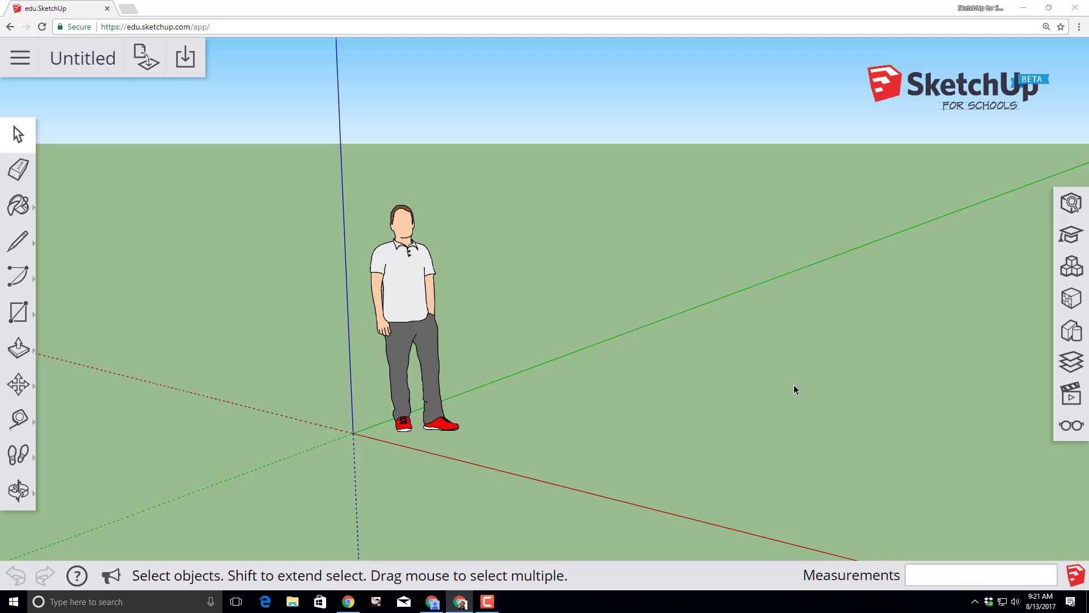
Name the model "Mike's Ice Cream Shop" and save it in the SketchUp Models folder on Google Drive
{"action": "left_click", "coordinate": [87, 62]}
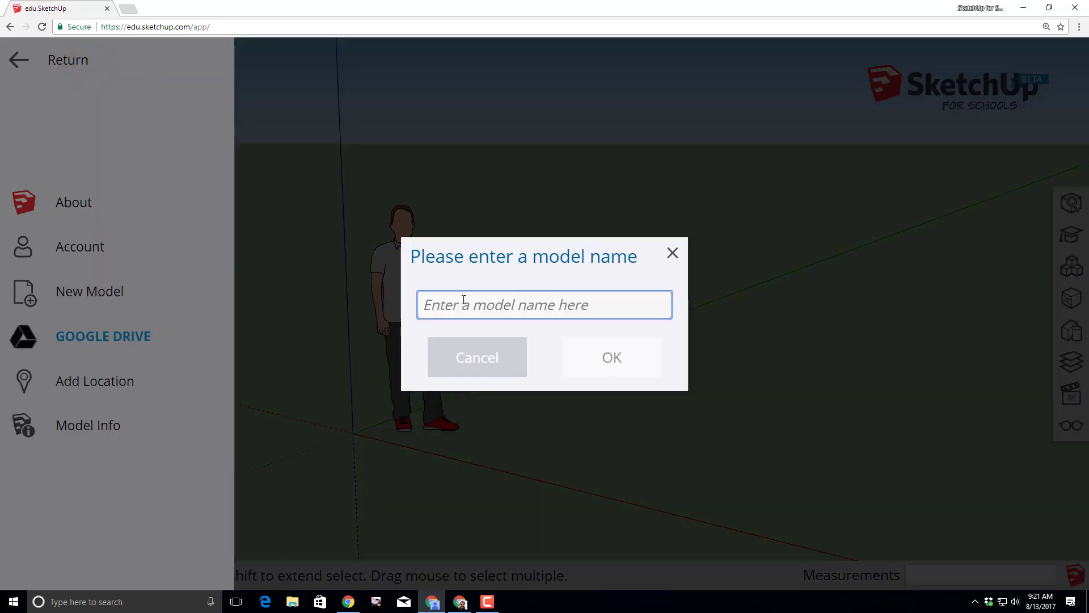
{"action": "left_click", "coordinate": [463, 299]}
{"action": "type", "text": "Mike's Ice Cream Shop"}
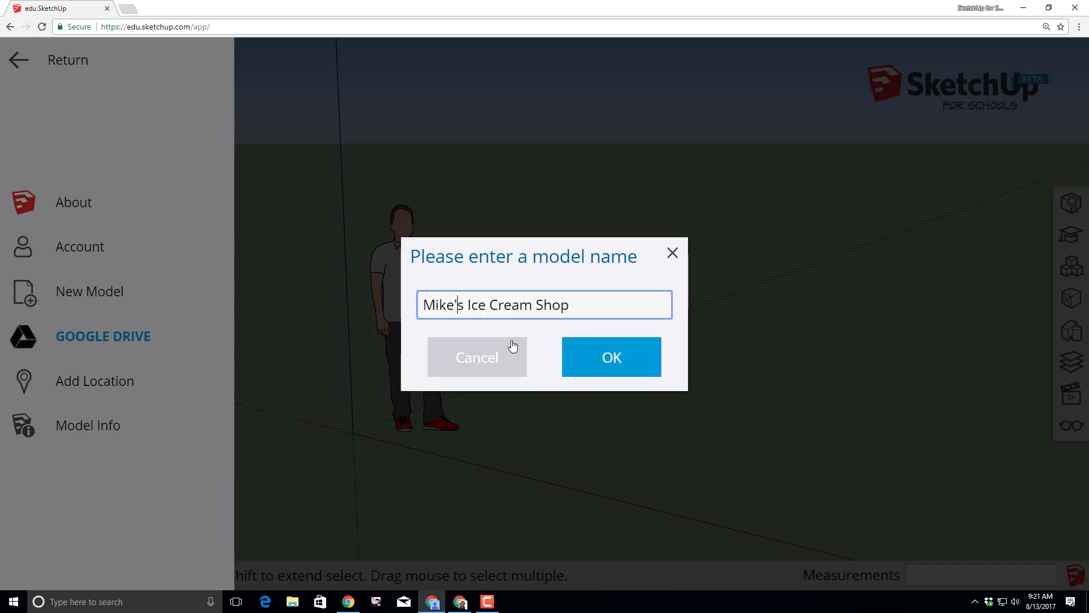
{"action": "left_click", "coordinate": [611, 360]}
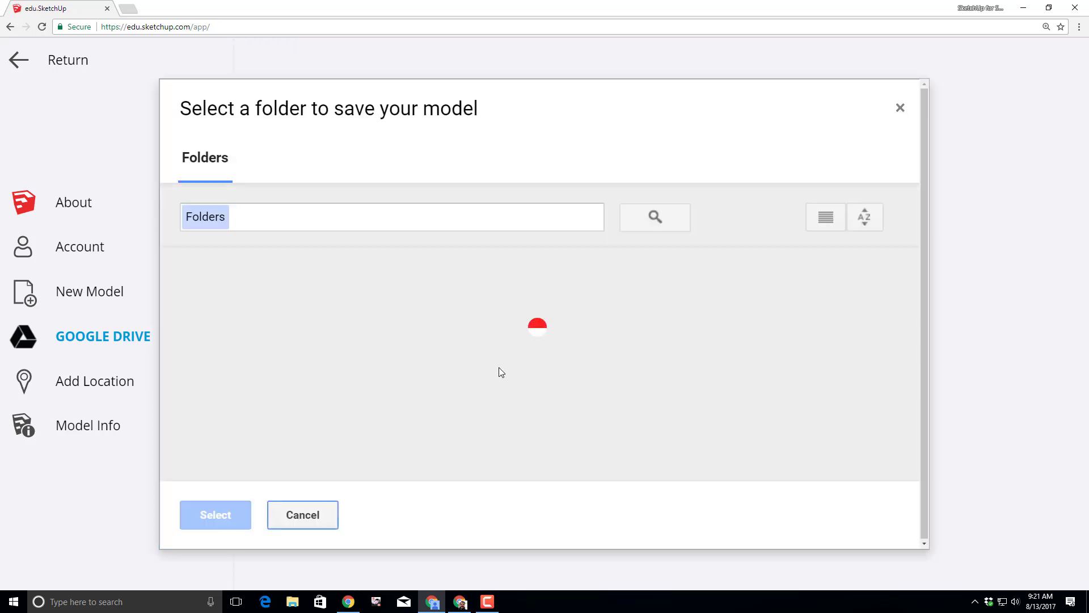
{"action": "left_click", "coordinate": [273, 335]}
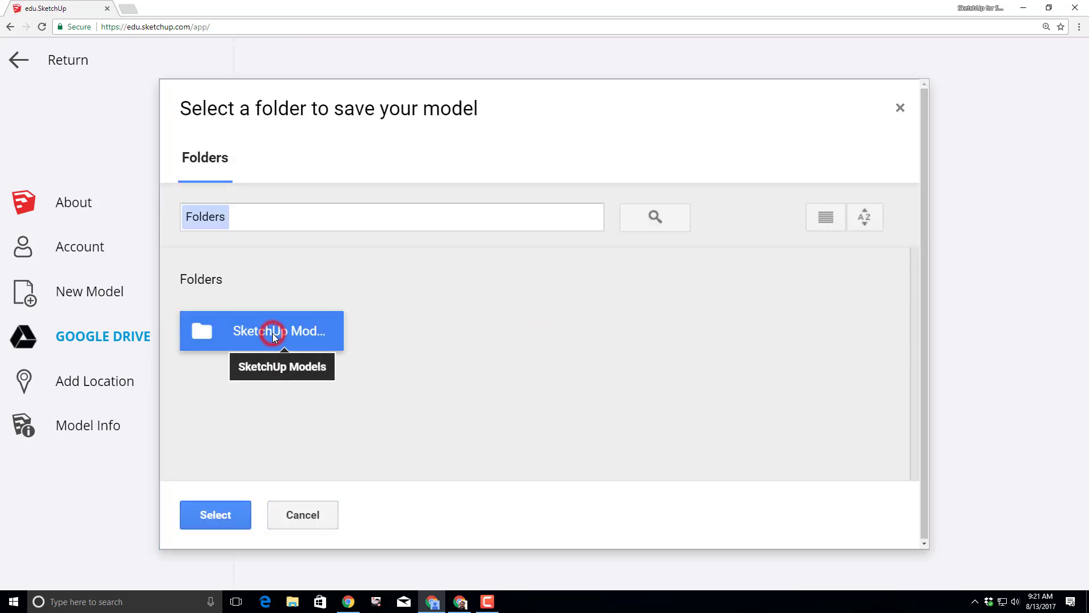
{"action": "left_click", "coordinate": [226, 515]}
{"action": "left_click", "coordinate": [218, 520]}
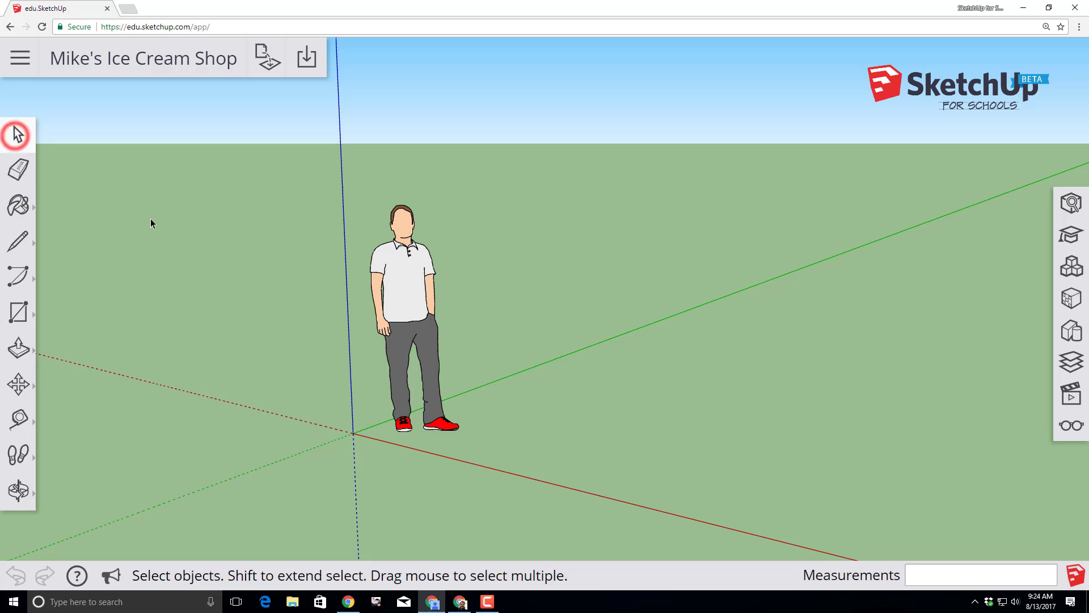
Delete the default human figure beside the origin and save the model
{"action": "left_click", "coordinate": [391, 301]}
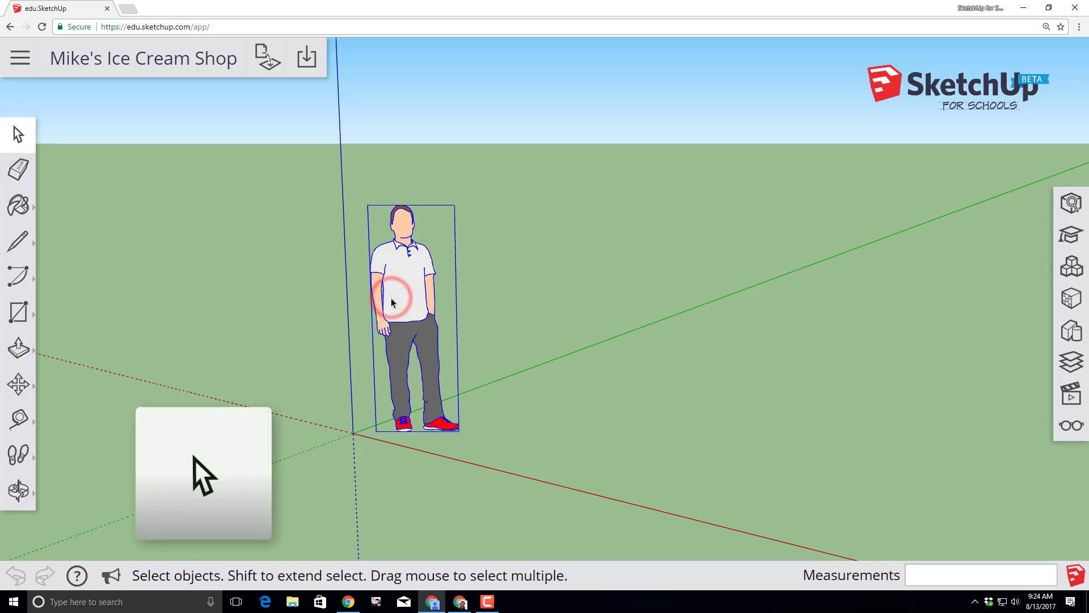
{"action": "key", "text": "Delete"}
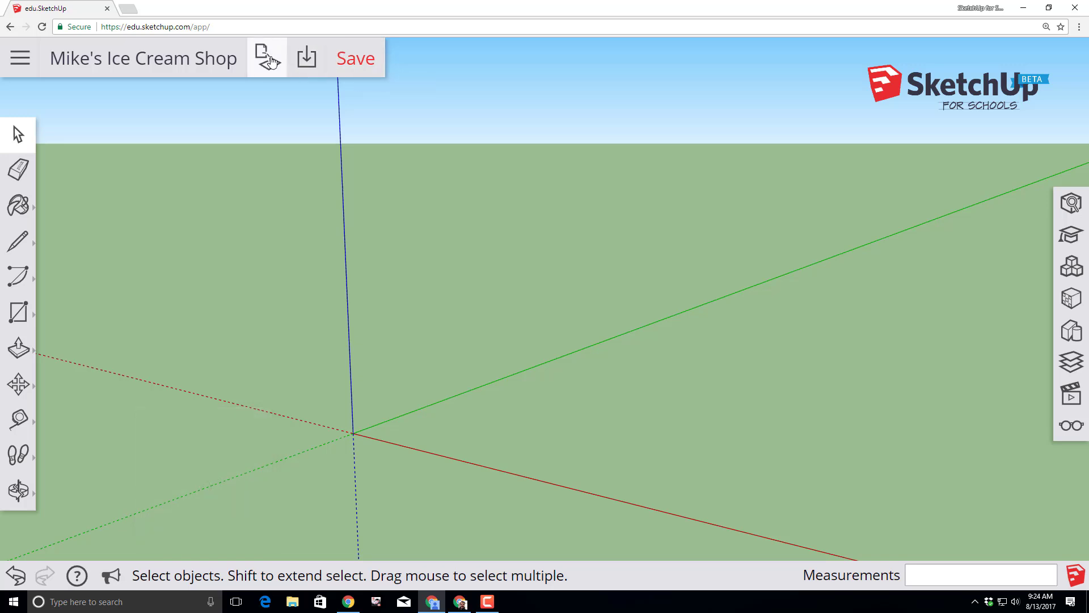
{"action": "left_click", "coordinate": [358, 63]}
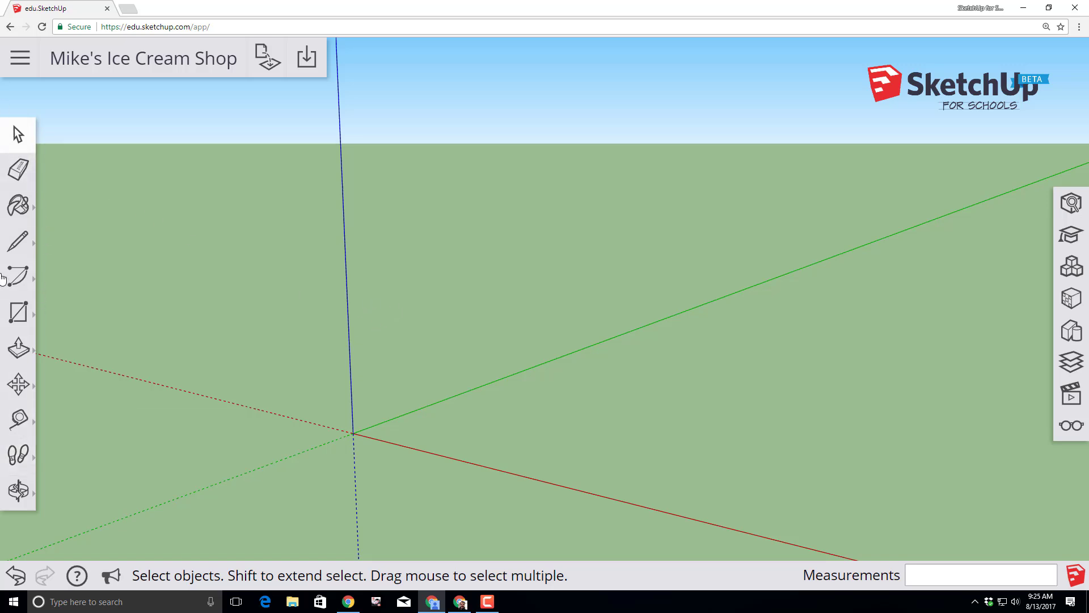
Draw a 30' by 20' rectangle on the ground, starting at the origin
{"action": "left_click", "coordinate": [19, 316]}
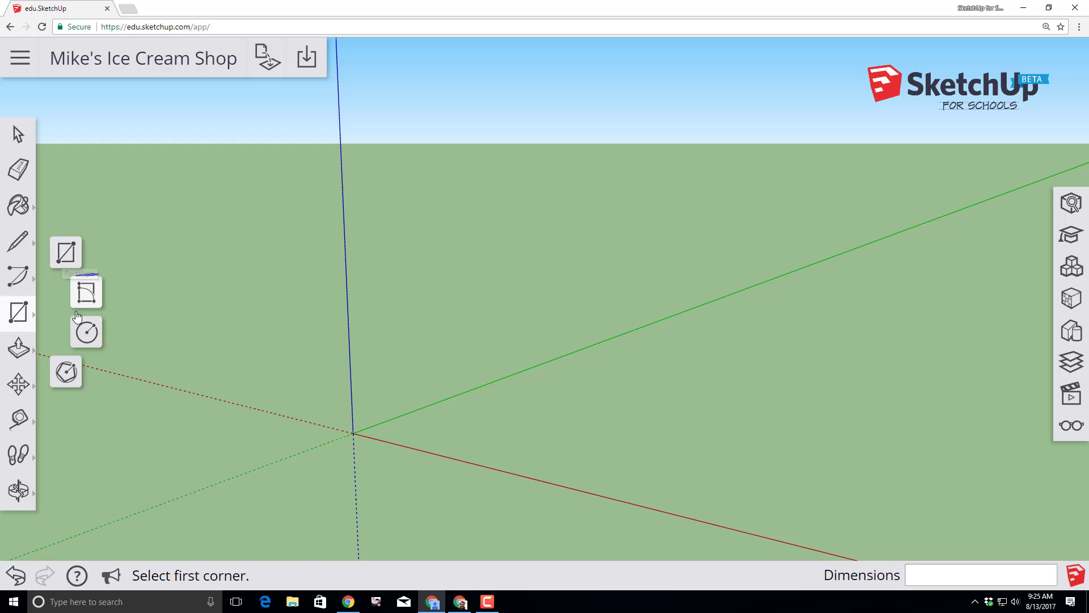
{"action": "left_click", "coordinate": [66, 258]}
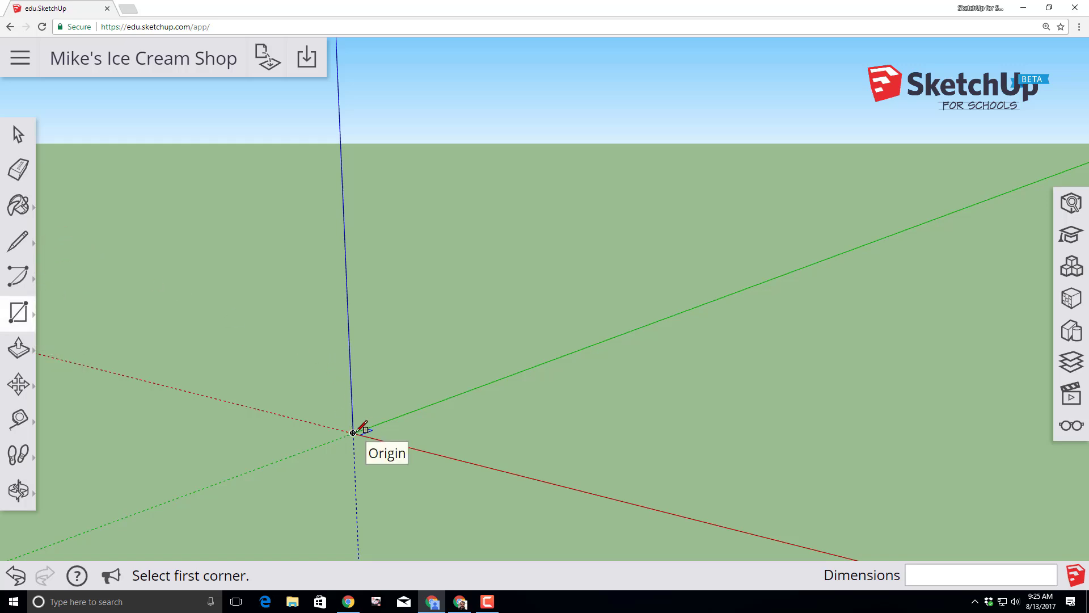
{"action": "left_click", "coordinate": [353, 432]}
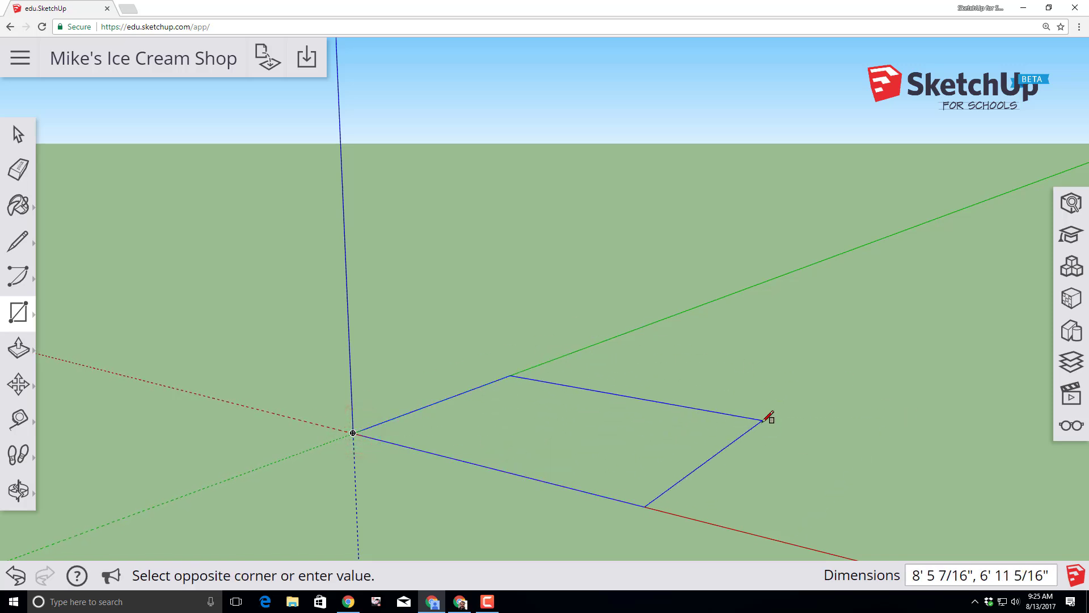
{"action": "type", "text": "30',20"}
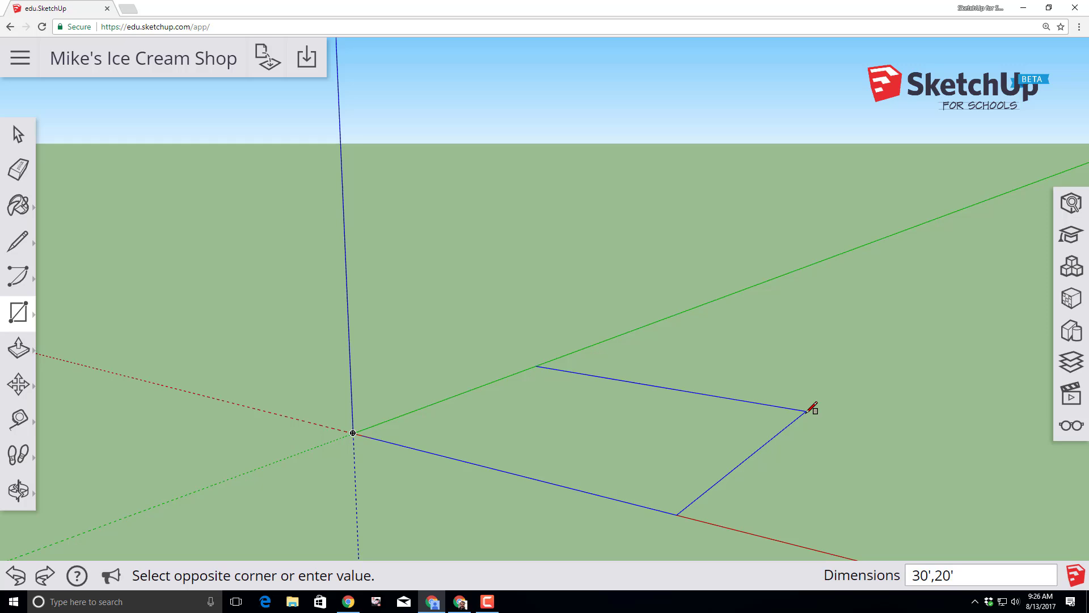
{"action": "key", "text": "Return"}
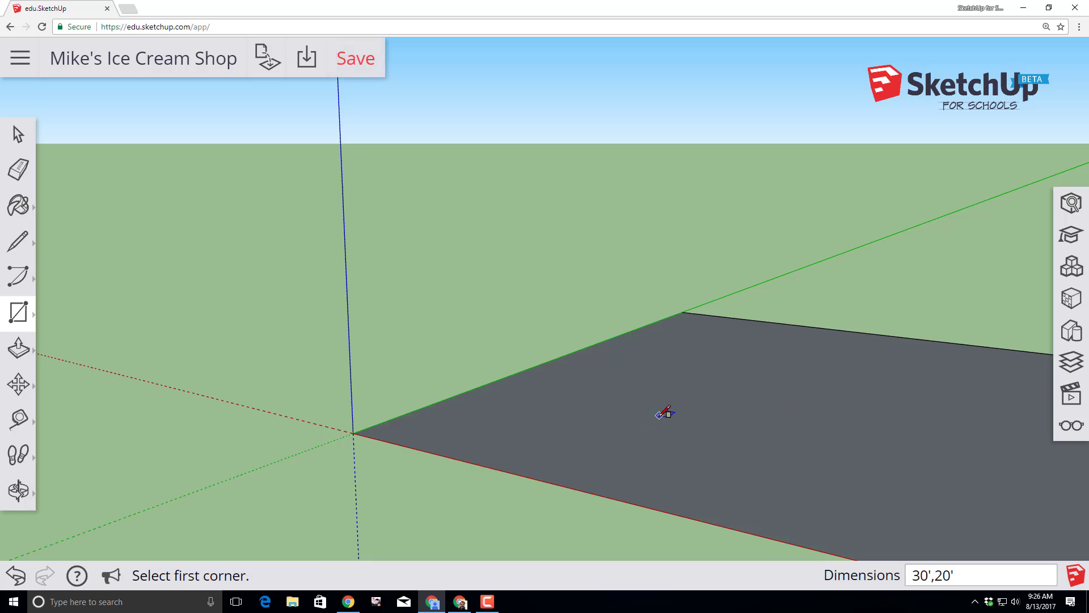
{"action": "scroll", "coordinate": [542, 365], "scroll_direction": "down", "scroll_amount": 4}
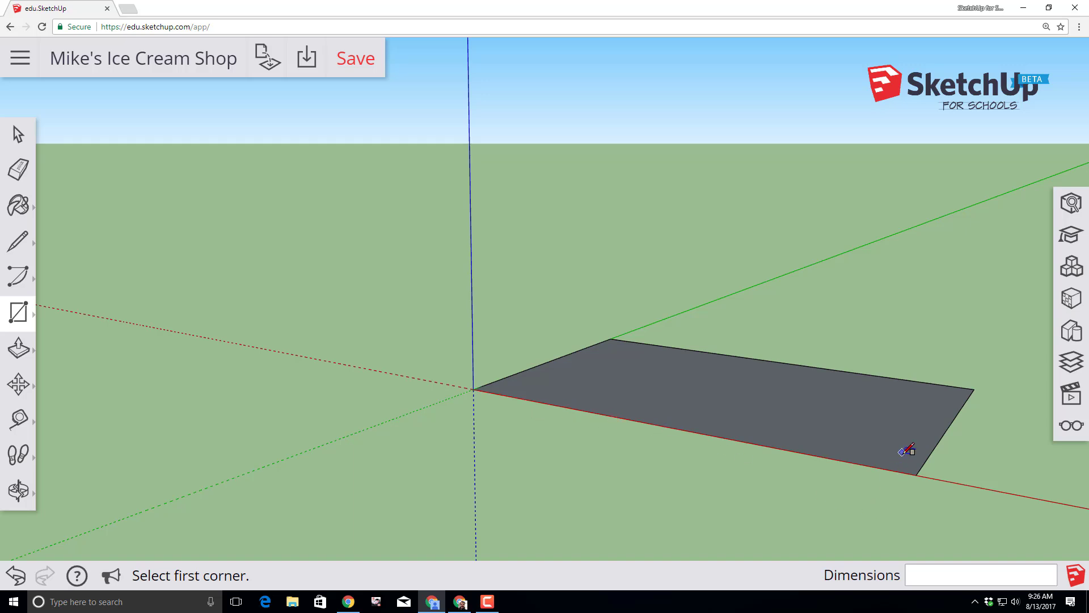
{"action": "key", "text": "space"}
Push/Pull the ground rectangle upward 10' to form the building's box
{"action": "scroll", "coordinate": [609, 406], "scroll_direction": "up", "scroll_amount": 1}
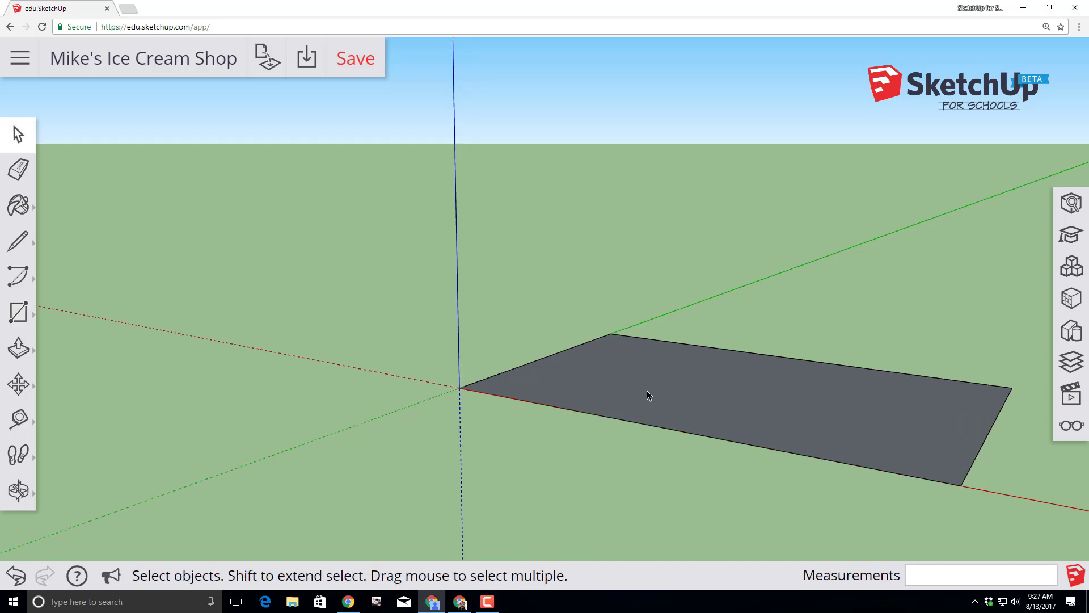
{"action": "left_click", "coordinate": [17, 350]}
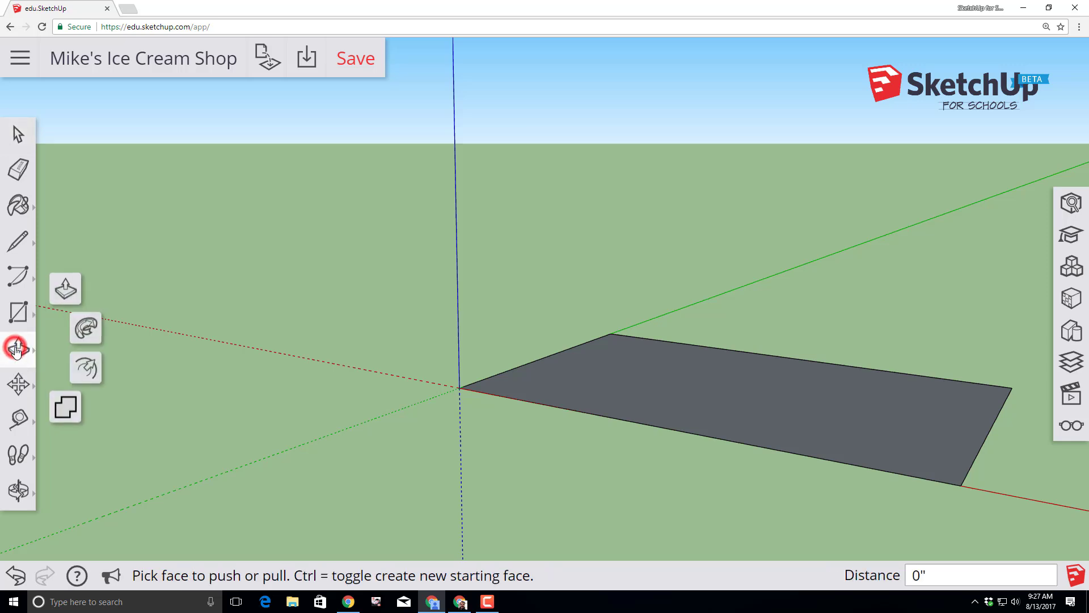
{"action": "left_click", "coordinate": [65, 292]}
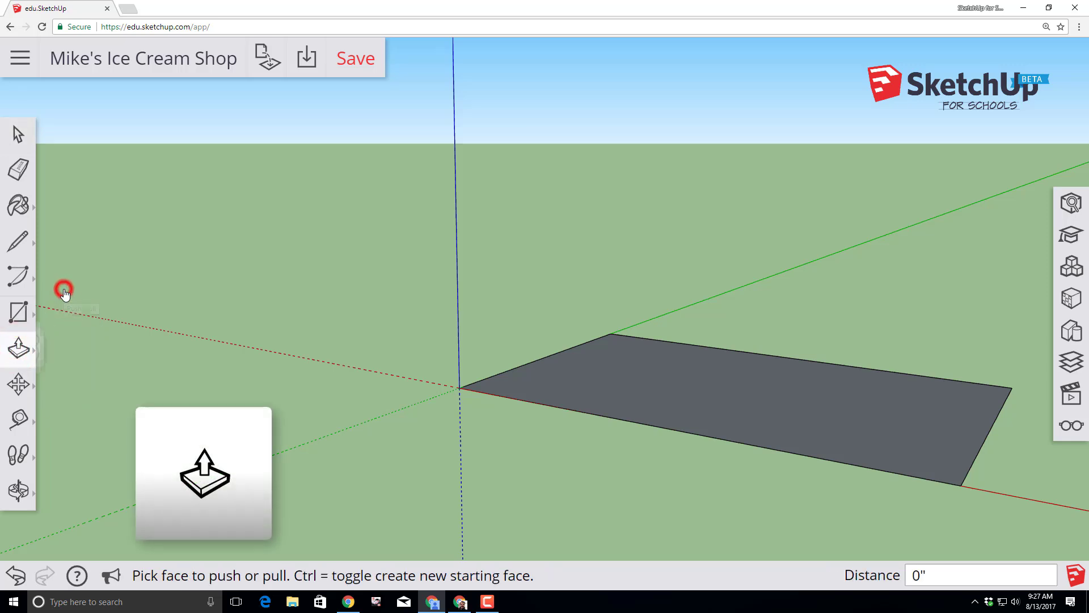
{"action": "left_click", "coordinate": [655, 396]}
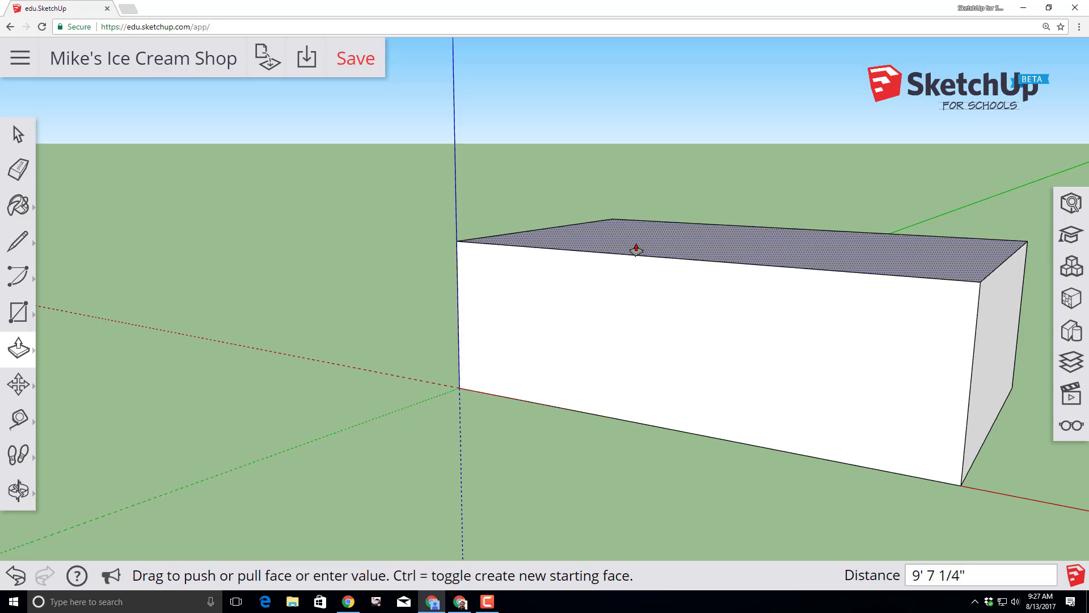
{"action": "type", "text": "10"}
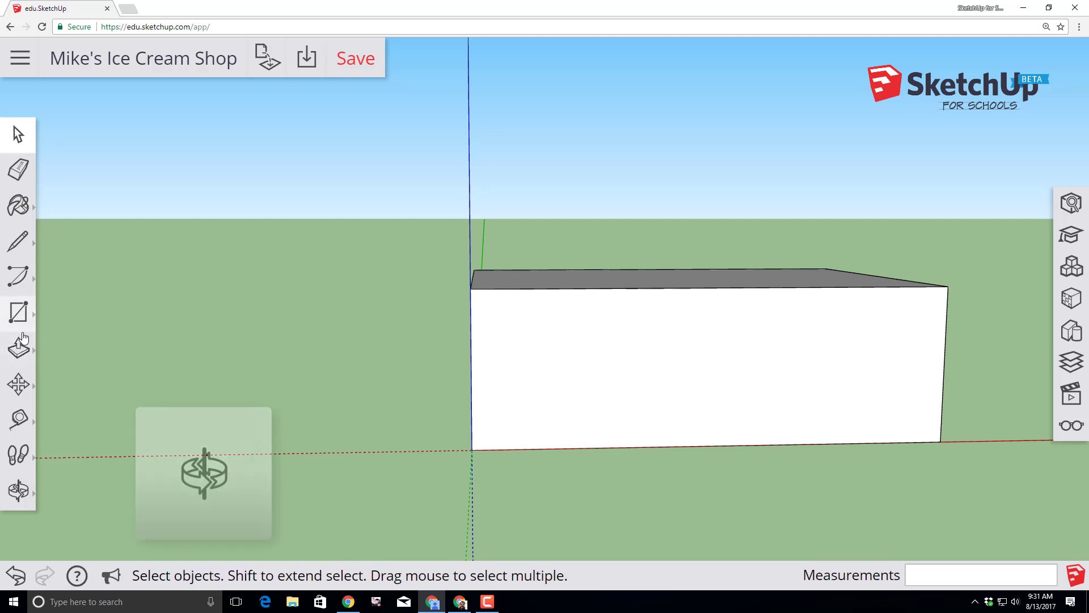
Offset the outline of the box's underside outward by 3 inches
{"action": "left_click", "coordinate": [22, 491]}
{"action": "left_click", "coordinate": [62, 418]}
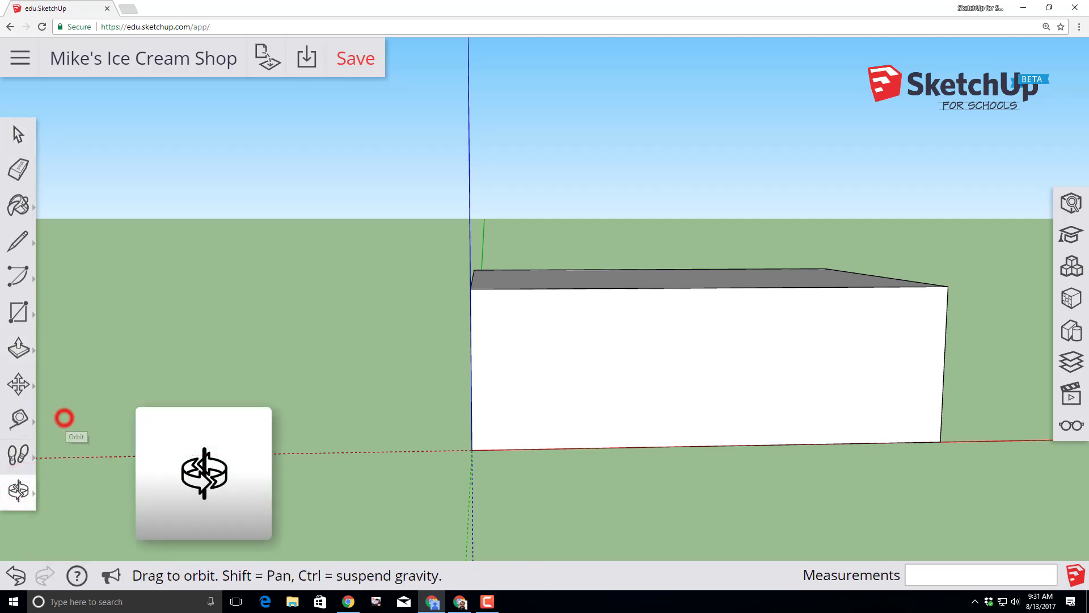
{"action": "left_click_drag", "start_coordinate": [283, 480], "coordinate": [389, 324]}
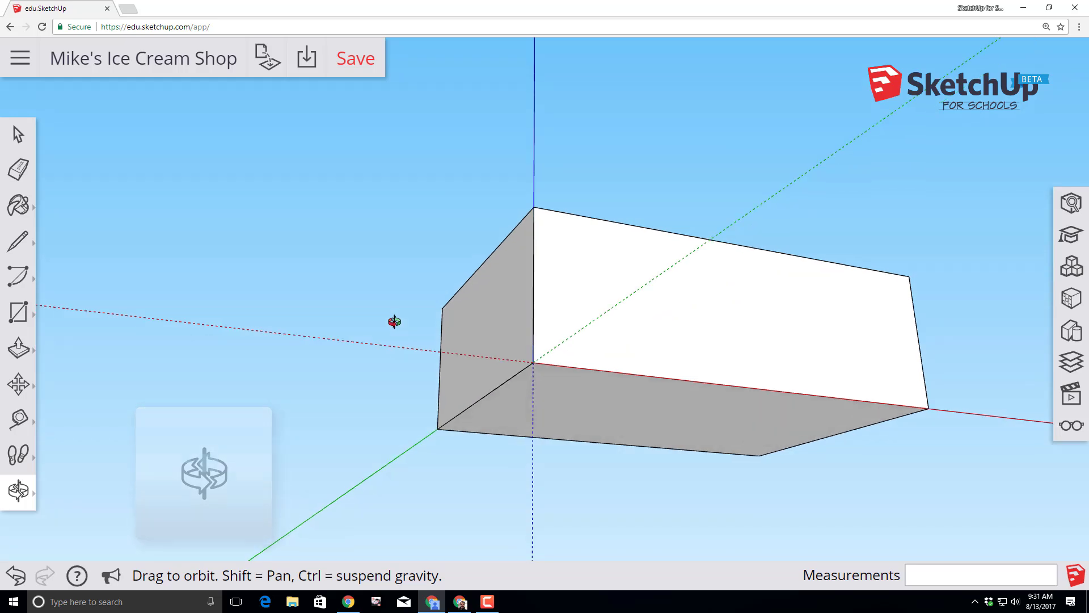
{"action": "left_click", "coordinate": [18, 349]}
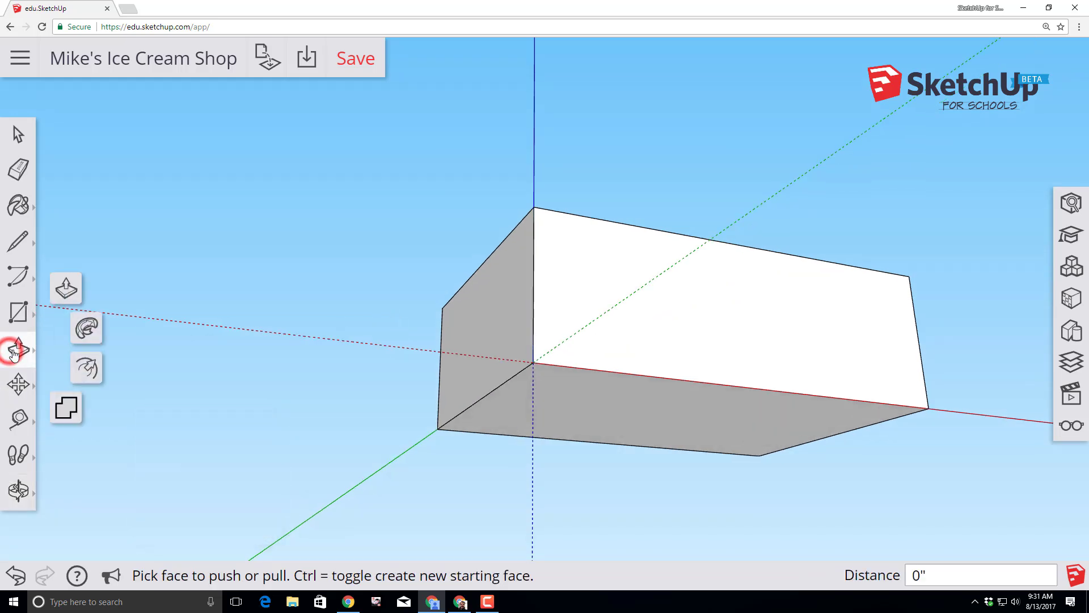
{"action": "left_click", "coordinate": [87, 370]}
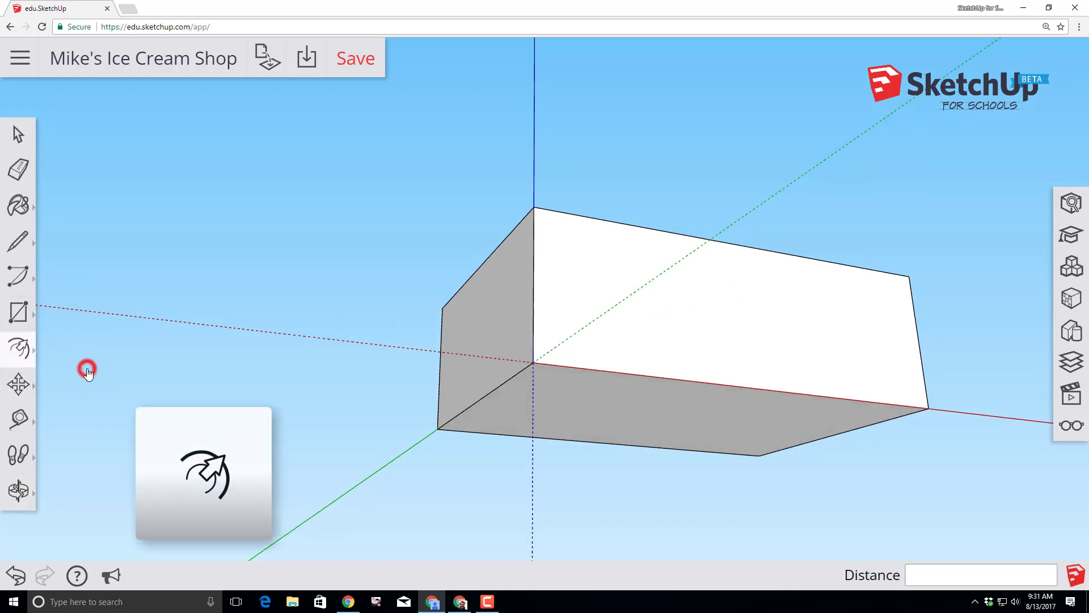
{"action": "left_click", "coordinate": [582, 425]}
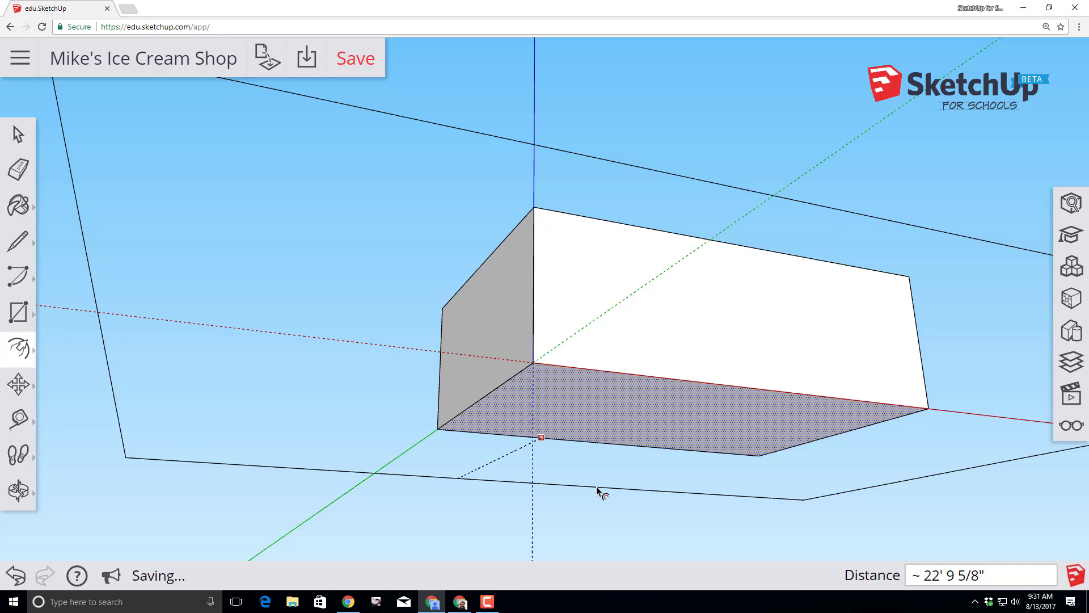
{"action": "type", "text": "3"}
{"action": "key", "text": "Return"}
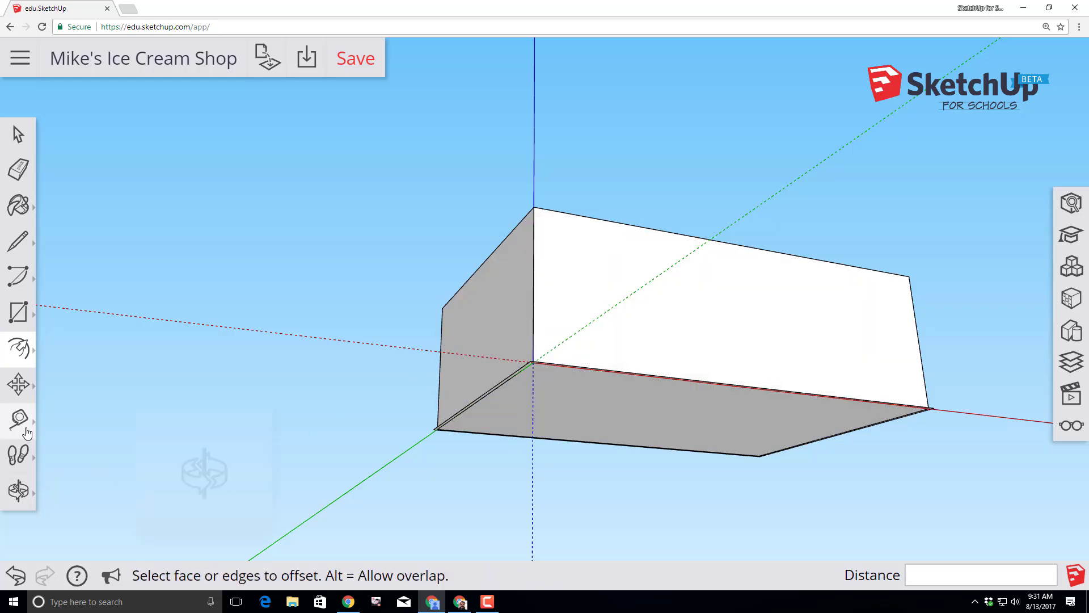
Push/Pull the narrow border around the box's base upward 2'
{"action": "left_click", "coordinate": [18, 491]}
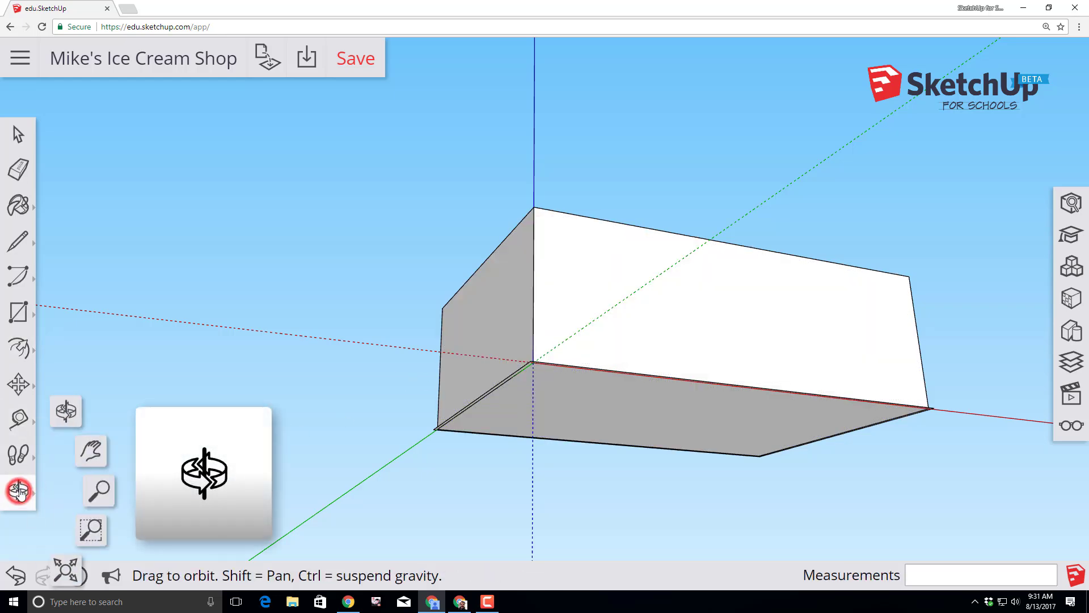
{"action": "left_click", "coordinate": [66, 413]}
{"action": "left_click_drag", "start_coordinate": [697, 195], "coordinate": [671, 441]}
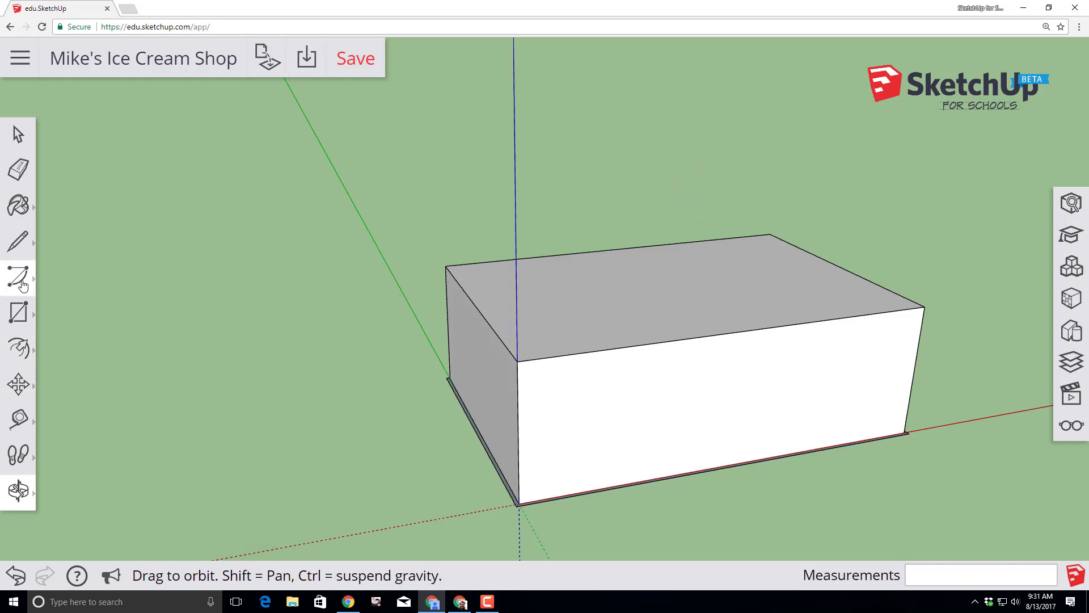
{"action": "left_click", "coordinate": [20, 348]}
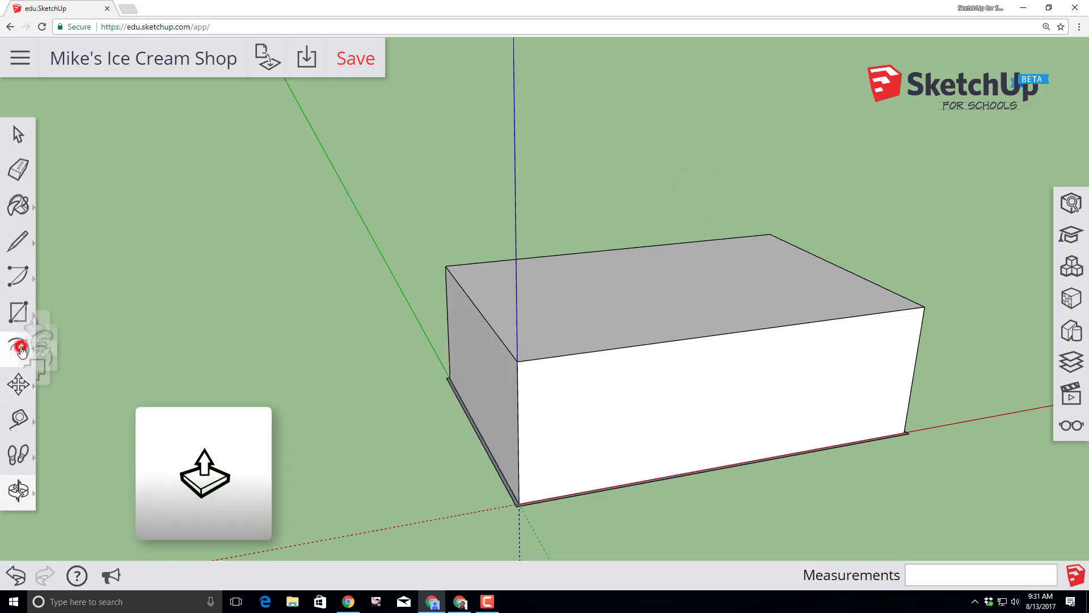
{"action": "left_click", "coordinate": [65, 290]}
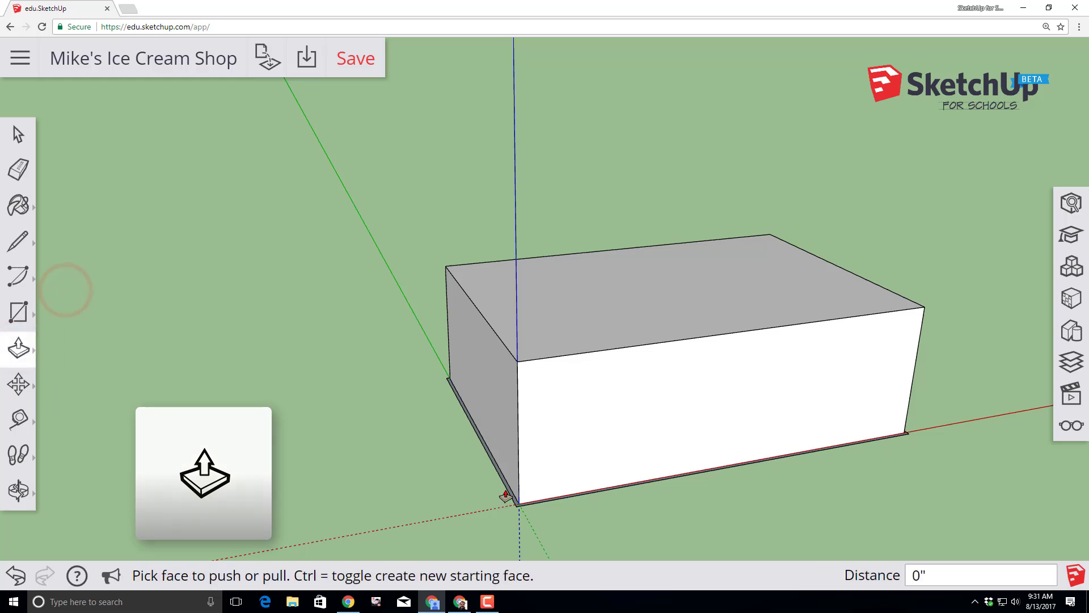
{"action": "scroll", "coordinate": [506, 496], "scroll_direction": "up", "scroll_amount": 3}
{"action": "scroll", "coordinate": [506, 496], "scroll_direction": "up", "scroll_amount": 2}
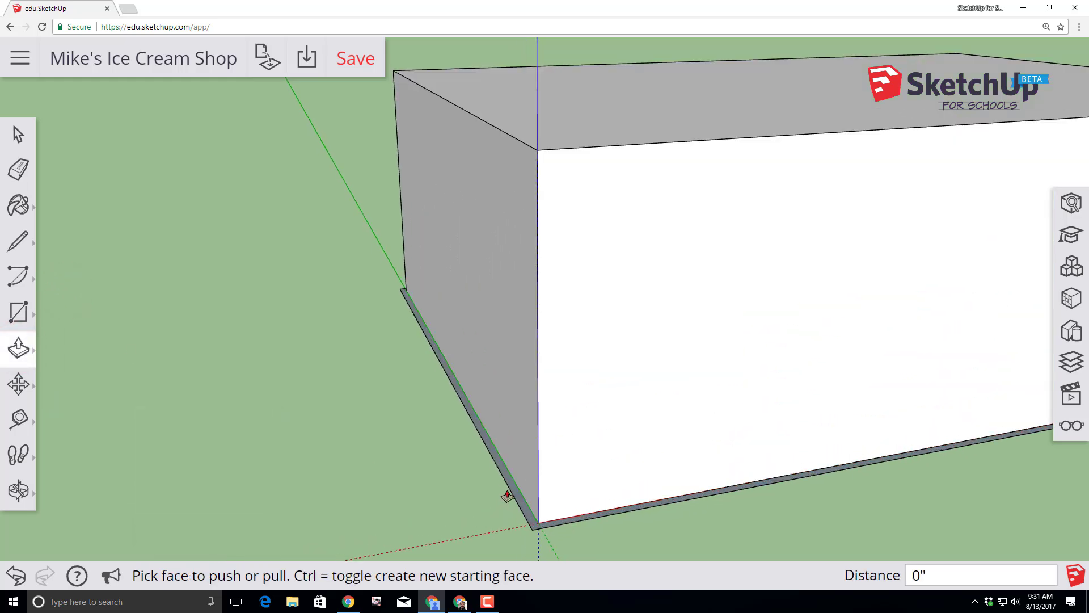
{"action": "left_click_drag", "start_coordinate": [515, 498], "coordinate": [497, 365]}
{"action": "type", "text": "2"}
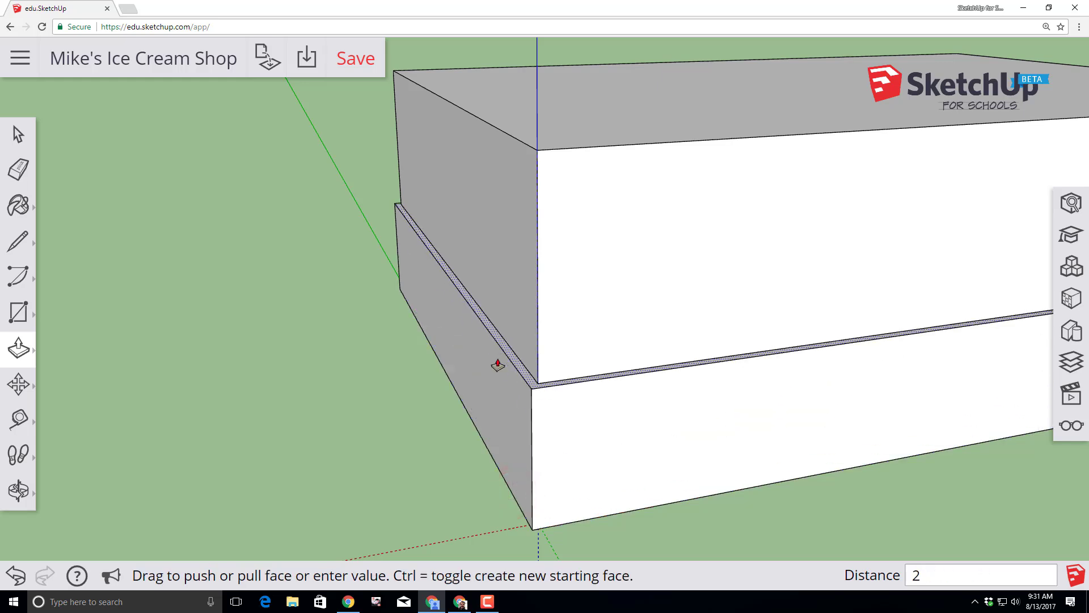
{"action": "key", "text": "Return"}
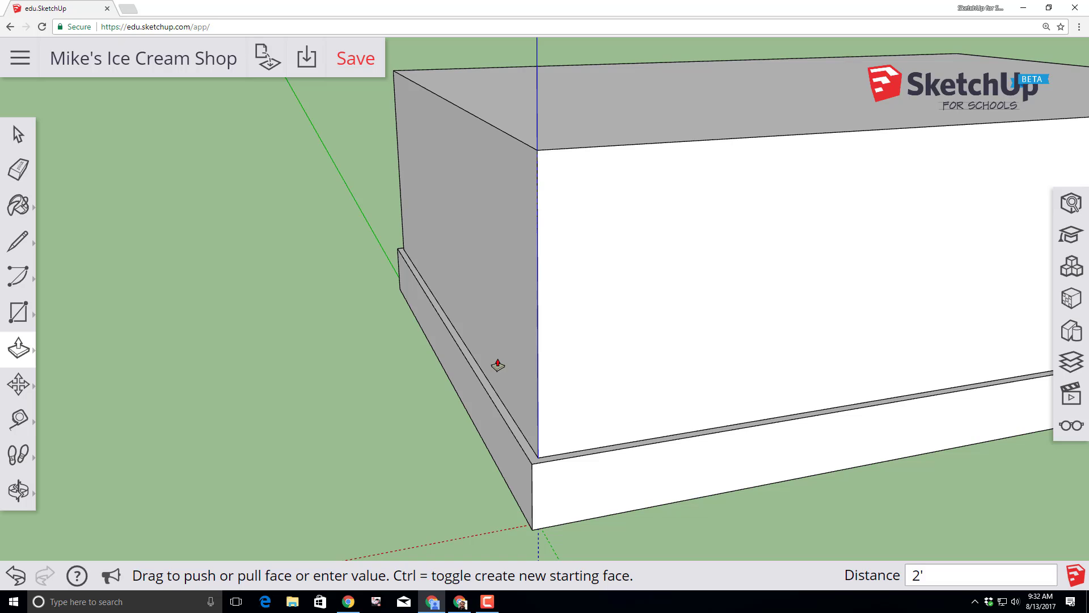
Offset the outline of the box's roof face outward by 3 inches
{"action": "left_click", "coordinate": [18, 491]}
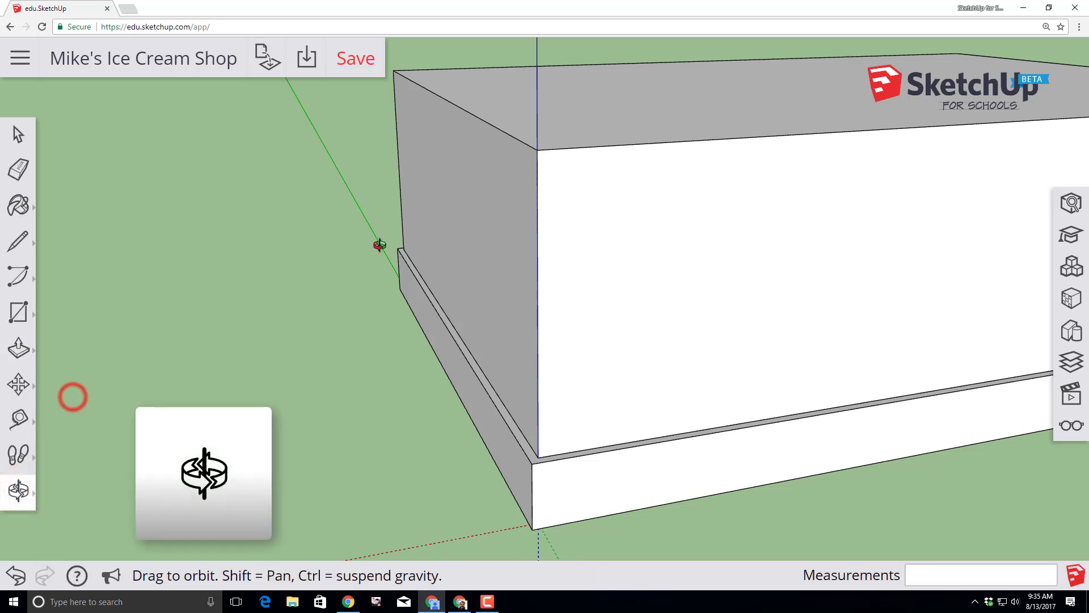
{"action": "left_click_drag", "start_coordinate": [384, 249], "coordinate": [373, 435]}
{"action": "scroll", "coordinate": [364, 410], "scroll_direction": "down", "scroll_amount": 10}
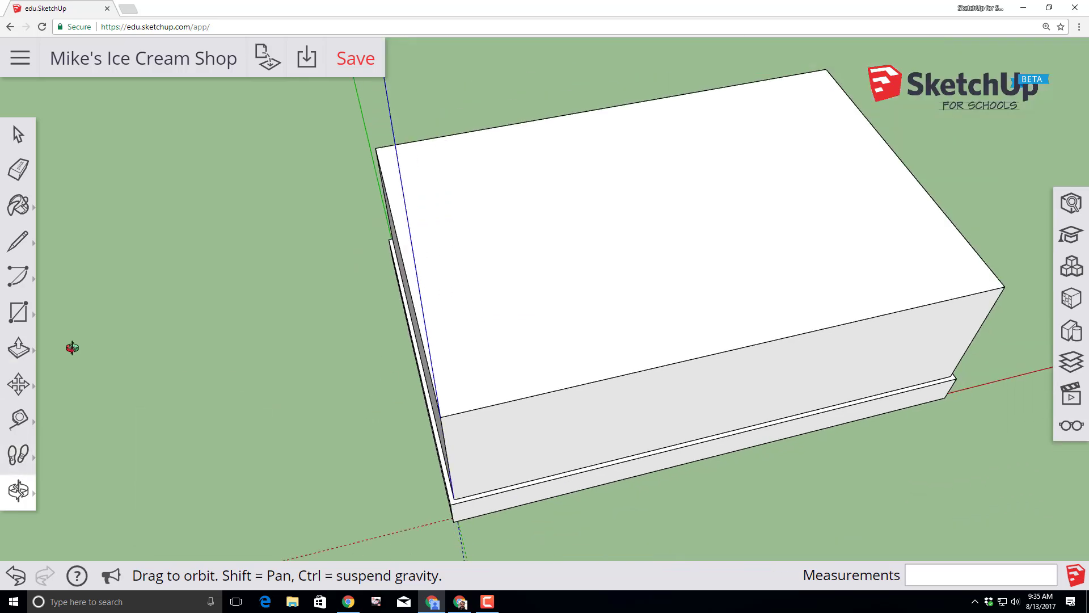
{"action": "left_click", "coordinate": [18, 349]}
{"action": "left_click", "coordinate": [86, 367]}
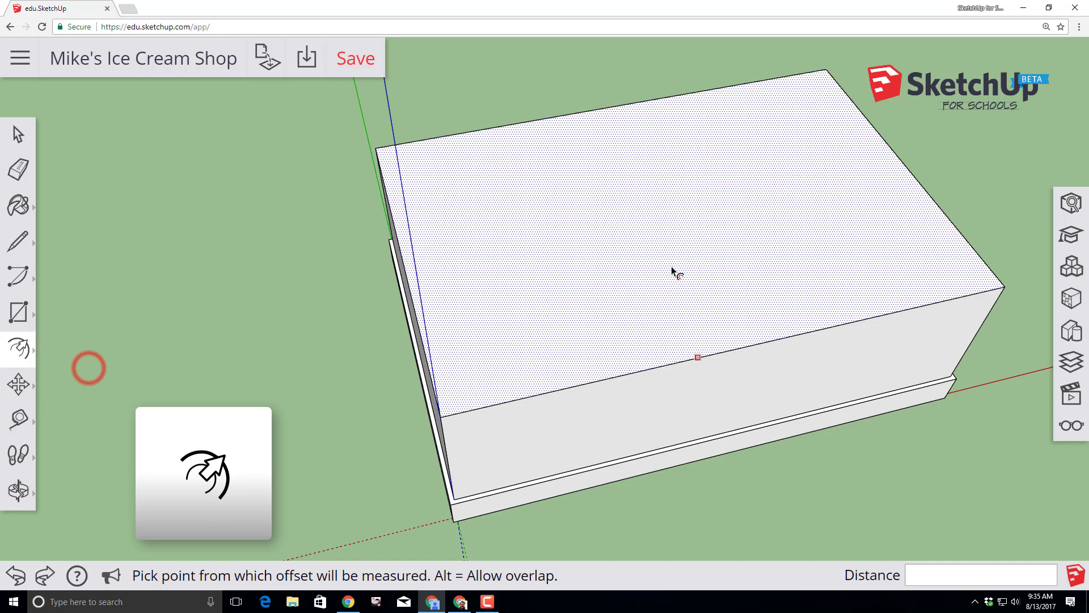
{"action": "left_click", "coordinate": [647, 265]}
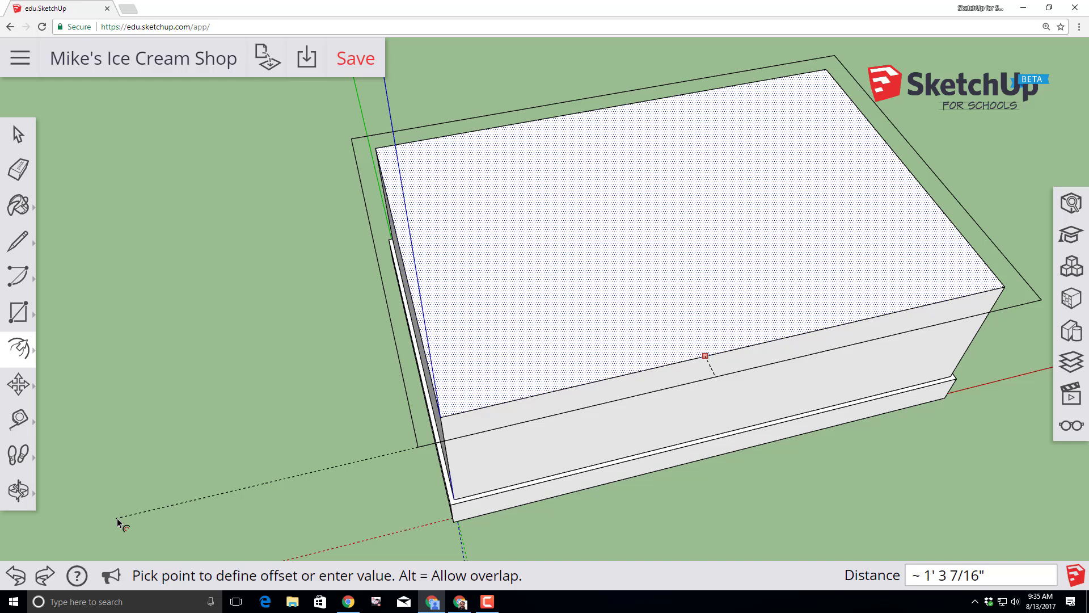
{"action": "type", "text": "3\""}
{"action": "key", "text": "Return"}
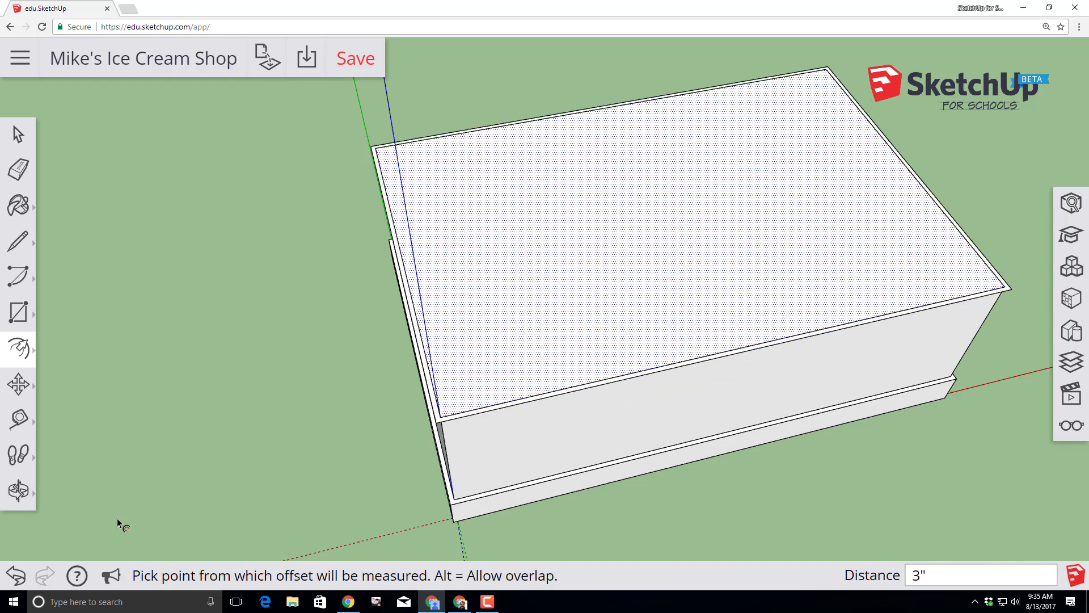
Push/Pull the narrow border around the roof upward 2' to form a parapet
{"action": "left_click", "coordinate": [17, 349]}
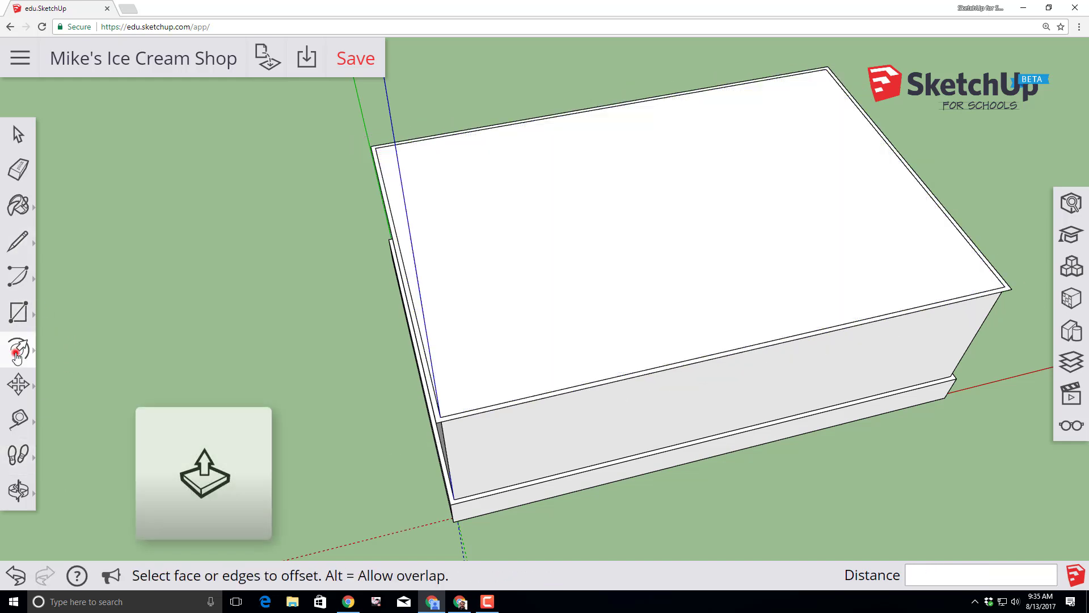
{"action": "left_click", "coordinate": [67, 289]}
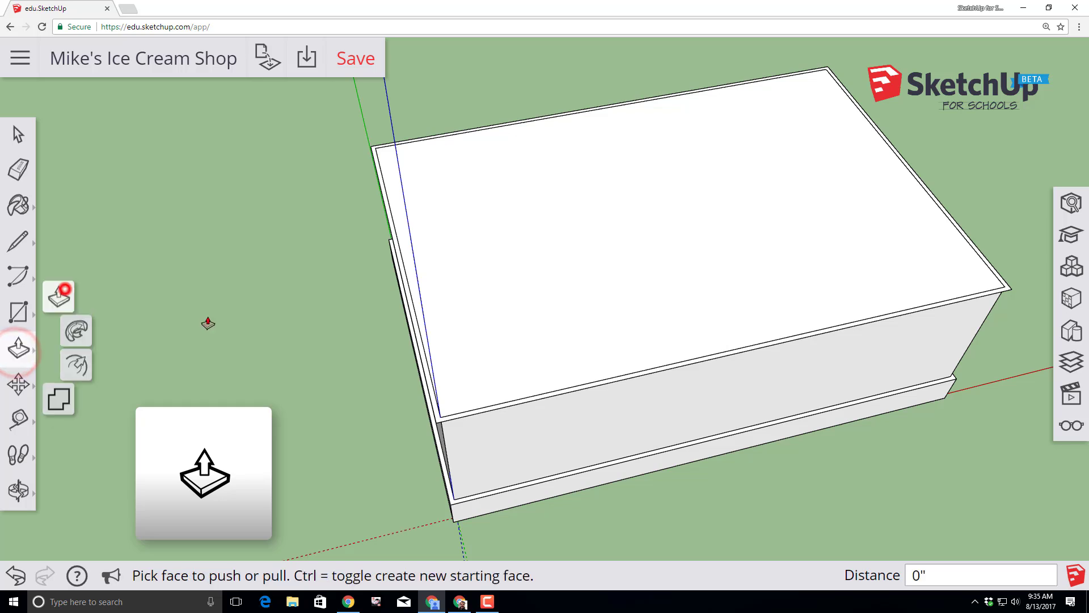
{"action": "left_click", "coordinate": [439, 423]}
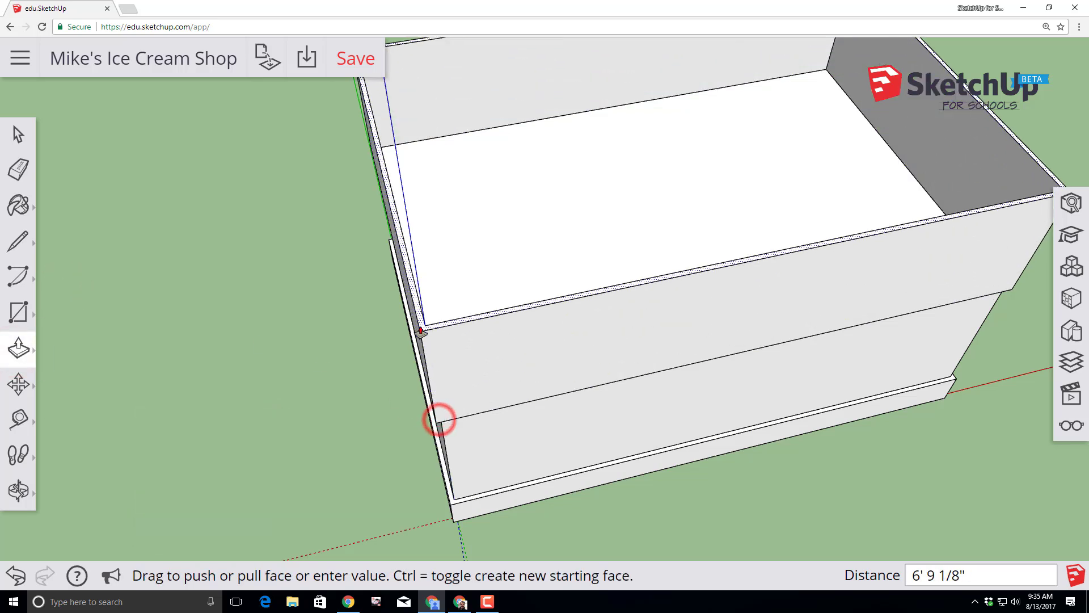
{"action": "type", "text": "2"}
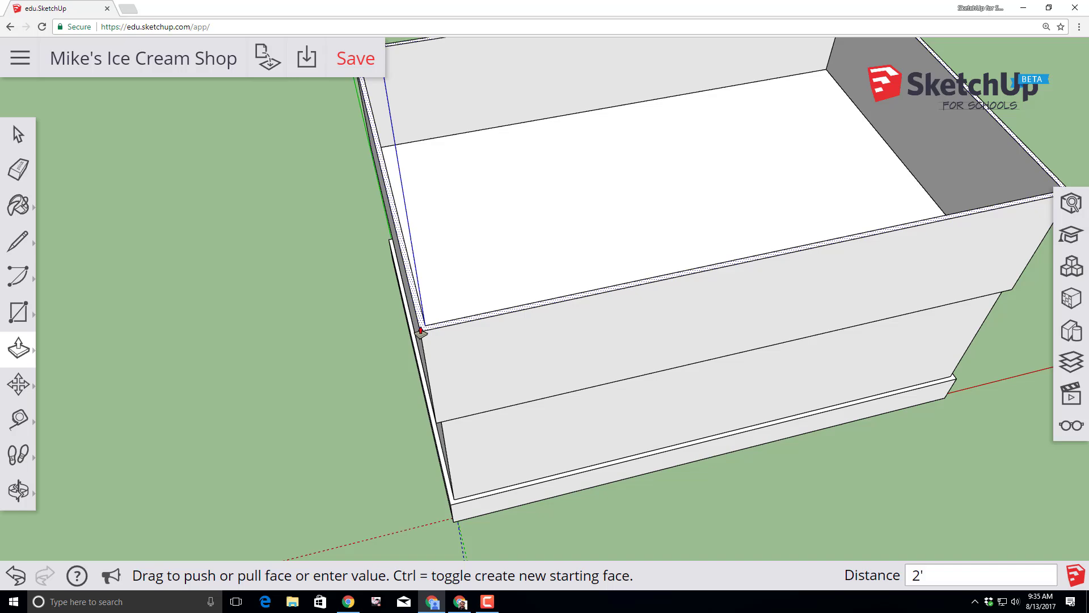
{"action": "key", "text": "Return"}
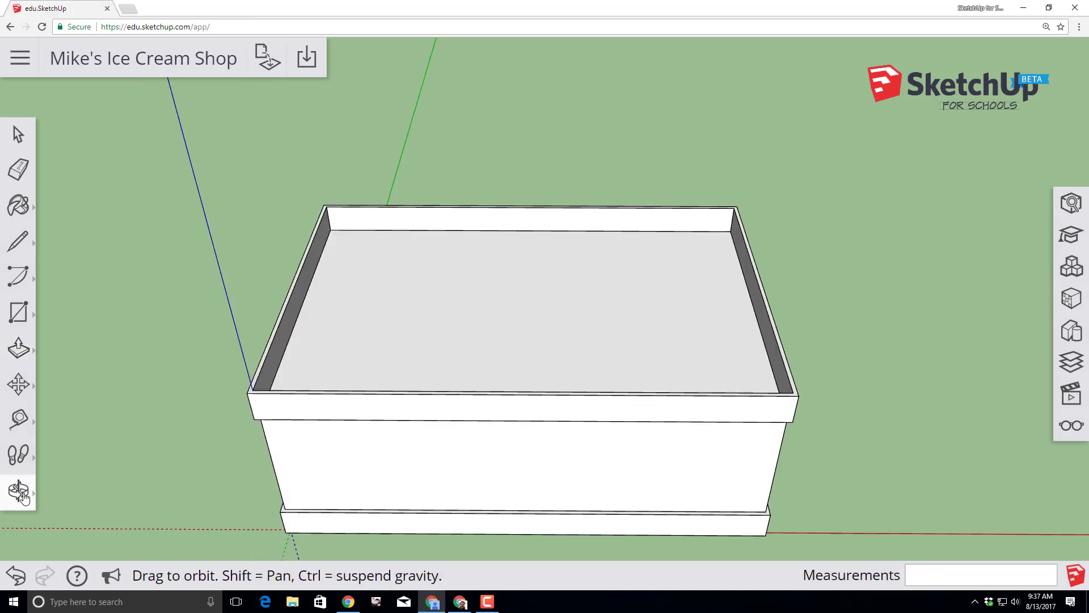
Draw two 3' by 3" rectangles on top of the front base ledge, one on each side of the ledge's midpoint
{"action": "left_click", "coordinate": [23, 497]}
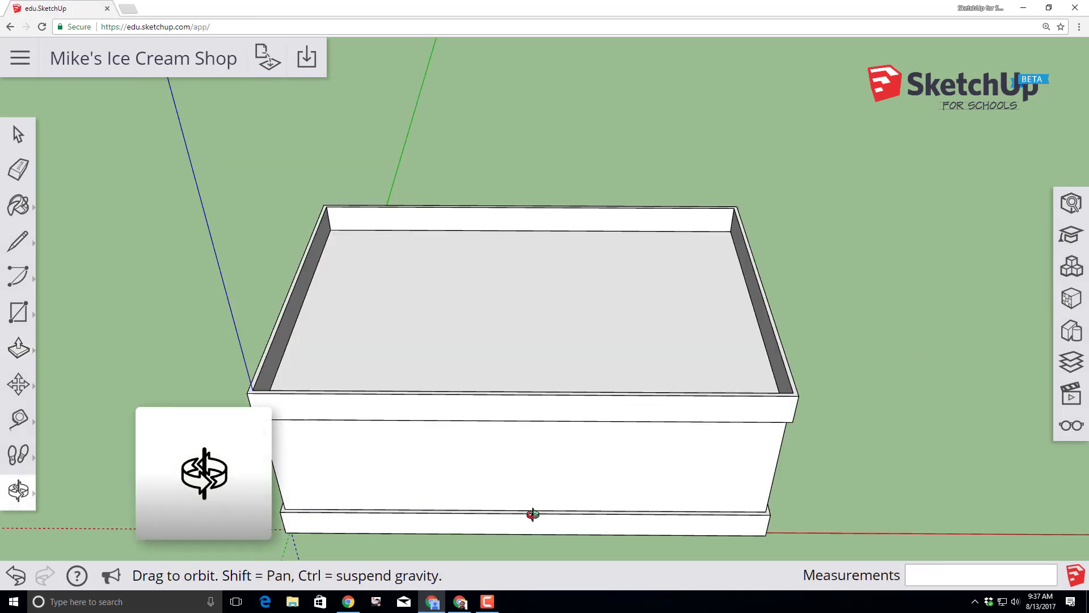
{"action": "scroll", "coordinate": [528, 529], "scroll_direction": "up", "scroll_amount": 5}
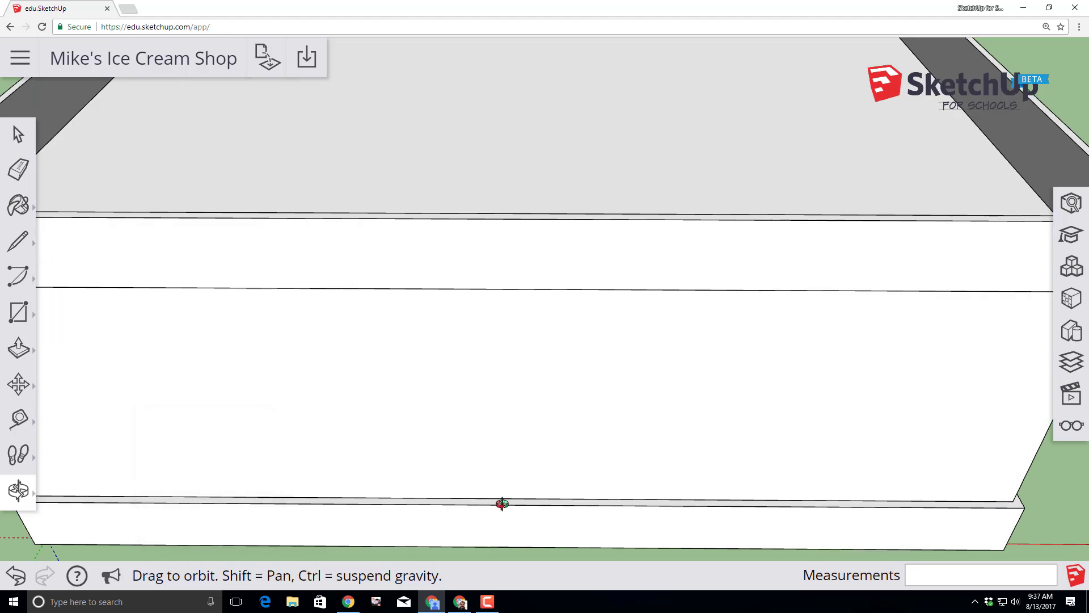
{"action": "left_click", "coordinate": [18, 312]}
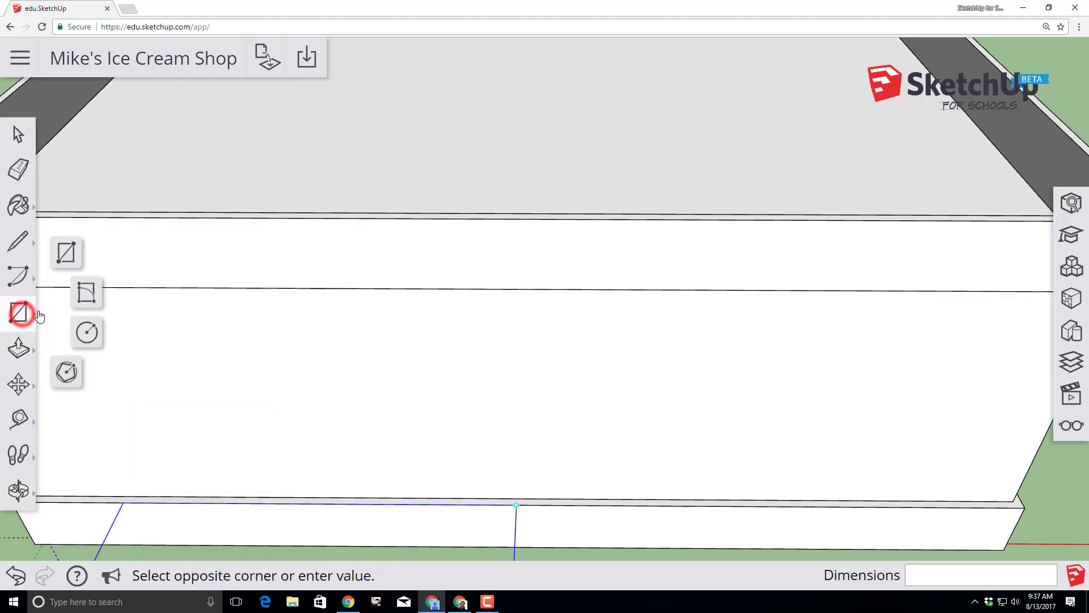
{"action": "left_click", "coordinate": [67, 261]}
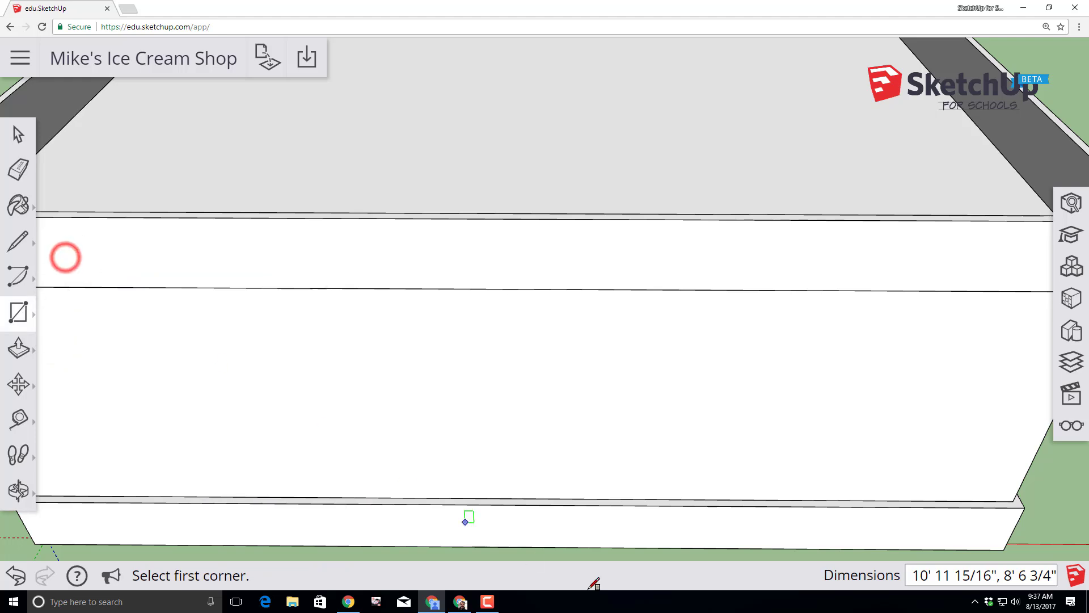
{"action": "left_click", "coordinate": [516, 504]}
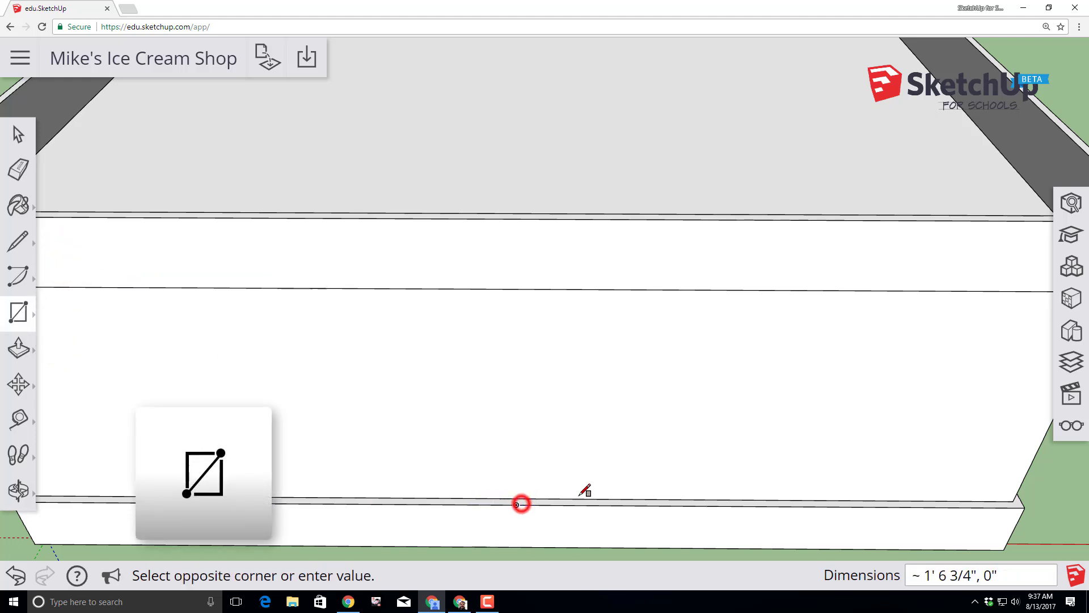
{"action": "left_click", "coordinate": [683, 499]}
{"action": "middle_click_drag", "start_coordinate": [688, 494], "coordinate": [530, 504]}
{"action": "left_click", "coordinate": [531, 503]}
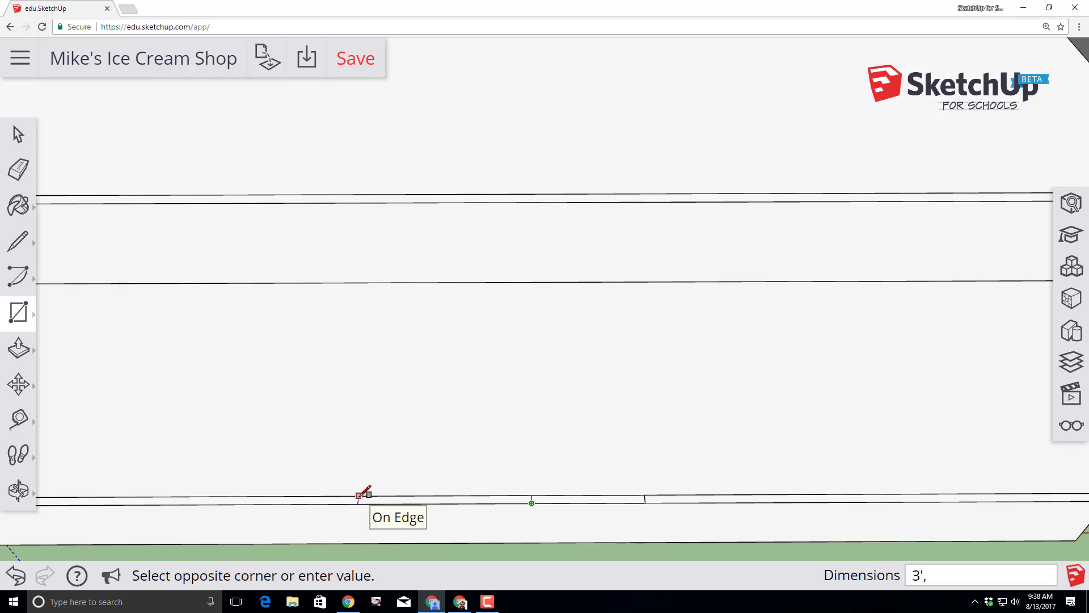
{"action": "type", "text": "3',3\""}
{"action": "key", "text": "Return"}
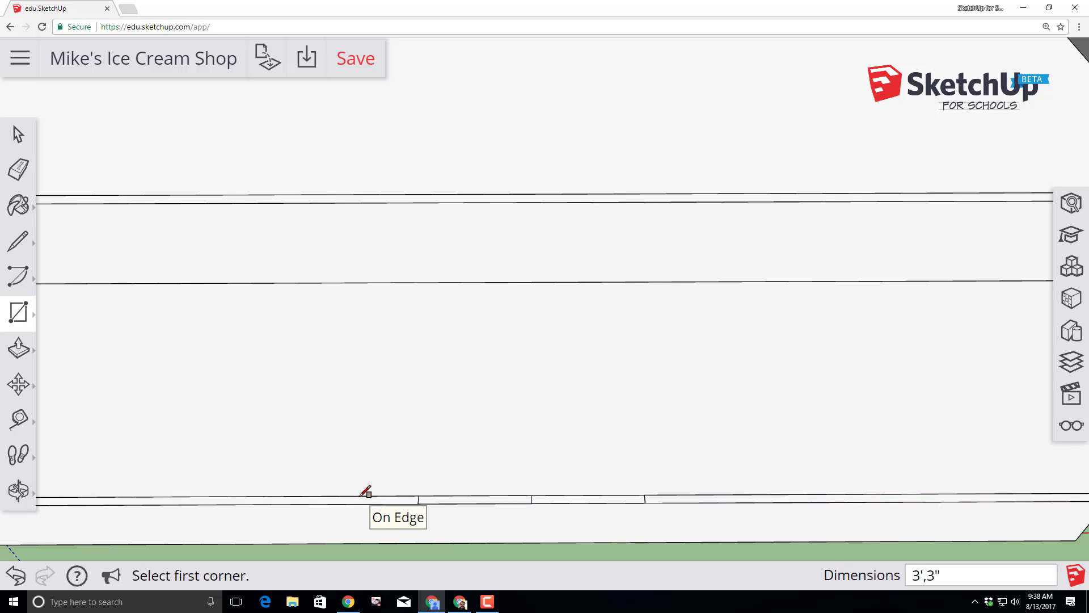
Erase the line dividing the two ledge rectangles and Push/Pull the merged strip down 2' to the ground, opening a doorway gap
{"action": "left_click", "coordinate": [18, 168]}
{"action": "left_click", "coordinate": [528, 500]}
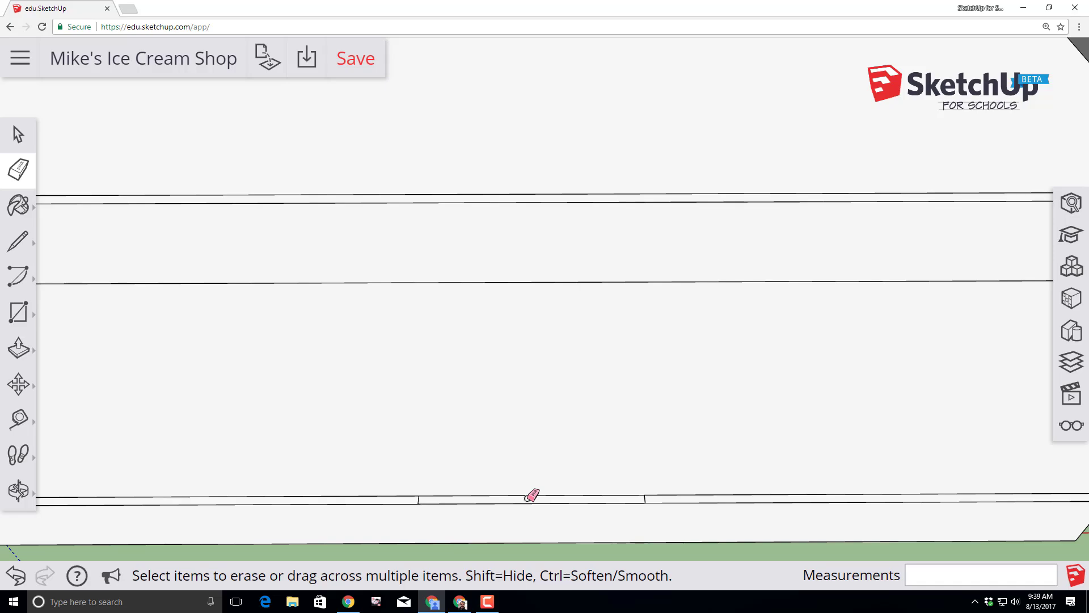
{"action": "left_click", "coordinate": [16, 347]}
{"action": "left_click", "coordinate": [65, 287]}
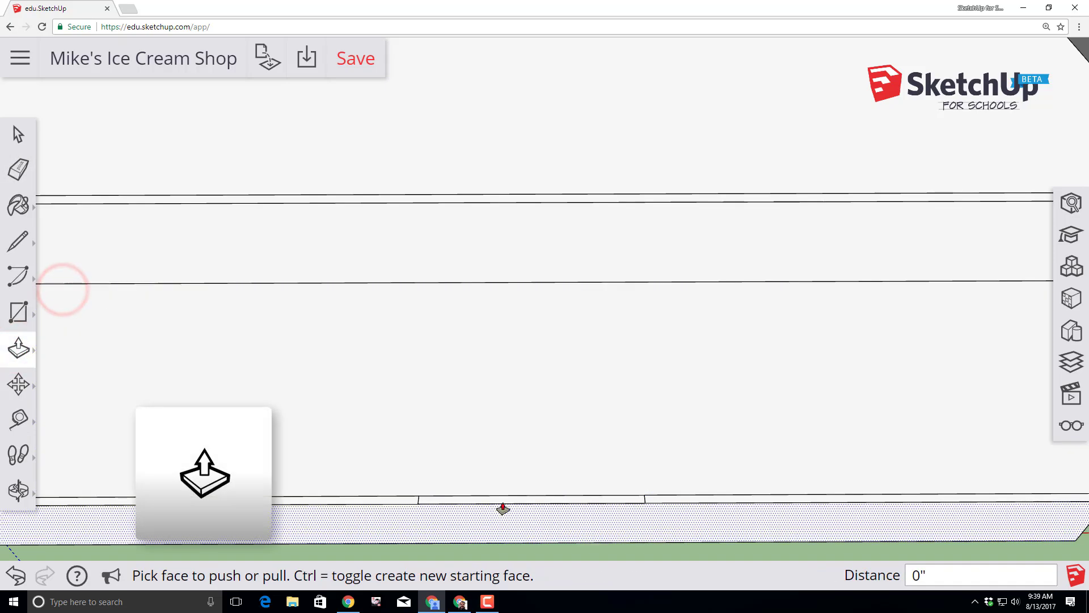
{"action": "left_click", "coordinate": [504, 503]}
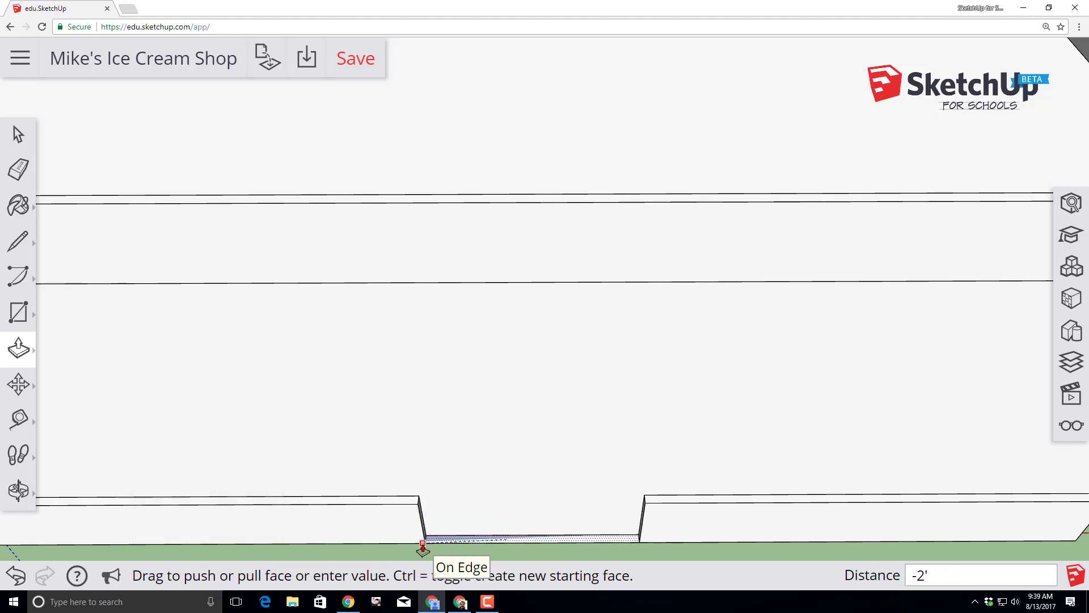
{"action": "left_click", "coordinate": [423, 548]}
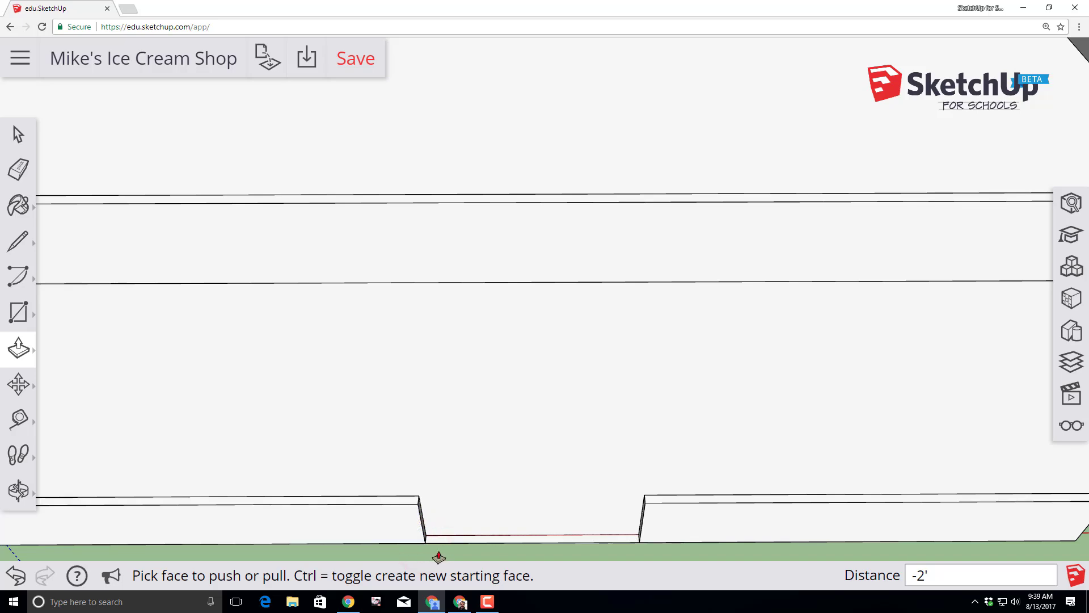
Erase the leftover edge on the ground across the doorway gap and save the model
{"action": "left_click", "coordinate": [17, 168]}
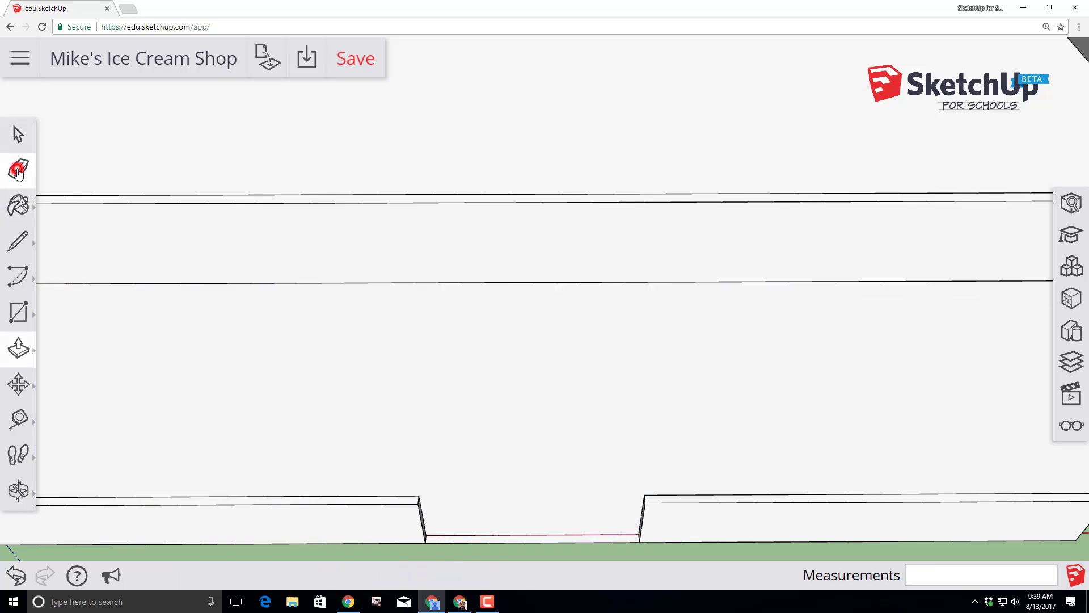
{"action": "left_click", "coordinate": [525, 540]}
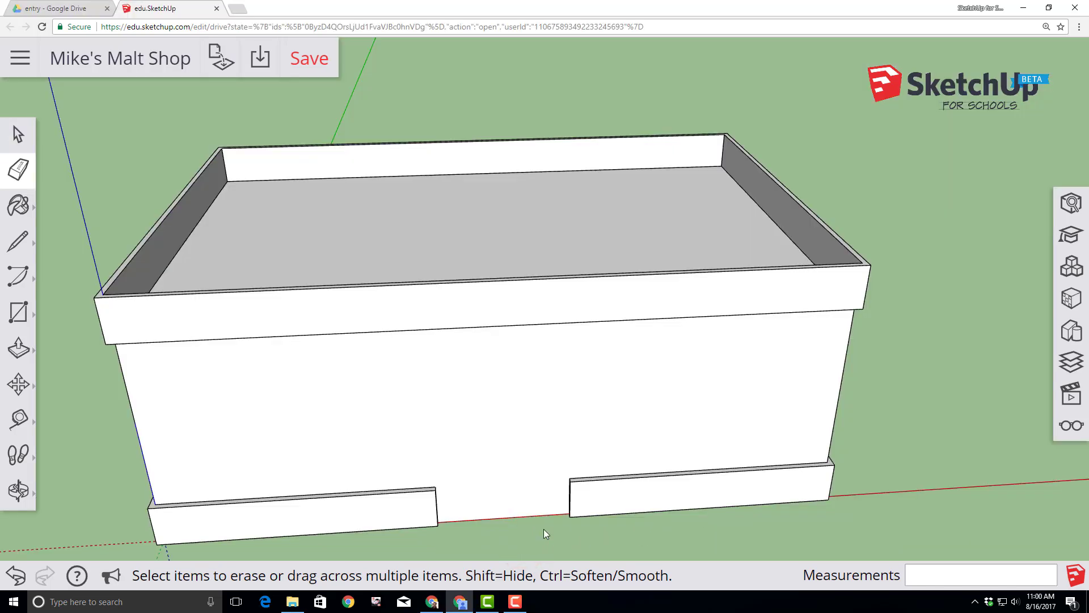
{"action": "left_click", "coordinate": [308, 63]}
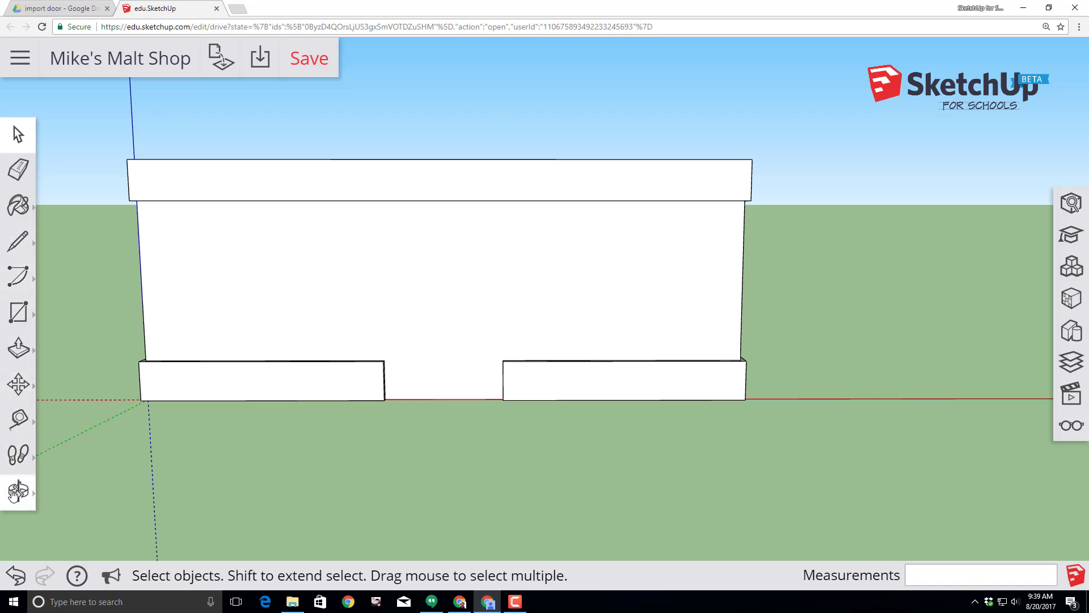
Orbit to view the building from below its front and search 3D Warehouse for "SketchUp for schools door"
{"action": "left_click", "coordinate": [14, 491]}
{"action": "left_click", "coordinate": [67, 413]}
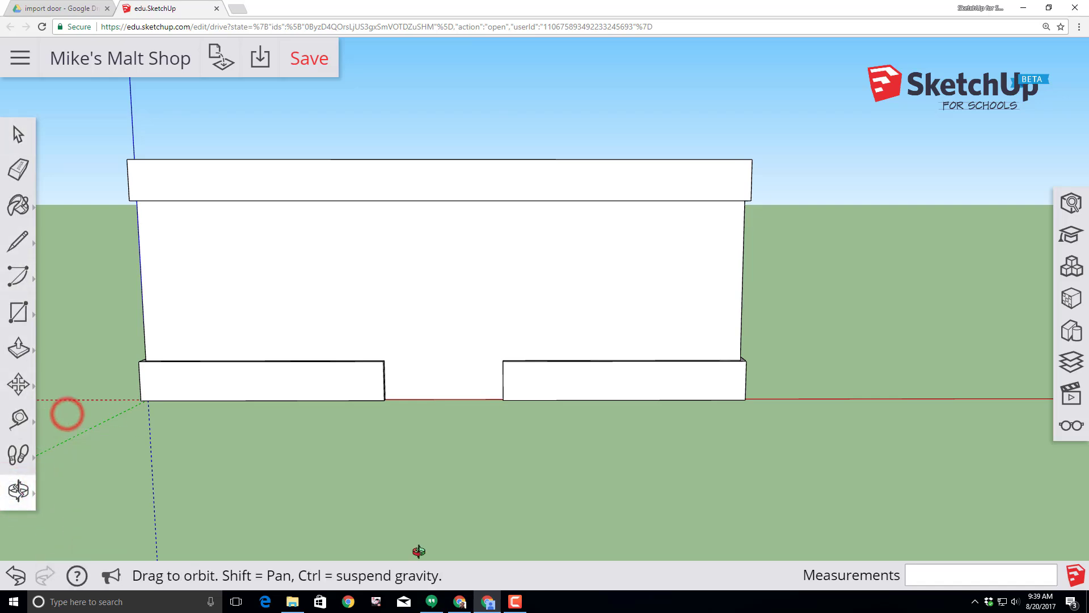
{"action": "left_click_drag", "start_coordinate": [389, 516], "coordinate": [445, 357]}
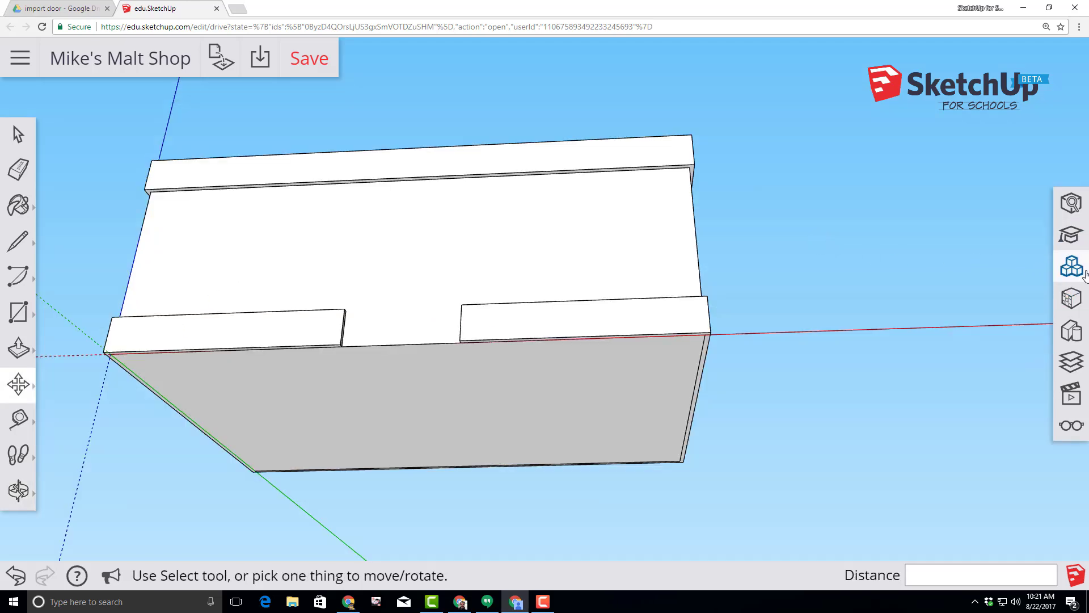
{"action": "left_click", "coordinate": [1072, 268]}
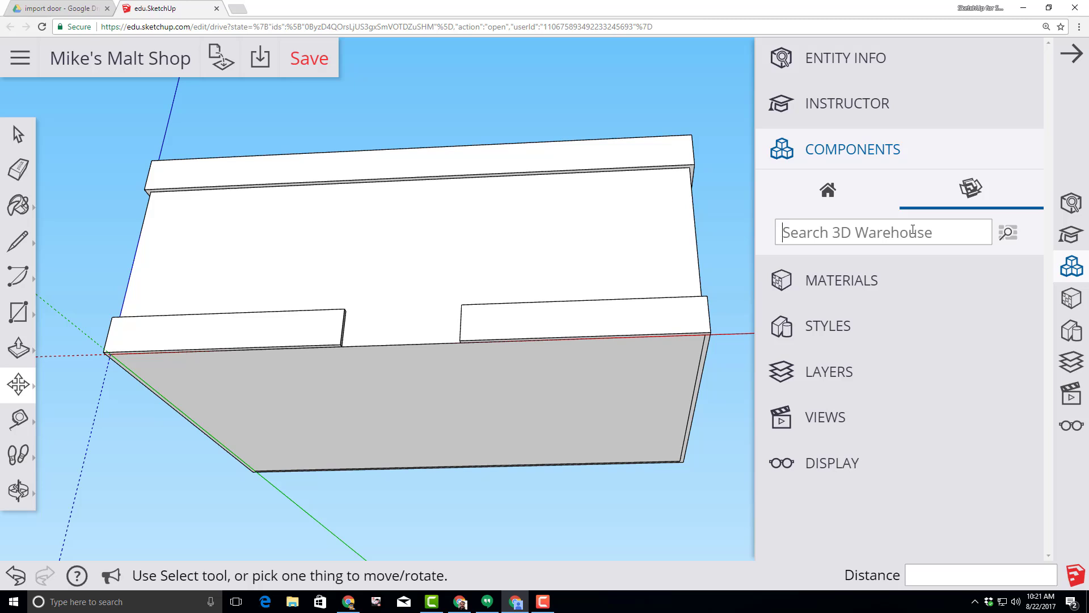
{"action": "type", "text": "SketchUp for schools door"}
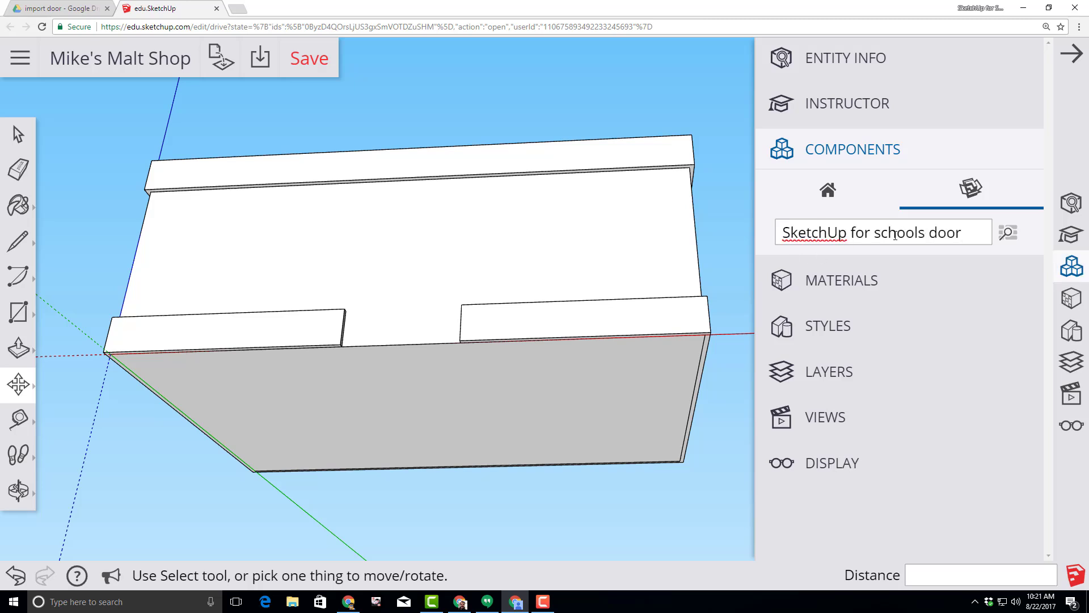
{"action": "key", "text": "Return"}
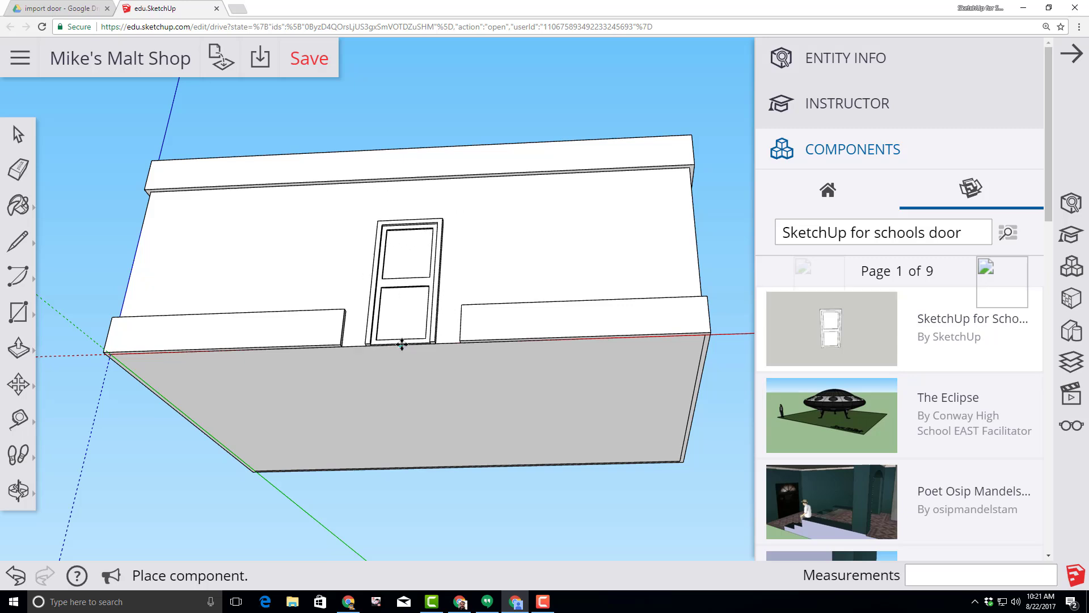
Place the door component on the front wall's bottom edge, midway in the gap in the base, and save the model
{"action": "left_click", "coordinate": [407, 344]}
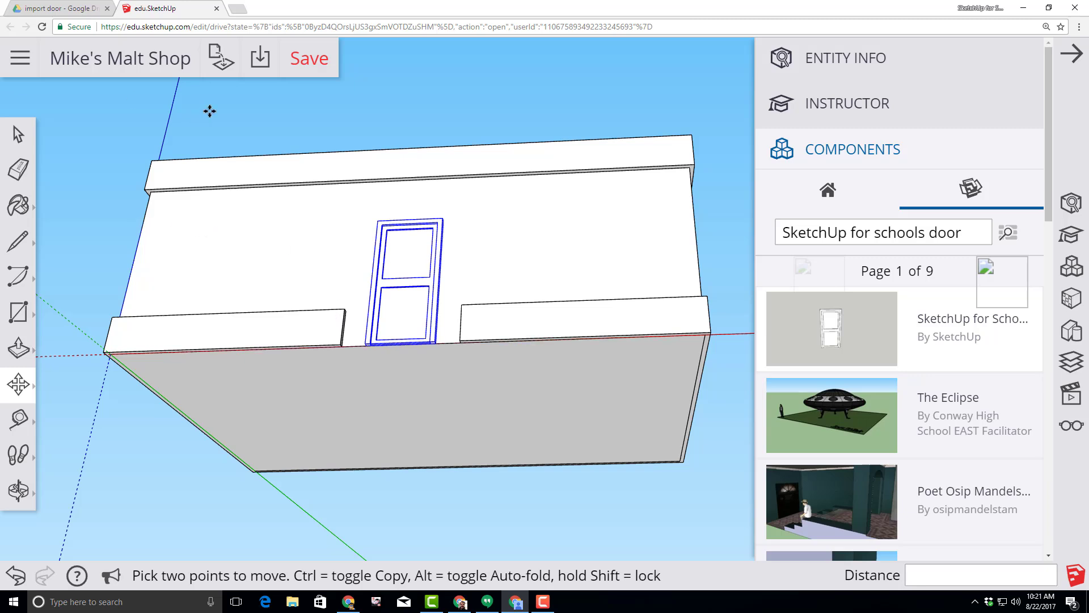
{"action": "left_click", "coordinate": [308, 67]}
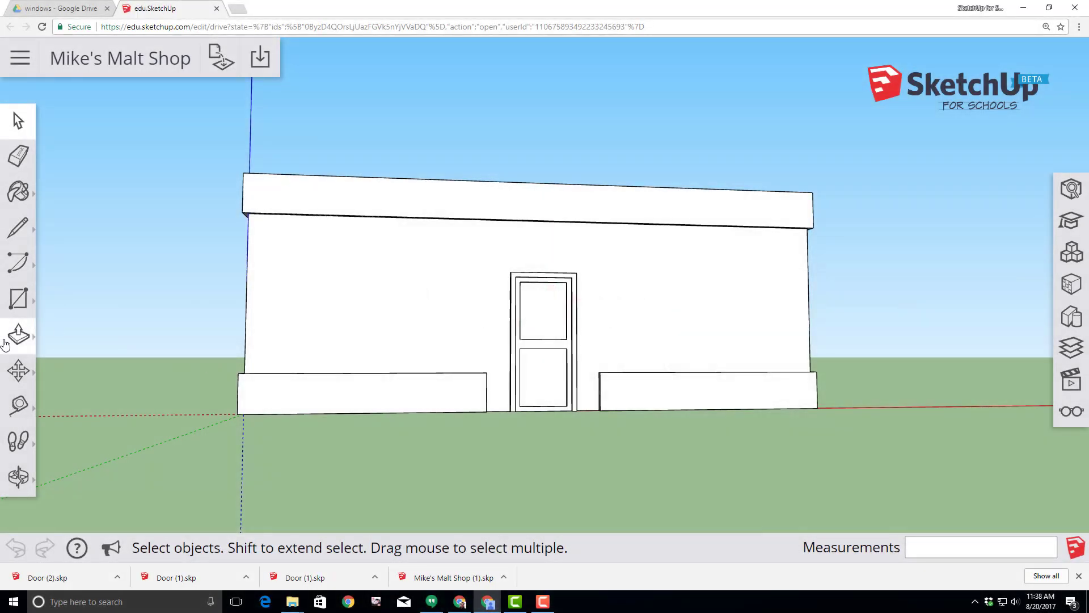
Create a vertical Tape Measure guide on the front wall, 2' in from its left edge
{"action": "left_click", "coordinate": [20, 406]}
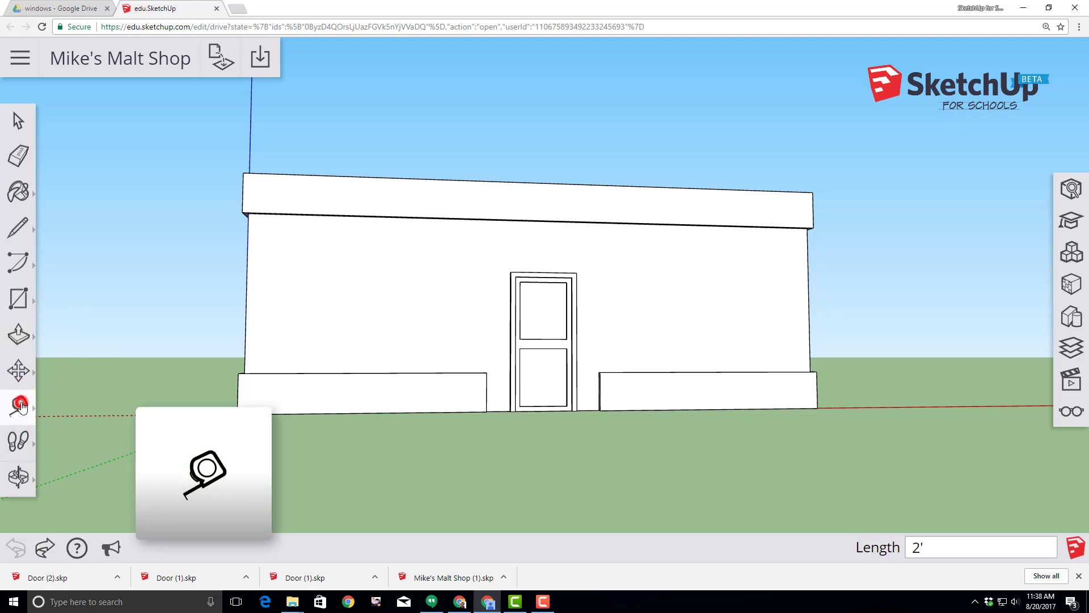
{"action": "left_click", "coordinate": [20, 406]}
{"action": "left_click", "coordinate": [69, 326]}
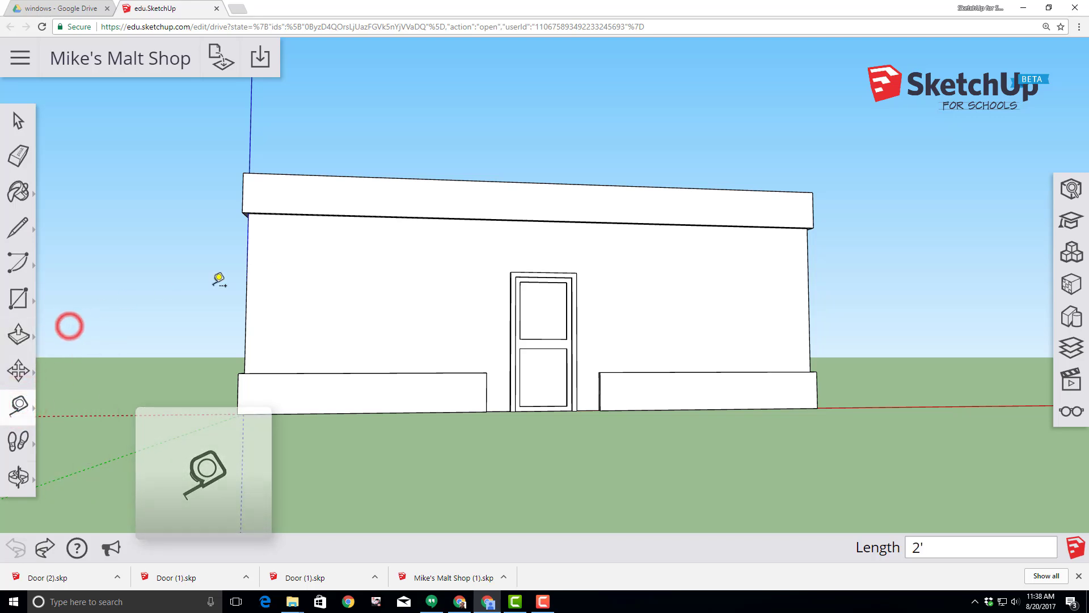
{"action": "left_click", "coordinate": [247, 293]}
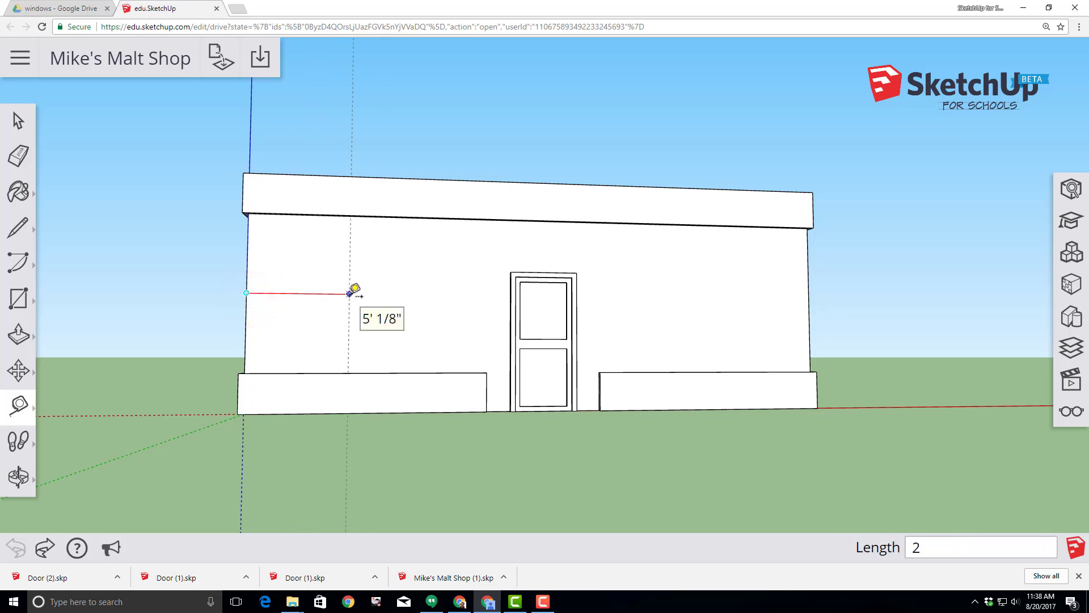
{"action": "type", "text": "2'"}
{"action": "key", "text": "Return"}
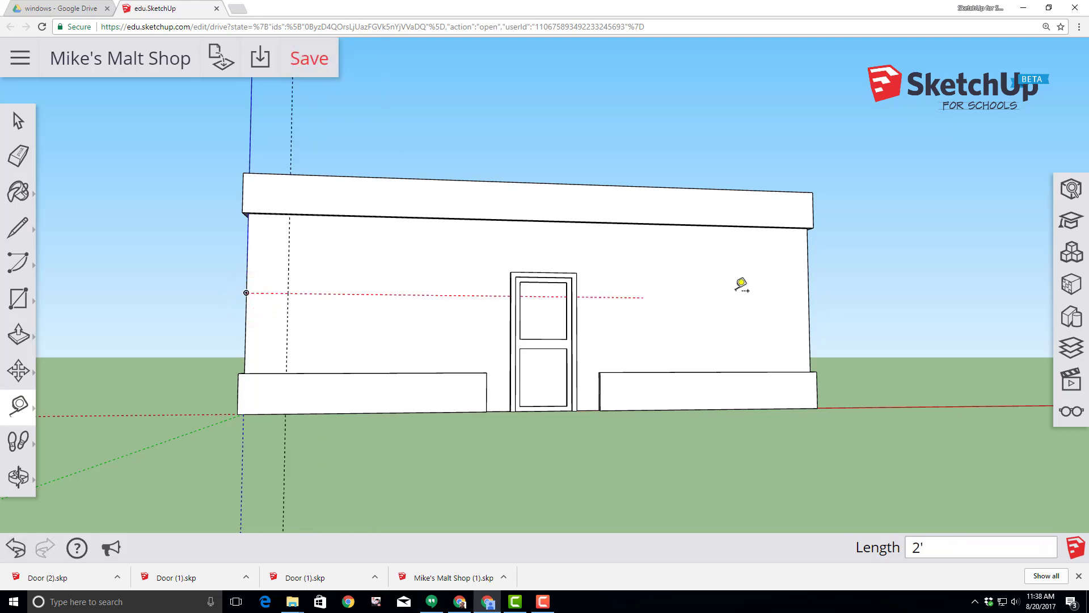
Add a vertical guide 2' in from the front wall's right edge and a horizontal guide 3' above its bottom edge
{"action": "left_click", "coordinate": [809, 308]}
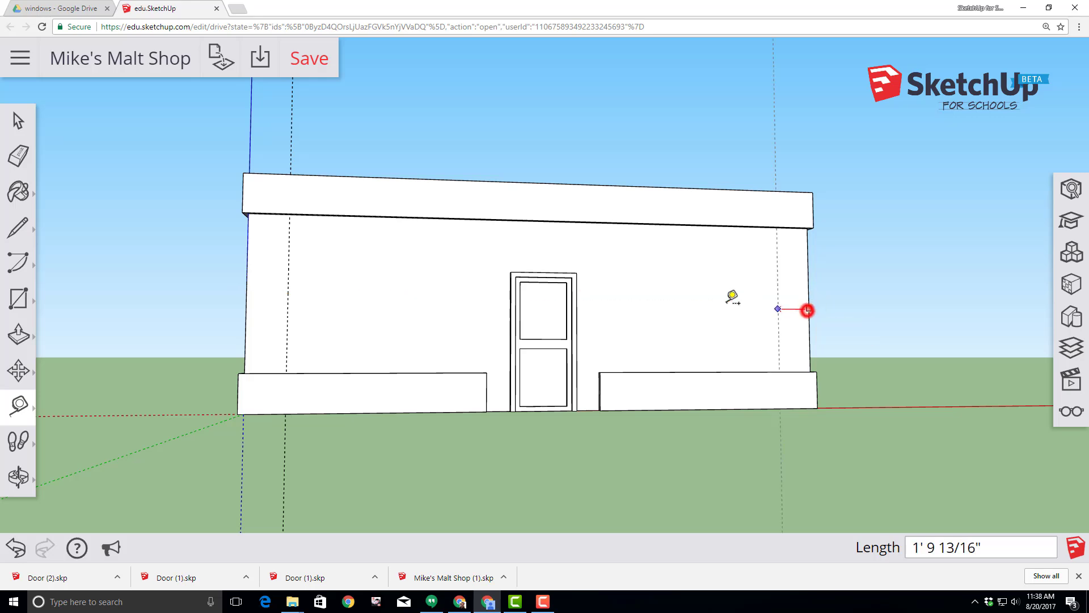
{"action": "type", "text": "2'"}
{"action": "key", "text": "Return"}
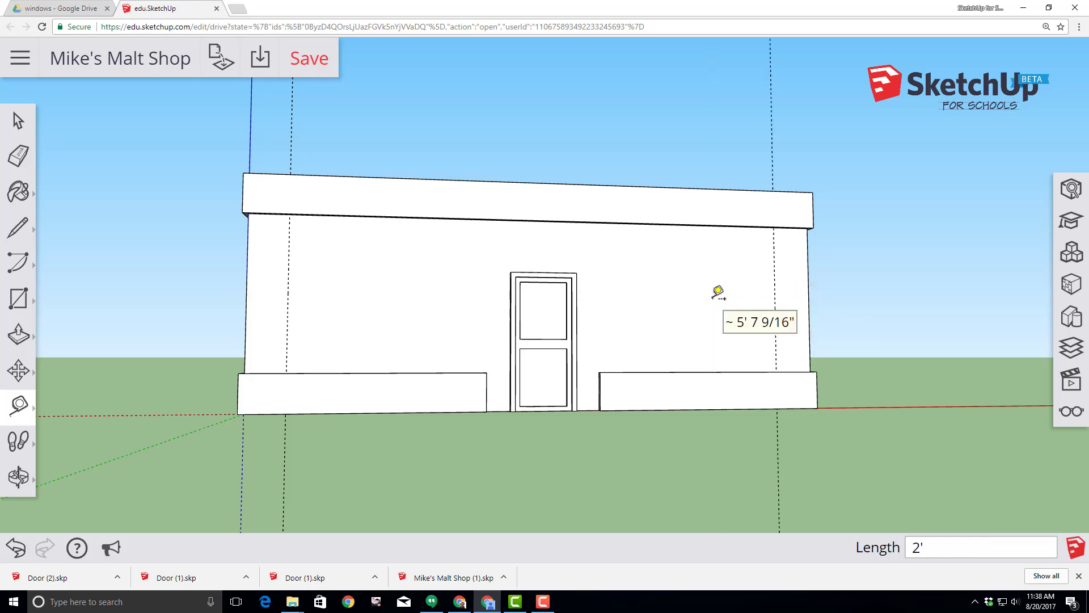
{"action": "left_click", "coordinate": [499, 410]}
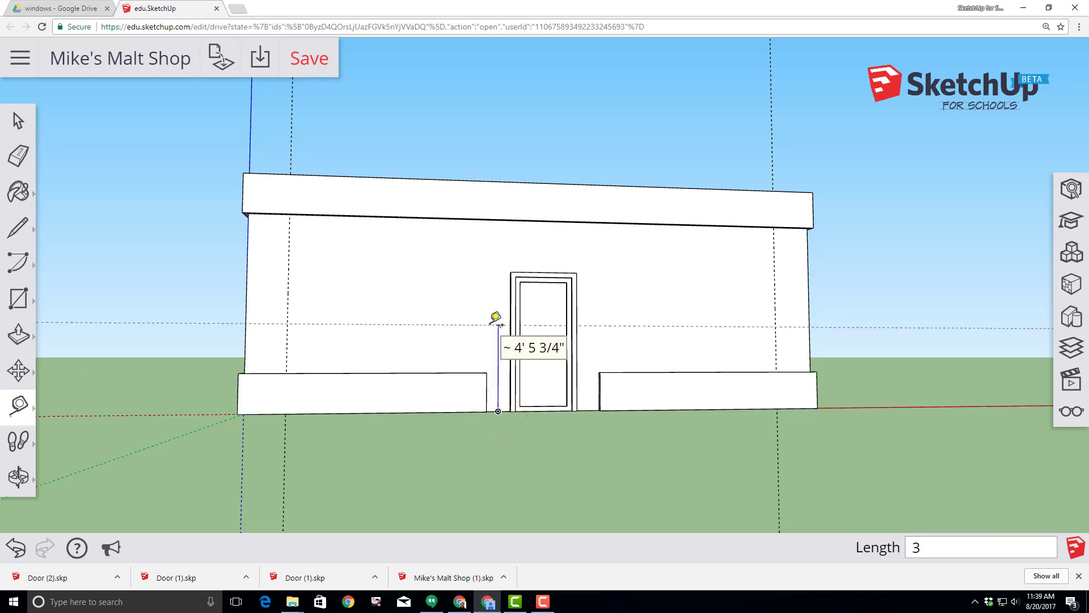
{"action": "left_click", "coordinate": [482, 326]}
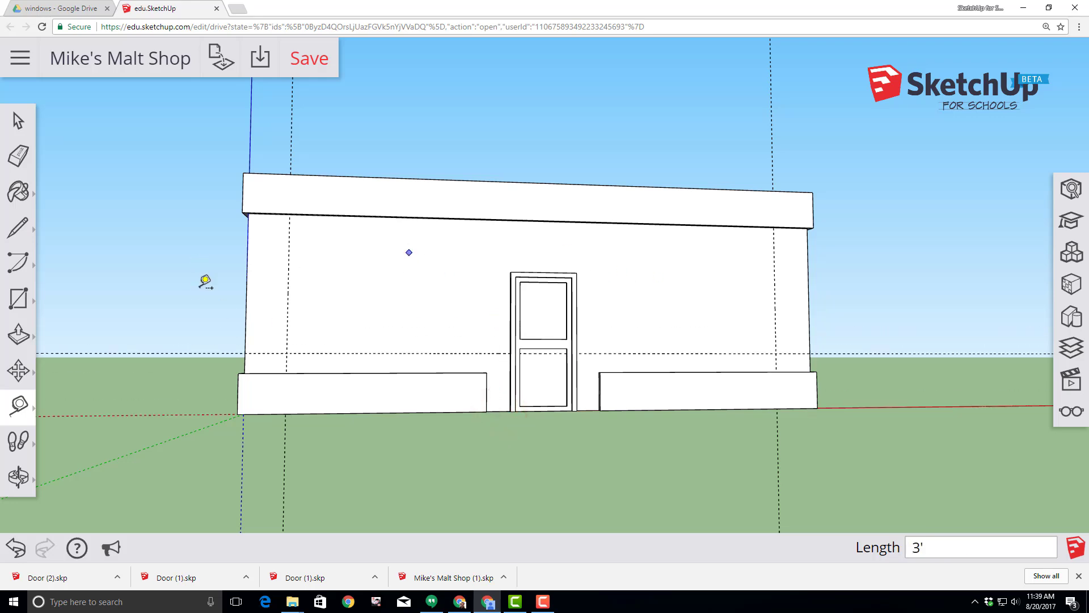
Draw an 8' by 4' window rectangle on the front wall from the intersection of the left vertical and horizontal guides
{"action": "left_click", "coordinate": [18, 299]}
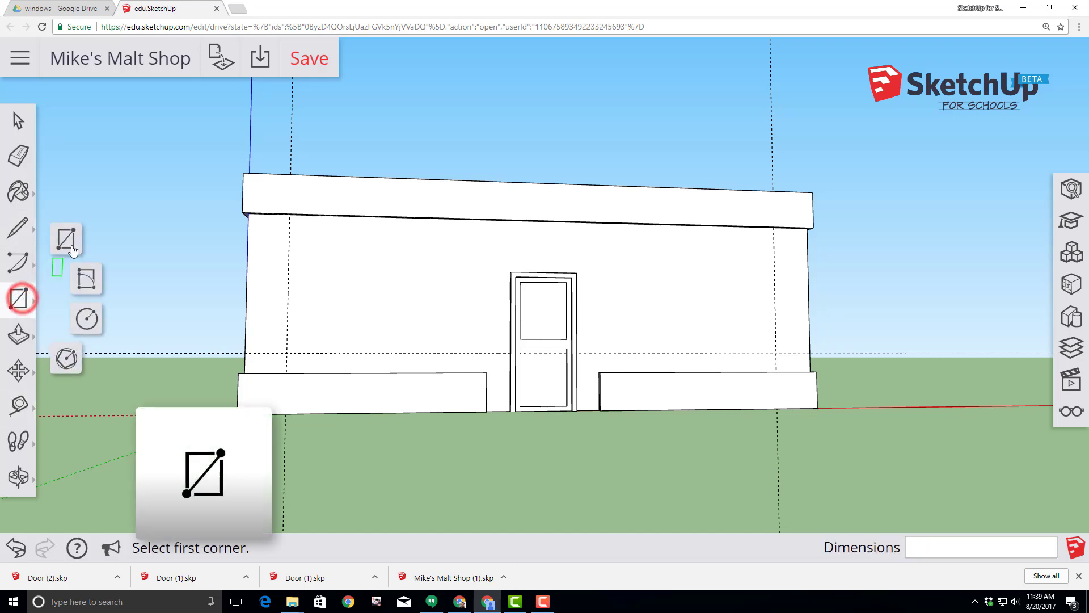
{"action": "left_click", "coordinate": [69, 242]}
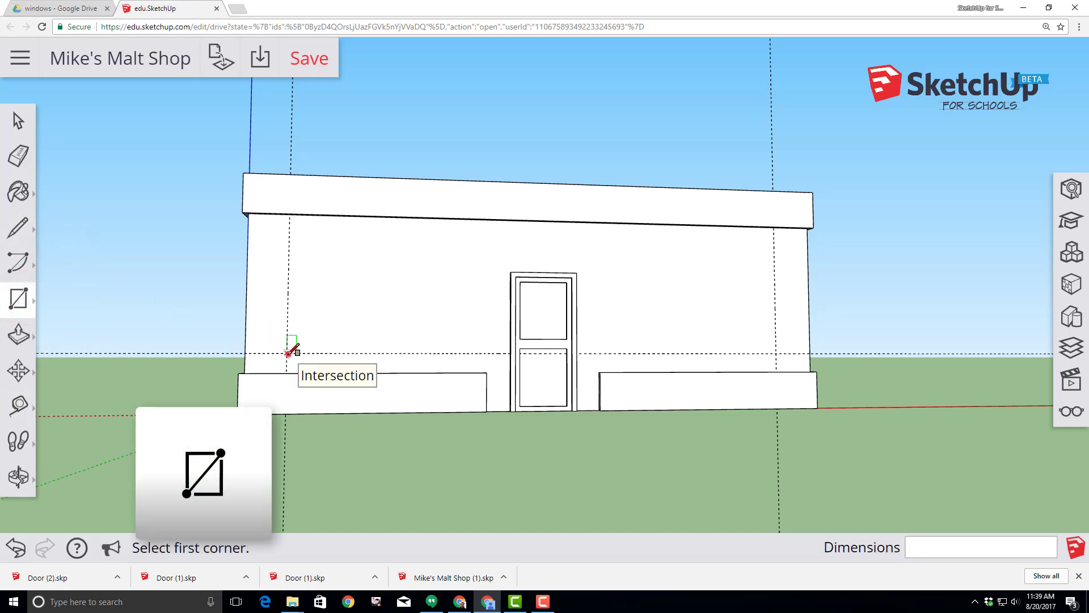
{"action": "left_click", "coordinate": [287, 352]}
{"action": "type", "text": "8',4"}
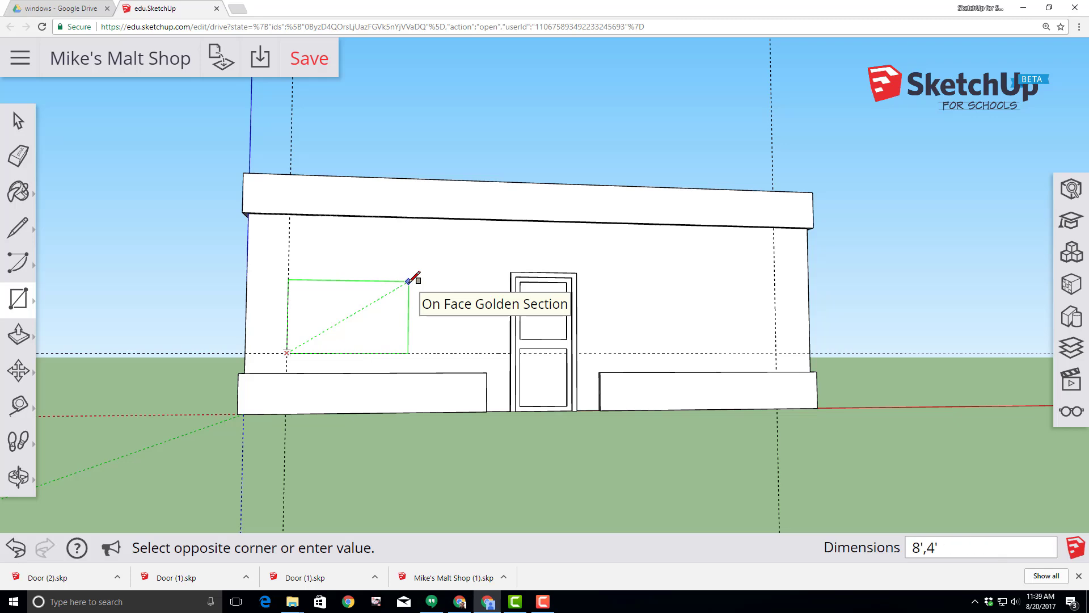
{"action": "key", "text": "Return"}
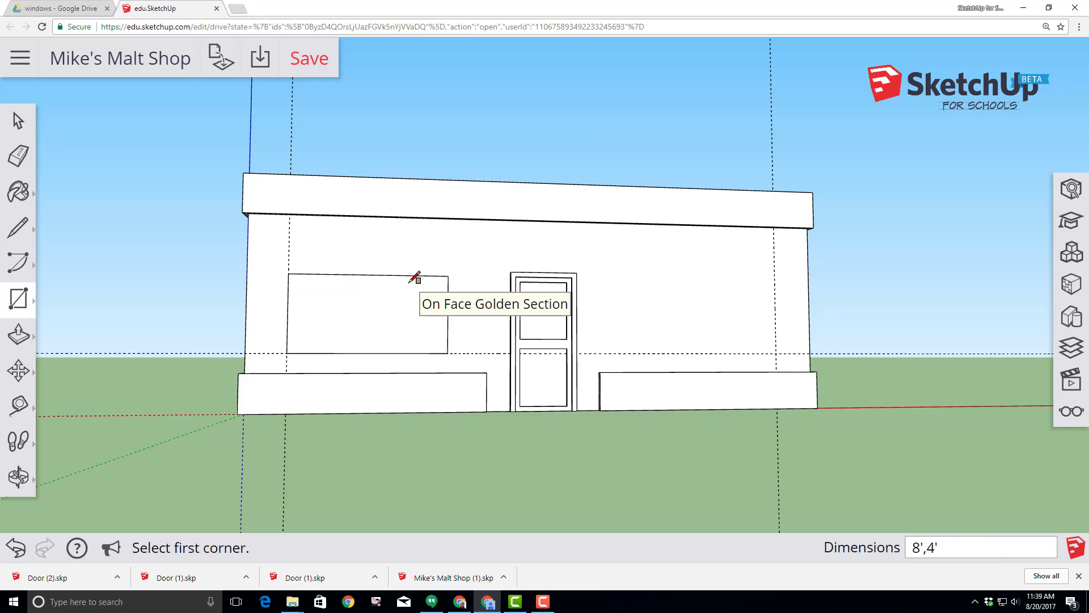
Draw a second window rectangle with dimensions 8',4' from the right guide intersection up toward the door
{"action": "left_click", "coordinate": [776, 353]}
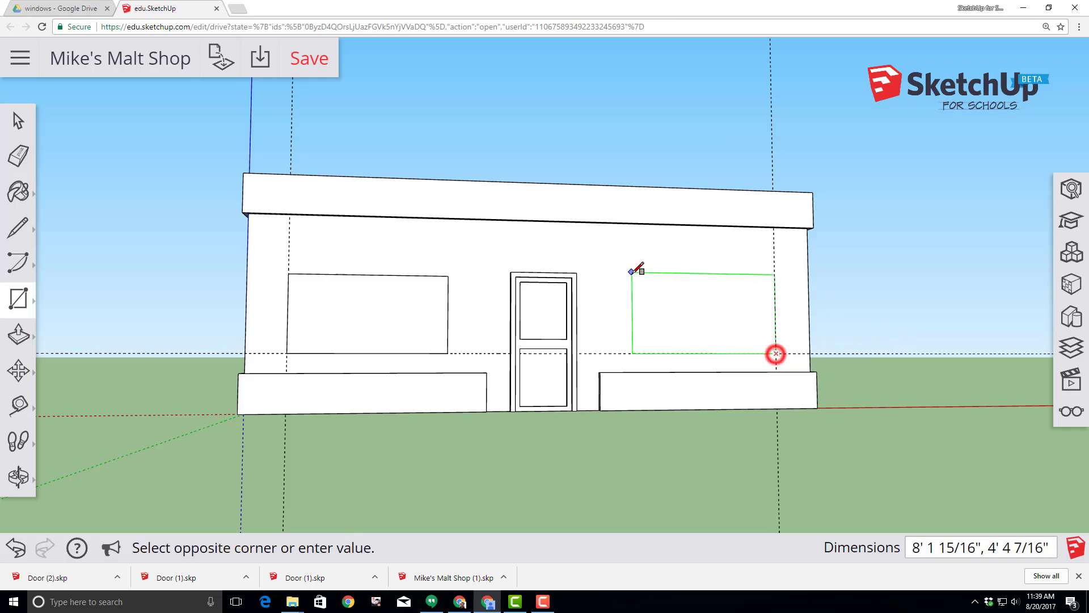
{"action": "type", "text": "8',4'"}
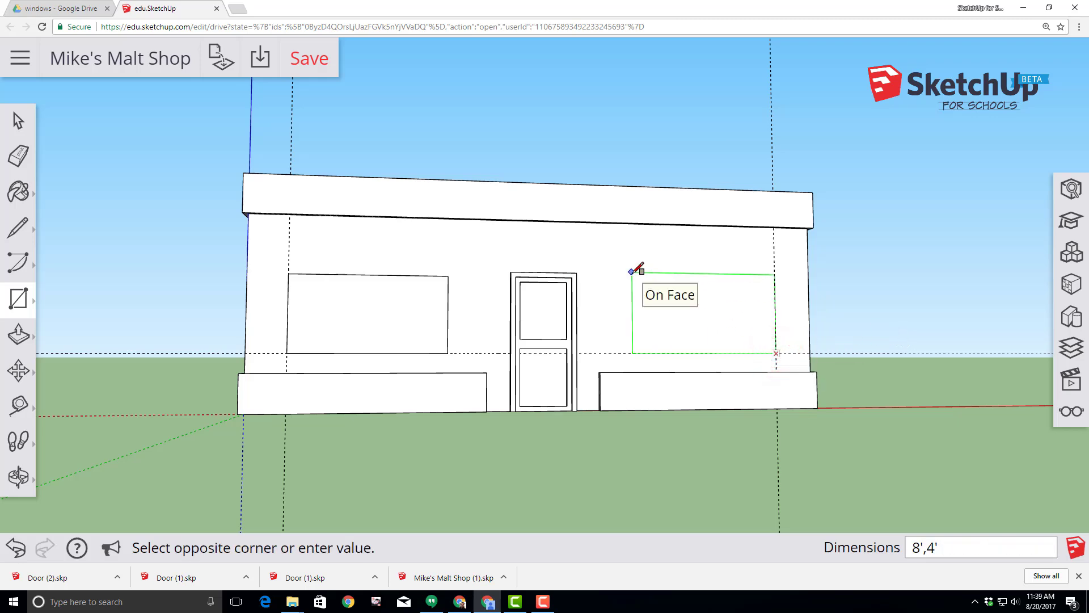
{"action": "key", "text": "Return"}
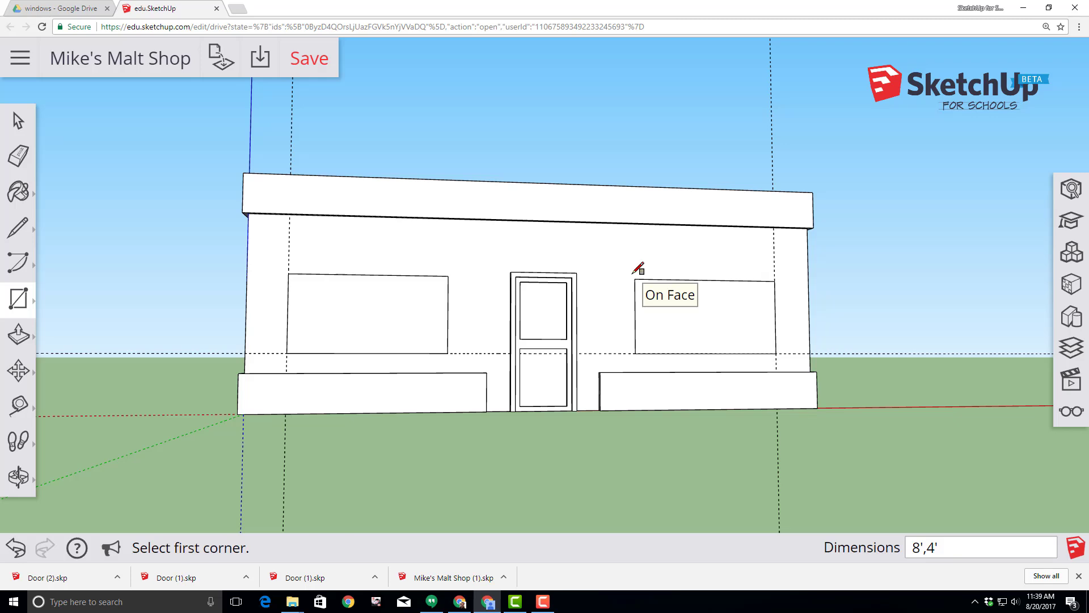
Erase the two vertical guides and the horizontal guide from the front wall
{"action": "left_click", "coordinate": [18, 164]}
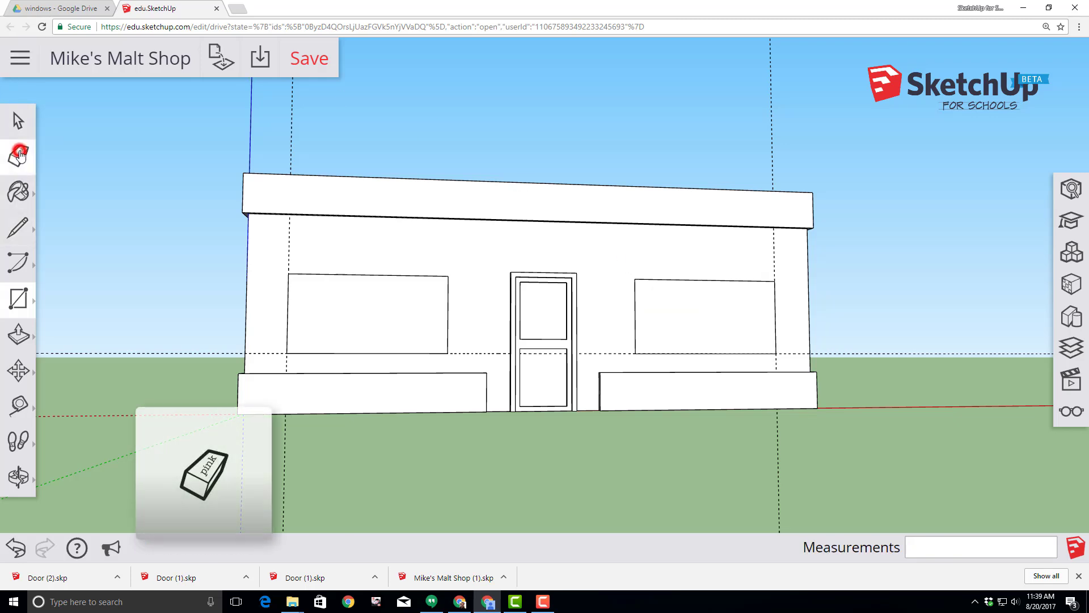
{"action": "left_click", "coordinate": [289, 253]}
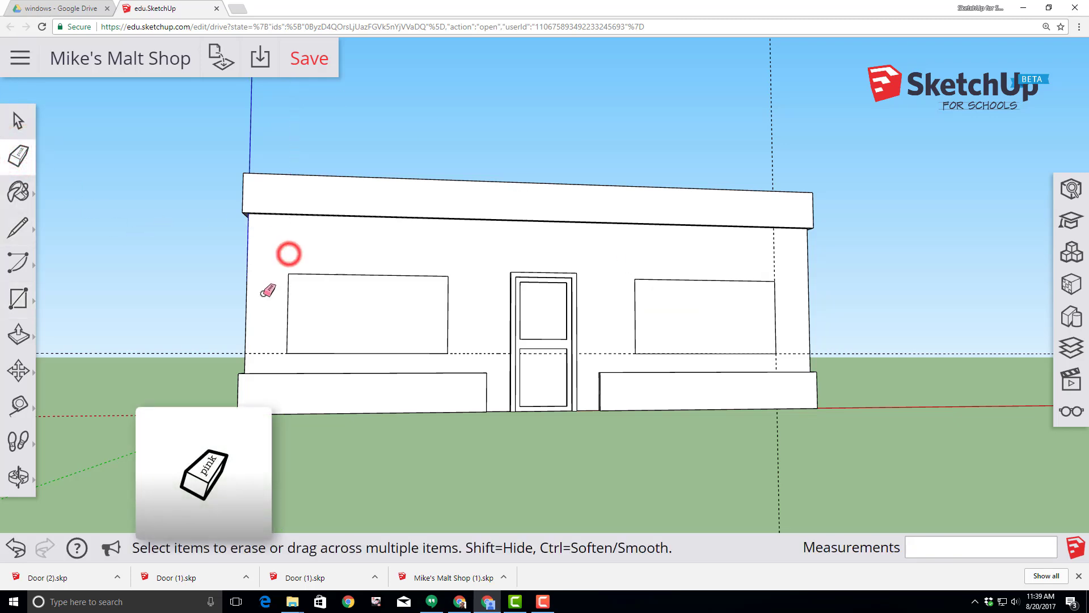
{"action": "left_click", "coordinate": [220, 352]}
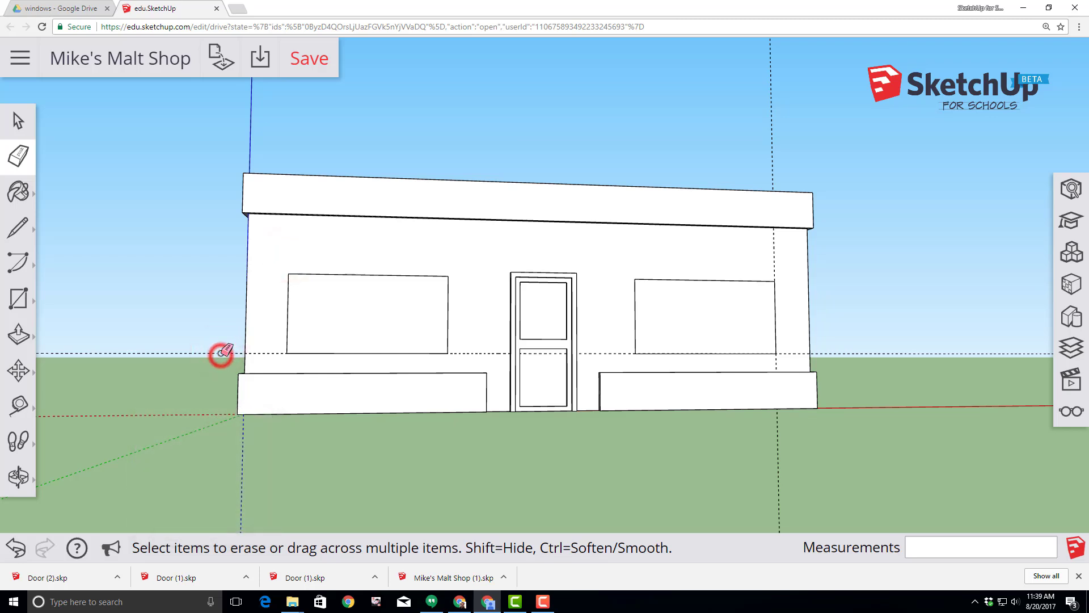
{"action": "left_click", "coordinate": [219, 353]}
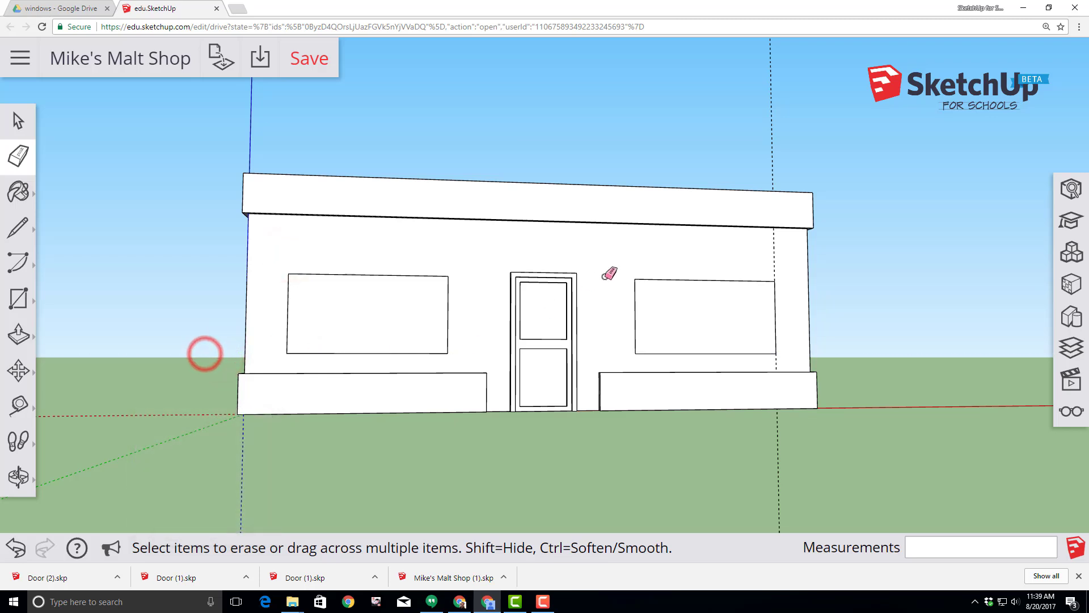
{"action": "key", "text": "space"}
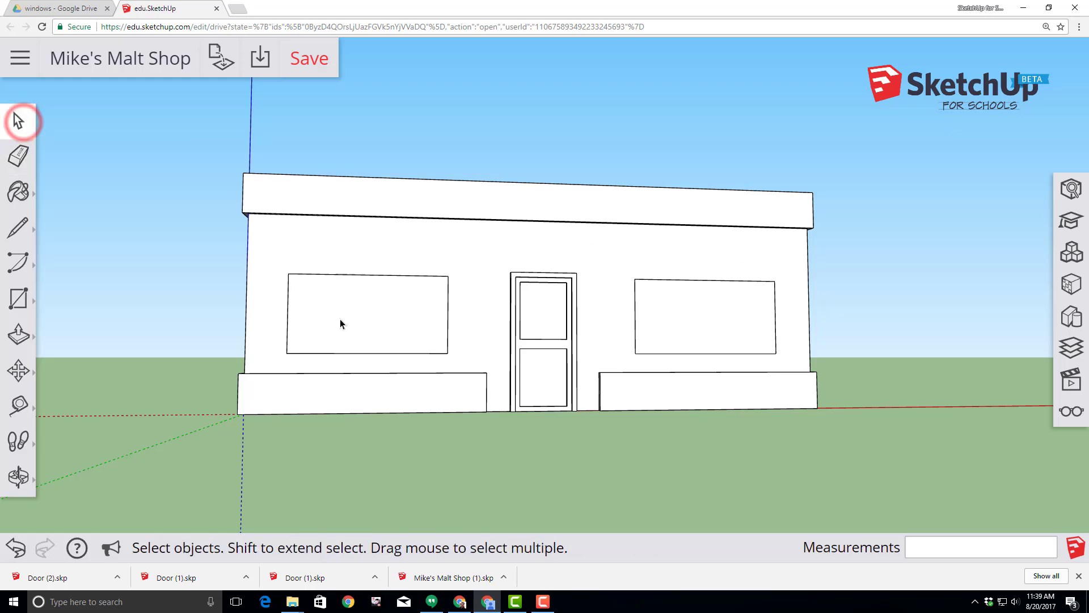
Offset the left window rectangle inward by 3" to outline its frame
{"action": "left_click", "coordinate": [19, 335]}
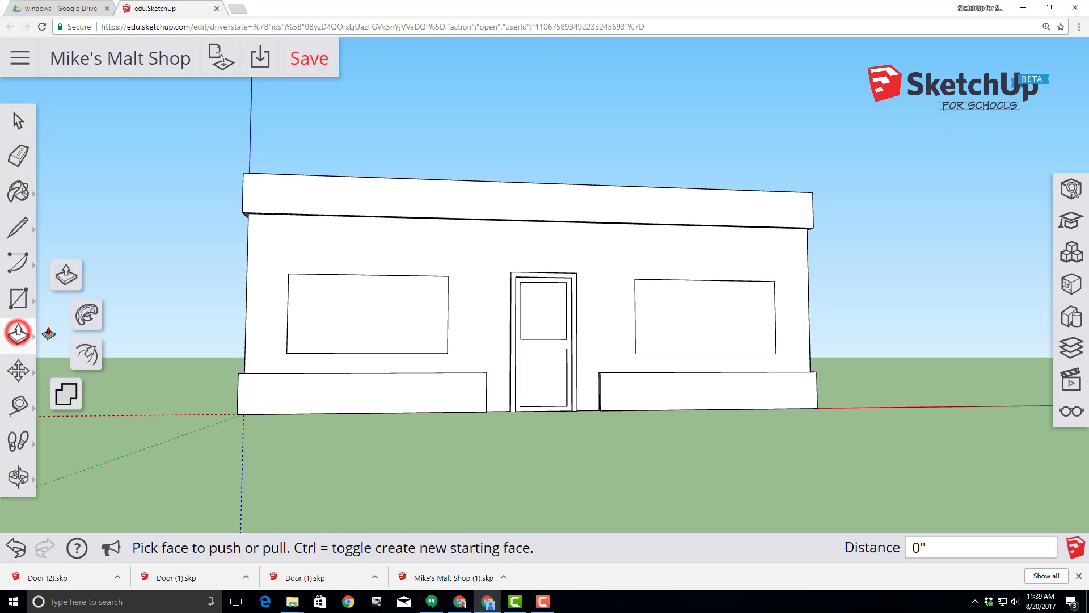
{"action": "left_click", "coordinate": [84, 353]}
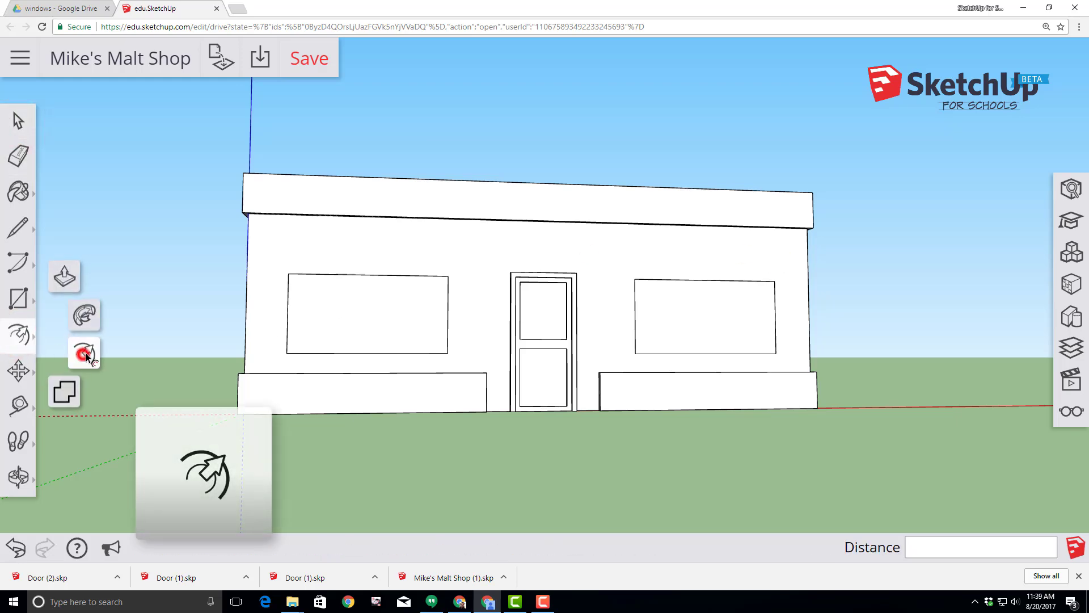
{"action": "left_click", "coordinate": [312, 349]}
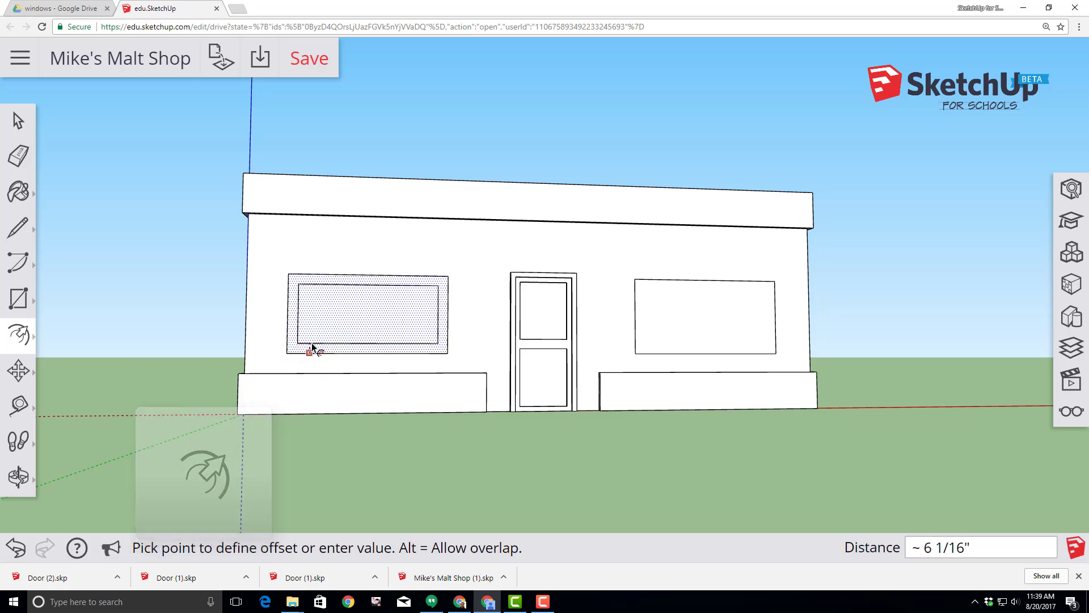
{"action": "type", "text": "3"}
{"action": "key", "text": "Return"}
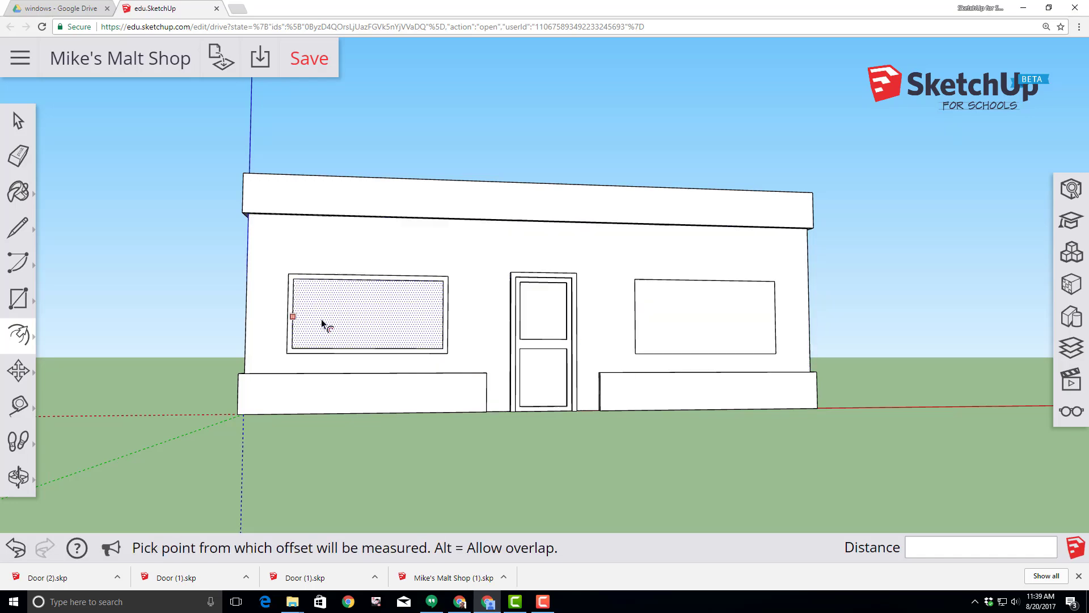
Offset the right window rectangle inward by 3" to outline its frame
{"action": "left_click", "coordinate": [679, 335]}
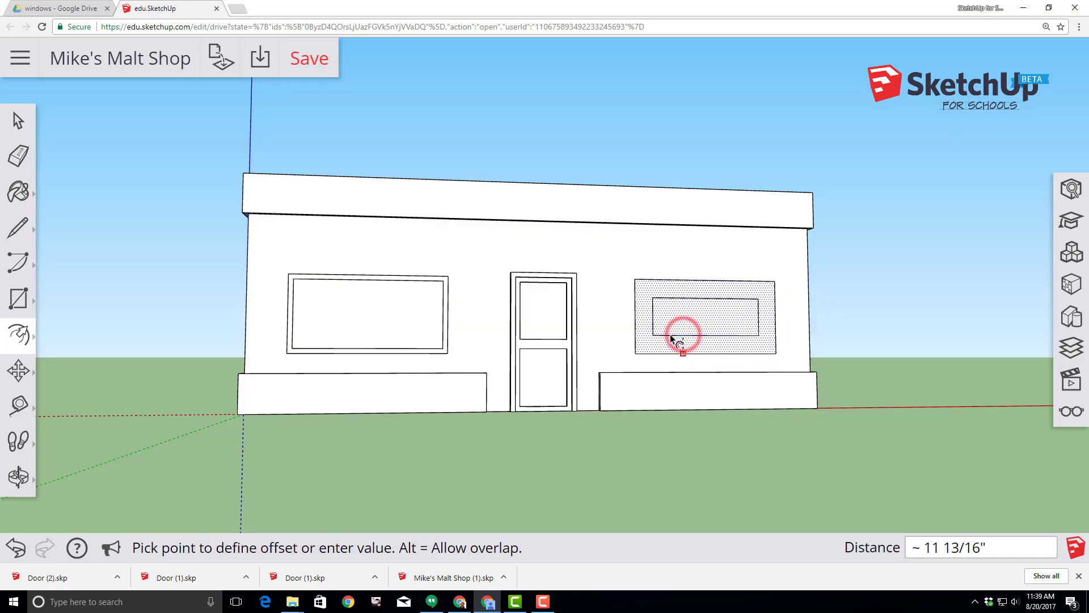
{"action": "type", "text": "3\""}
{"action": "key", "text": "Return"}
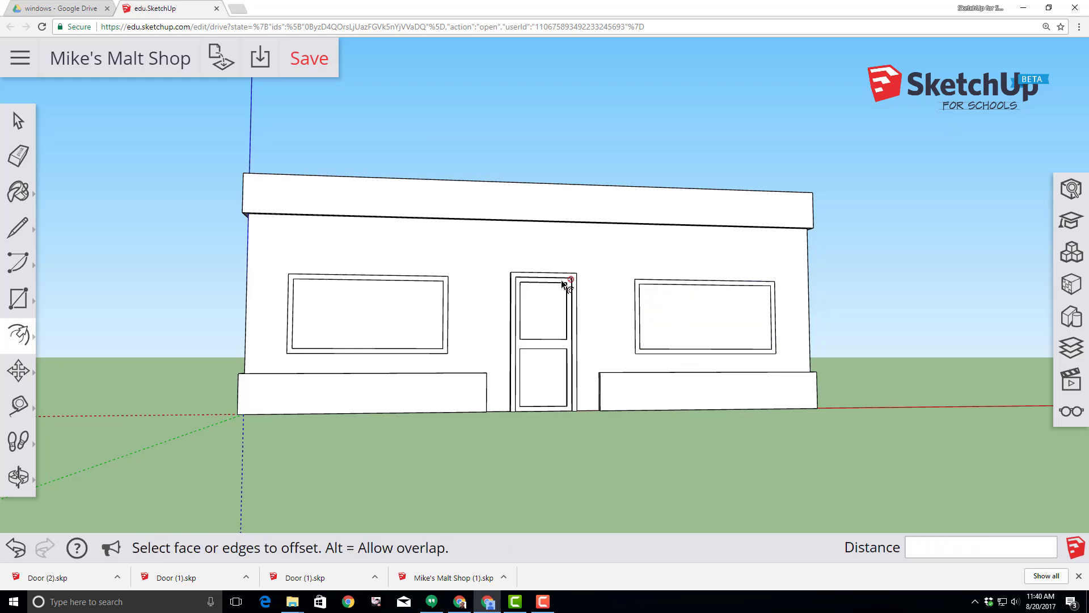
Push/Pull the left window's frame face outward by 3"
{"action": "left_click", "coordinate": [27, 339]}
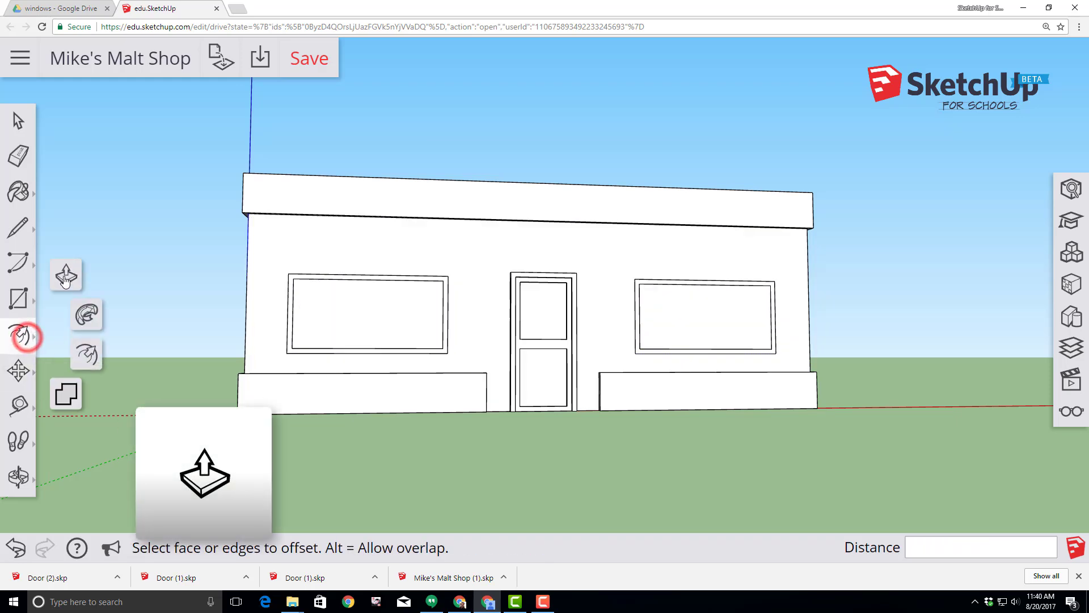
{"action": "left_click", "coordinate": [64, 276]}
{"action": "left_click", "coordinate": [292, 350]}
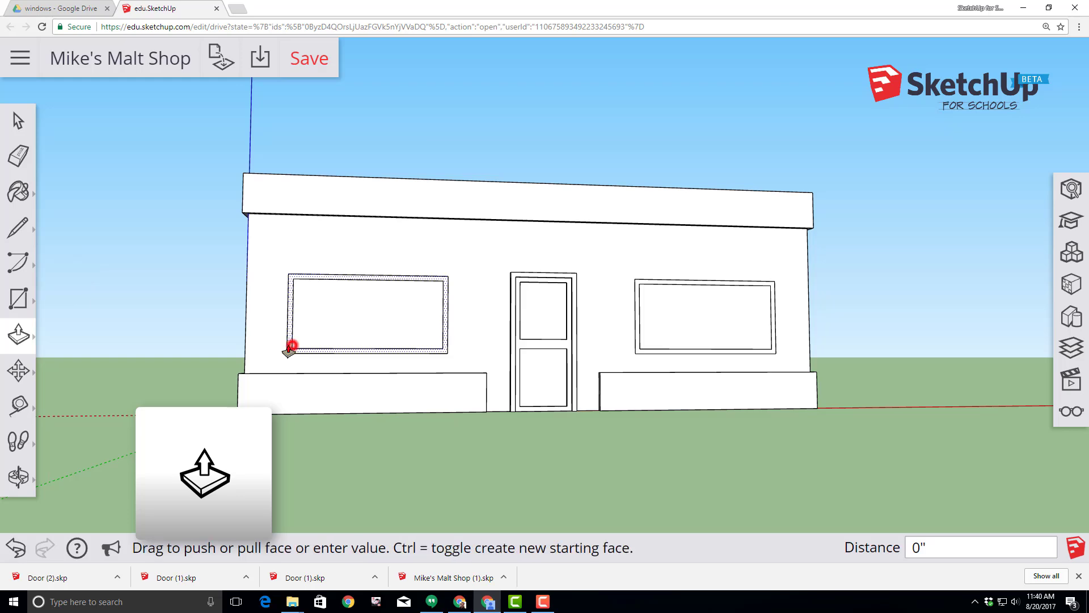
{"action": "type", "text": "3"}
{"action": "key", "text": "Return"}
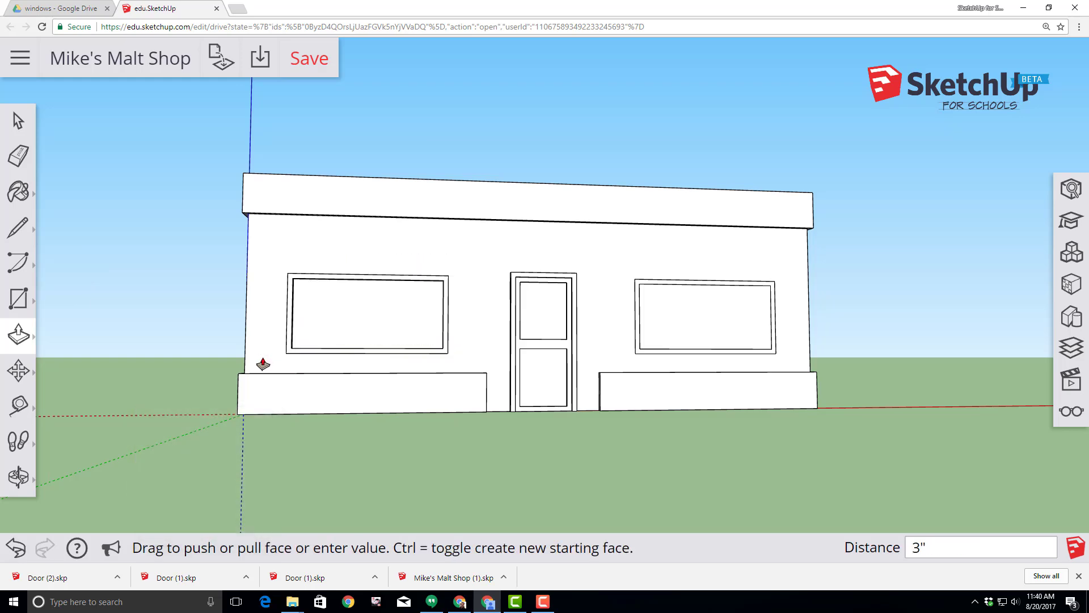
Push/Pull the right window's frame face outward by 3" and save the model
{"action": "left_click", "coordinate": [641, 355]}
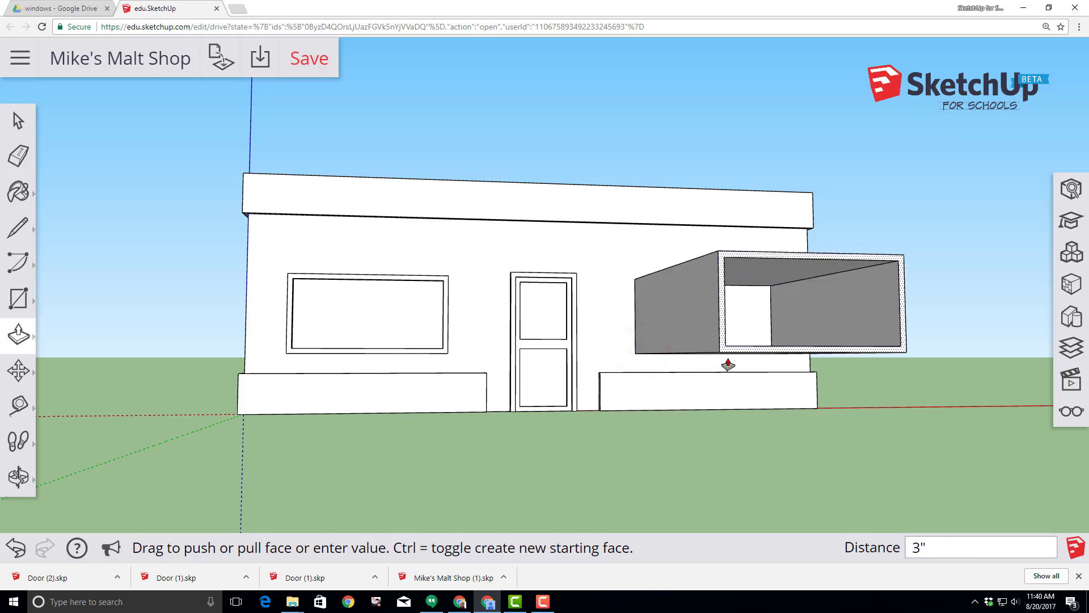
{"action": "key", "text": "Escape"}
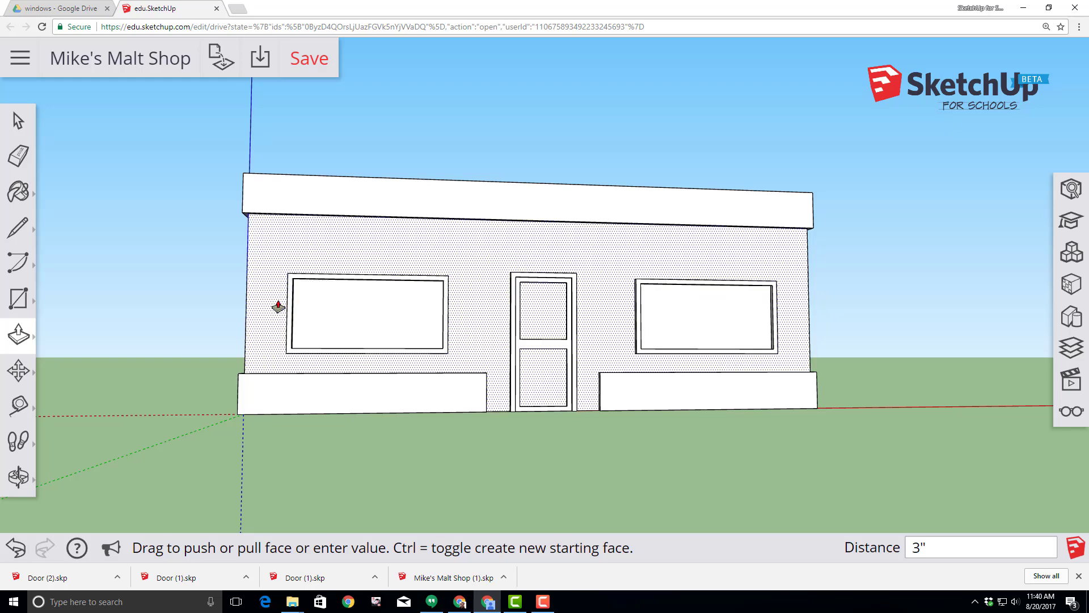
{"action": "left_click", "coordinate": [315, 61]}
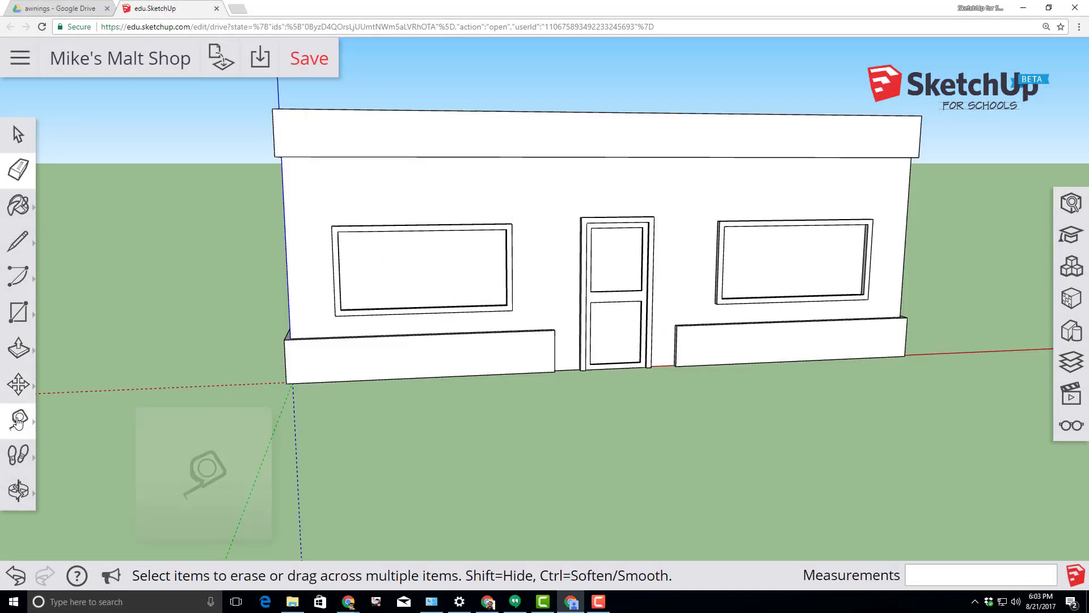
Create a vertical Tape Measure guide on the front wall, 1' in from its left edge
{"action": "left_click", "coordinate": [20, 418]}
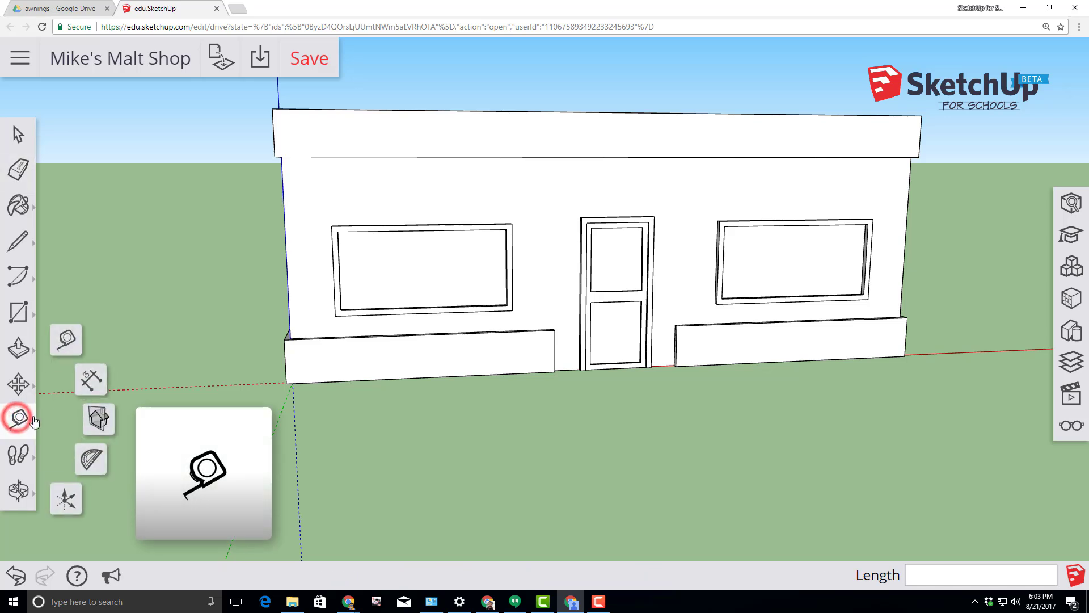
{"action": "left_click", "coordinate": [66, 339]}
{"action": "left_click", "coordinate": [285, 248]}
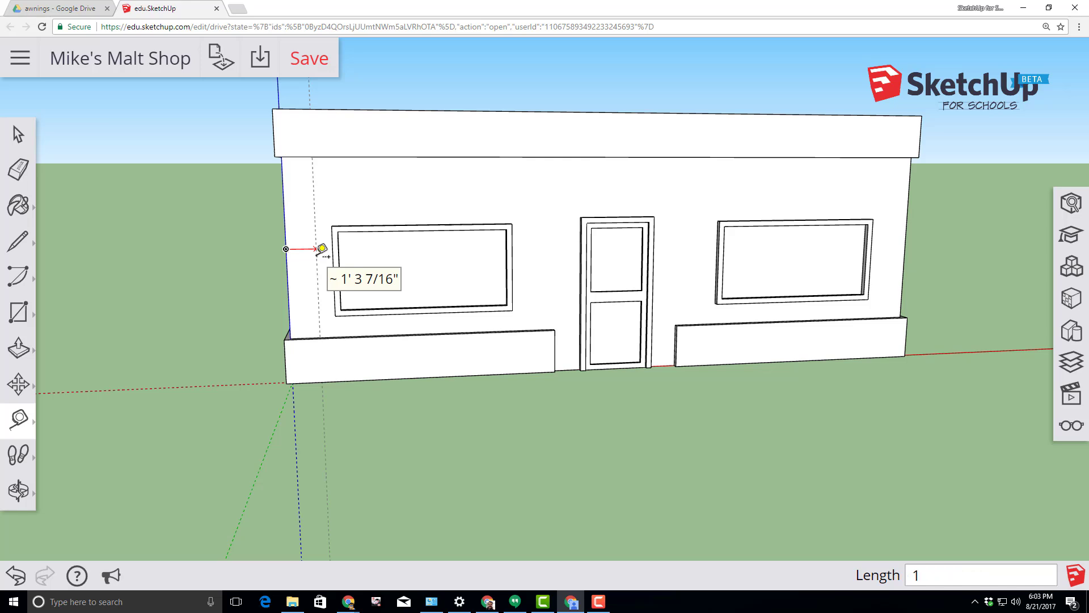
{"action": "left_click", "coordinate": [320, 251]}
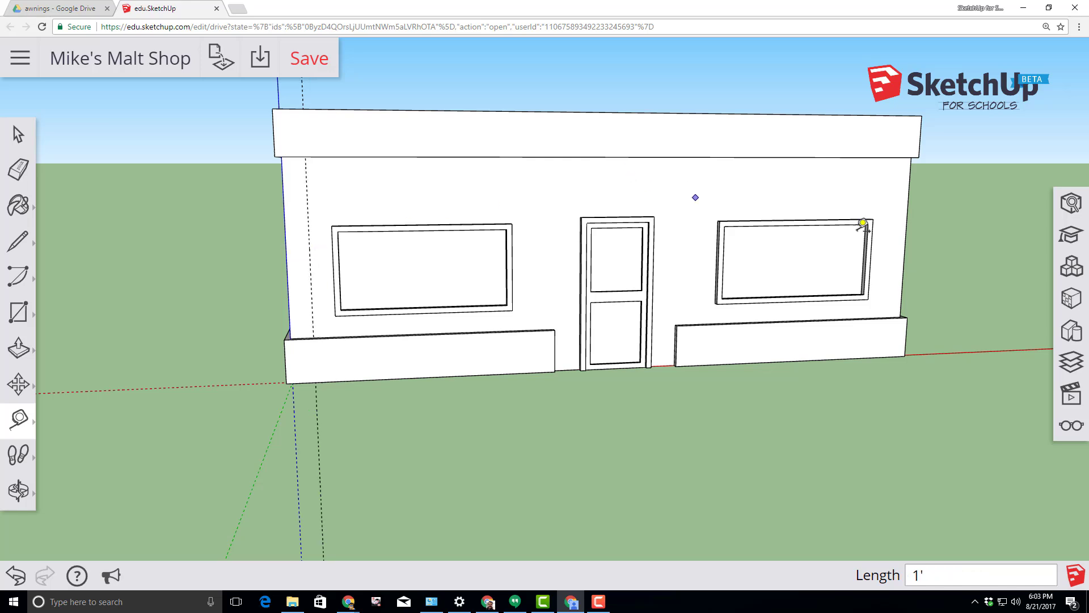
Add a vertical guide just inside the front wall's right edge and a horizontal guide 7' above the wall's bottom edge
{"action": "left_click", "coordinate": [906, 238]}
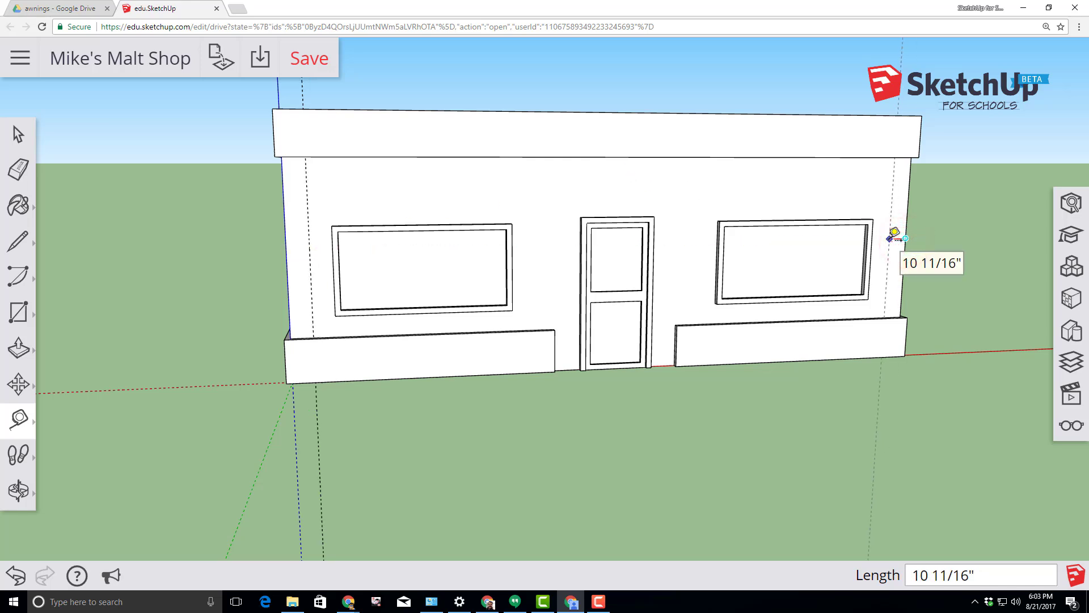
{"action": "scroll", "coordinate": [570, 366], "scroll_direction": "up", "scroll_amount": 3}
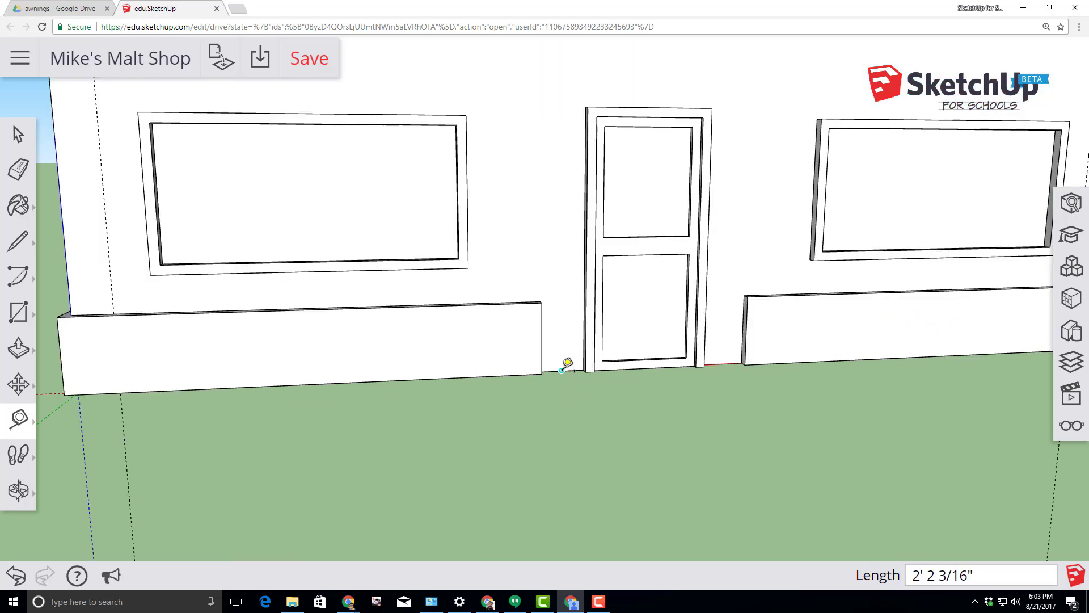
{"action": "left_click", "coordinate": [561, 370]}
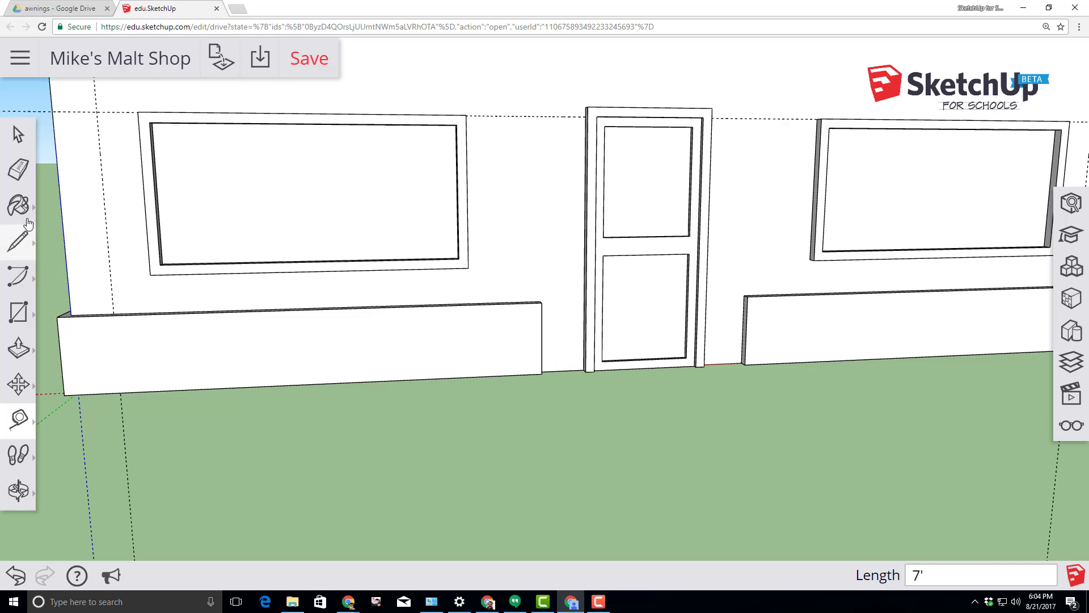
Draw a 10' by 2' rectangle above the left window, starting from the intersection of the left vertical and horizontal guides
{"action": "left_click", "coordinate": [18, 312]}
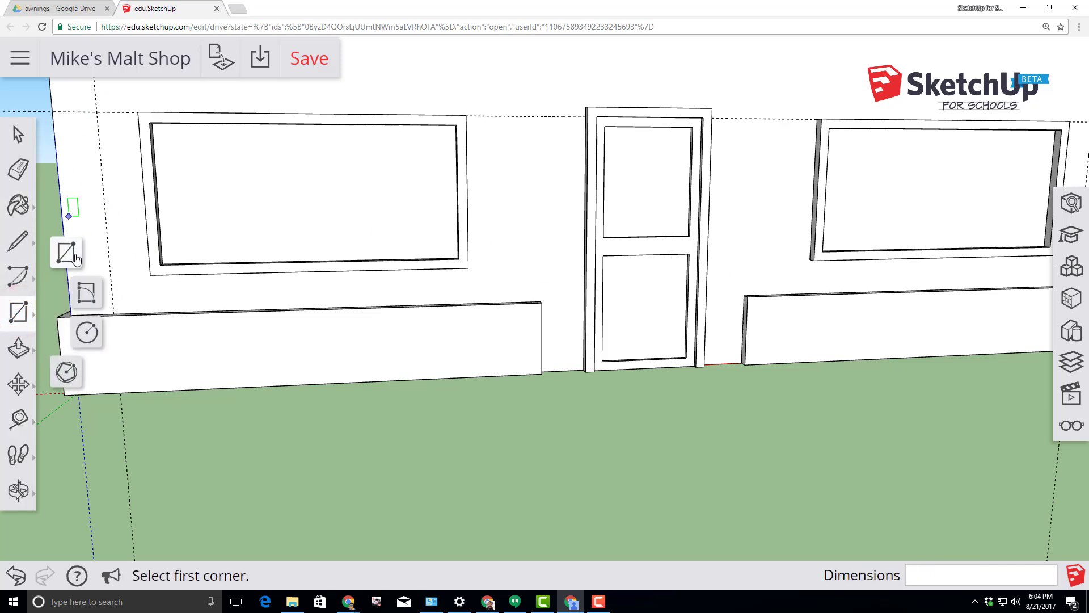
{"action": "left_click", "coordinate": [66, 255]}
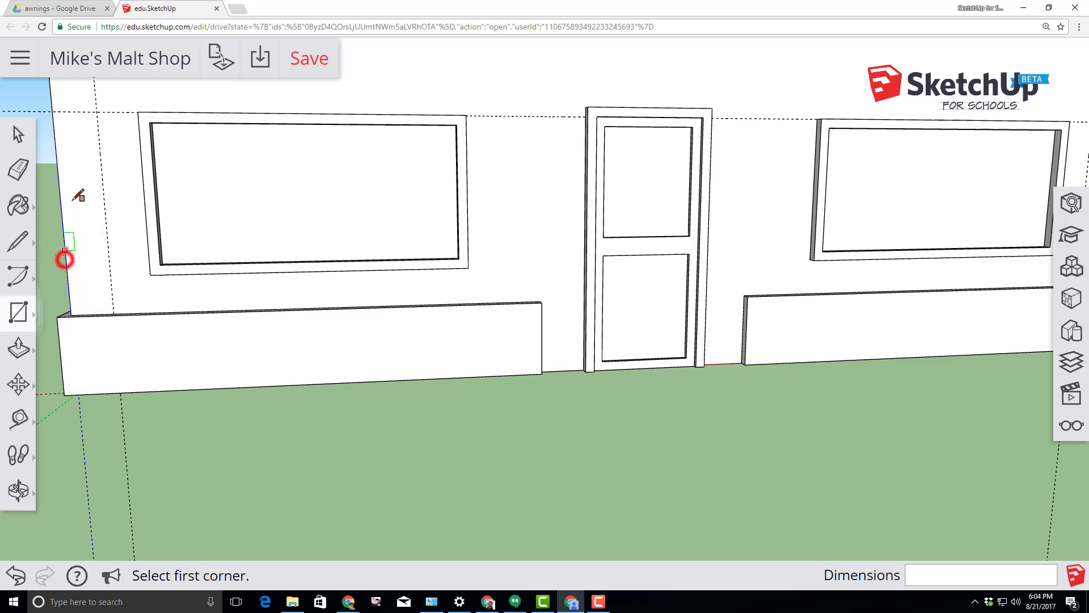
{"action": "left_click", "coordinate": [97, 112]}
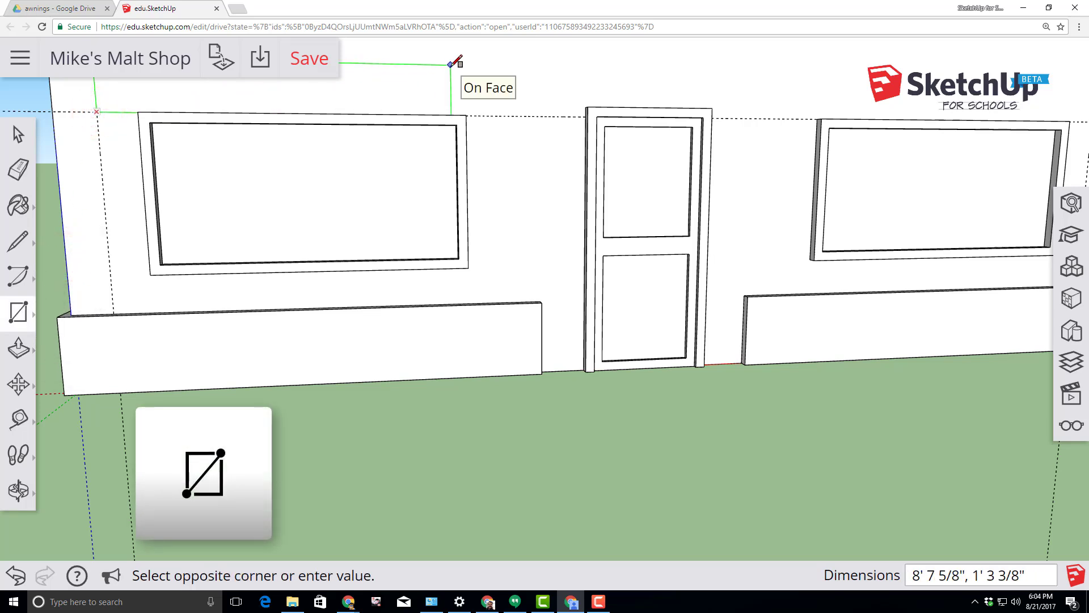
{"action": "type", "text": "10',2"}
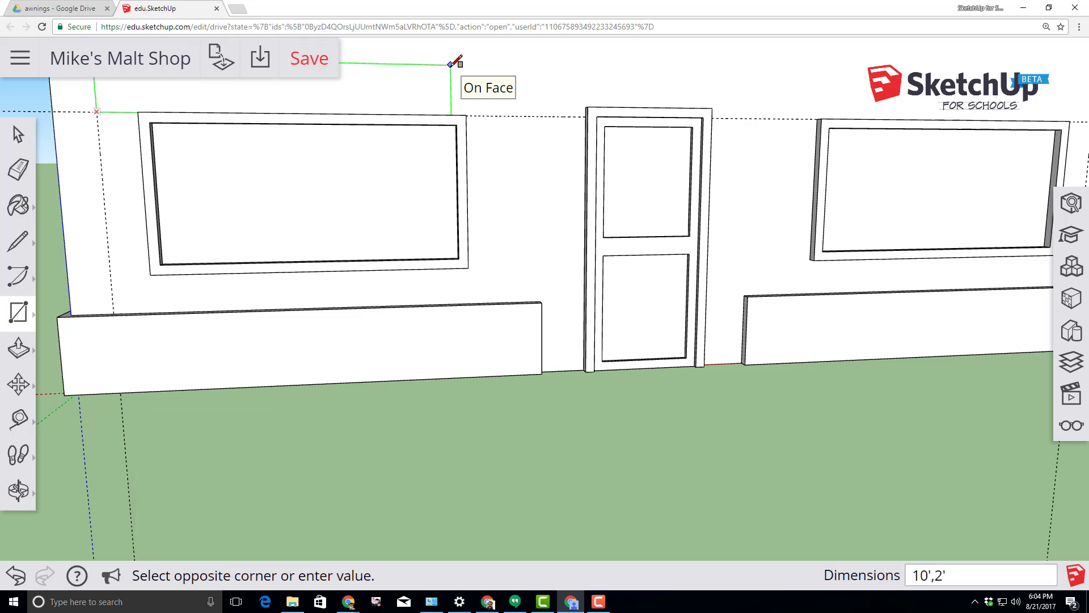
{"action": "key", "text": "Return"}
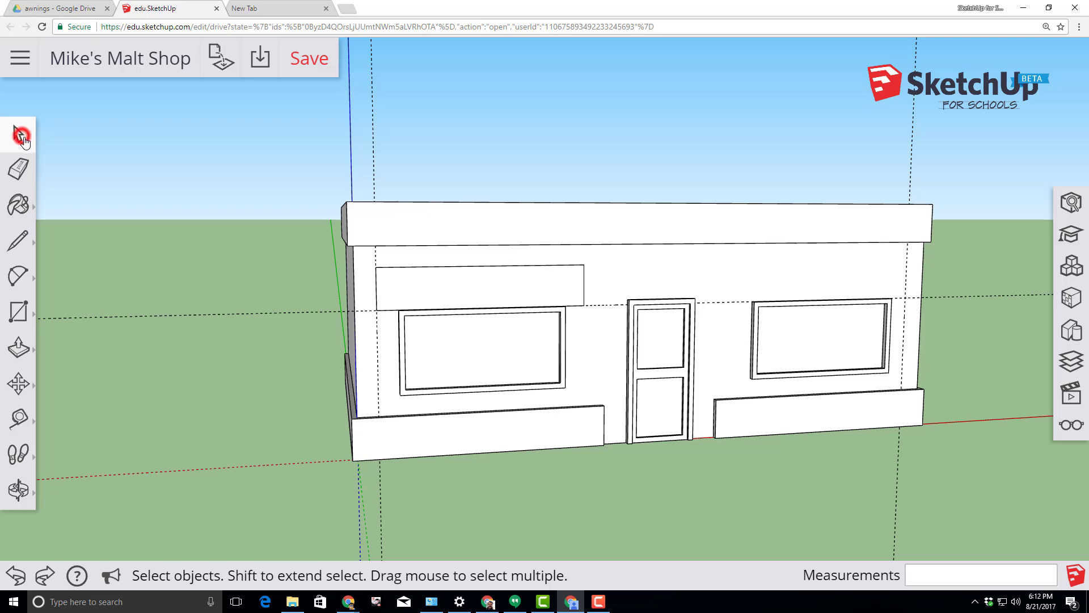
Make the rectangle above the left window a component named "awning" with Horizontal gluing alignment
{"action": "left_click", "coordinate": [430, 285]}
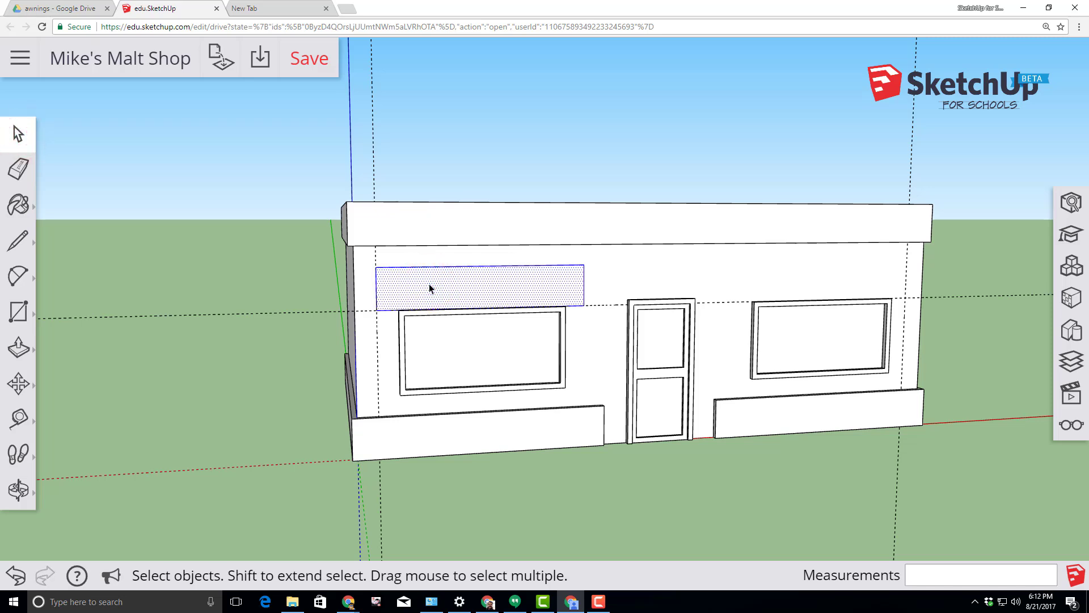
{"action": "right_click", "coordinate": [429, 284]}
{"action": "left_click", "coordinate": [479, 392]}
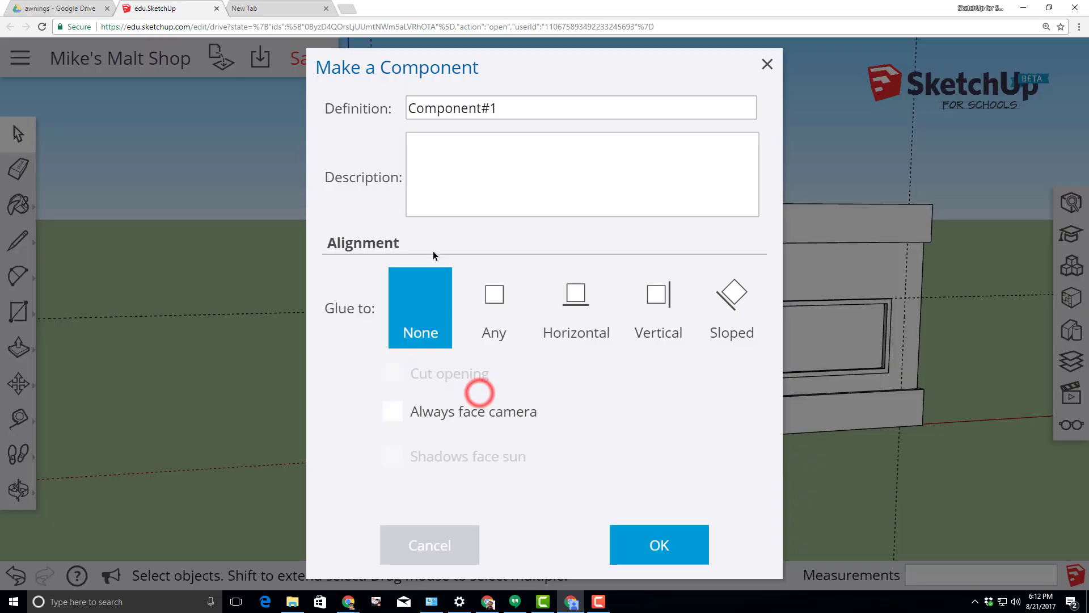
{"action": "left_click", "coordinate": [510, 108]}
{"action": "type", "text": "awning"}
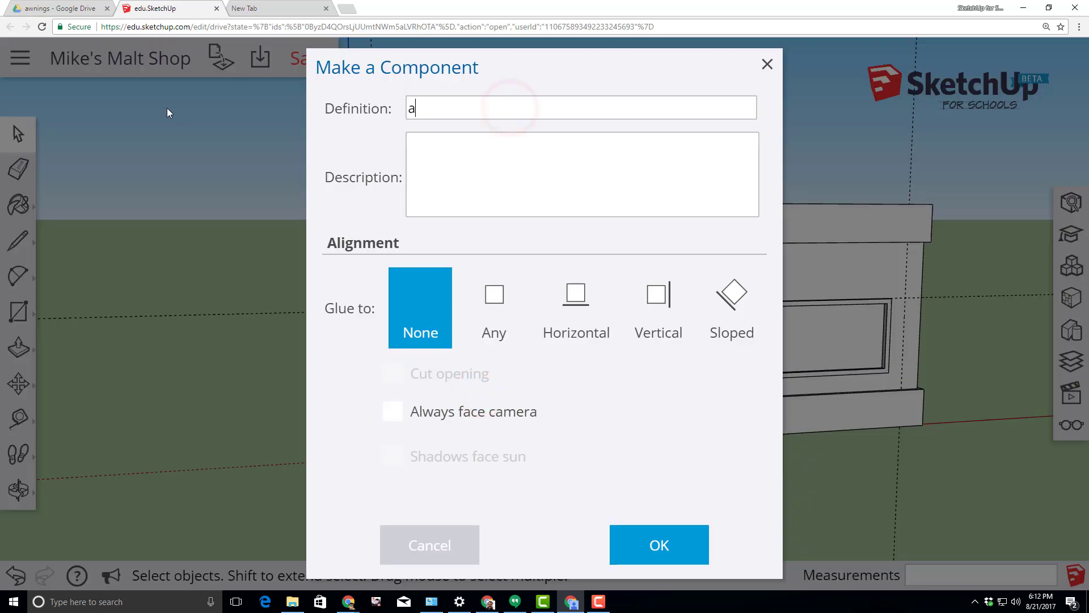
{"action": "left_click", "coordinate": [583, 301]}
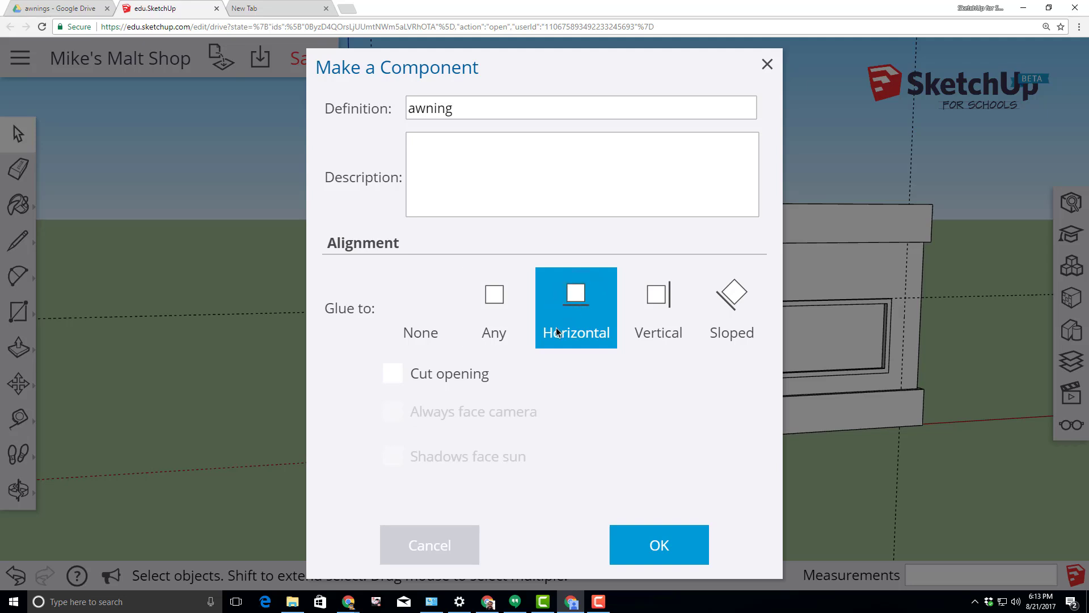
{"action": "left_click", "coordinate": [657, 541]}
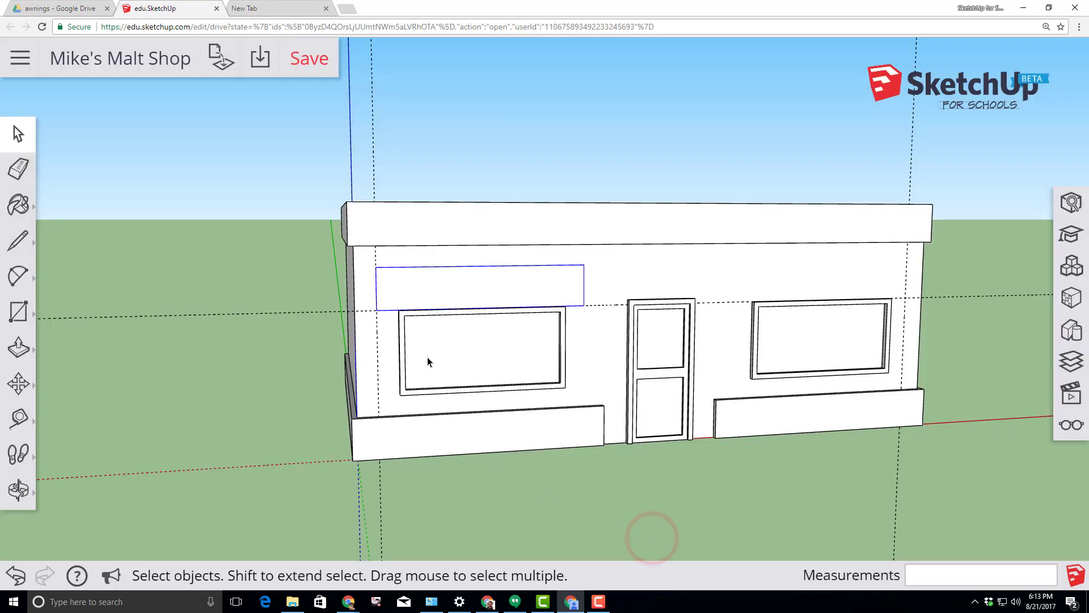
Copy the awning component 18' along the horizontal guide so its lower right corner meets the right vertical guide
{"action": "left_click", "coordinate": [18, 384]}
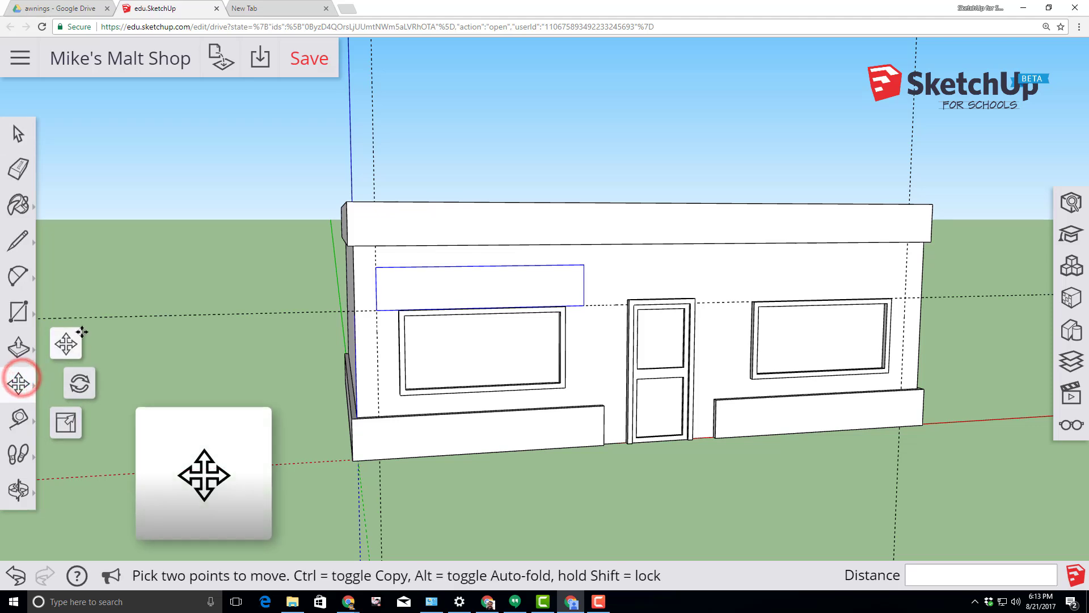
{"action": "left_click", "coordinate": [74, 344]}
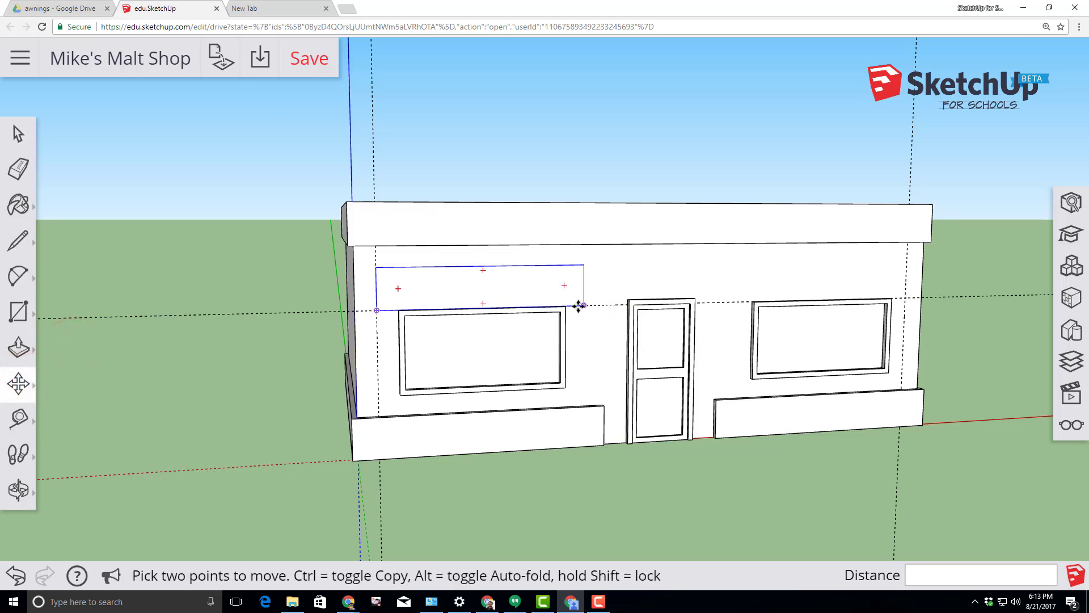
{"action": "left_click", "coordinate": [584, 305]}
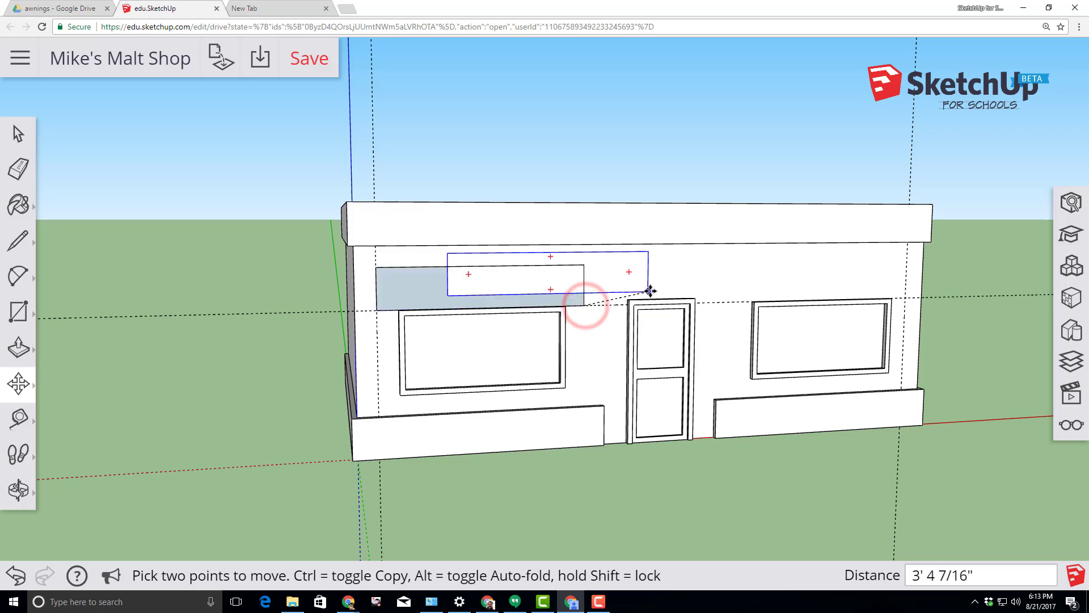
{"action": "key", "text": "ctrl"}
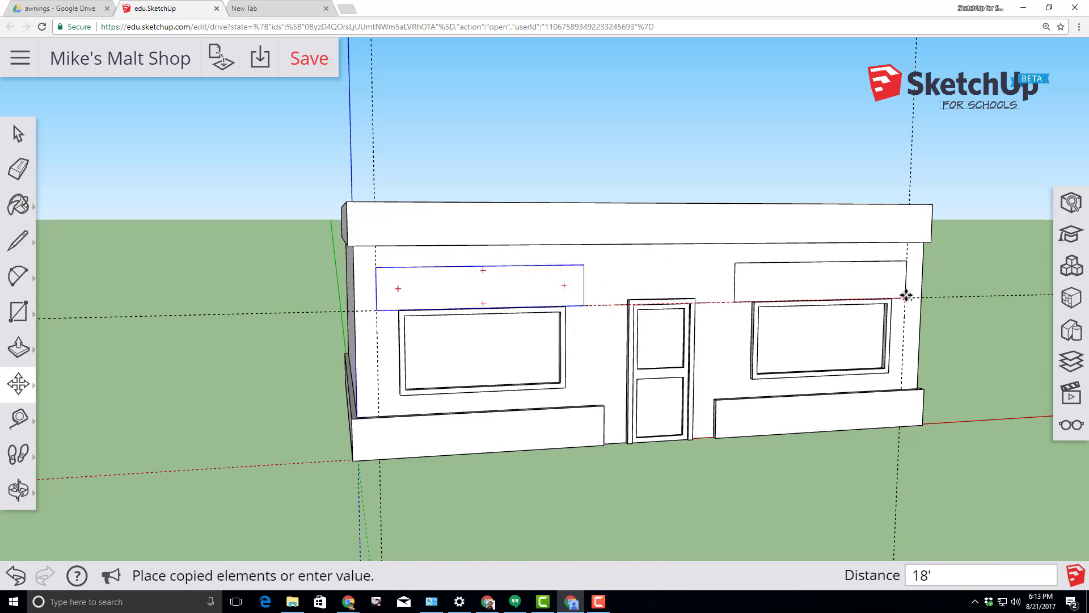
{"action": "left_click", "coordinate": [904, 295]}
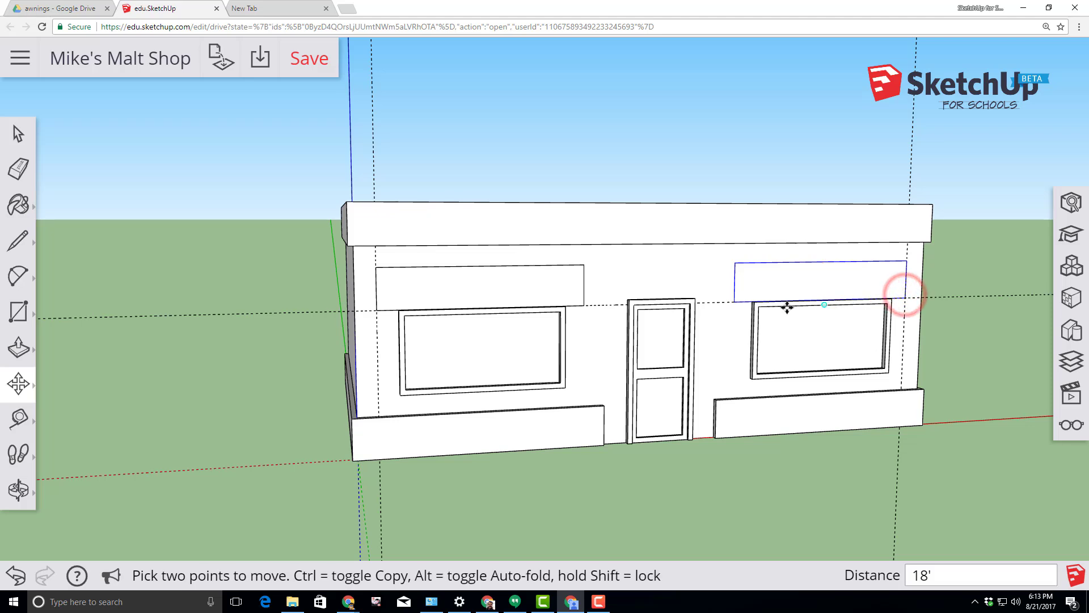
Erase the horizontal guide and both vertical guides from the front wall
{"action": "left_click", "coordinate": [18, 134]}
{"action": "left_click", "coordinate": [19, 168]}
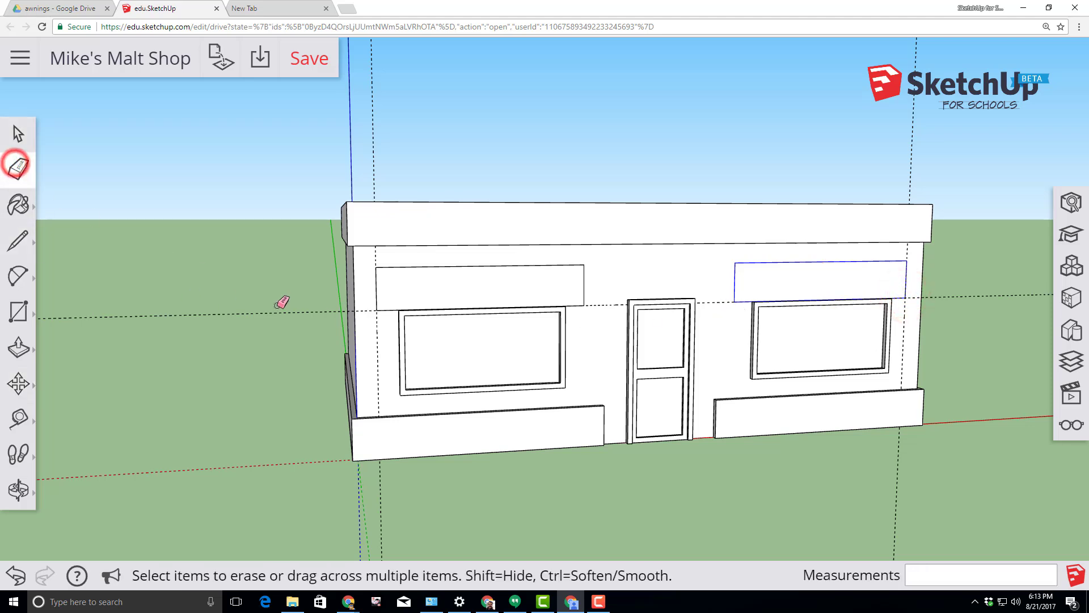
{"action": "left_click", "coordinate": [255, 312]}
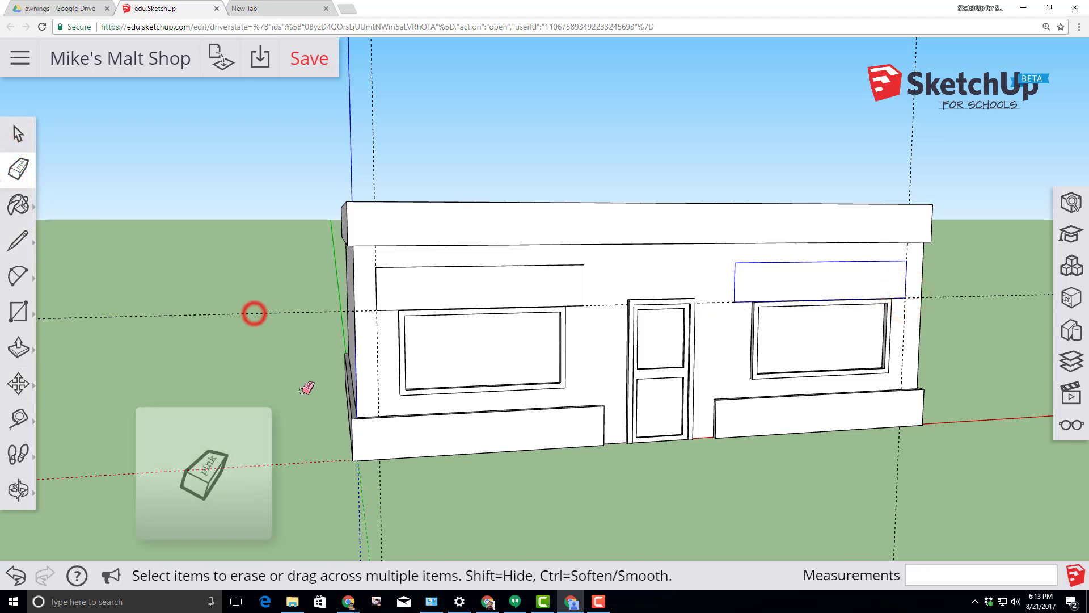
{"action": "left_click", "coordinate": [319, 311]}
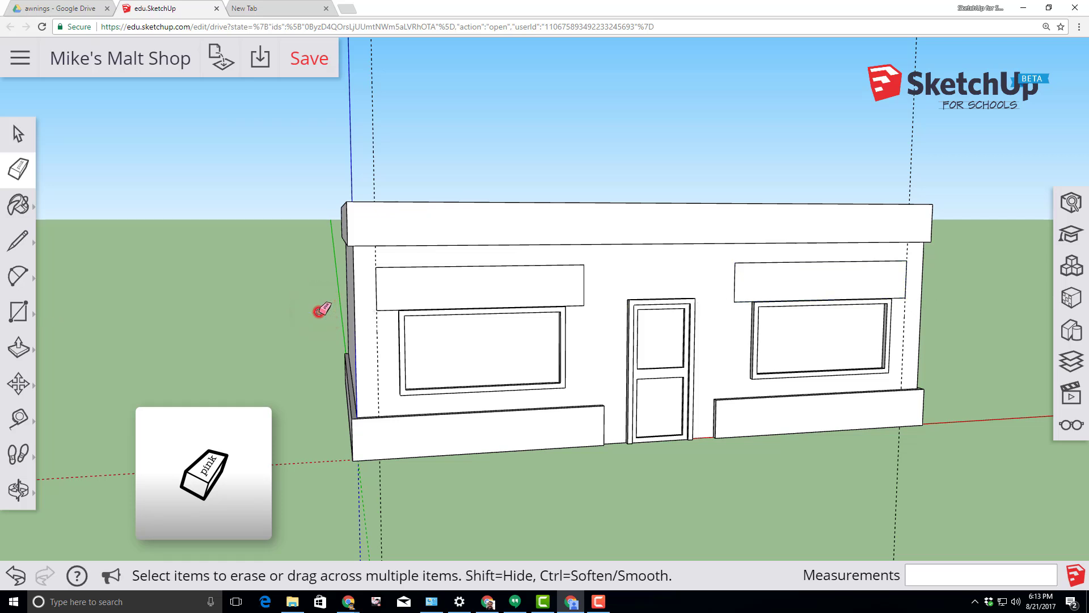
{"action": "left_click", "coordinate": [380, 497]}
{"action": "left_click", "coordinate": [896, 489]}
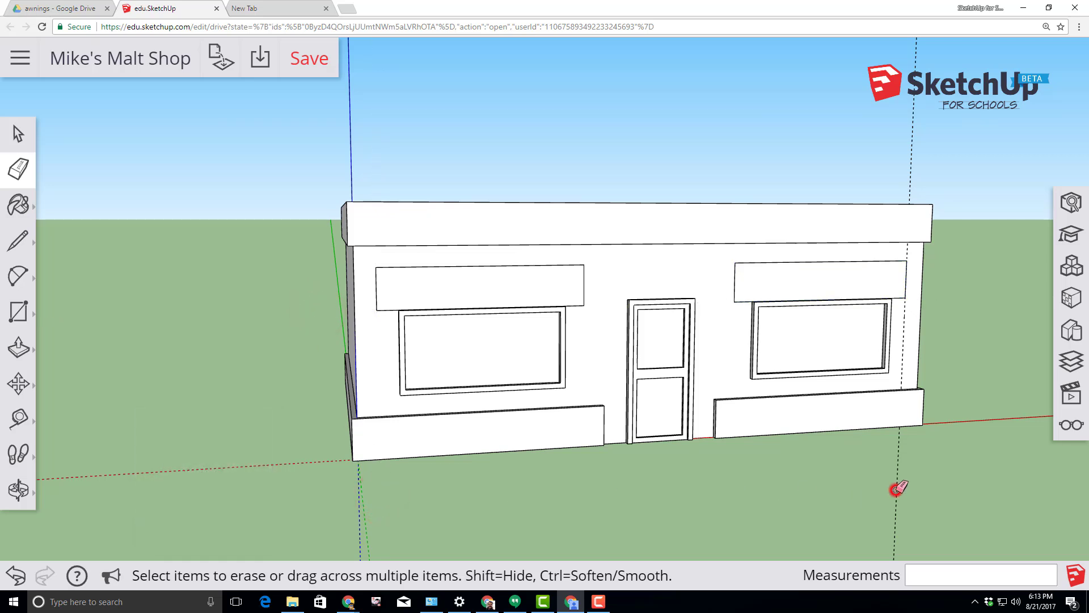
Open the left awning component for editing and Push/Pull its face outward by 3'
{"action": "left_click", "coordinate": [16, 129]}
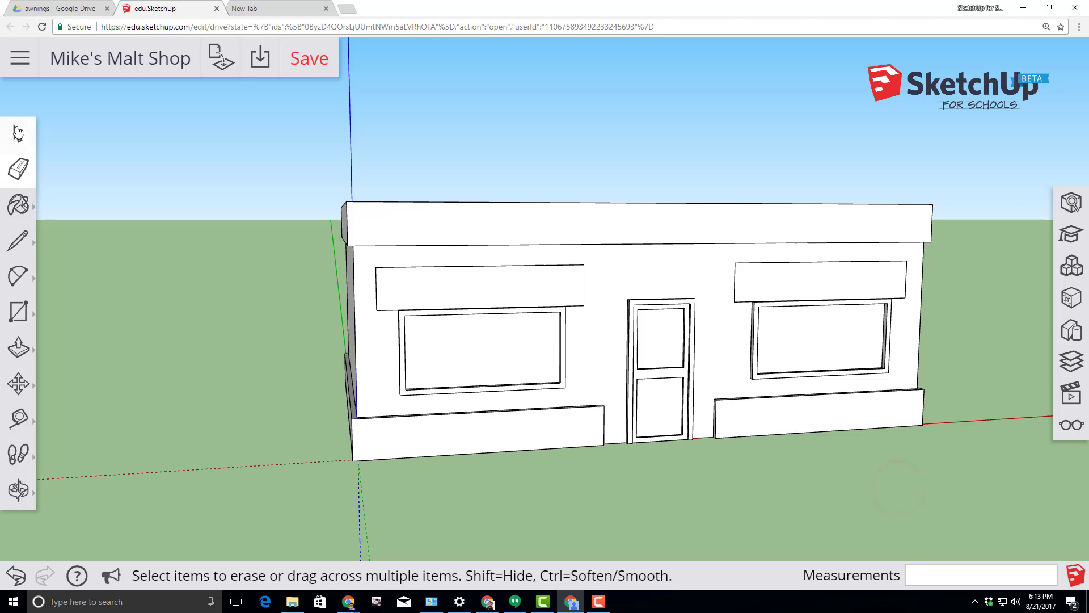
{"action": "double_click", "coordinate": [442, 286]}
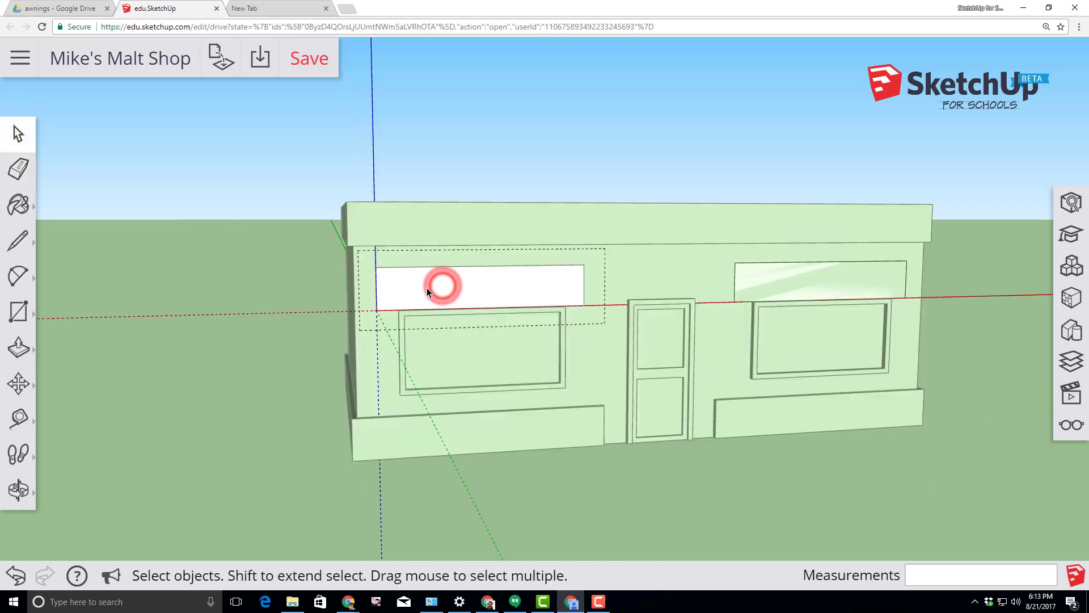
{"action": "left_click", "coordinate": [18, 348]}
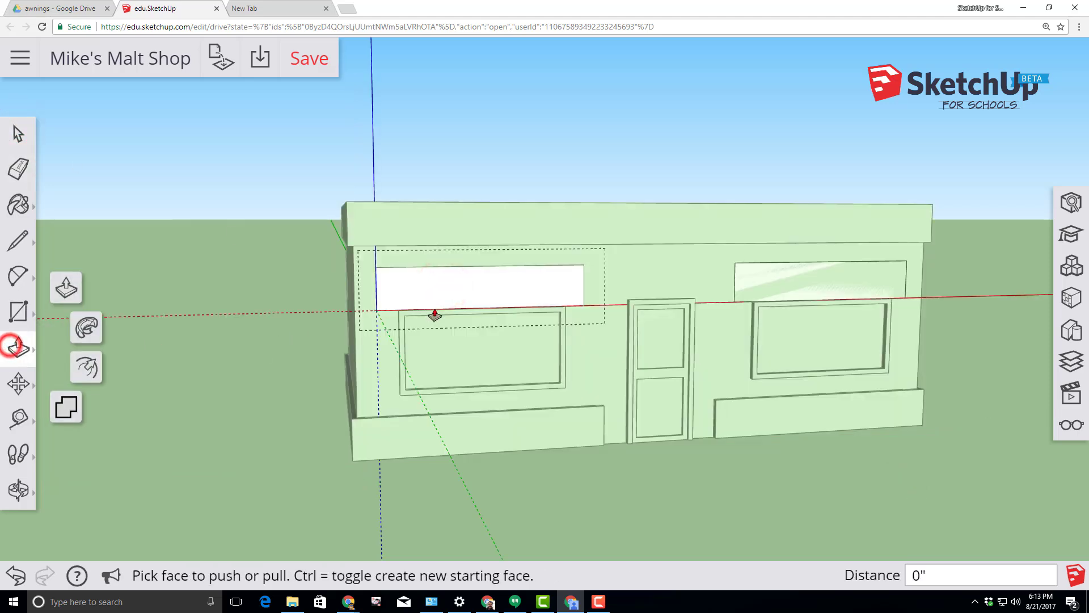
{"action": "left_click_drag", "start_coordinate": [424, 290], "coordinate": [456, 337]}
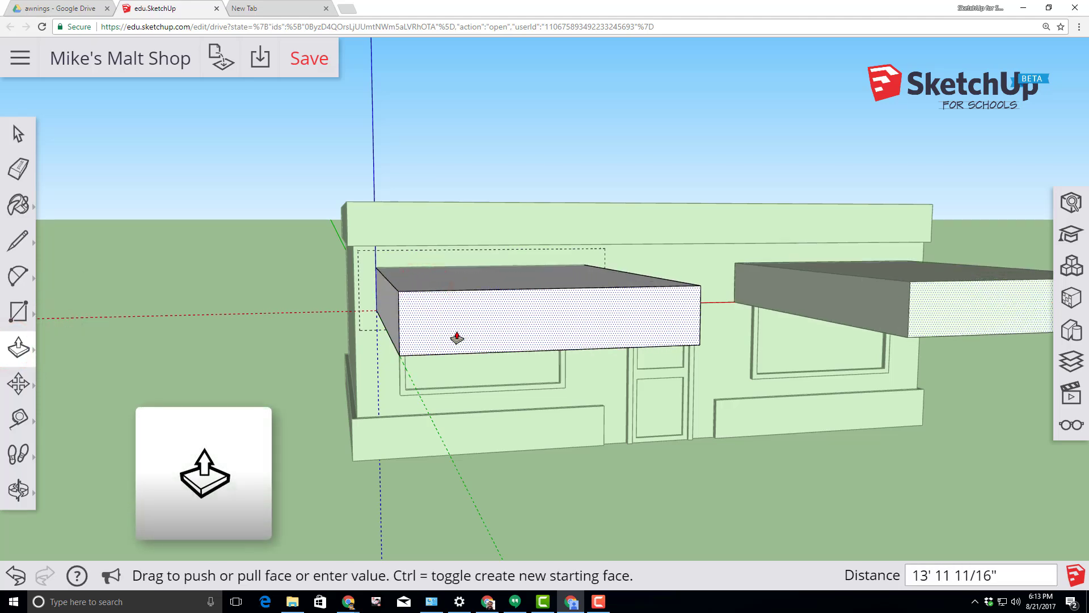
{"action": "key", "text": "Return"}
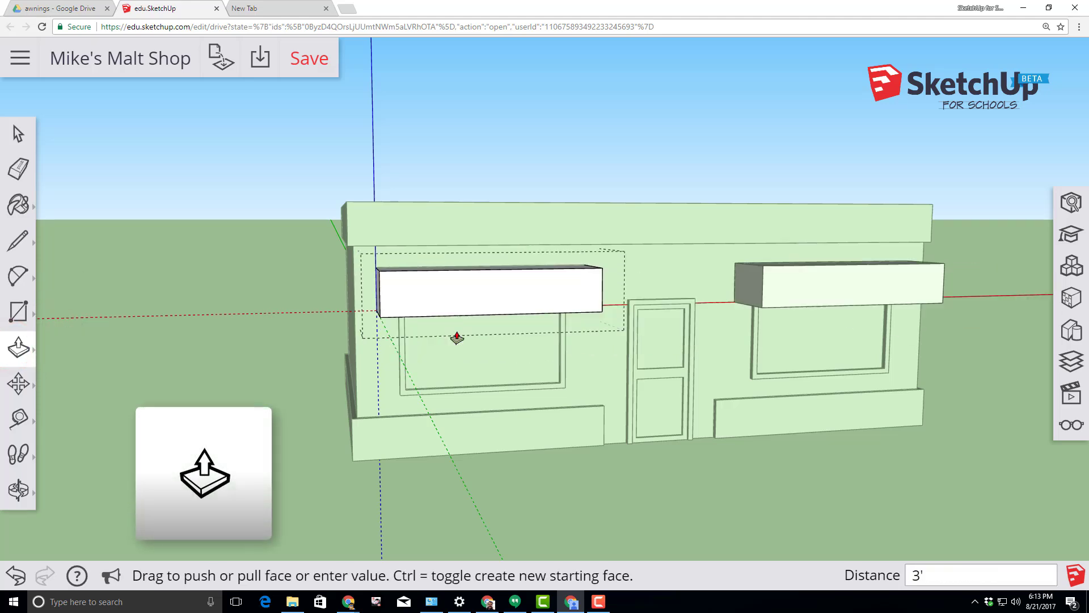
Draw a 2-point arc with a 6" bulge on the awning's side face, from the upper wall-side corner to the lower front corner
{"action": "left_click", "coordinate": [19, 489]}
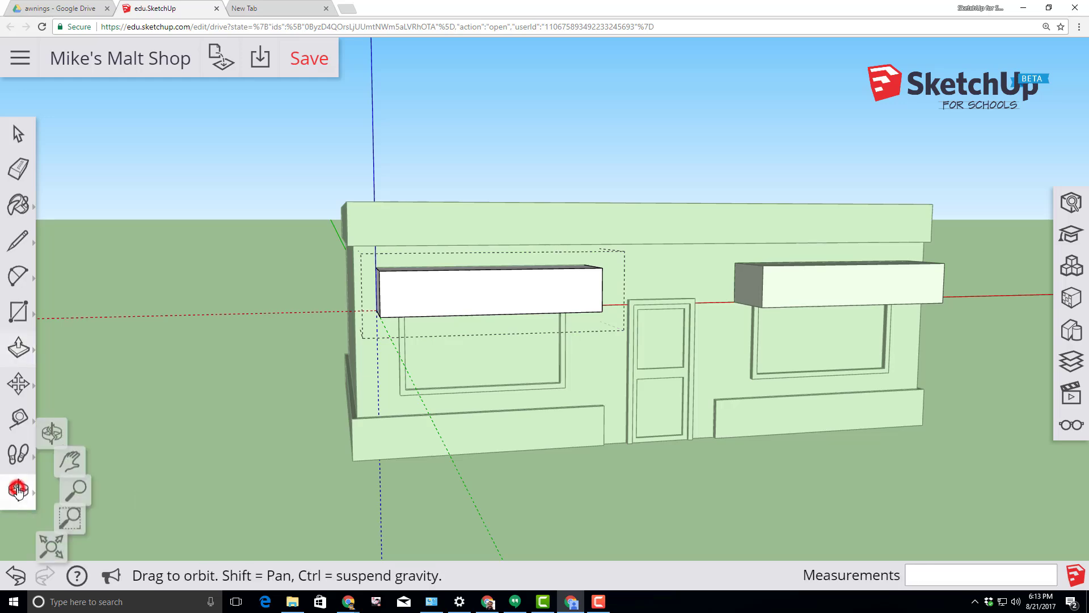
{"action": "left_click", "coordinate": [57, 416]}
{"action": "left_click_drag", "start_coordinate": [199, 406], "coordinate": [469, 409]}
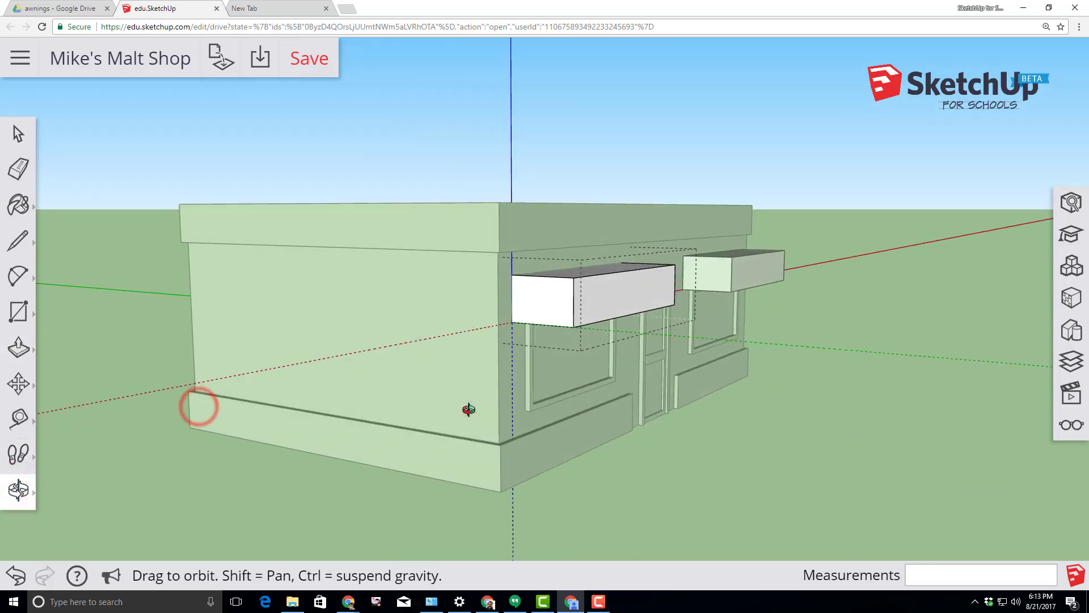
{"action": "left_click", "coordinate": [11, 276]}
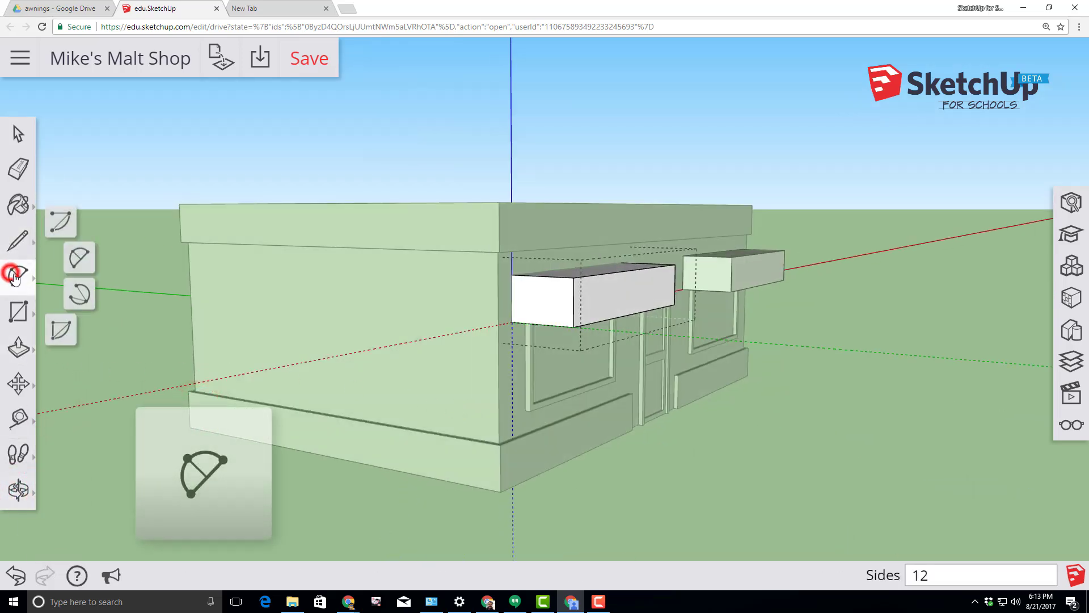
{"action": "left_click", "coordinate": [81, 261]}
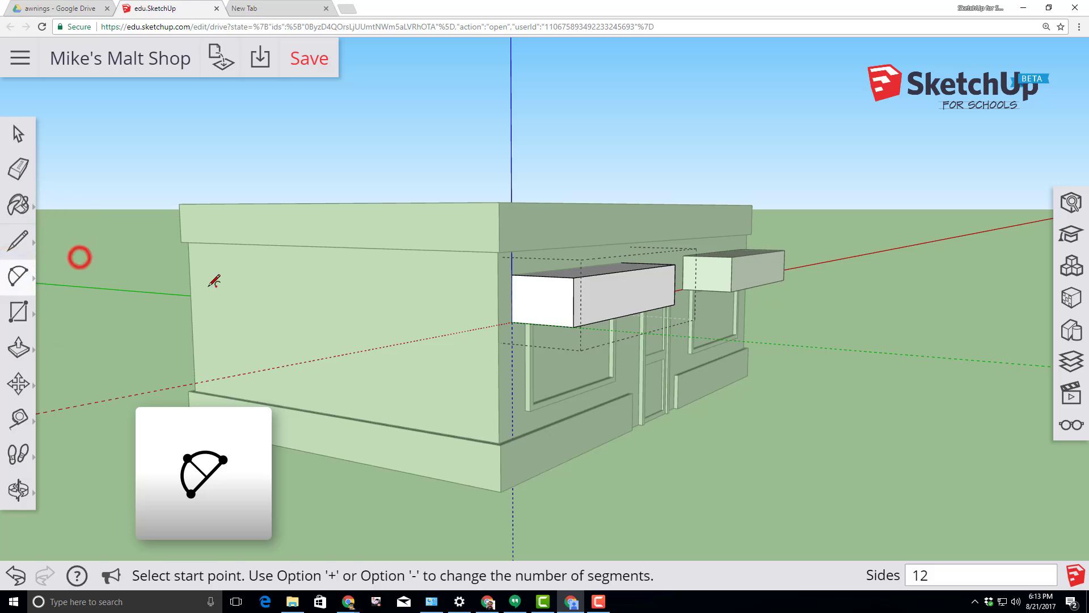
{"action": "left_click", "coordinate": [512, 274]}
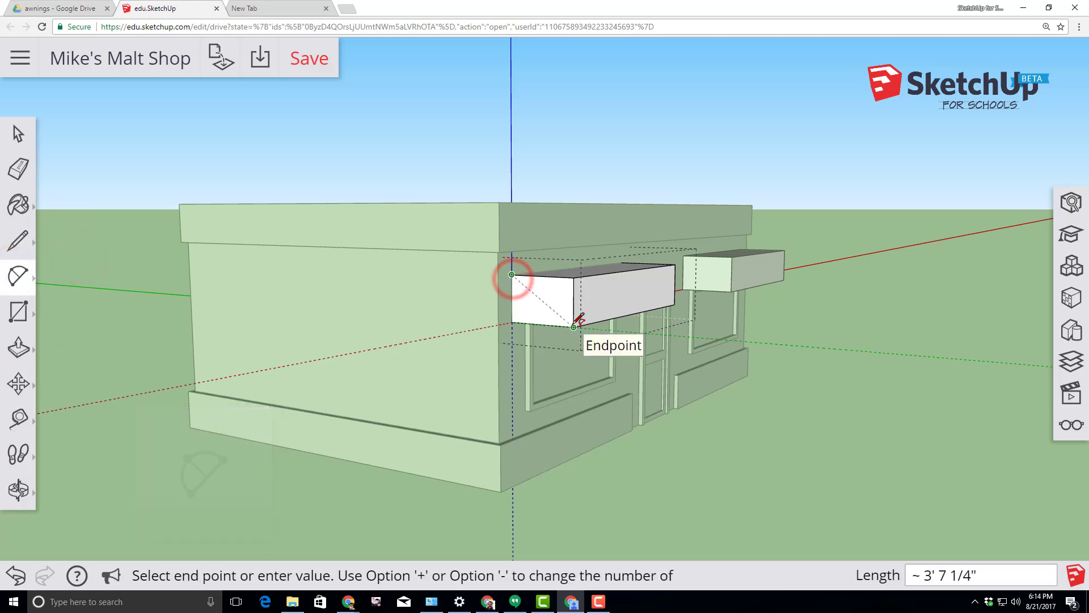
{"action": "left_click", "coordinate": [572, 327]}
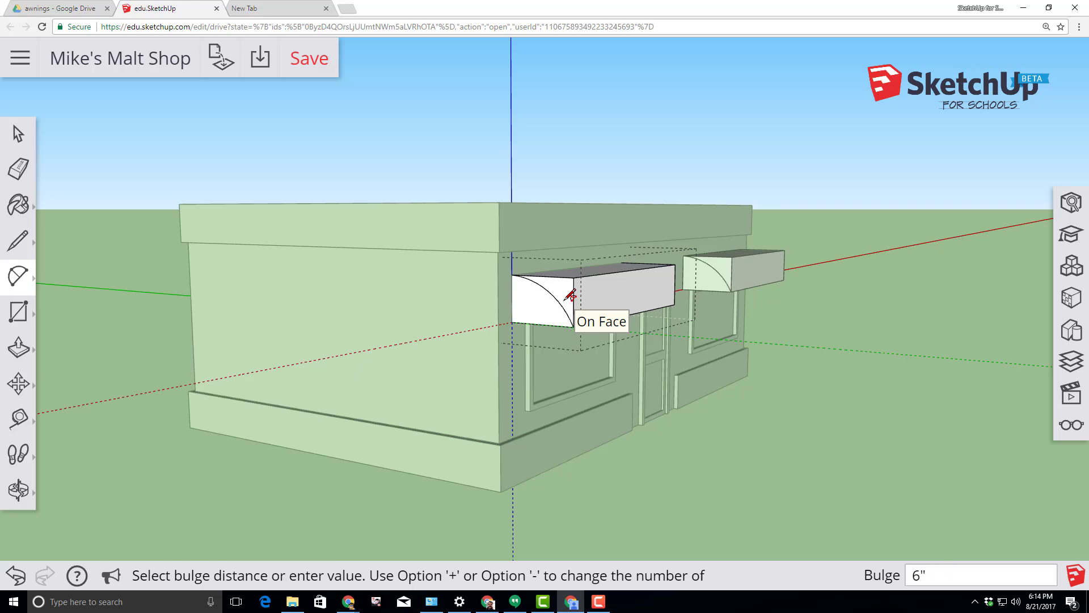
{"action": "left_click", "coordinate": [570, 295]}
Push/Pull the area outside the arc back 10' to cut away the awning's outer corner, and close the component
{"action": "left_click", "coordinate": [20, 347]}
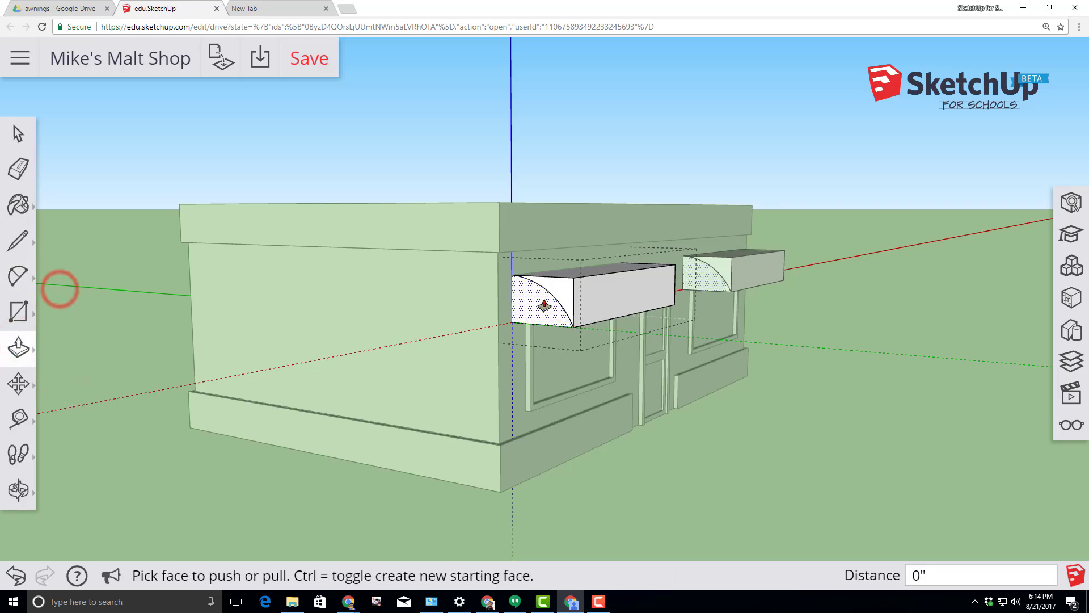
{"action": "left_click", "coordinate": [565, 299]}
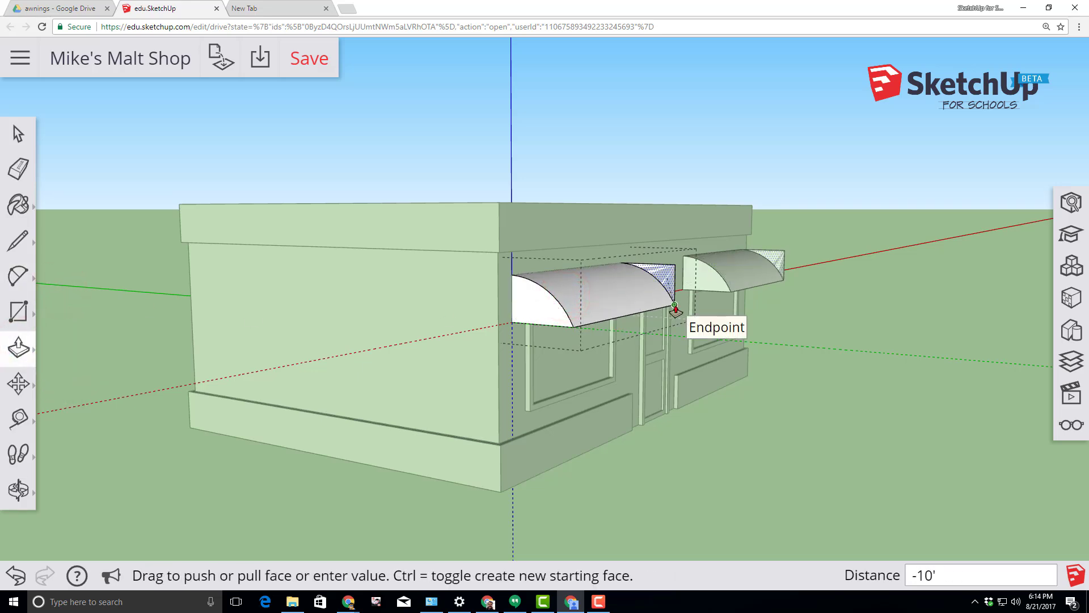
{"action": "left_click", "coordinate": [676, 309]}
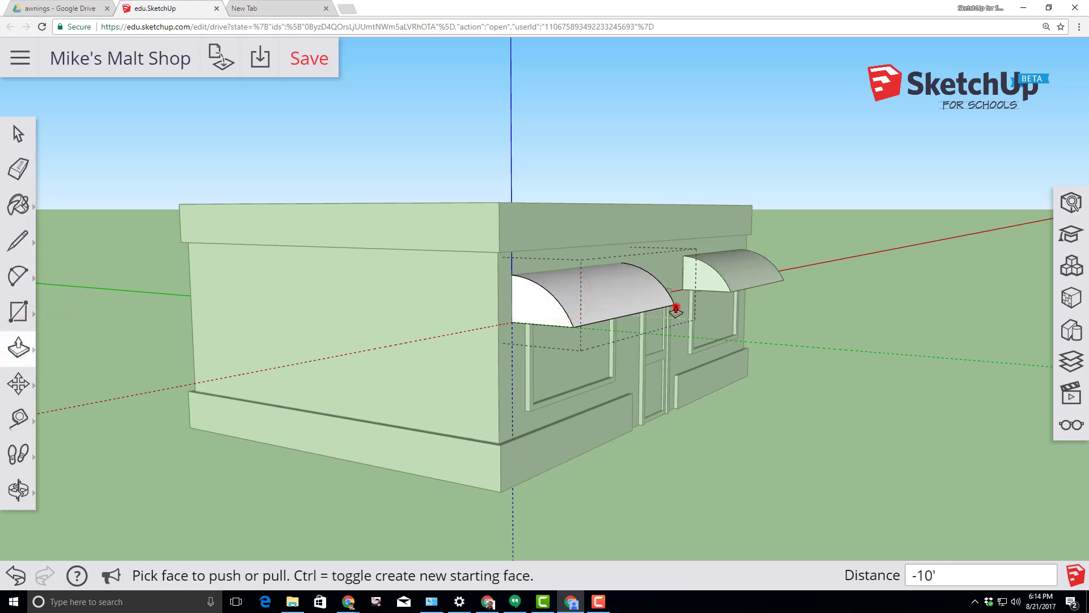
{"action": "left_click", "coordinate": [19, 135]}
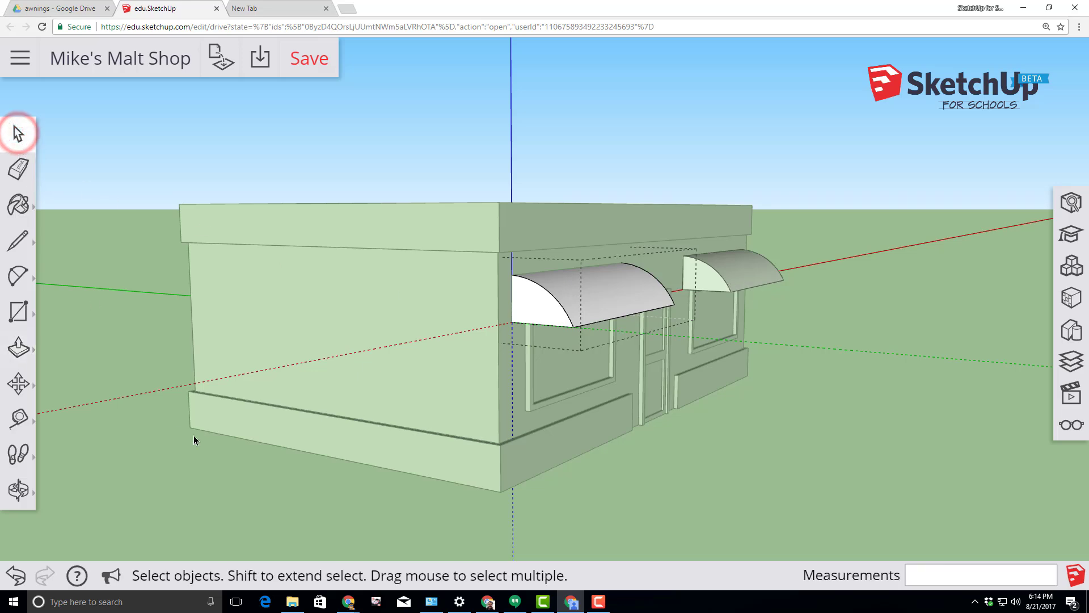
{"action": "left_click", "coordinate": [144, 435]}
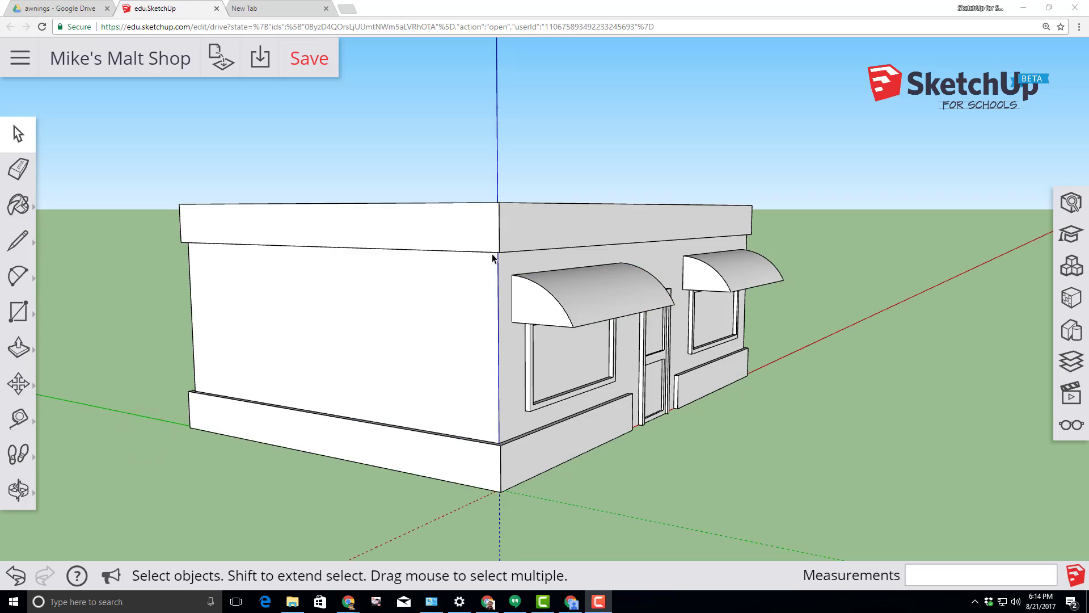
Save the model
{"action": "left_click", "coordinate": [306, 60]}
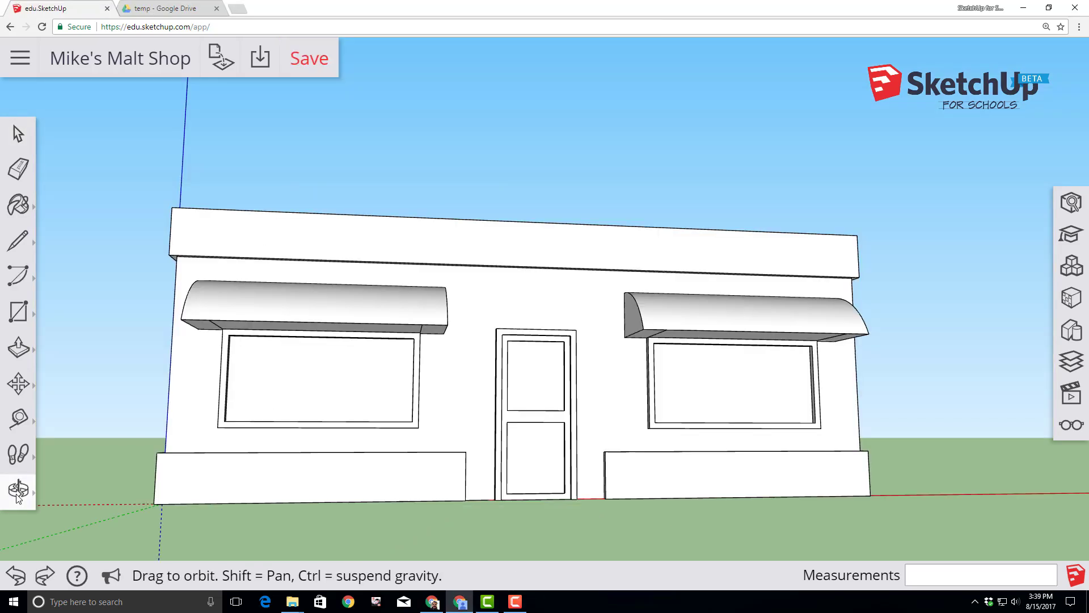
Copy the left front awning 11' along the red axis so its lower wall-side endpoint meets the building's corner edge
{"action": "left_click", "coordinate": [18, 490]}
{"action": "left_click", "coordinate": [86, 450]}
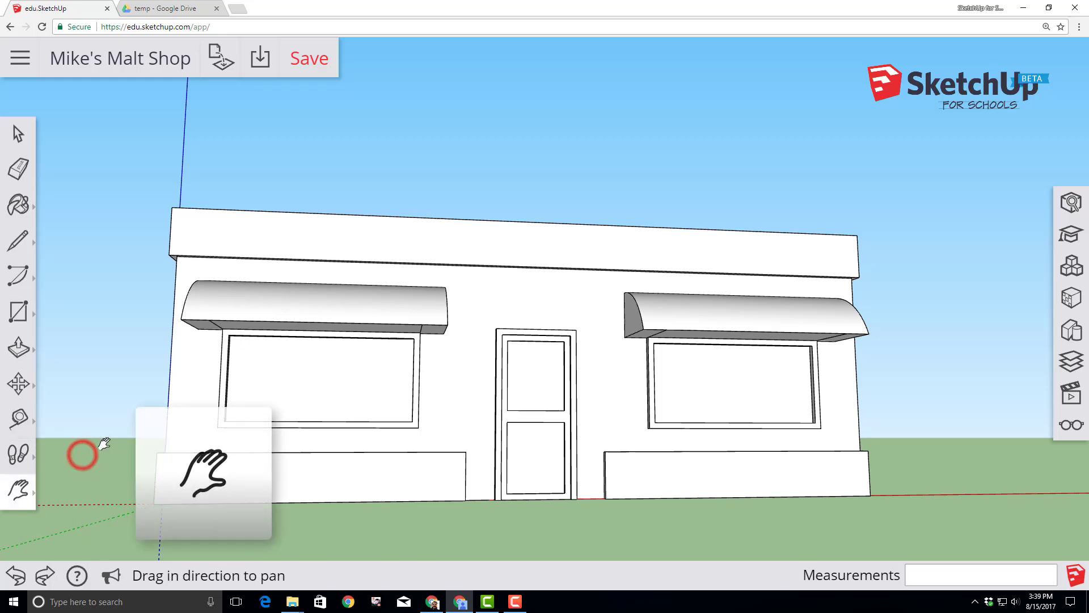
{"action": "left_click_drag", "start_coordinate": [88, 448], "coordinate": [391, 424]}
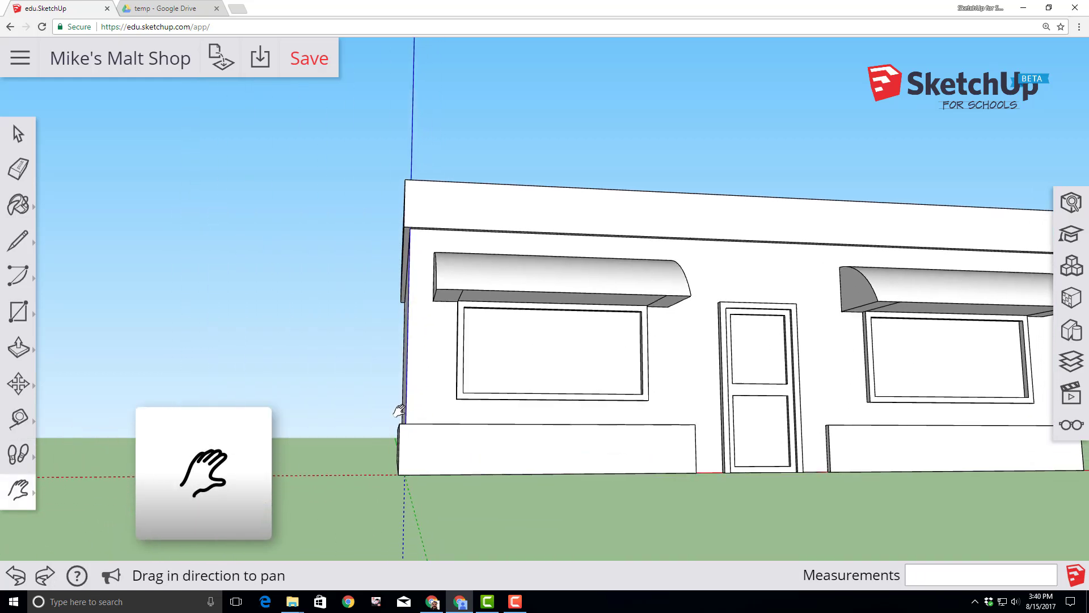
{"action": "left_click", "coordinate": [17, 489]}
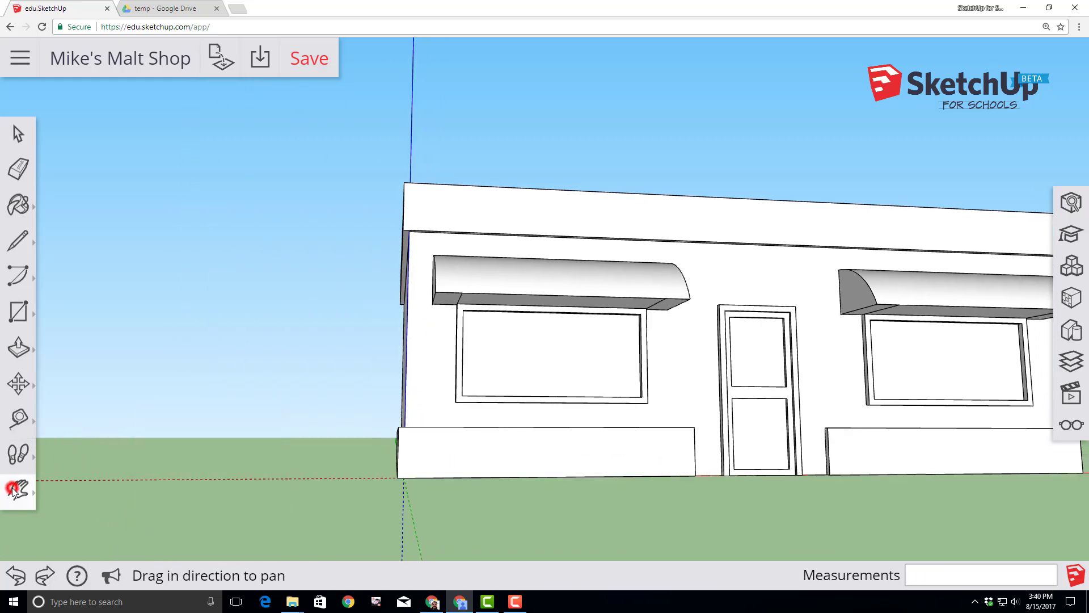
{"action": "left_click", "coordinate": [74, 423]}
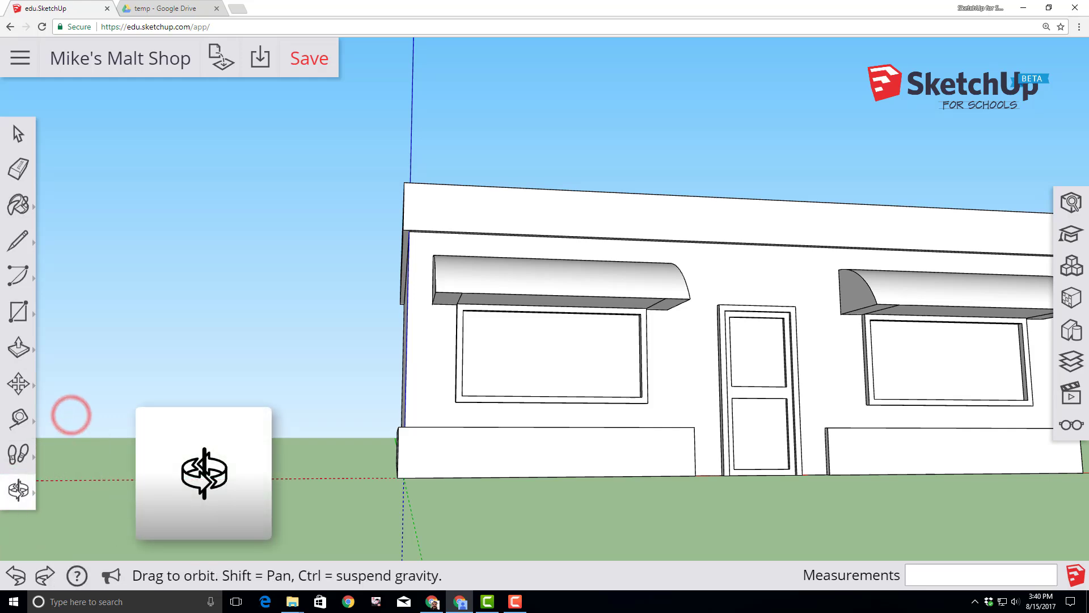
{"action": "left_click_drag", "start_coordinate": [73, 414], "coordinate": [241, 357]}
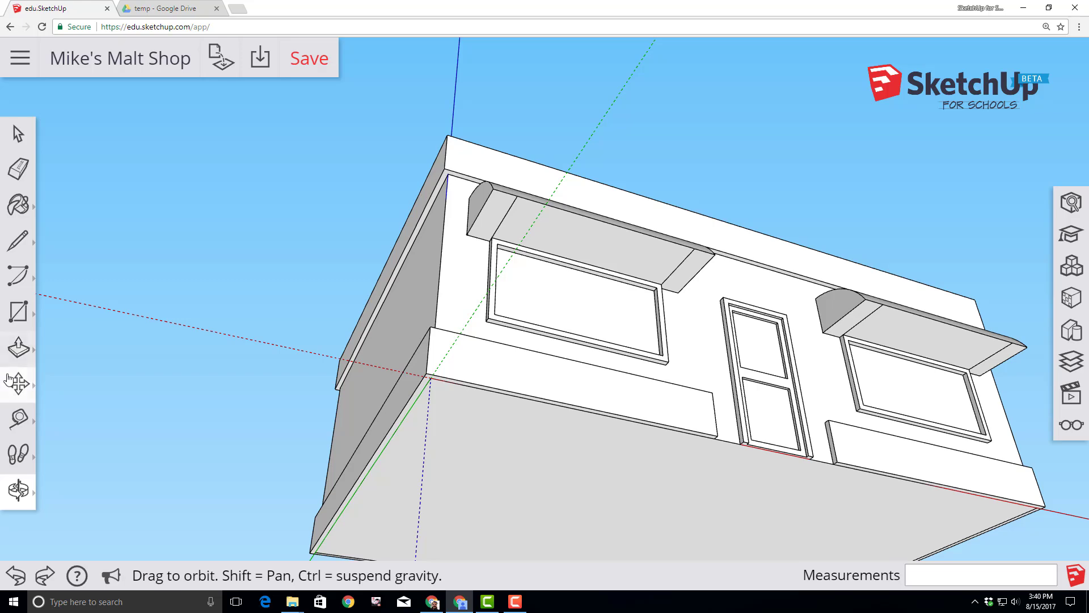
{"action": "left_click", "coordinate": [20, 383]}
{"action": "left_click", "coordinate": [68, 342]}
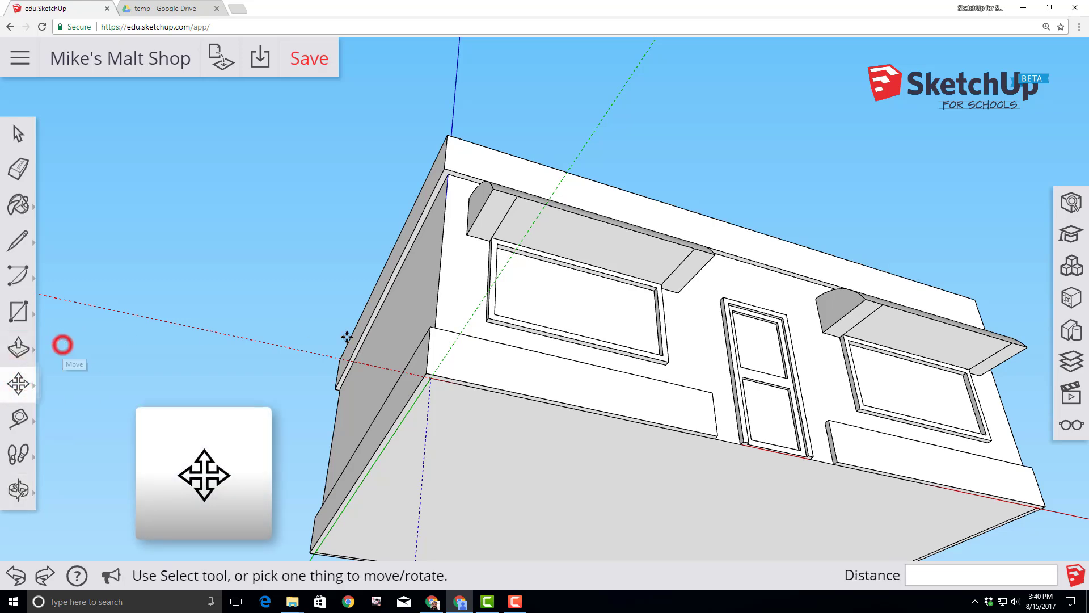
{"action": "left_click", "coordinate": [679, 293]}
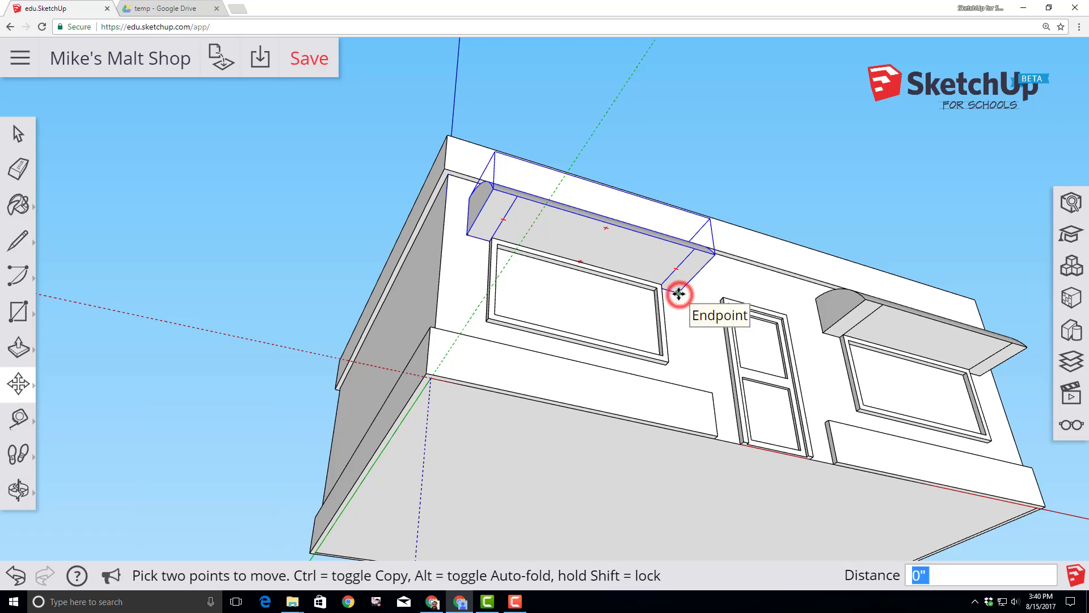
{"action": "key", "text": "ctrl"}
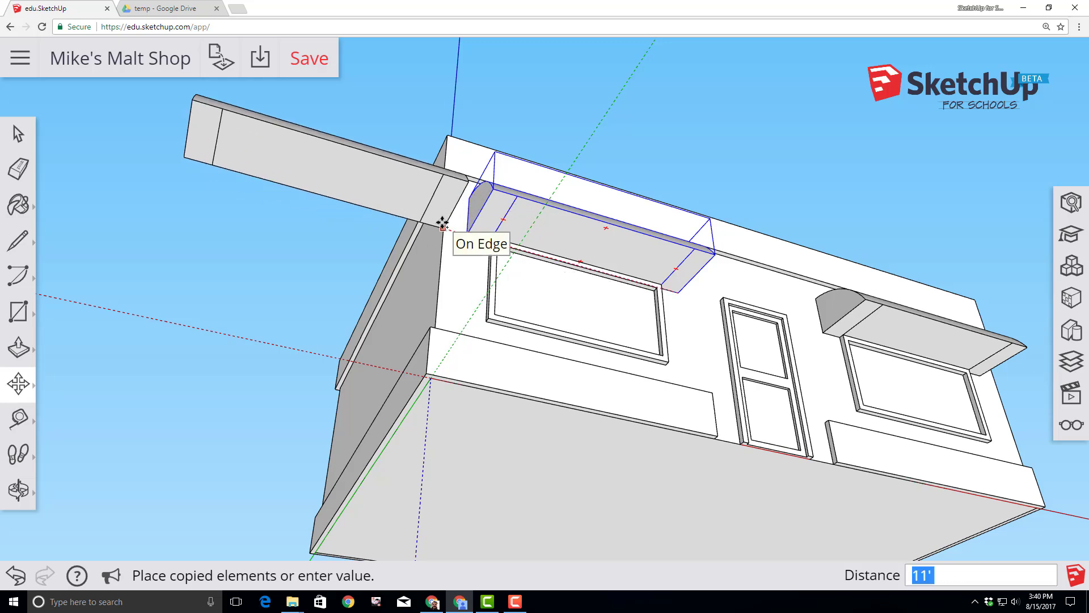
{"action": "left_click", "coordinate": [443, 222]}
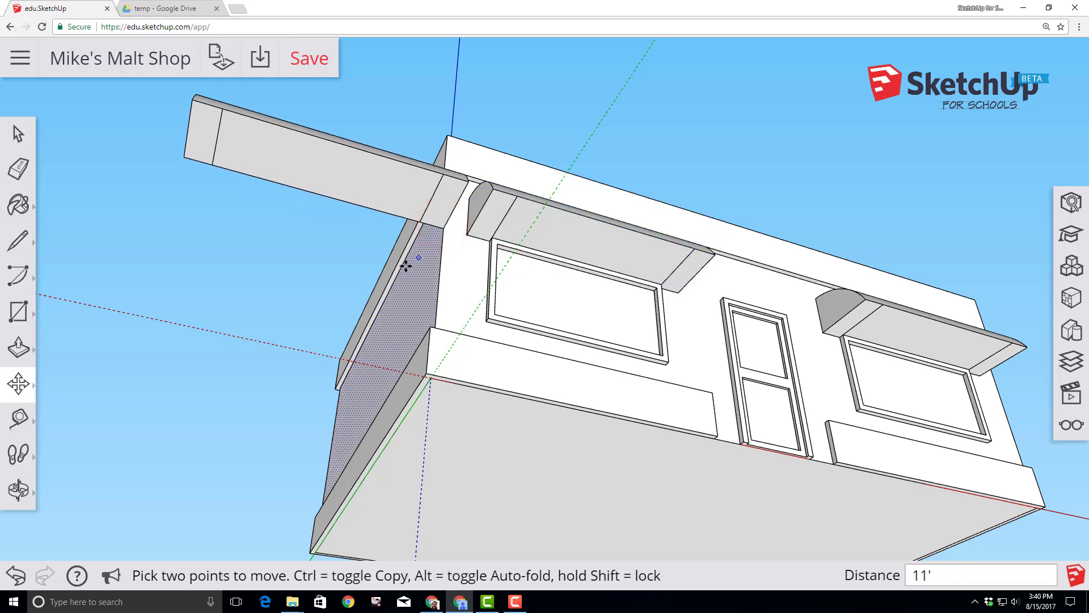
Rotate the copied awning 90° about its lower endpoint at the building corner so it lies against the side wall
{"action": "left_click", "coordinate": [18, 384]}
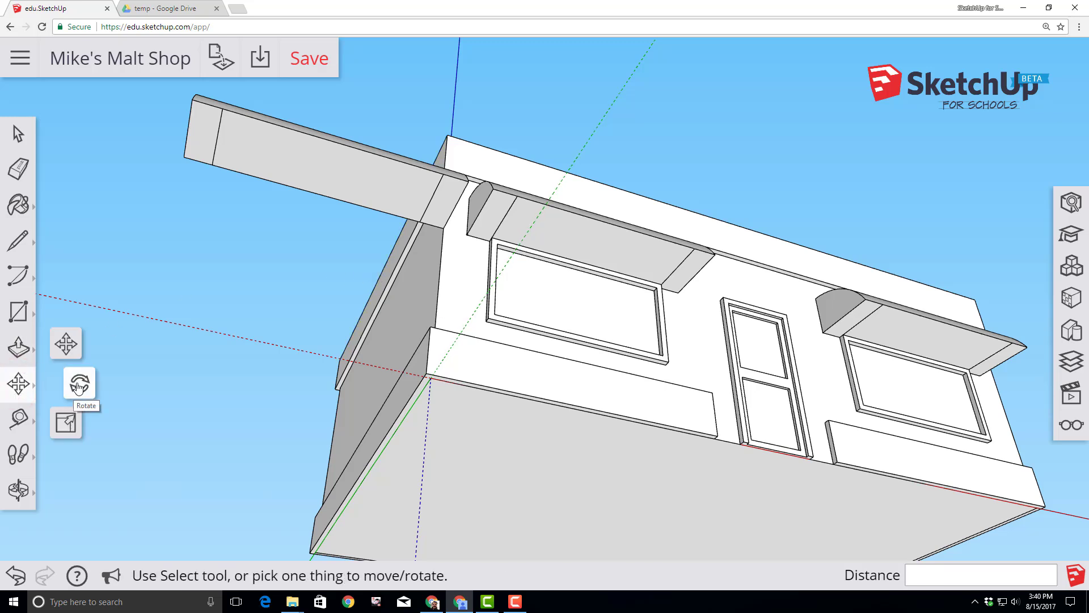
{"action": "left_click", "coordinate": [79, 386]}
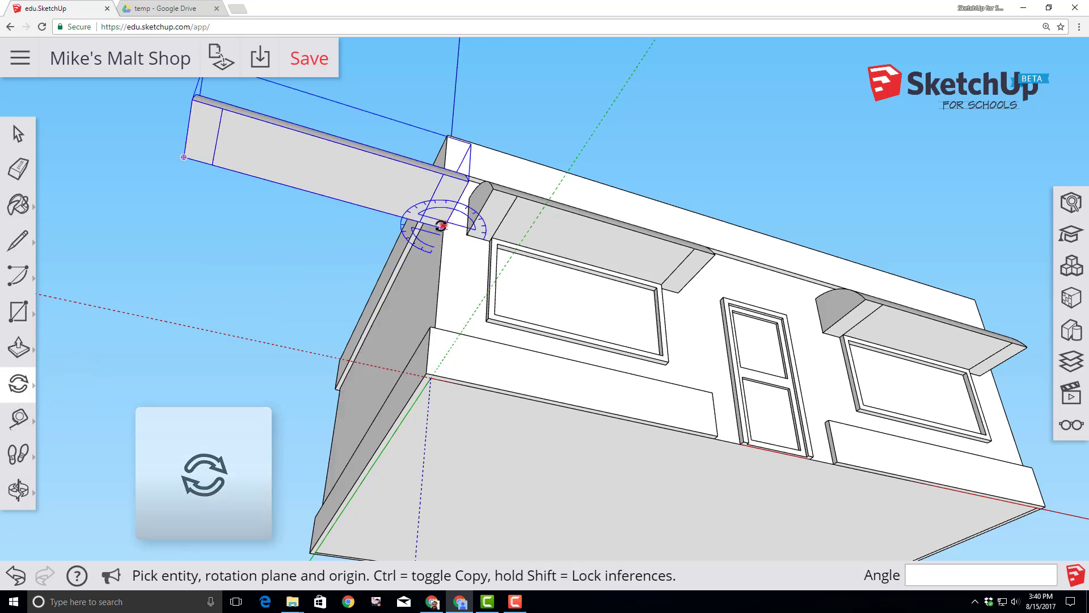
{"action": "left_click", "coordinate": [442, 227]}
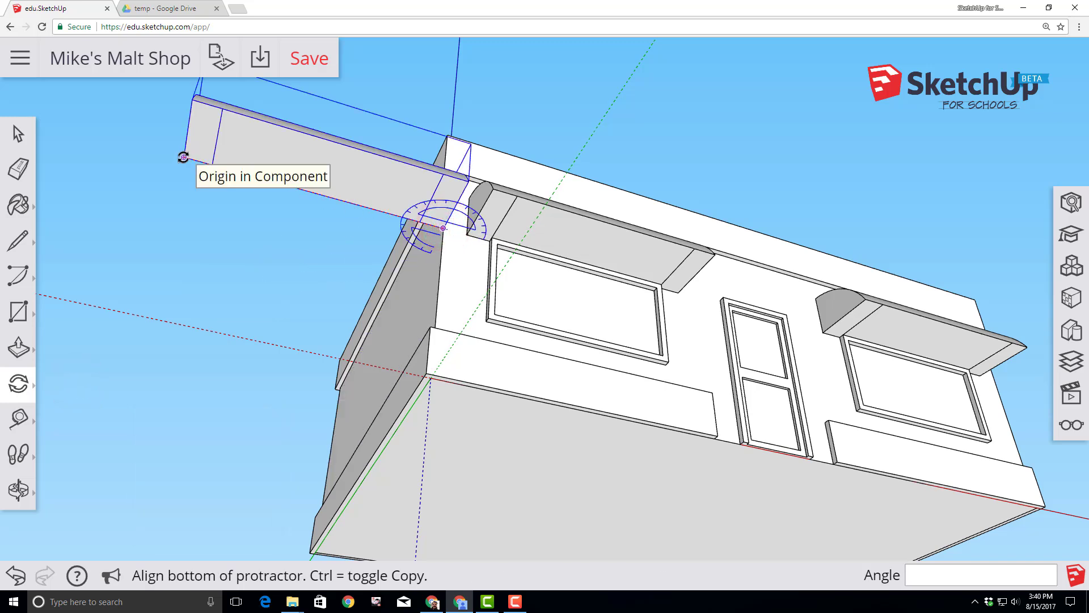
{"action": "left_click", "coordinate": [183, 157]}
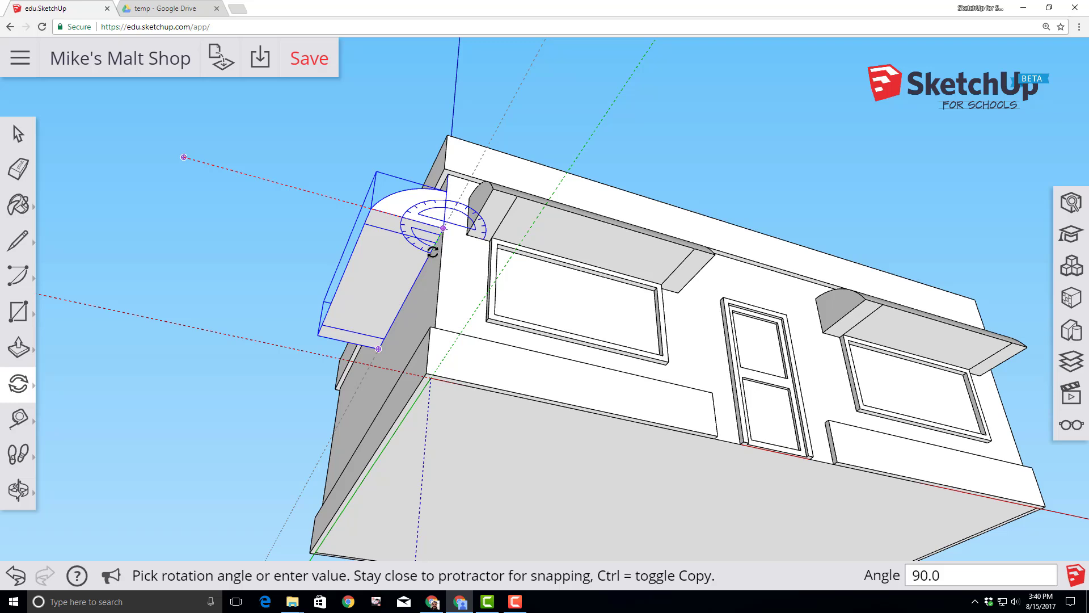
{"action": "left_click", "coordinate": [432, 250]}
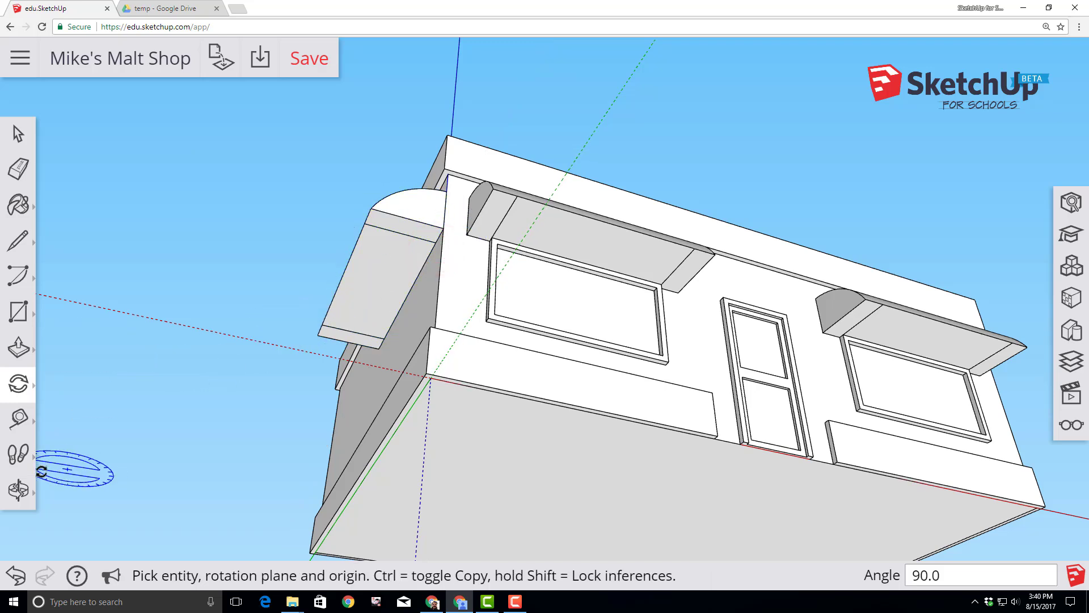
Scale the side-wall awning uniformly about its center by a factor of .6
{"action": "left_click", "coordinate": [17, 489]}
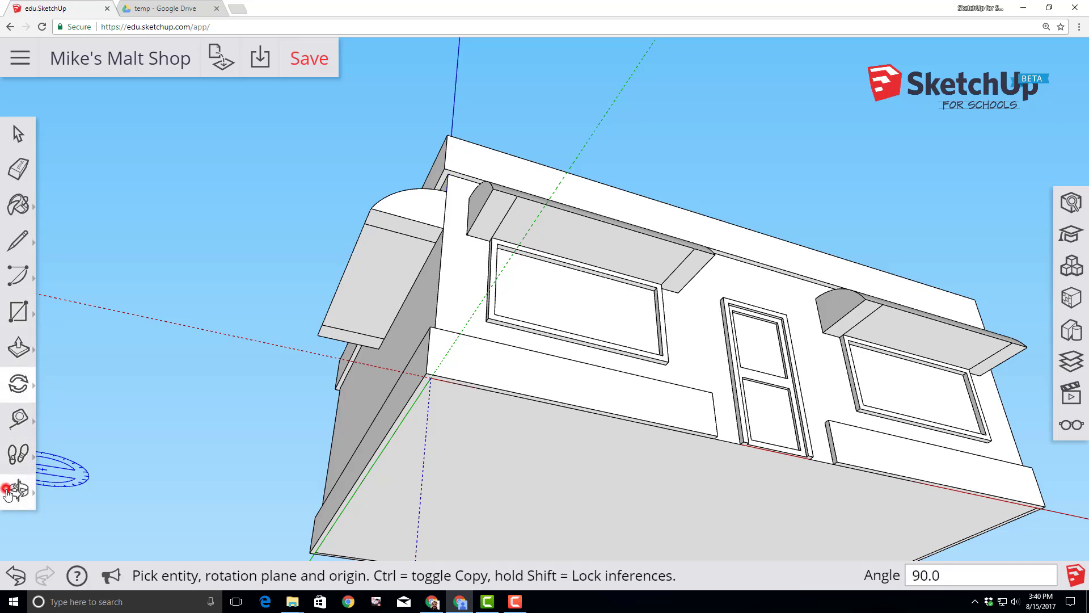
{"action": "left_click", "coordinate": [71, 403]}
{"action": "left_click_drag", "start_coordinate": [267, 213], "coordinate": [442, 528]}
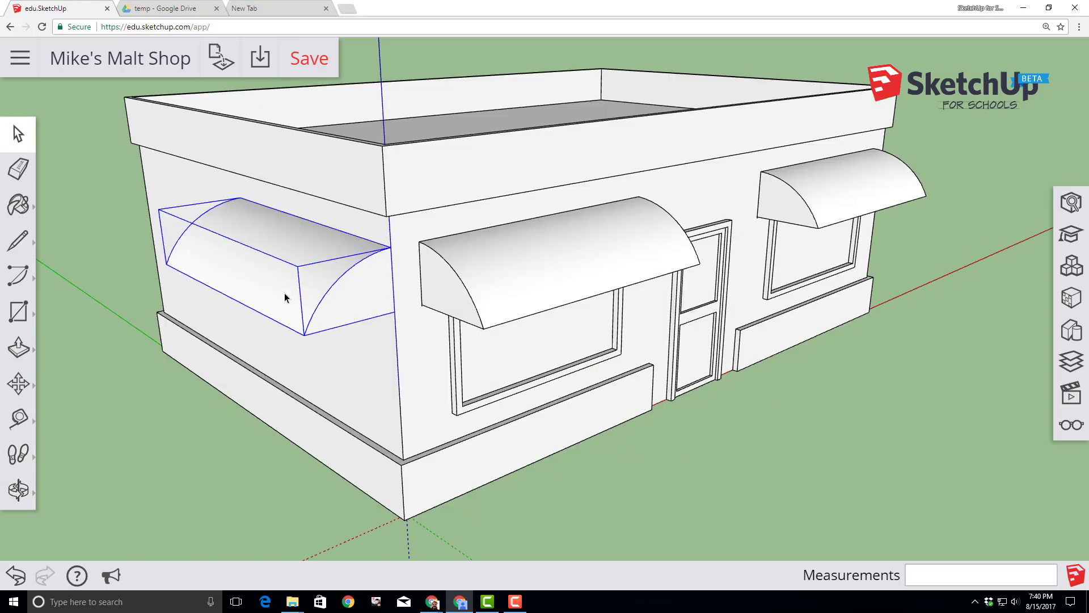
{"action": "left_click", "coordinate": [296, 293]}
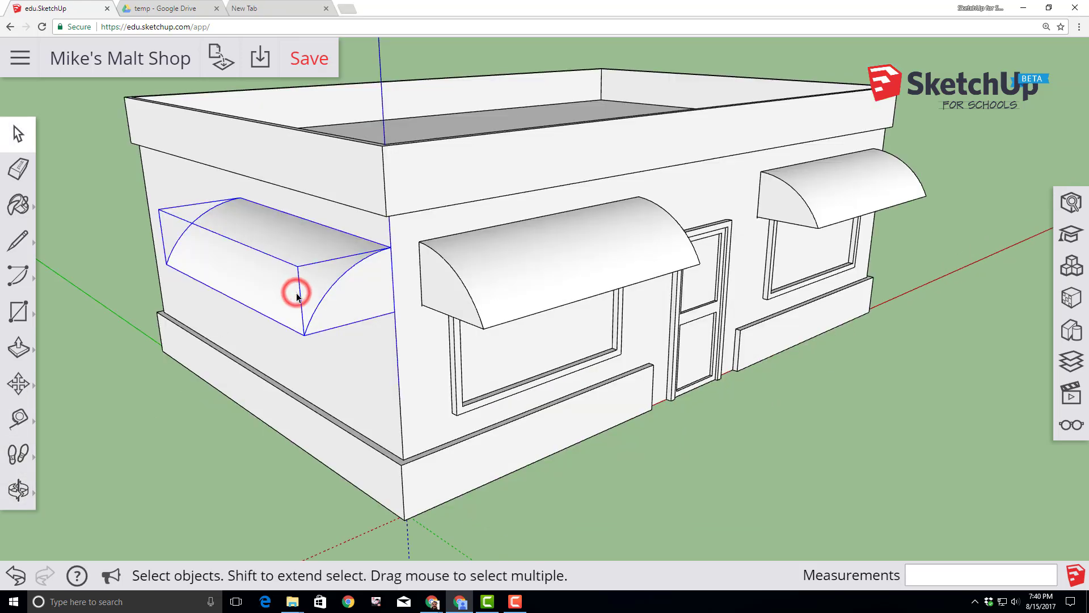
{"action": "left_click", "coordinate": [19, 384]}
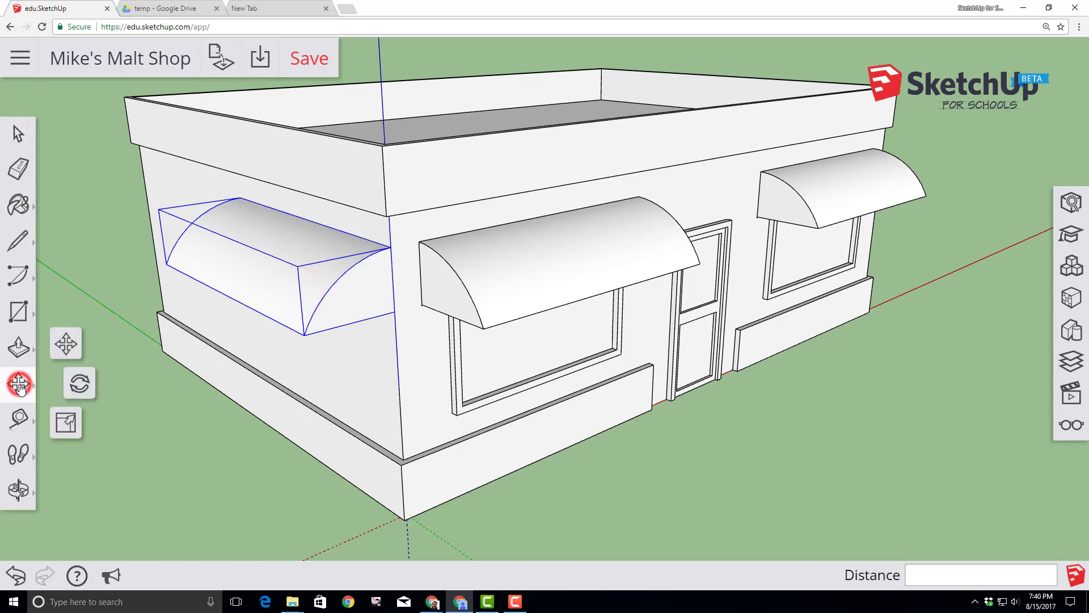
{"action": "left_click", "coordinate": [66, 422]}
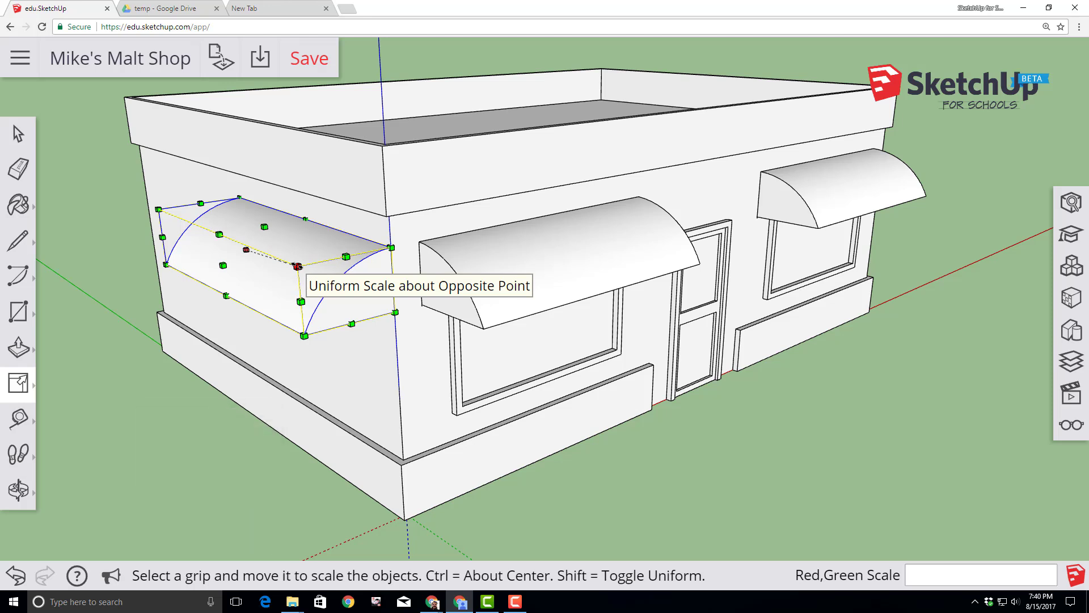
{"action": "left_click_drag", "start_coordinate": [297, 266], "coordinate": [281, 260]}
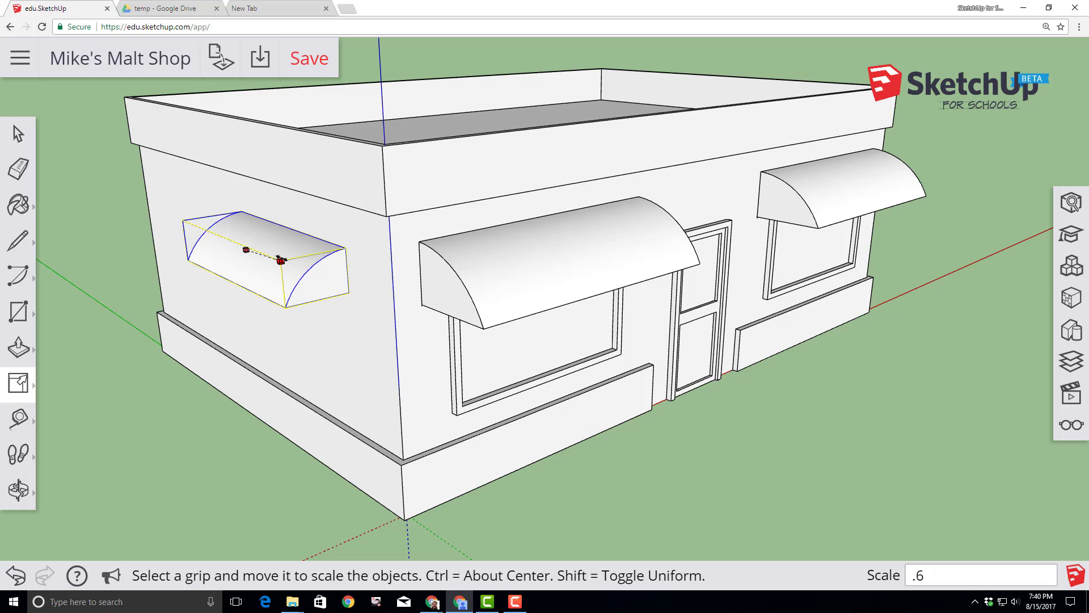
{"action": "type", "text": ".6"}
{"action": "key", "text": "Return"}
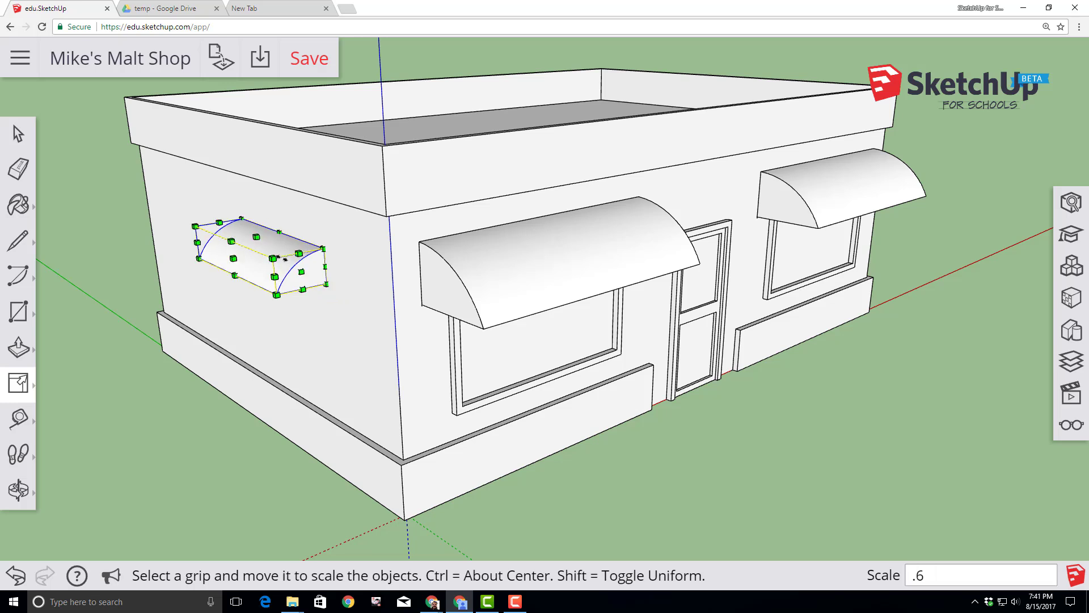
{"action": "left_click", "coordinate": [19, 134]}
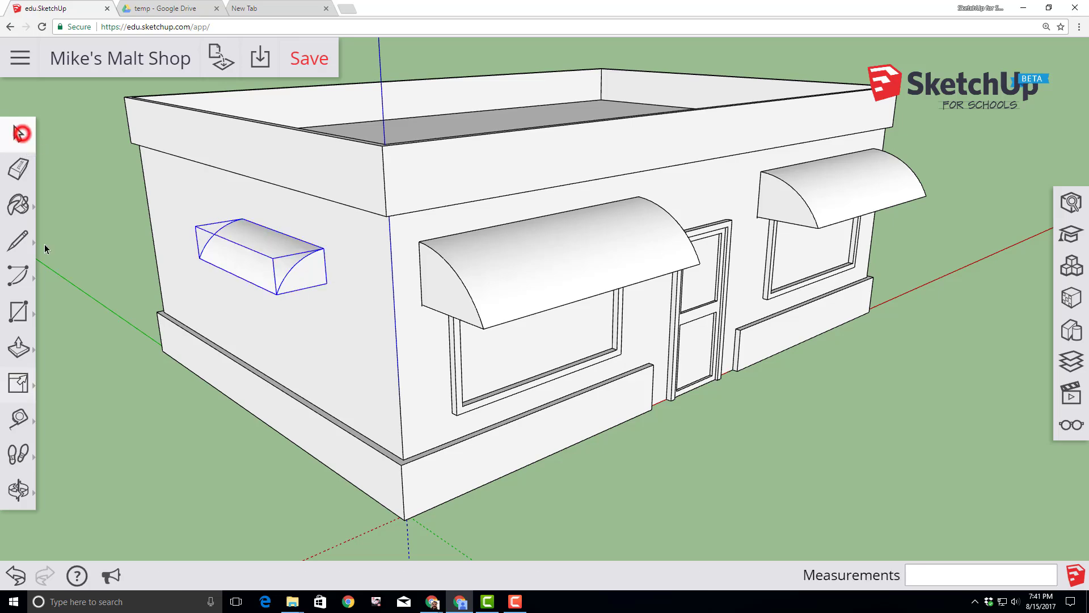
Inside the left front awning component, copy the curved end edge to the opposite end and divide the distance into five equal sections (/5)
{"action": "left_click", "coordinate": [21, 480]}
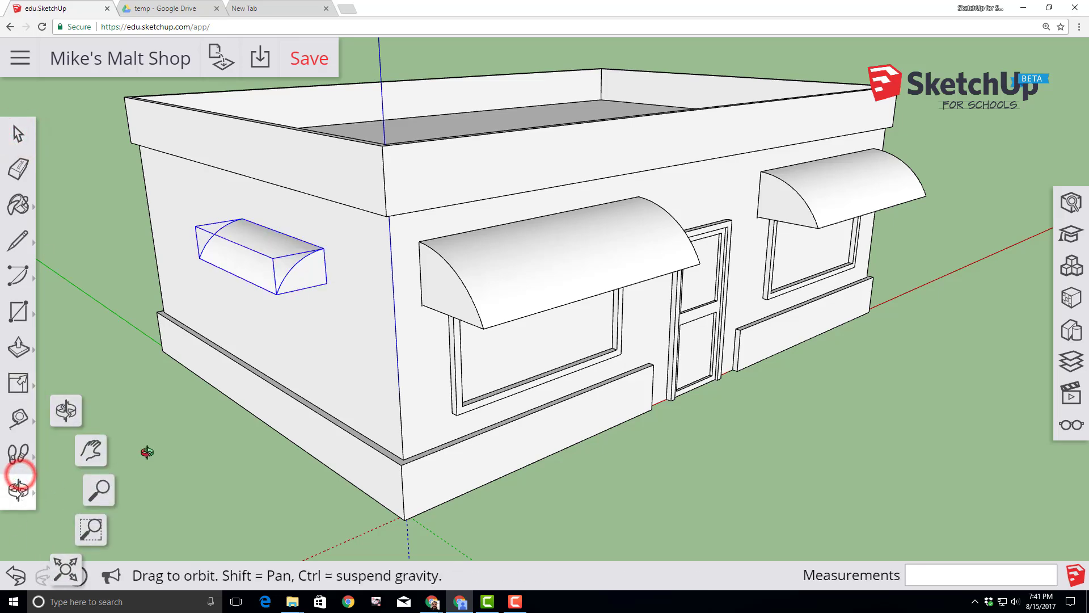
{"action": "left_click", "coordinate": [55, 412]}
{"action": "left_click_drag", "start_coordinate": [192, 419], "coordinate": [80, 358]}
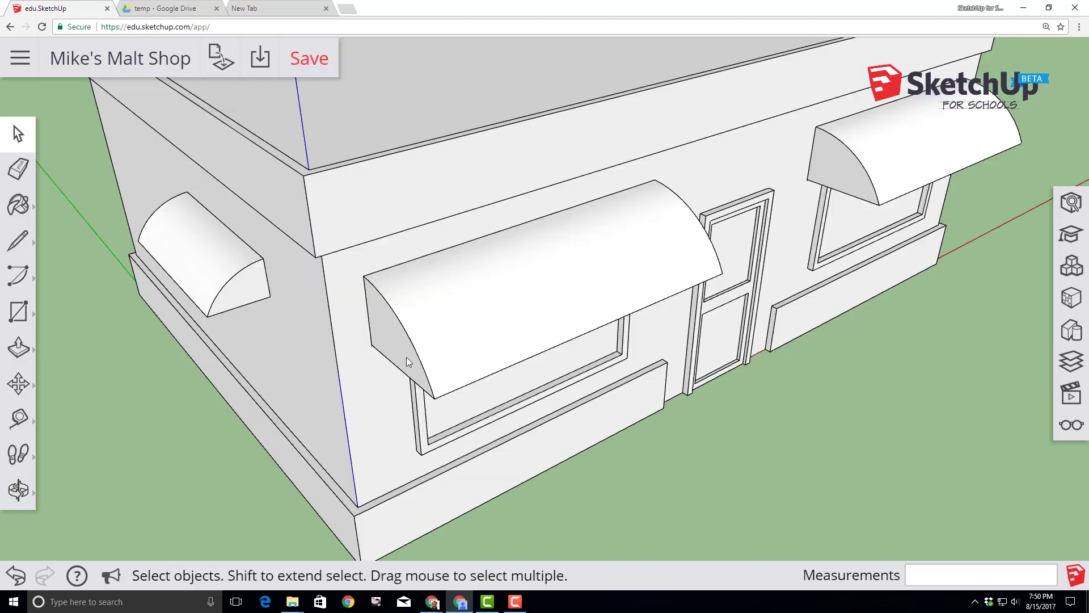
{"action": "double_click", "coordinate": [409, 340]}
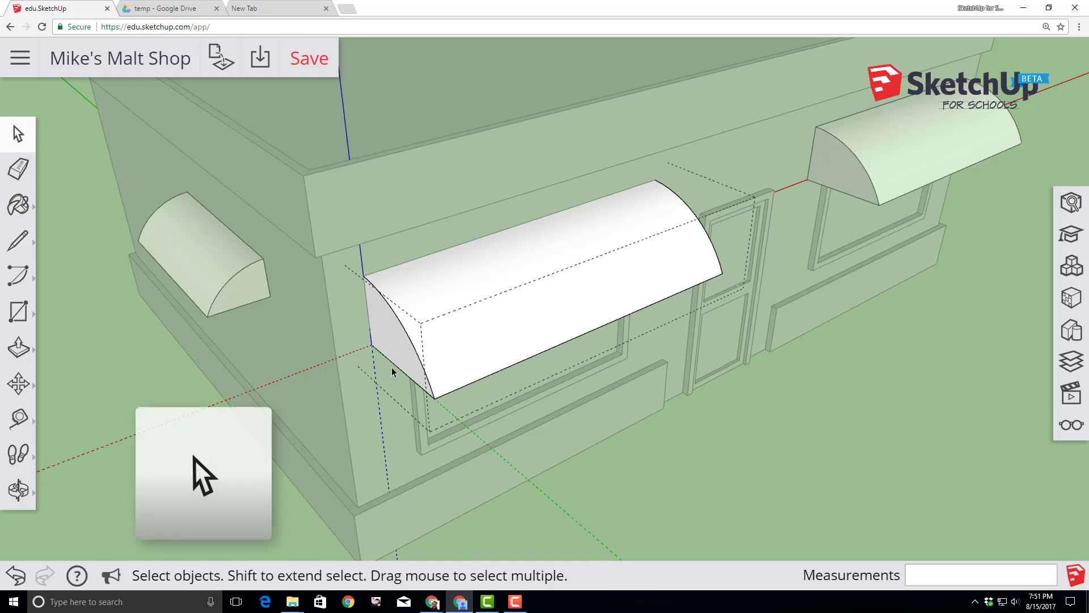
{"action": "left_click", "coordinate": [411, 341]}
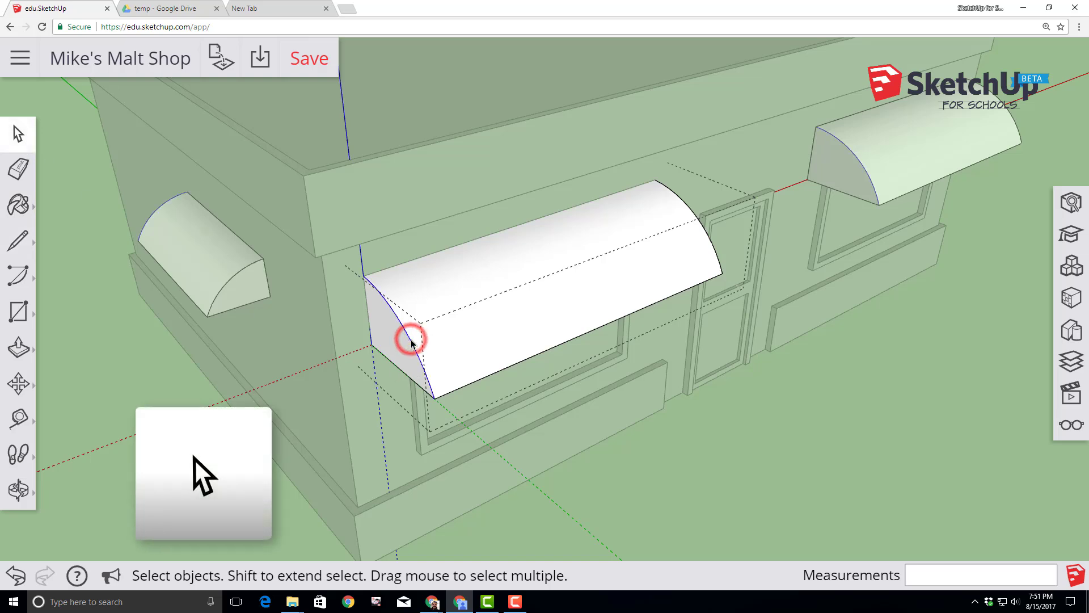
{"action": "left_click", "coordinate": [18, 384]}
{"action": "left_click", "coordinate": [66, 344]}
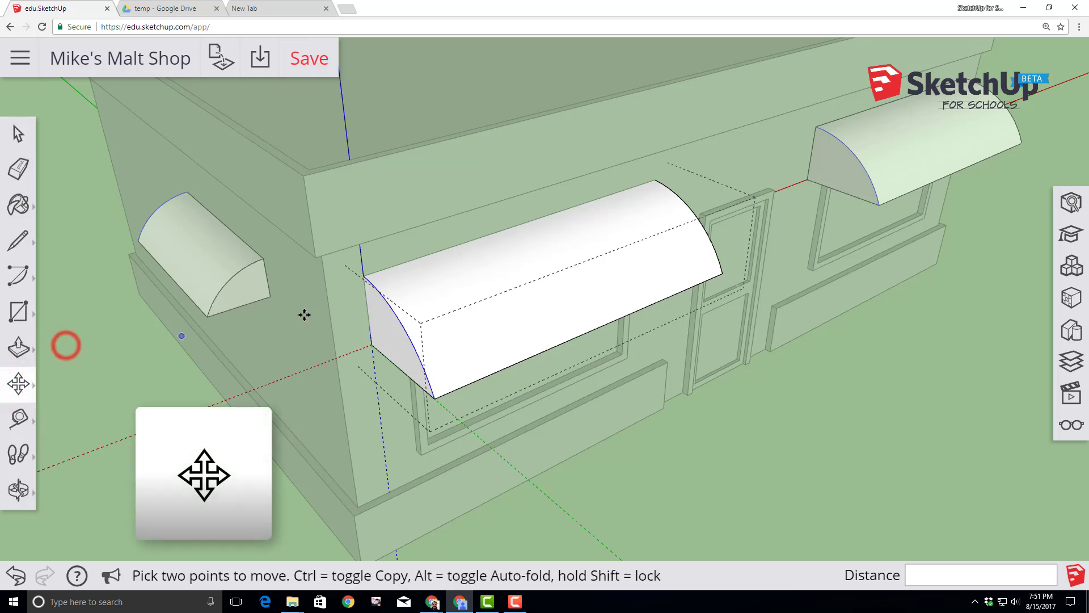
{"action": "left_click", "coordinate": [410, 336]}
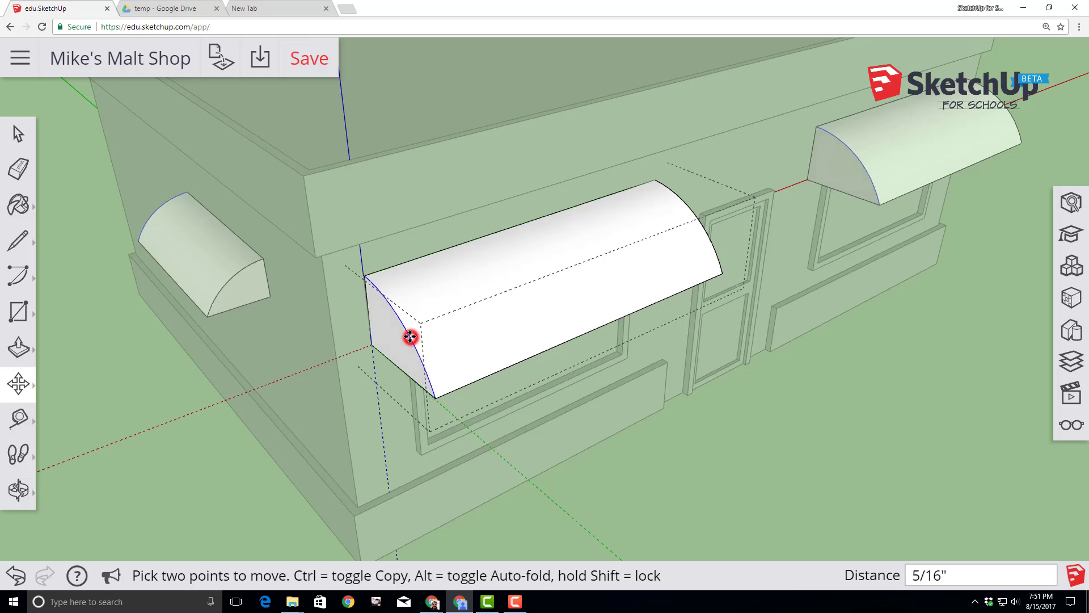
{"action": "key", "text": "ctrl"}
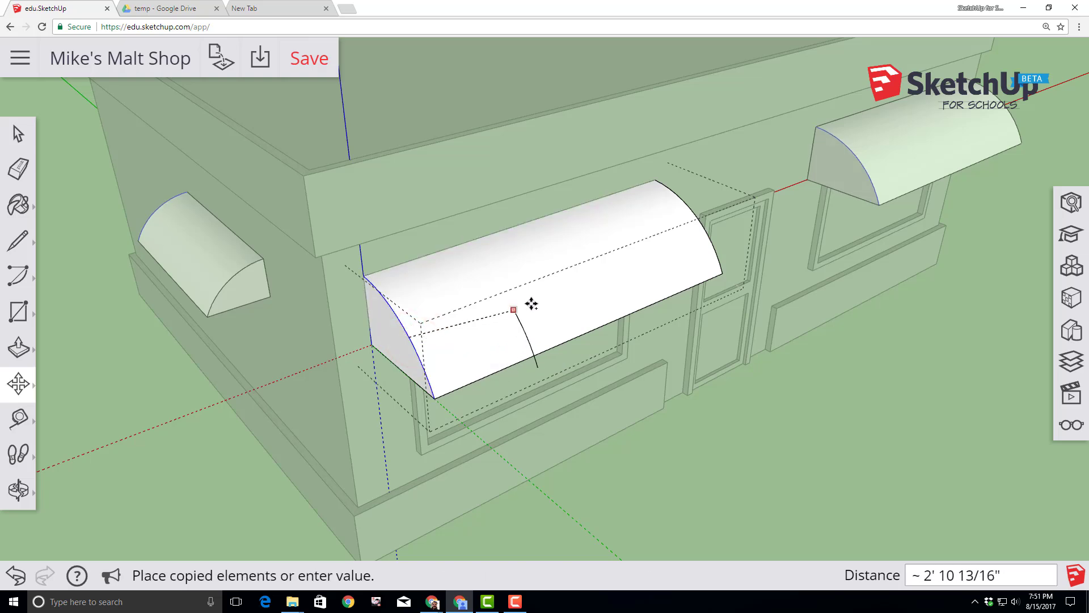
{"action": "left_click", "coordinate": [697, 223]}
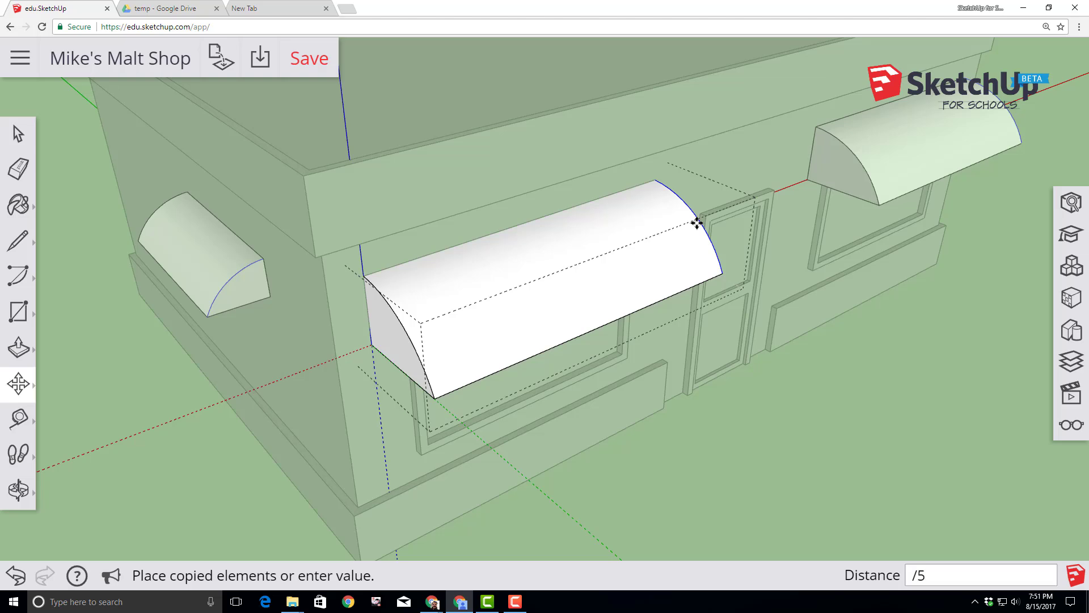
{"action": "key", "text": "Return"}
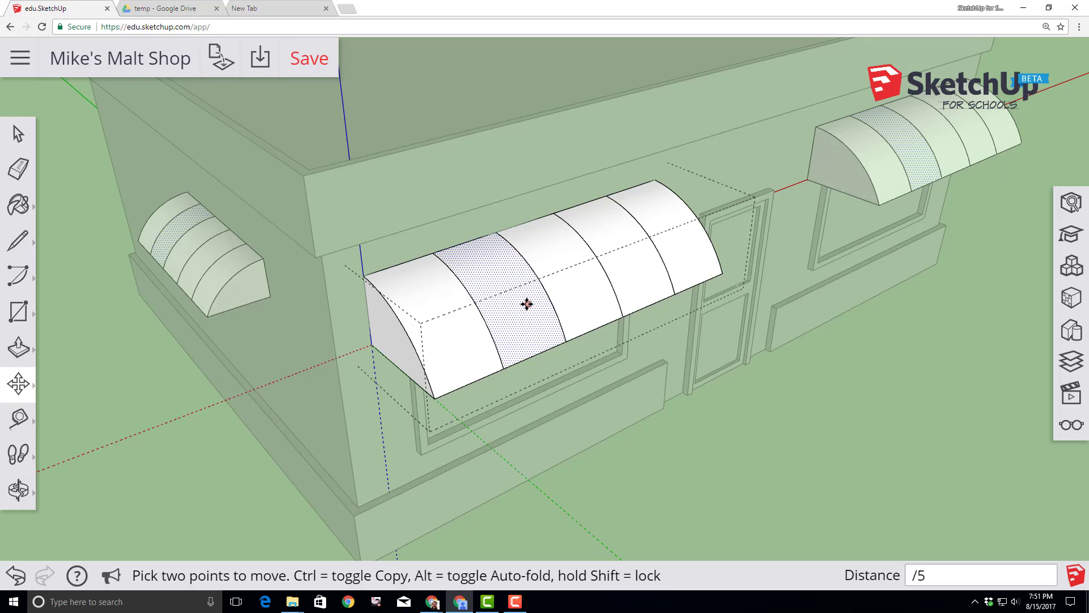
Paint the first, third and fifth sections of the open awning component bright red from the Colors materials
{"action": "scroll", "coordinate": [527, 304], "scroll_direction": "up", "scroll_amount": 2}
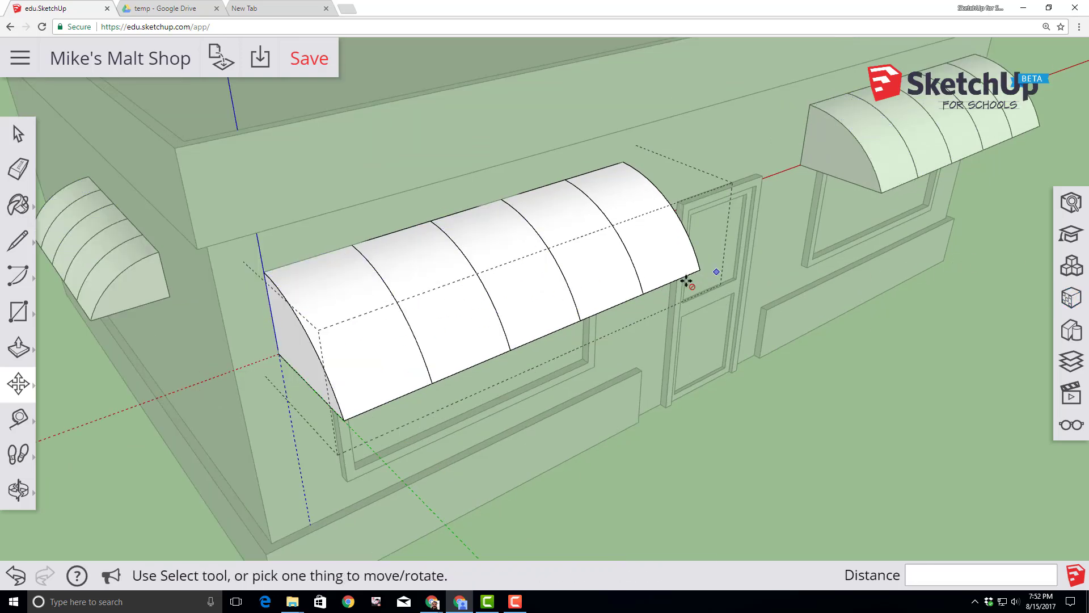
{"action": "left_click", "coordinate": [1067, 300]}
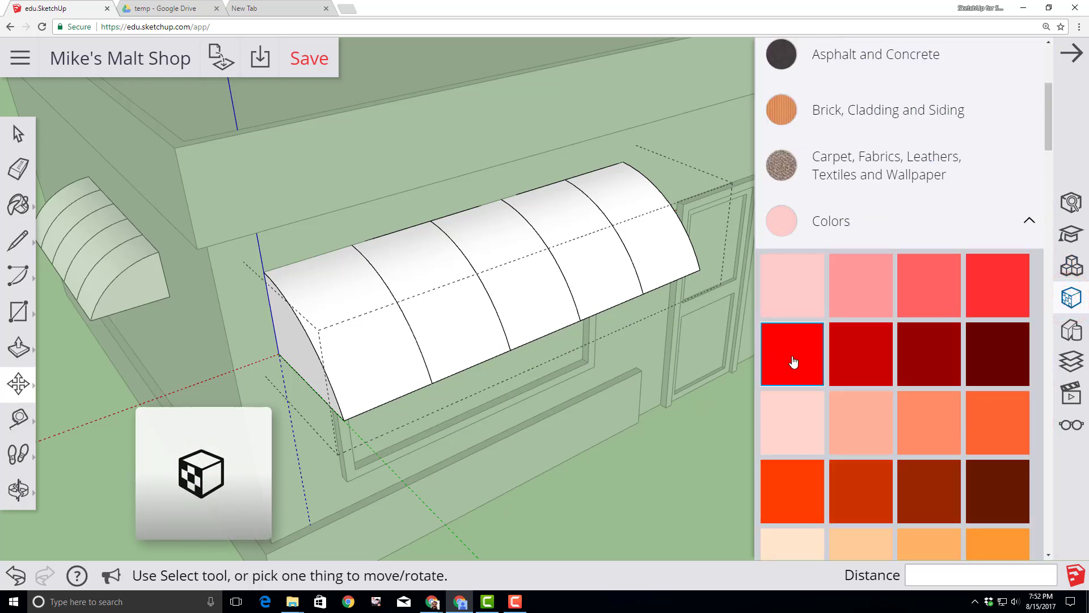
{"action": "left_click", "coordinate": [793, 362]}
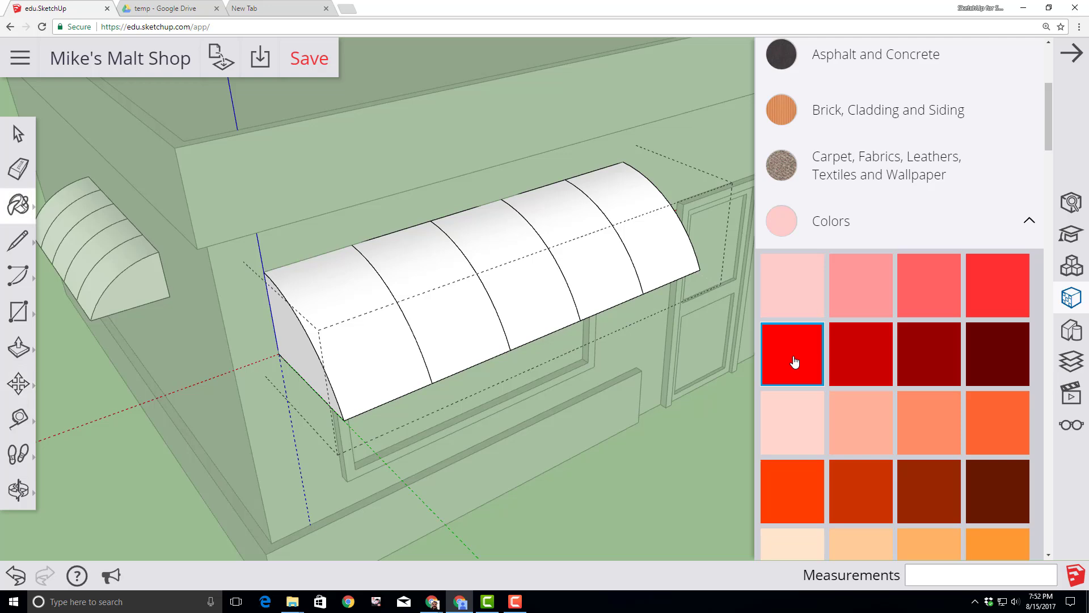
{"action": "left_click", "coordinate": [379, 347]}
{"action": "left_click", "coordinate": [534, 305]}
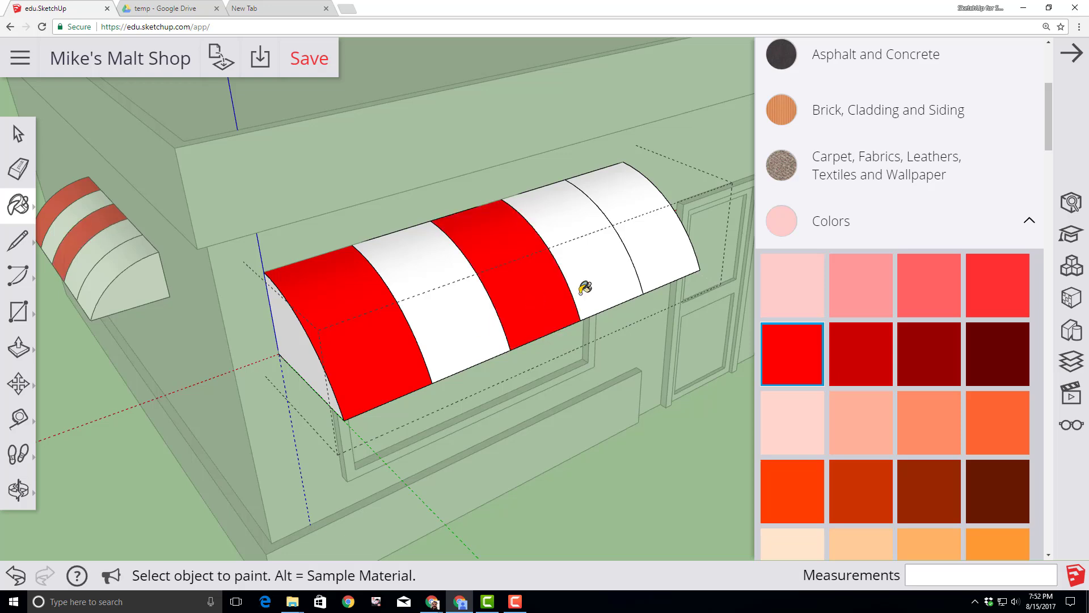
{"action": "left_click", "coordinate": [667, 251]}
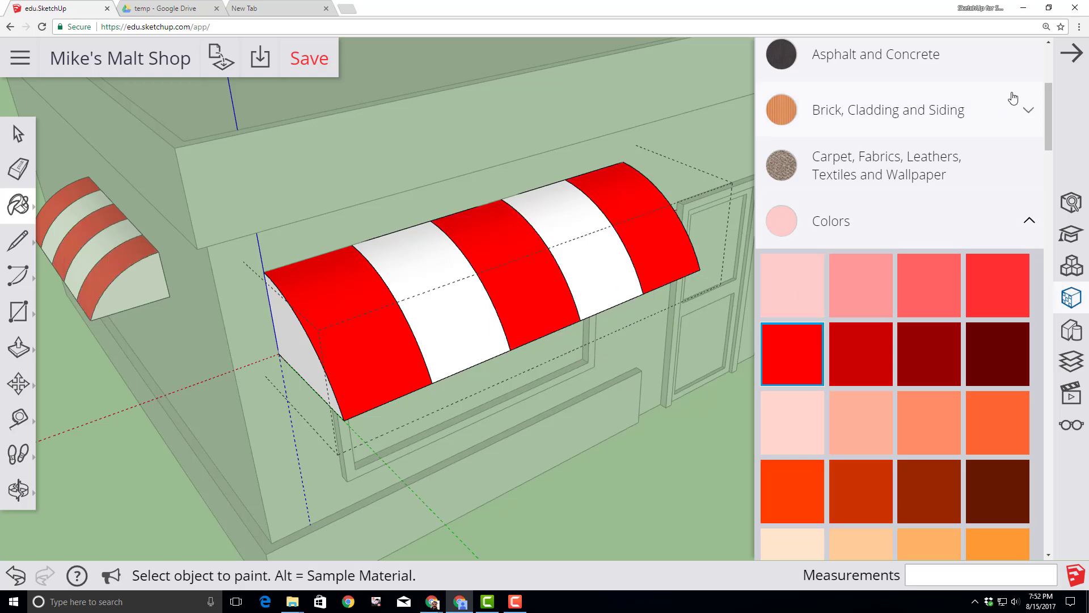
{"action": "left_click", "coordinate": [1072, 54]}
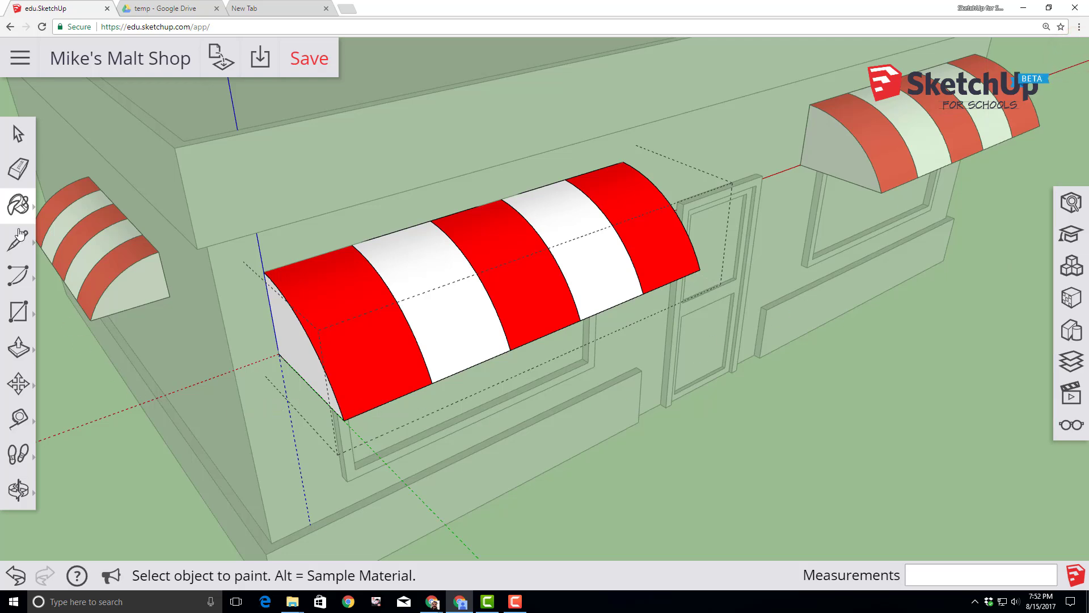
Close the awning component for editing and save the model
{"action": "left_click", "coordinate": [19, 134]}
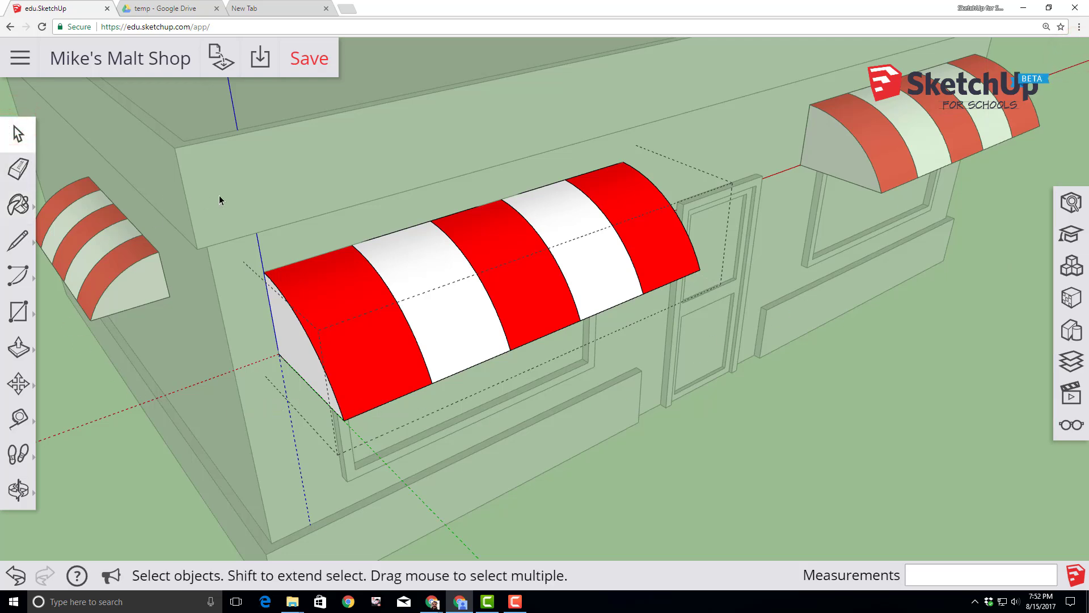
{"action": "left_click", "coordinate": [215, 210]}
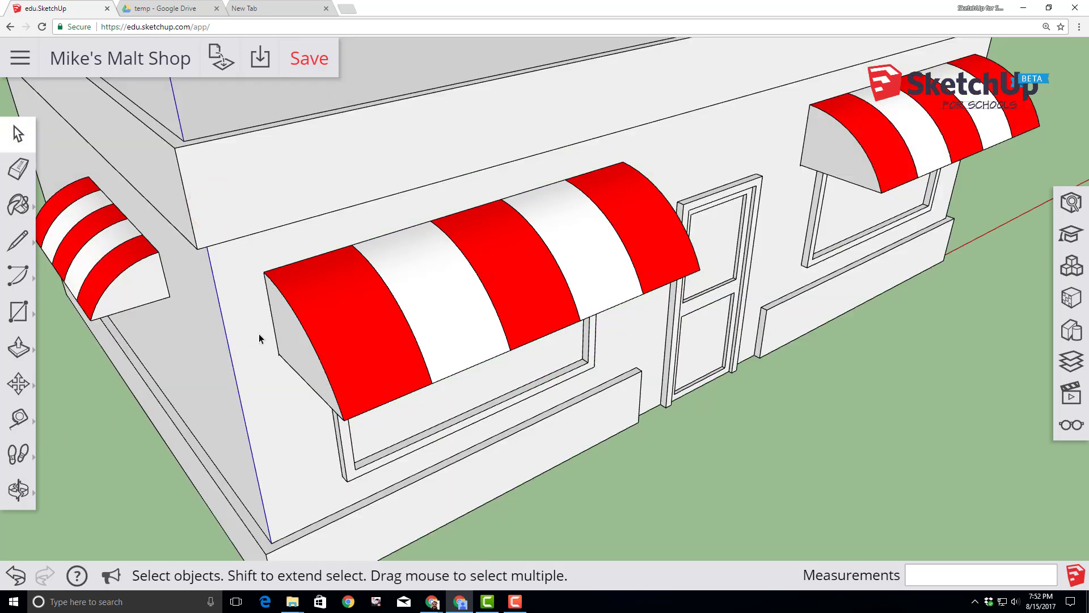
{"action": "left_click", "coordinate": [311, 56]}
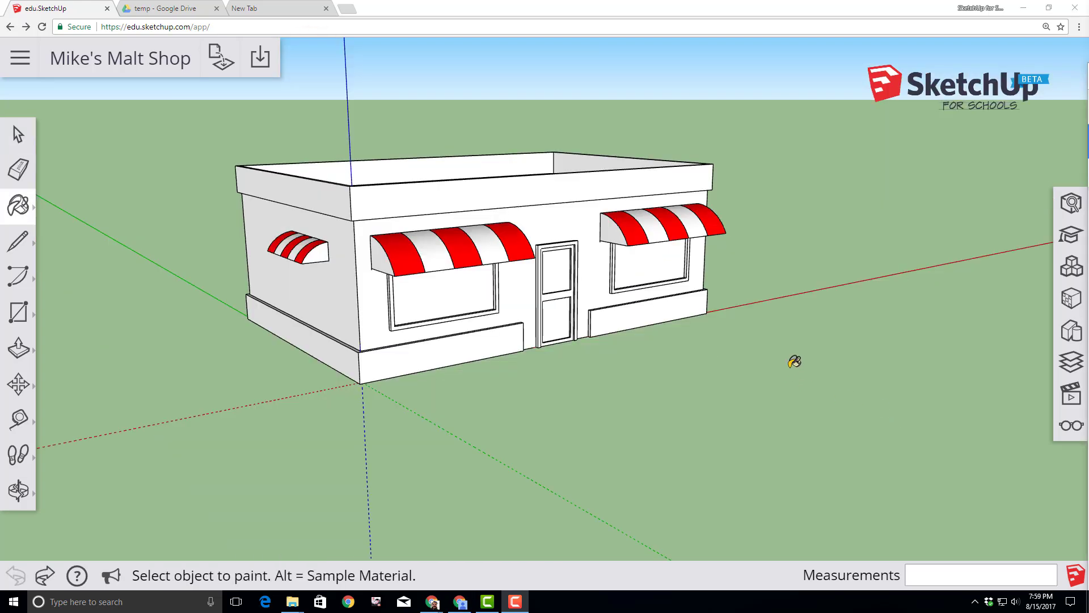
Paint the building's front wall light blue with a color from the Colors materials
{"action": "left_click", "coordinate": [1069, 303]}
{"action": "scroll", "coordinate": [894, 400], "scroll_direction": "down", "scroll_amount": 10}
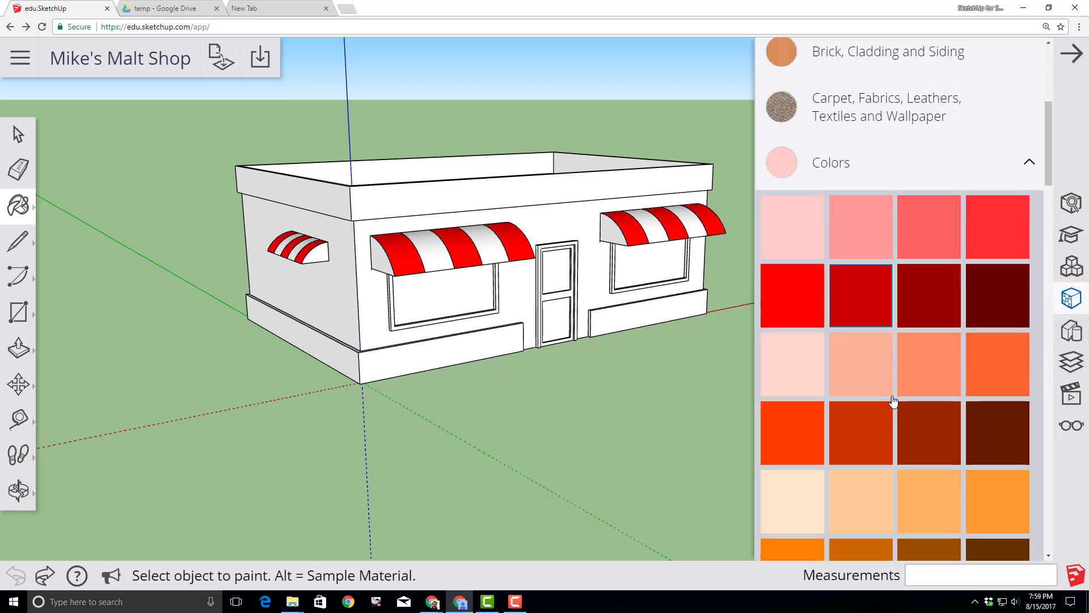
{"action": "scroll", "coordinate": [893, 400], "scroll_direction": "down", "scroll_amount": 9}
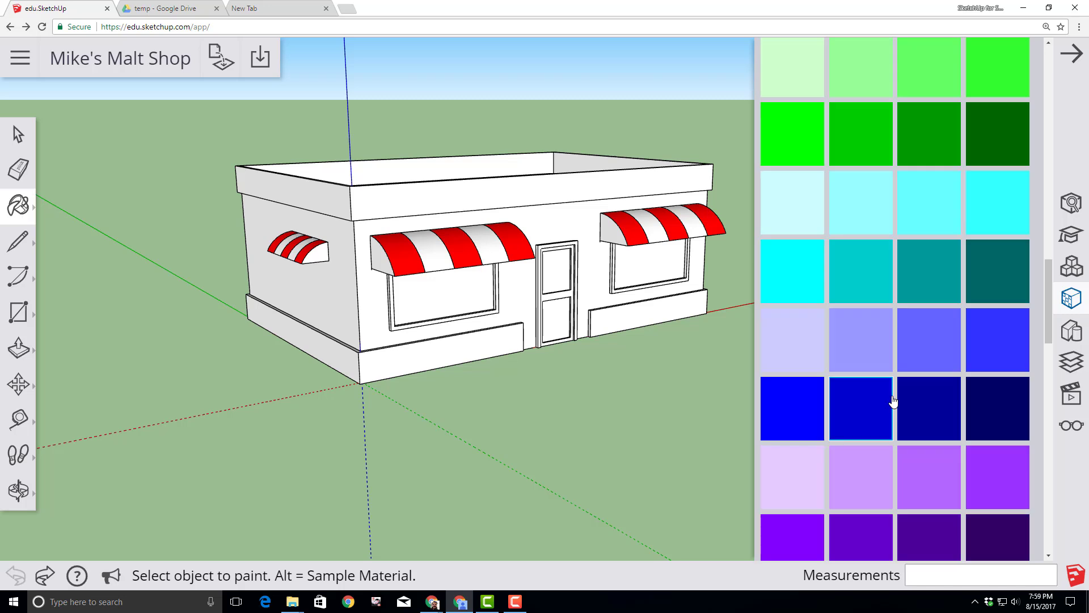
{"action": "left_click", "coordinate": [893, 401]}
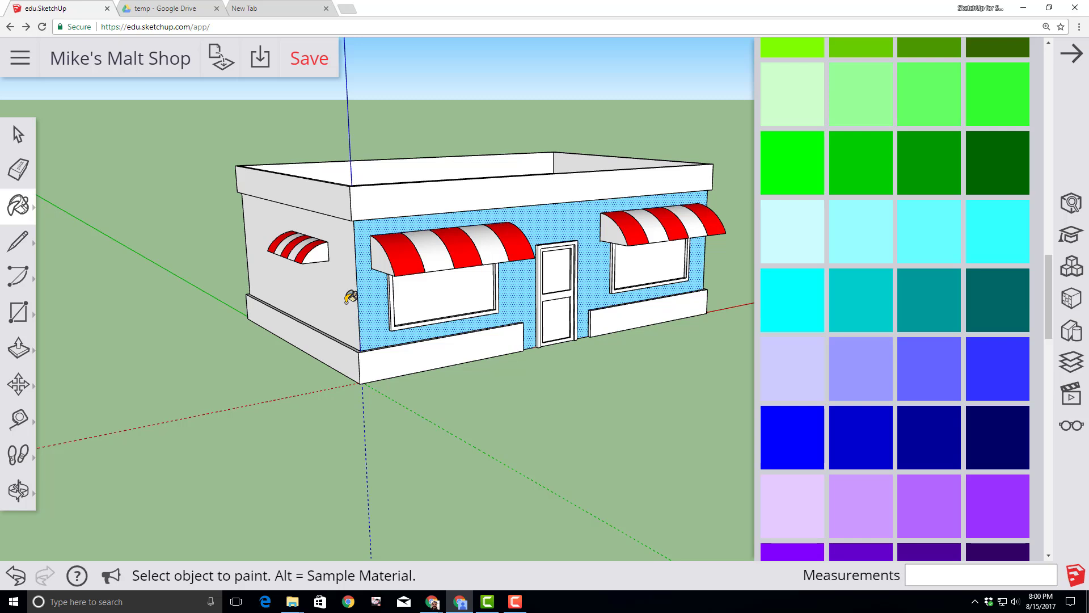
Paint the building's side walls the same light blue as the front wall and save the model
{"action": "scroll", "coordinate": [351, 296], "scroll_direction": "up", "scroll_amount": 3}
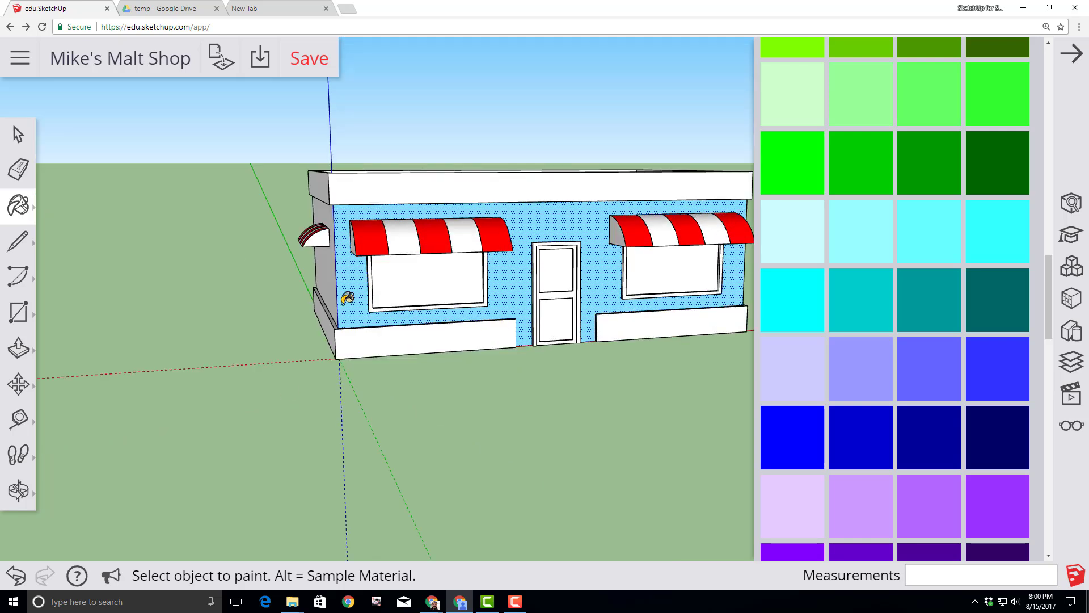
{"action": "left_click", "coordinate": [17, 492]}
{"action": "left_click", "coordinate": [71, 411]}
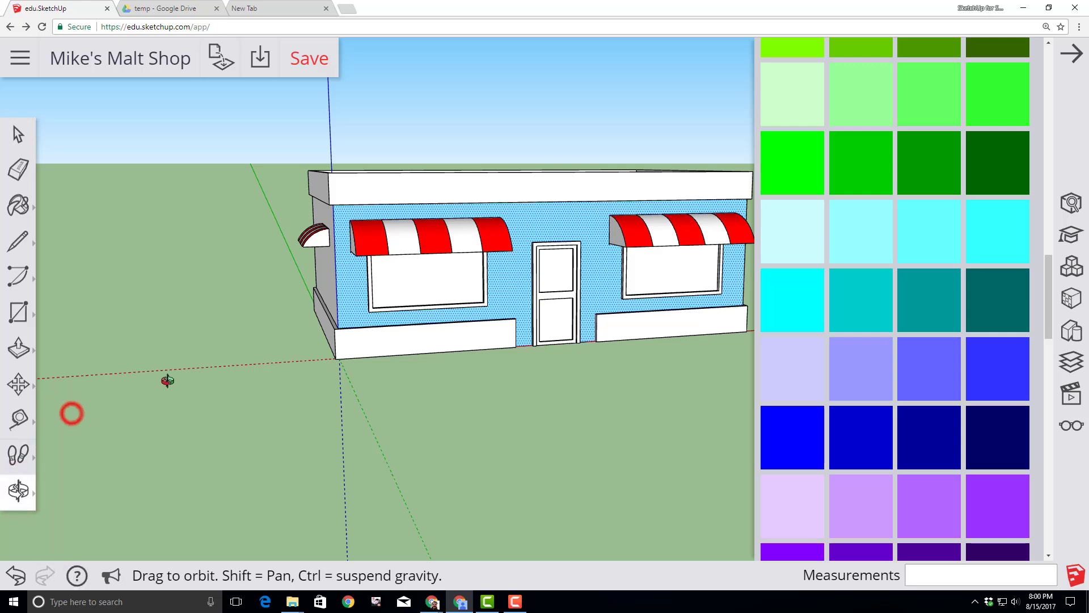
{"action": "left_click_drag", "start_coordinate": [161, 382], "coordinate": [511, 381]}
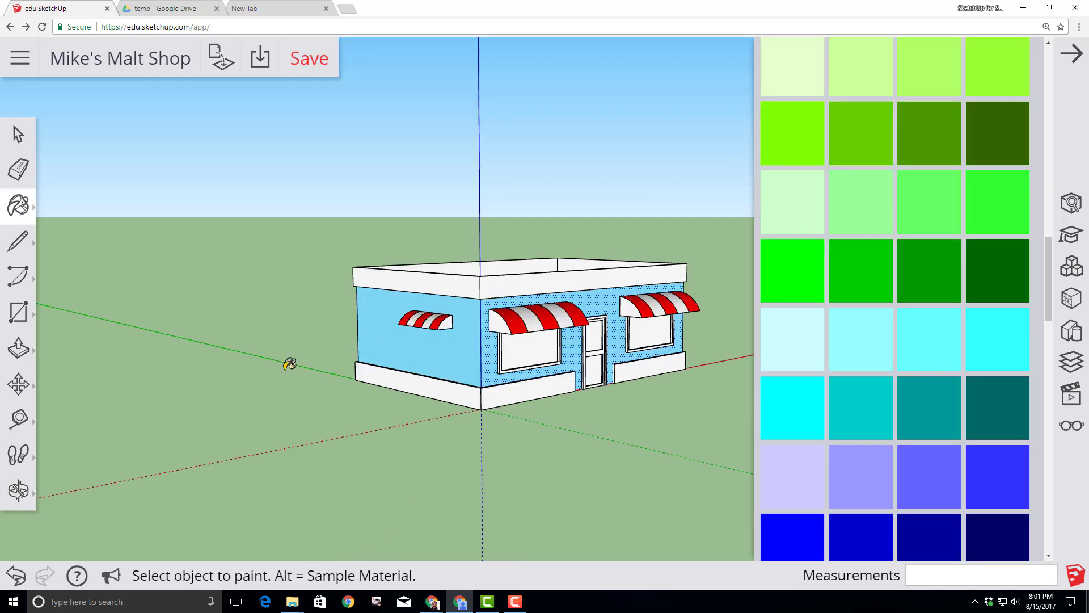
{"action": "left_click", "coordinate": [18, 491]}
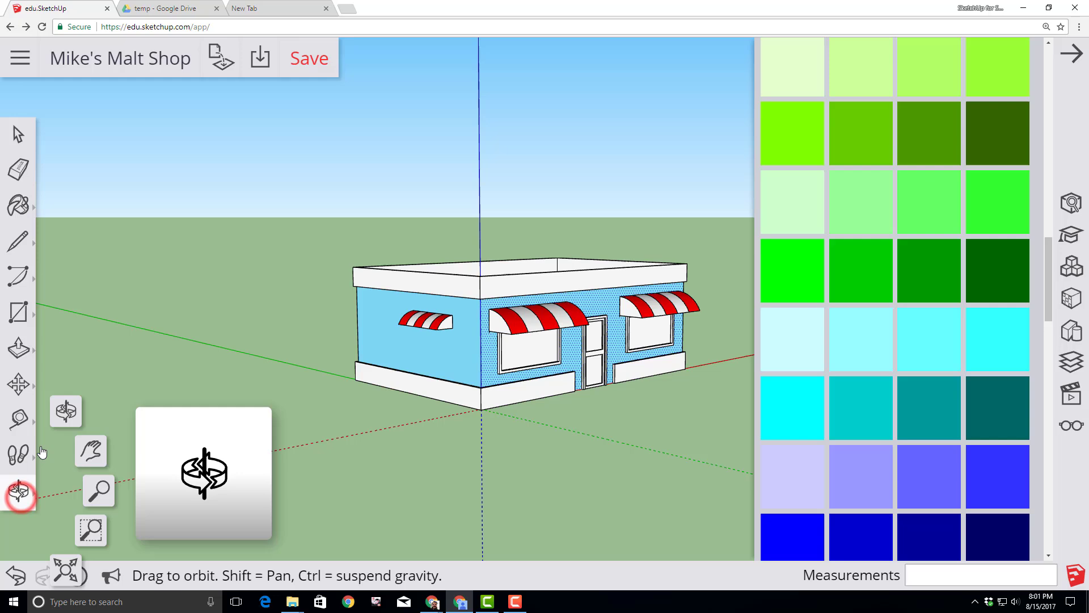
{"action": "left_click", "coordinate": [64, 410]}
{"action": "left_click_drag", "start_coordinate": [188, 382], "coordinate": [271, 423]}
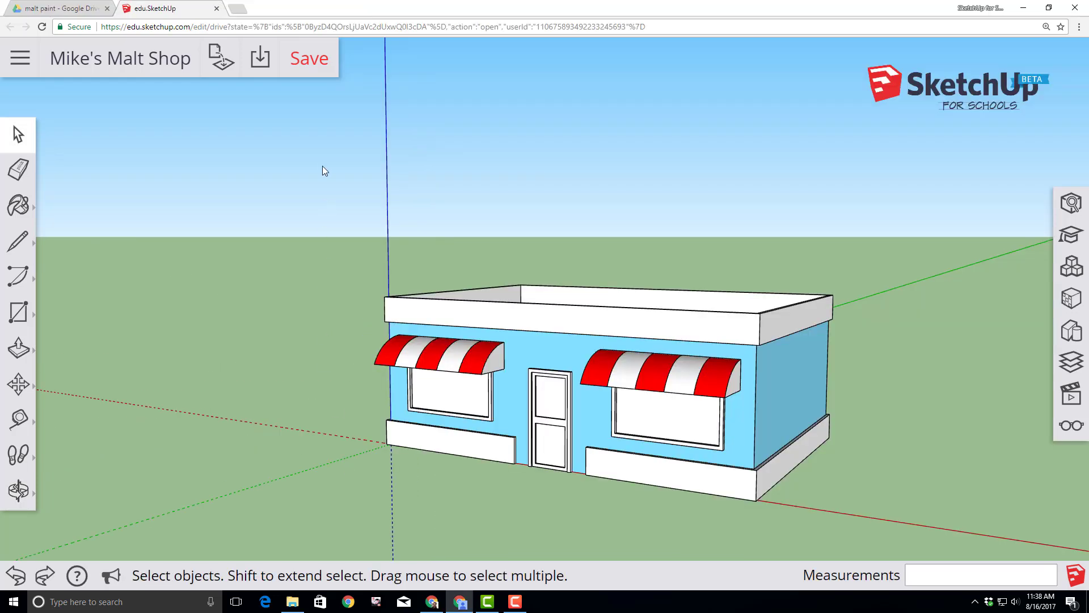
{"action": "left_click", "coordinate": [311, 60]}
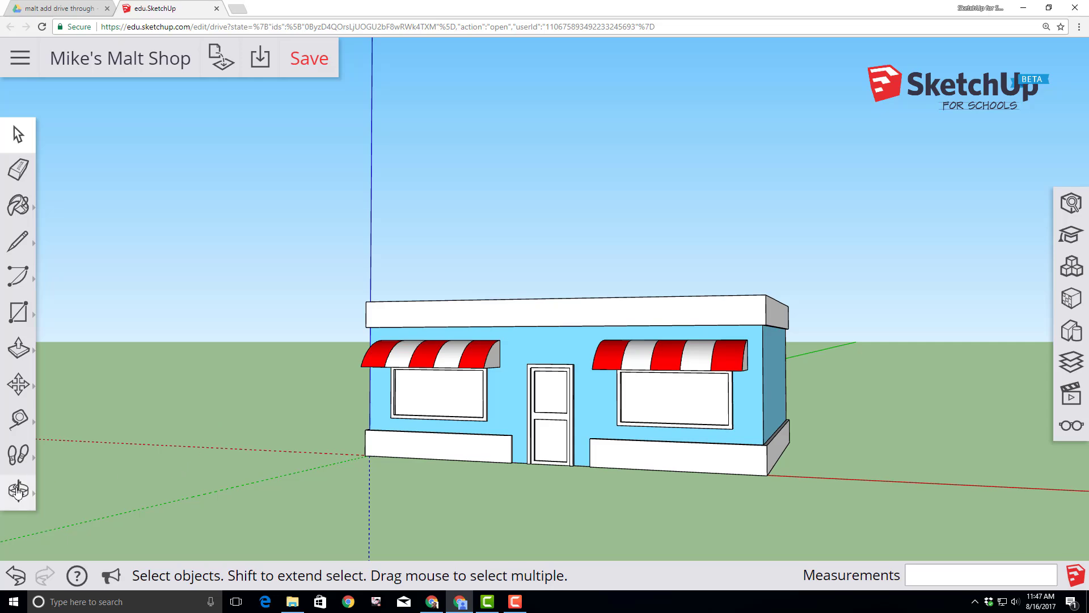
Place a 3' vertical guide down the side wall from the side awning's lower wall-side corner nearest the front with Tape Measure
{"action": "left_click", "coordinate": [18, 491]}
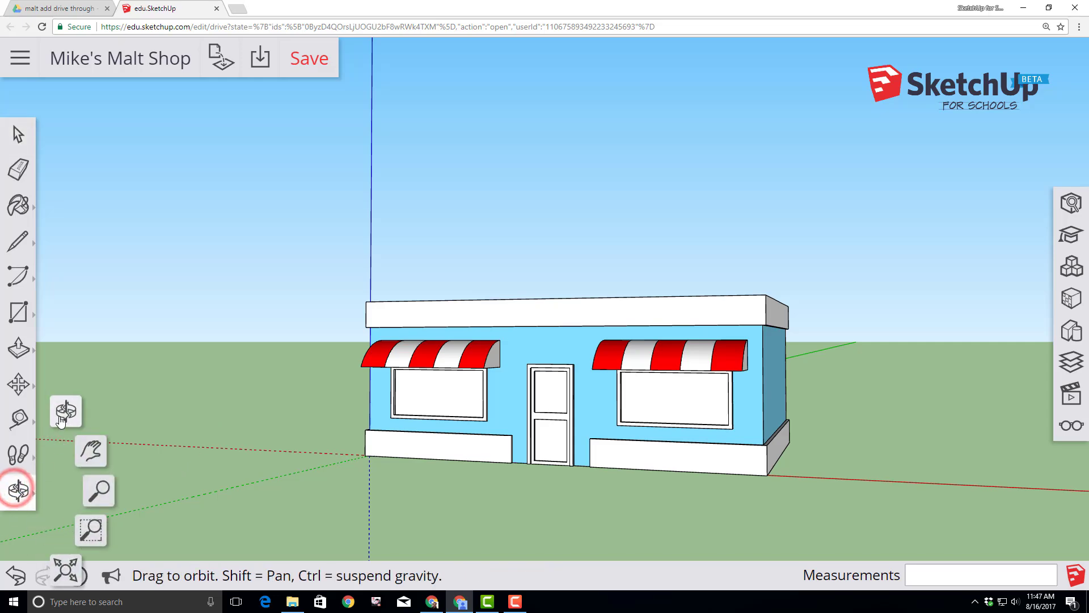
{"action": "left_click", "coordinate": [71, 413]}
{"action": "left_click_drag", "start_coordinate": [72, 461], "coordinate": [681, 360]}
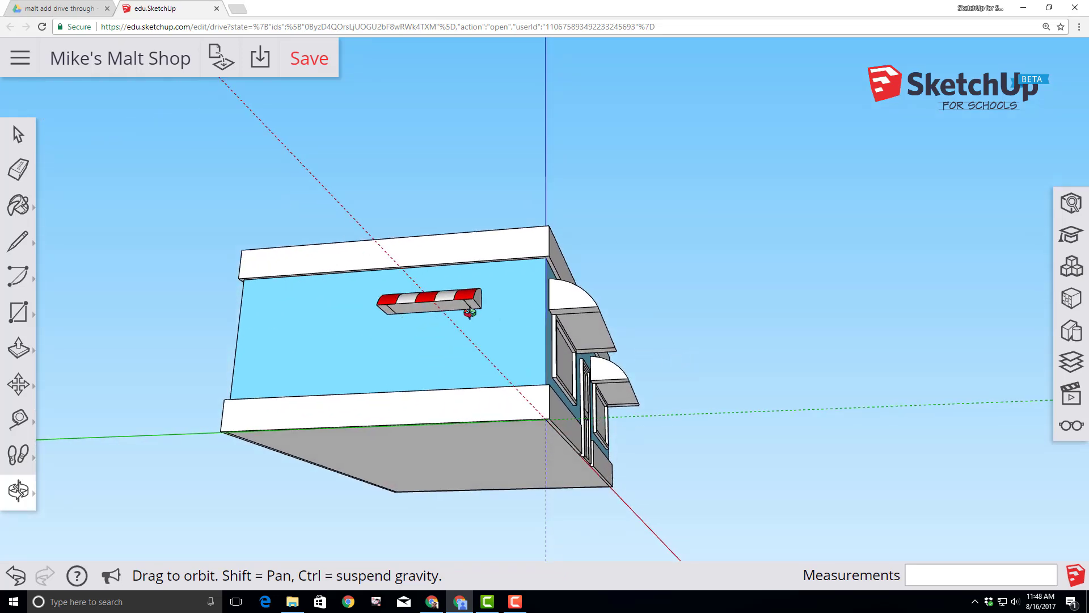
{"action": "left_click", "coordinate": [19, 419]}
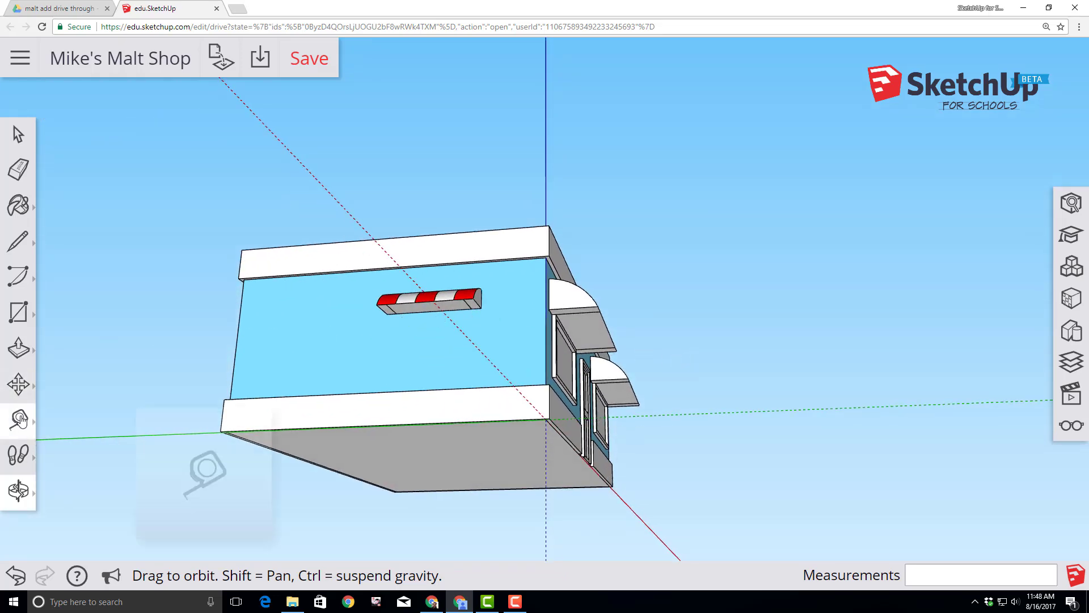
{"action": "left_click", "coordinate": [67, 340]}
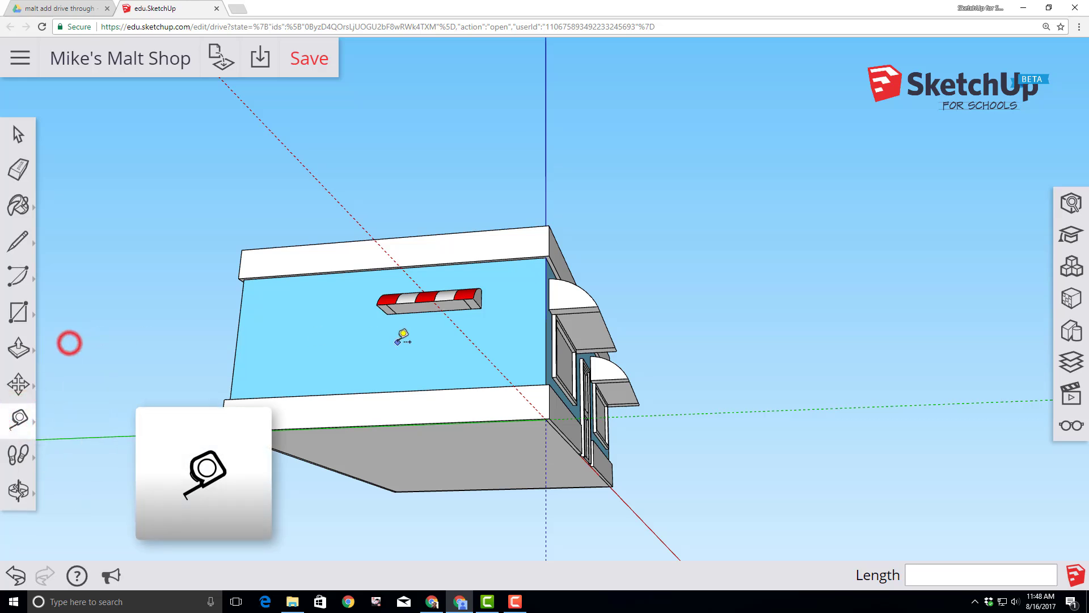
{"action": "left_click", "coordinate": [471, 309]}
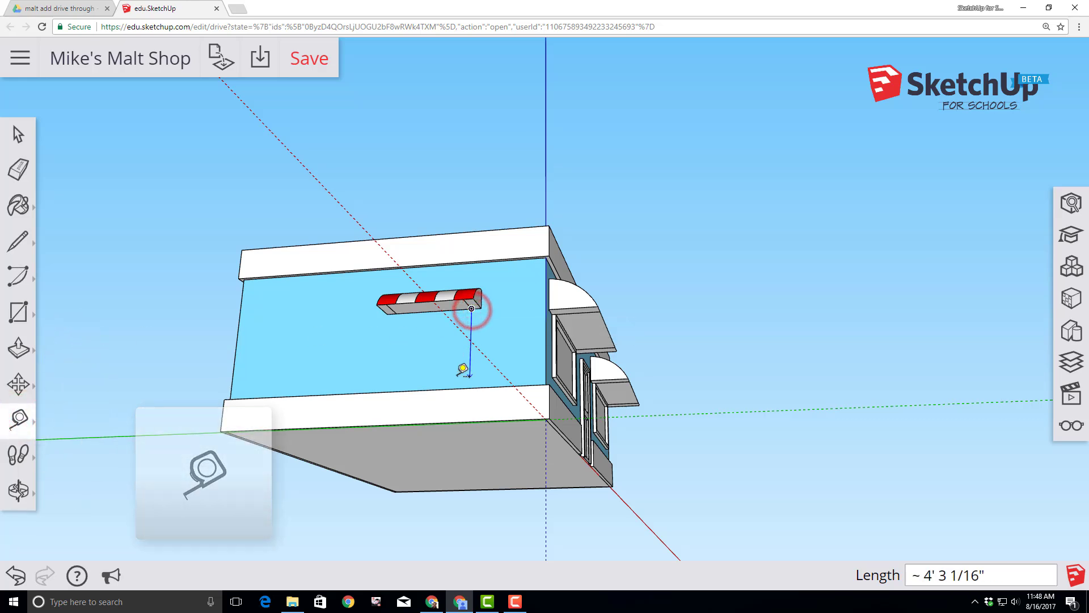
{"action": "type", "text": "3"}
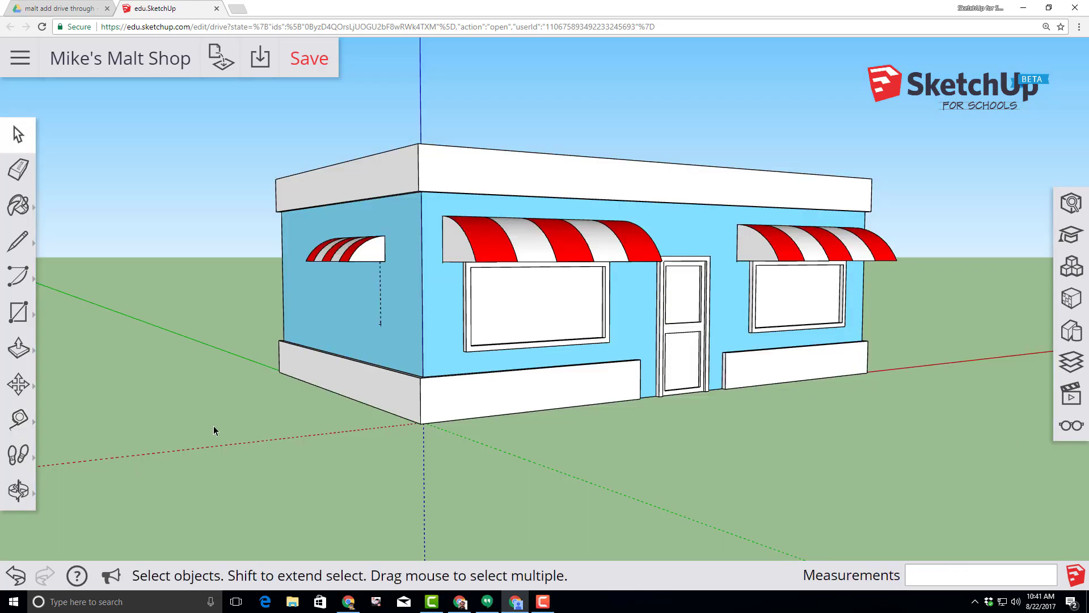
Search the online component library for "SketchUp for Schools drive" and place the red service window by SketchUp on the side wall below the awning
{"action": "left_click", "coordinate": [18, 491]}
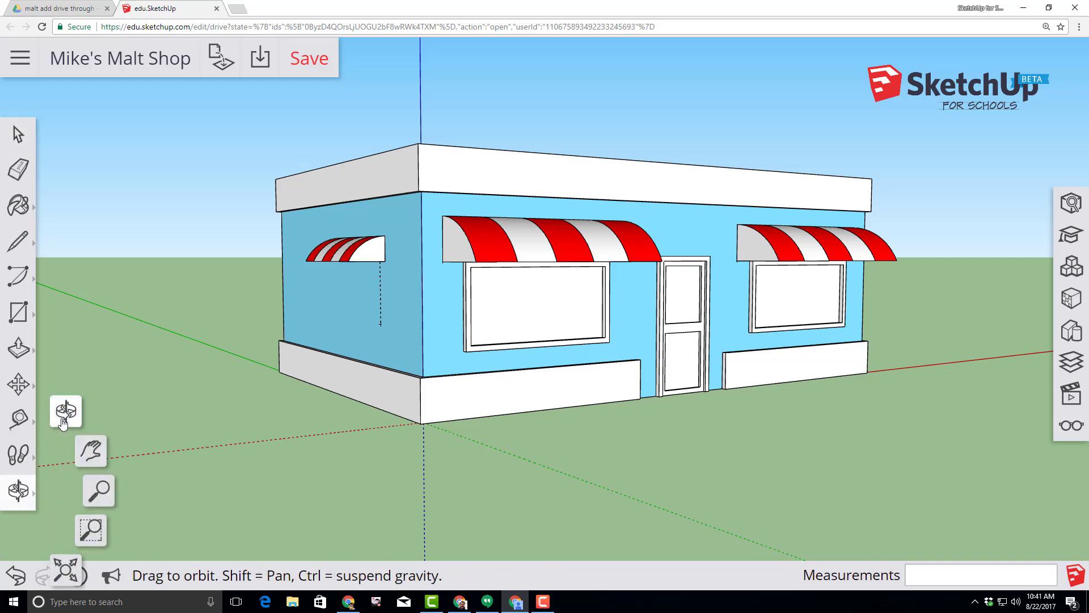
{"action": "left_click_drag", "start_coordinate": [68, 414], "coordinate": [192, 402]}
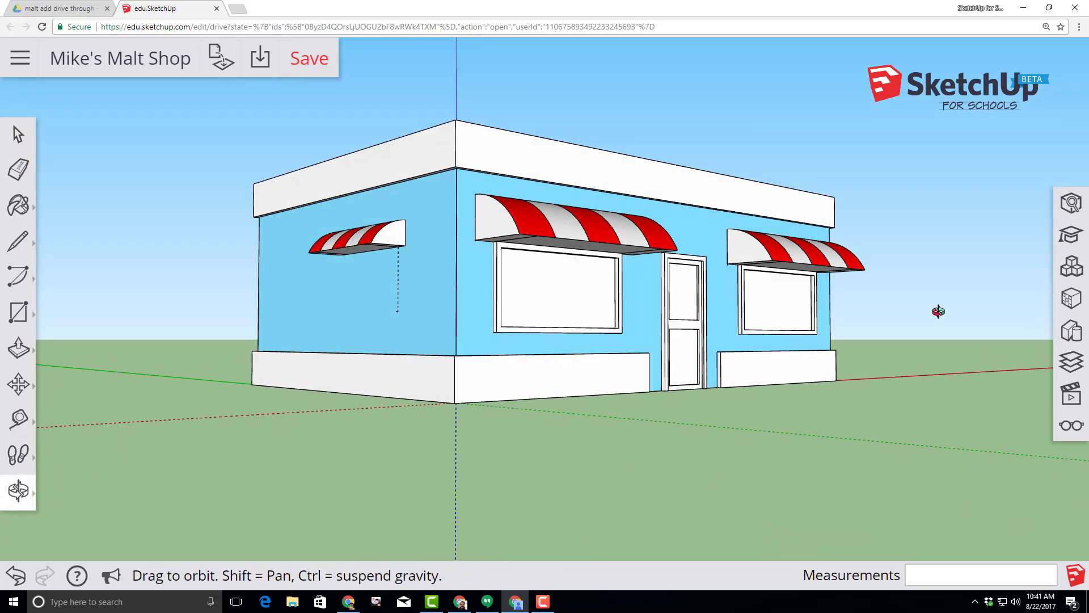
{"action": "left_click", "coordinate": [1071, 267]}
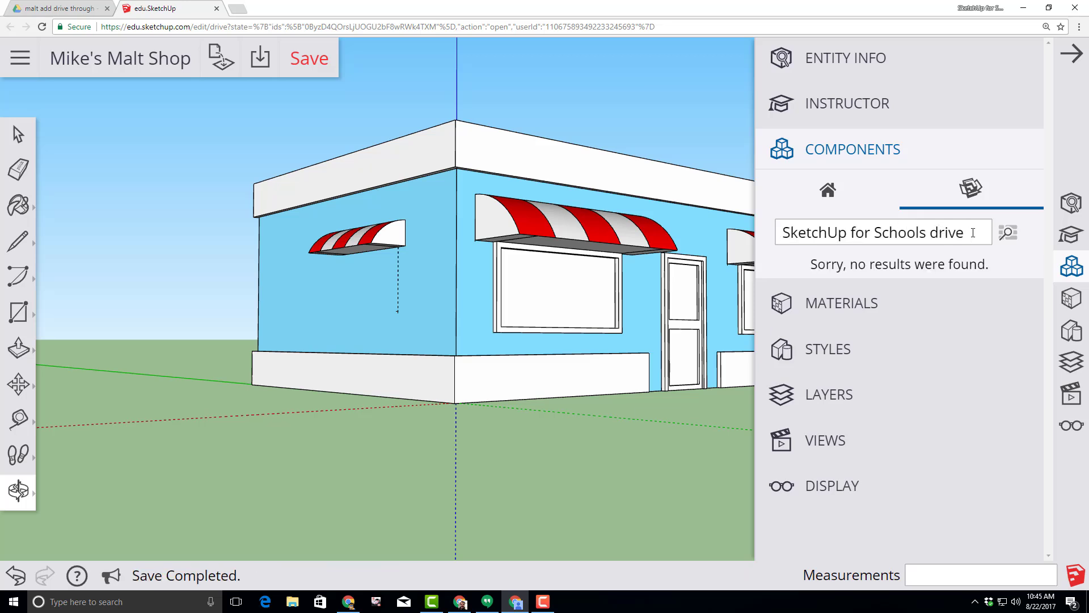
{"action": "key", "text": "Return"}
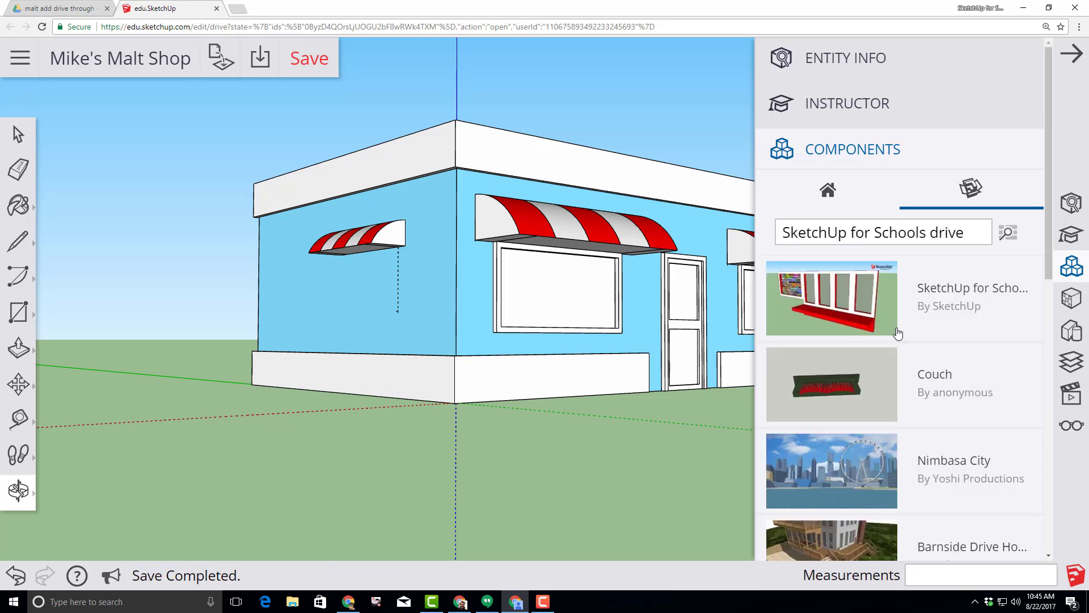
{"action": "left_click", "coordinate": [871, 309]}
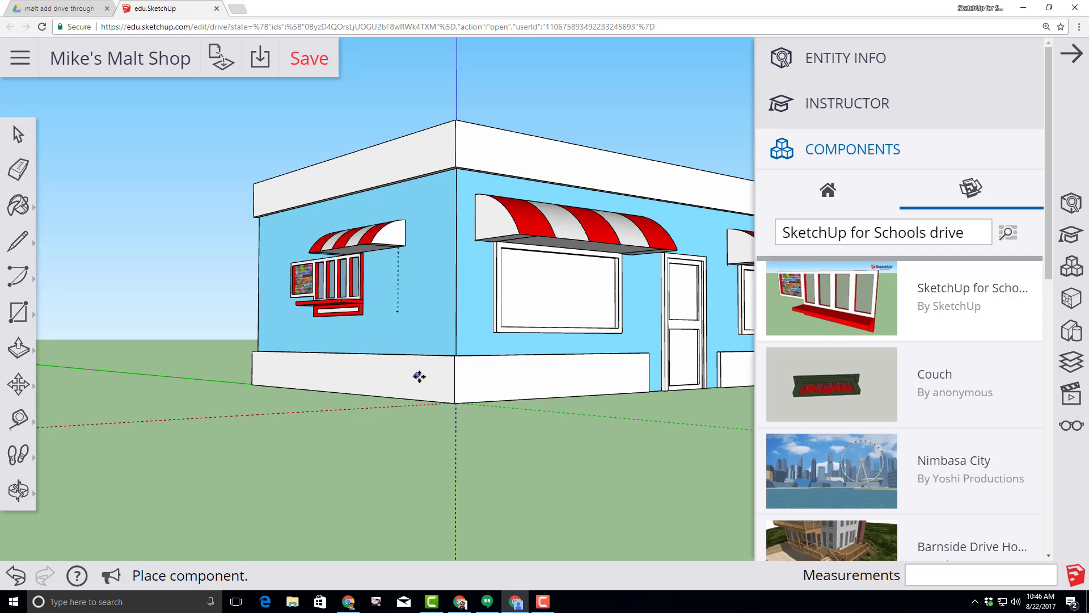
{"action": "left_click", "coordinate": [391, 340]}
Move the service window by its lower front-side corner onto the guide's lower endpoint and save the model
{"action": "scroll", "coordinate": [338, 276], "scroll_direction": "up", "scroll_amount": 6}
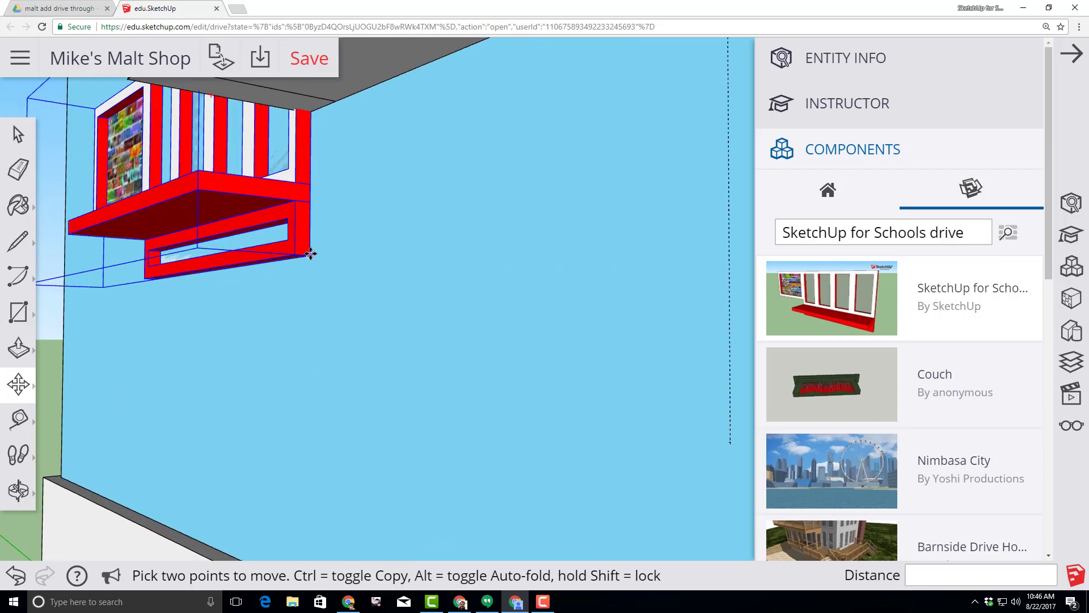
{"action": "left_click", "coordinate": [311, 254]}
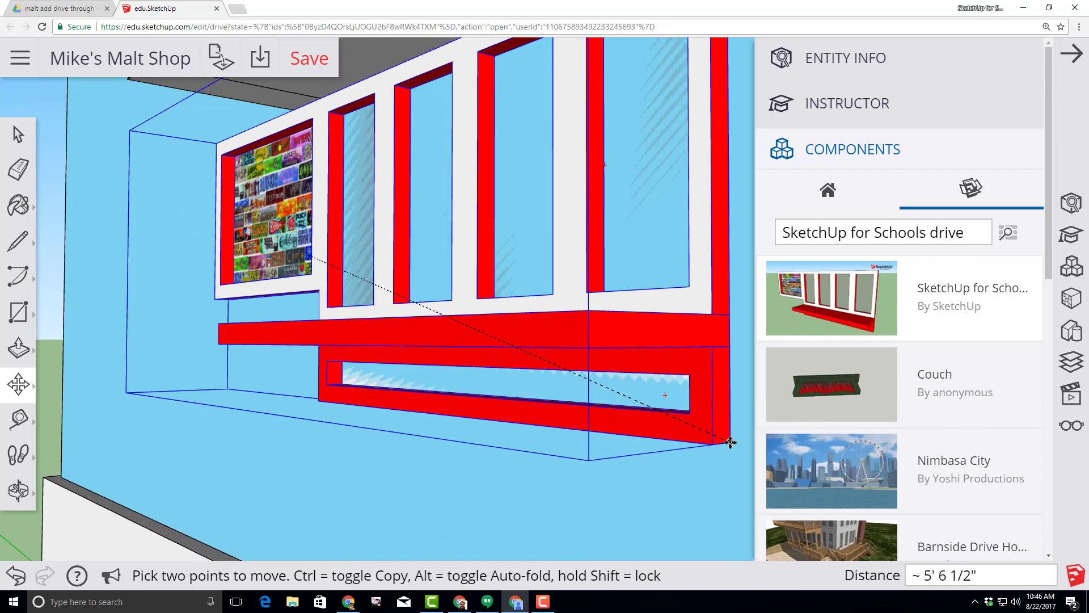
{"action": "left_click", "coordinate": [730, 442]}
{"action": "scroll", "coordinate": [721, 442], "scroll_direction": "down", "scroll_amount": 5}
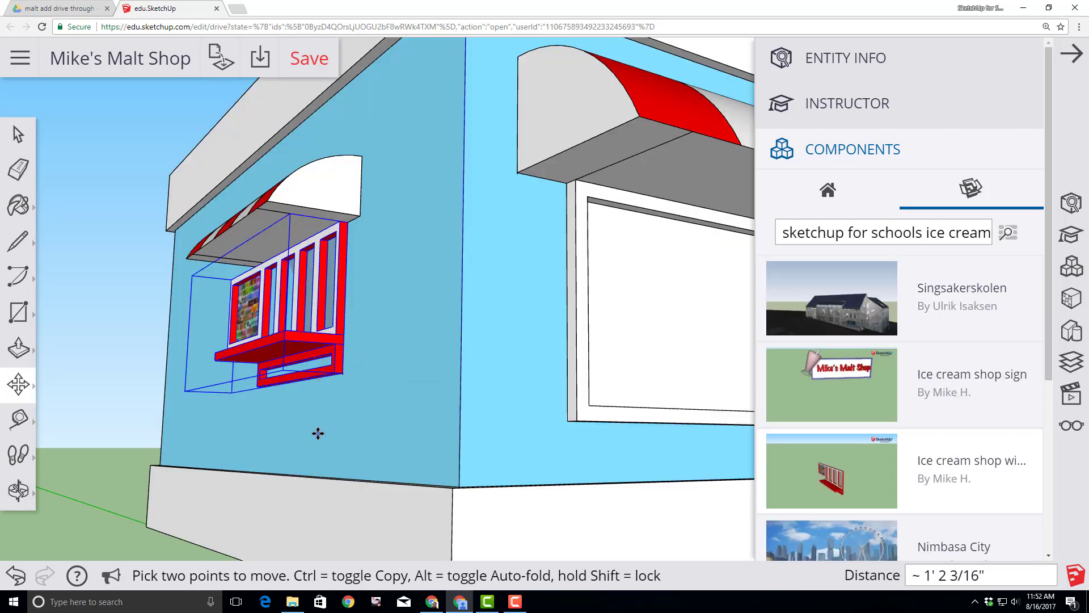
{"action": "scroll", "coordinate": [329, 426], "scroll_direction": "down", "scroll_amount": 3}
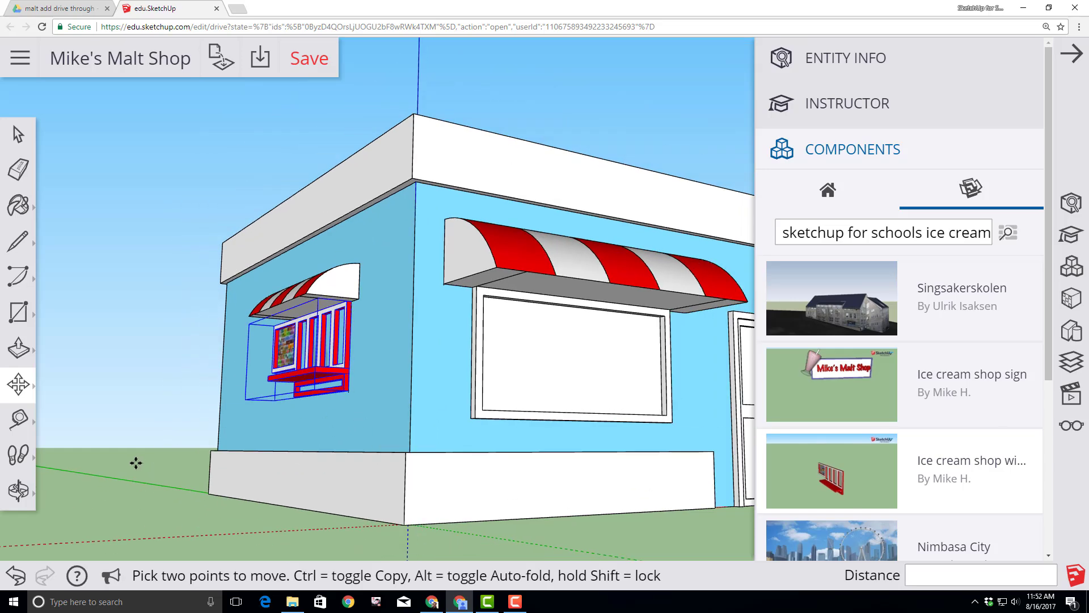
{"action": "middle_click_drag", "start_coordinate": [136, 463], "coordinate": [266, 528]}
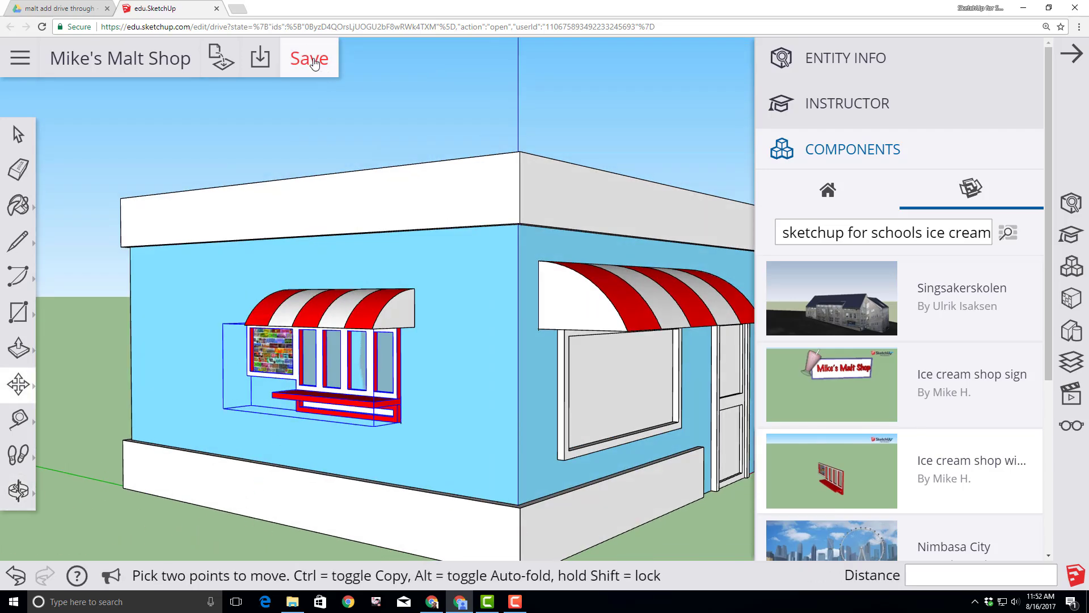
{"action": "left_click", "coordinate": [313, 62]}
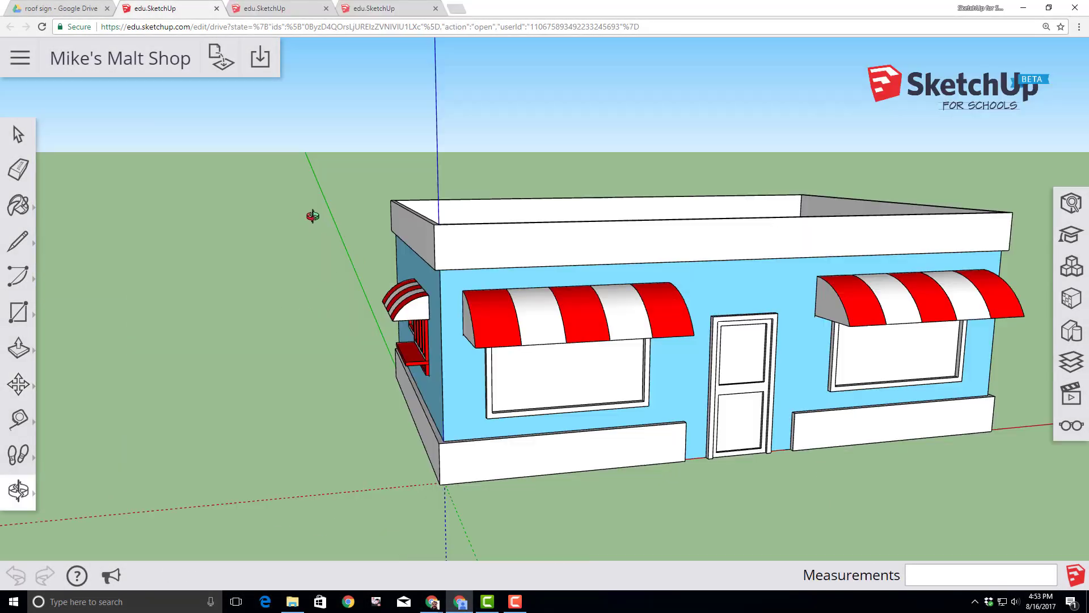
Draw a 30' by 2' rectangle on the roof along the front parapet, starting from its inner front corner
{"action": "left_click", "coordinate": [19, 491]}
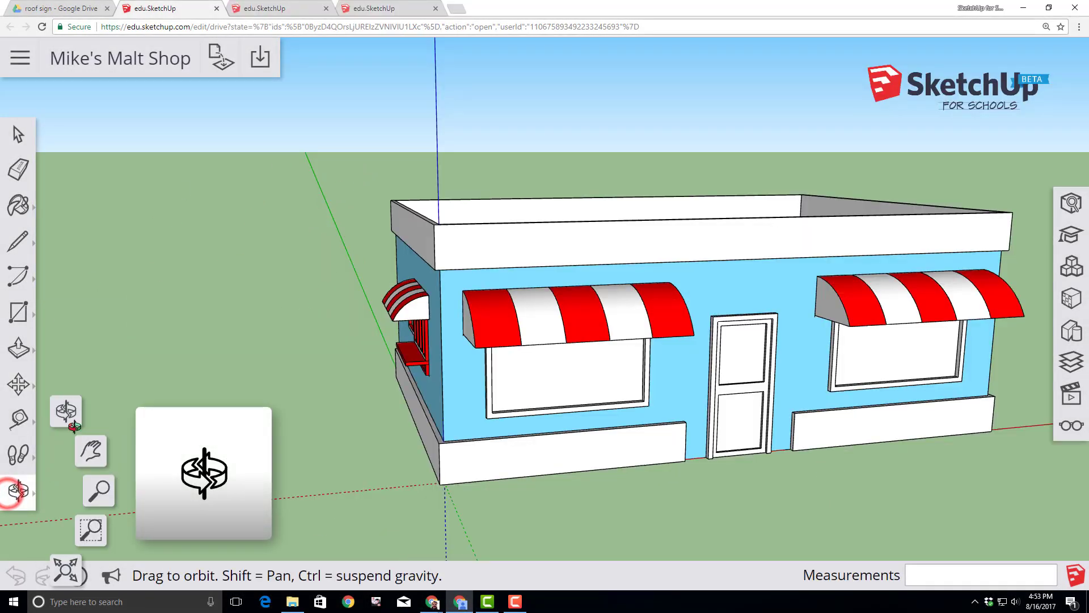
{"action": "left_click_drag", "start_coordinate": [651, 101], "coordinate": [607, 322]}
{"action": "left_click_drag", "start_coordinate": [288, 157], "coordinate": [250, 287]}
{"action": "left_click", "coordinate": [17, 310]}
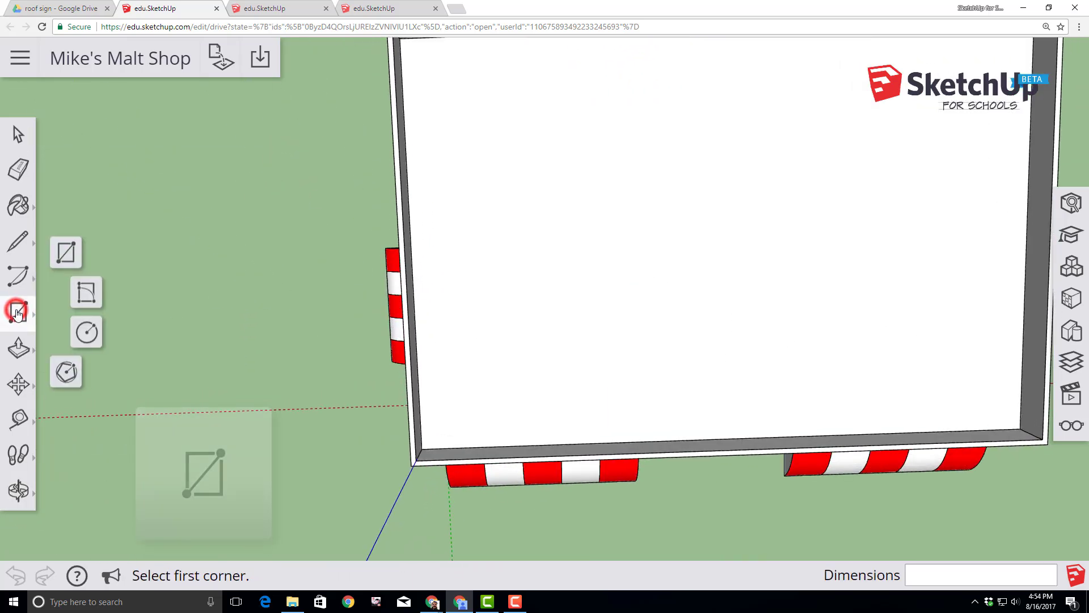
{"action": "left_click", "coordinate": [66, 250]}
{"action": "left_click", "coordinate": [421, 448]}
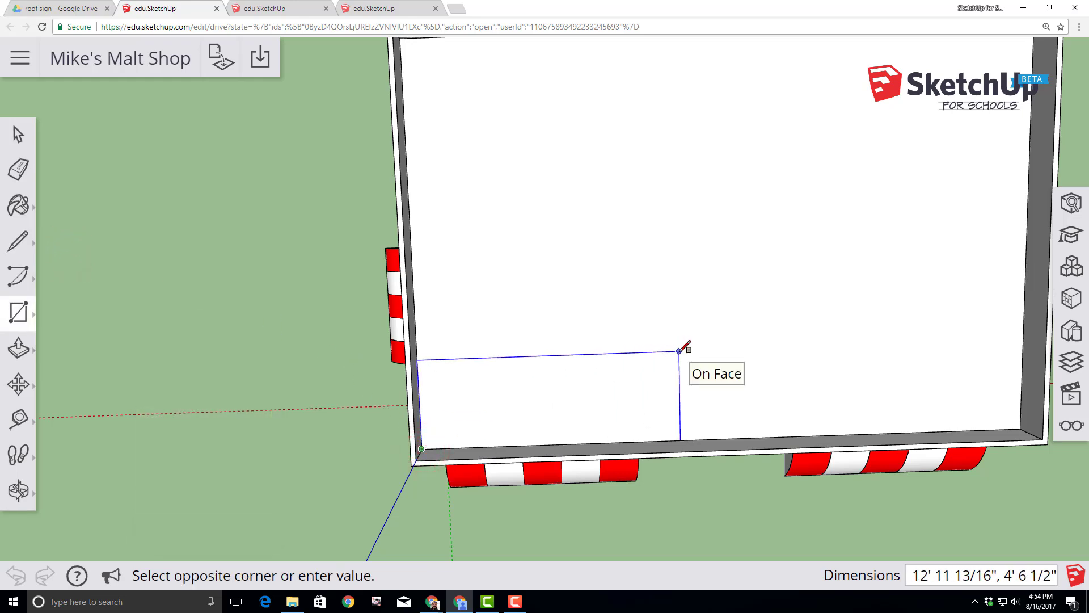
{"action": "type", "text": "30"}
{"action": "type", "text": "',2'"}
{"action": "key", "text": "Return"}
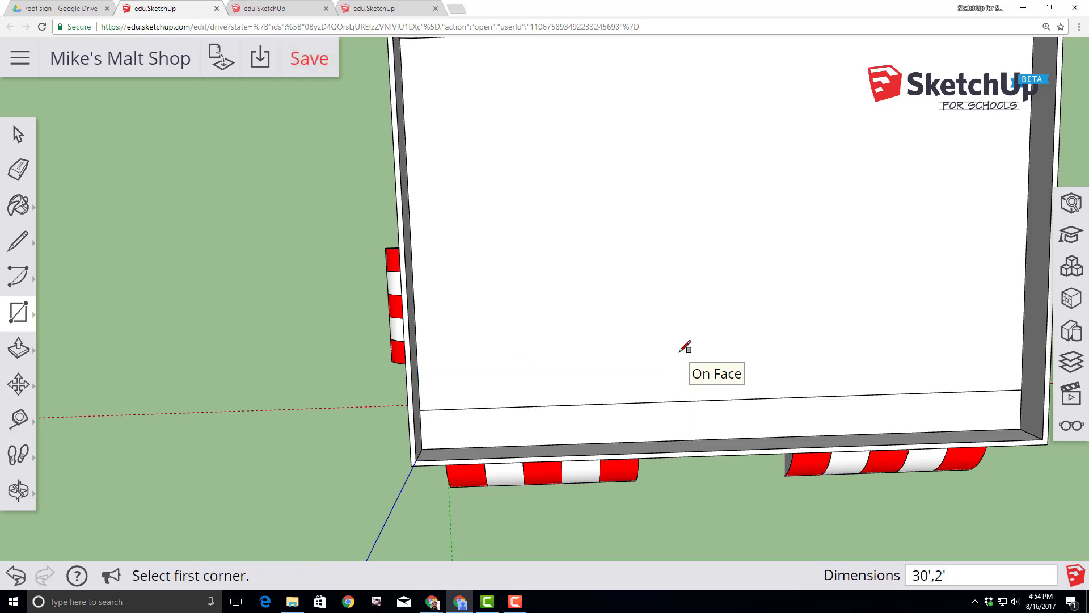
Push/Pull the narrow roof rectangle up 6' to form a raised sign wall
{"action": "scroll", "coordinate": [686, 348], "scroll_direction": "down", "scroll_amount": 1}
{"action": "left_click", "coordinate": [18, 350]}
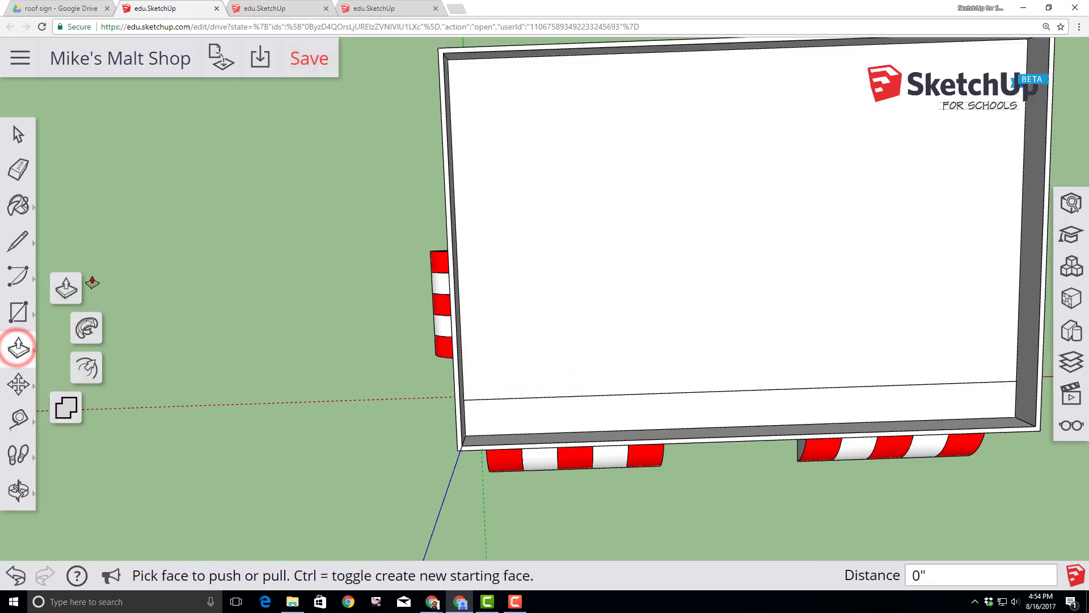
{"action": "left_click", "coordinate": [68, 287]}
{"action": "left_click_drag", "start_coordinate": [557, 417], "coordinate": [558, 451]}
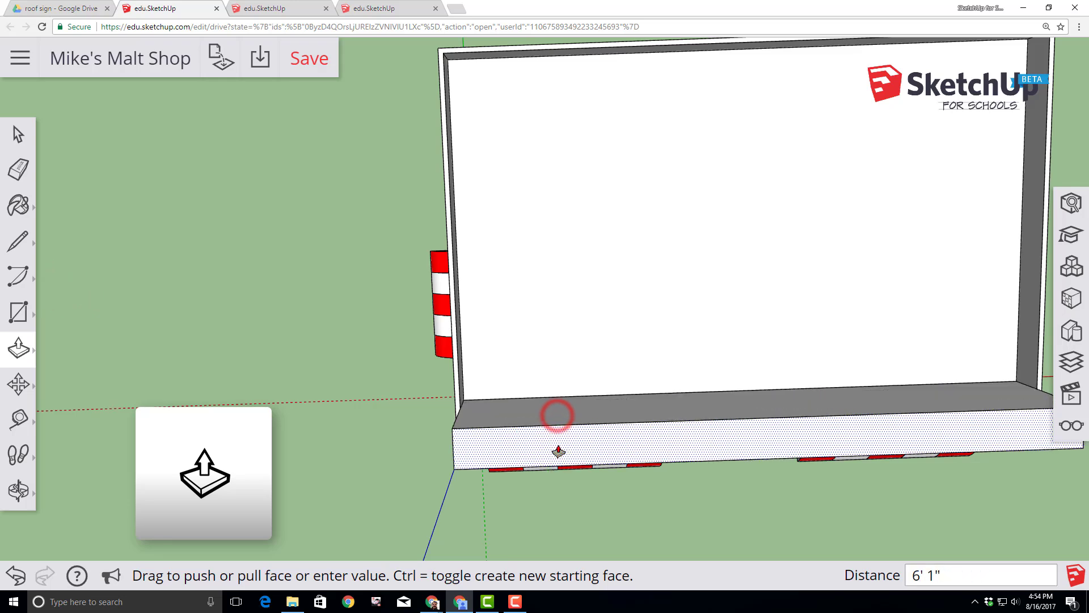
{"action": "type", "text": "6'"}
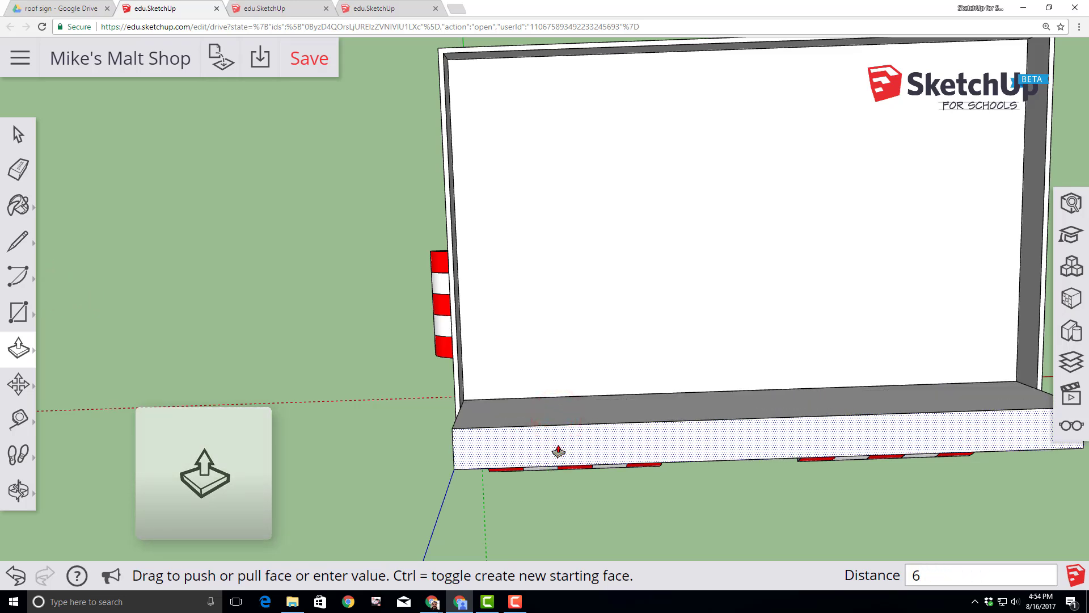
{"action": "key", "text": "Return"}
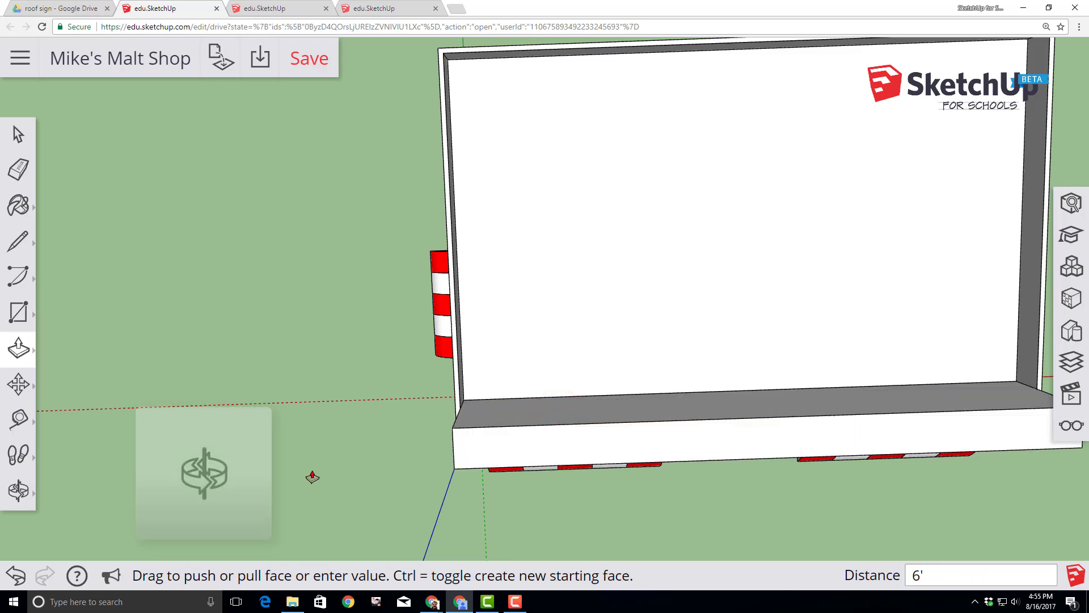
Pull the sign wall's front face out 3" so it is flush with the front of the parapet
{"action": "left_click", "coordinate": [13, 491]}
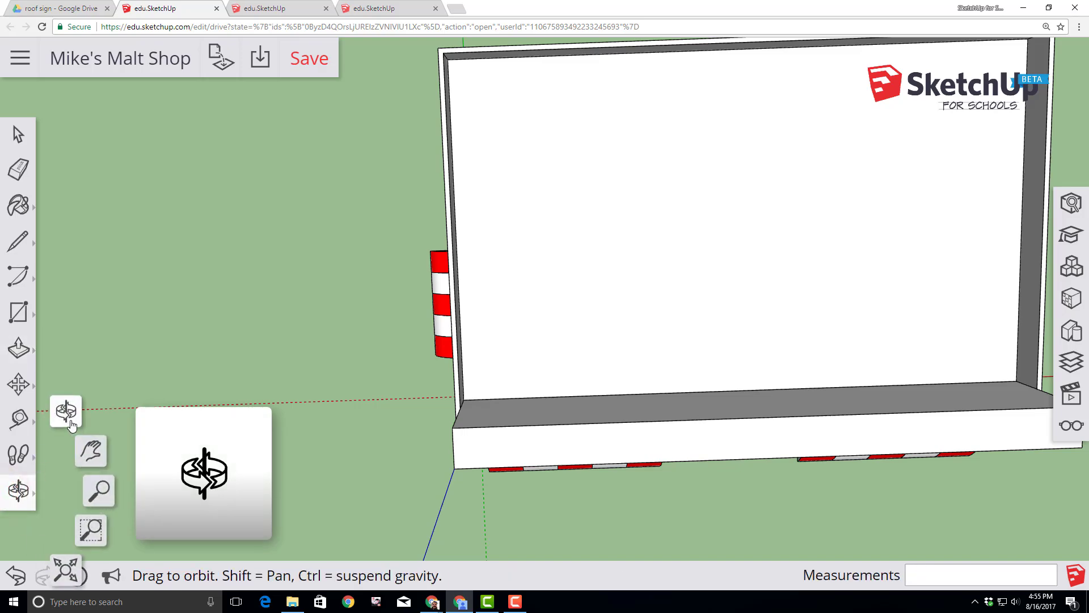
{"action": "left_click", "coordinate": [66, 410]}
{"action": "left_click_drag", "start_coordinate": [310, 497], "coordinate": [448, 253]}
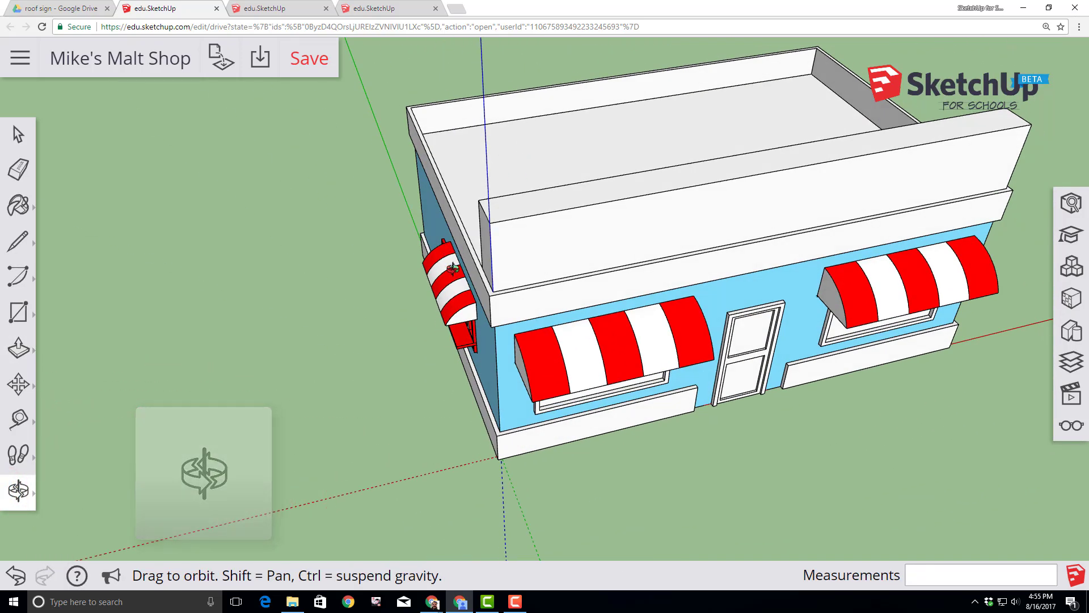
{"action": "left_click", "coordinate": [29, 352]}
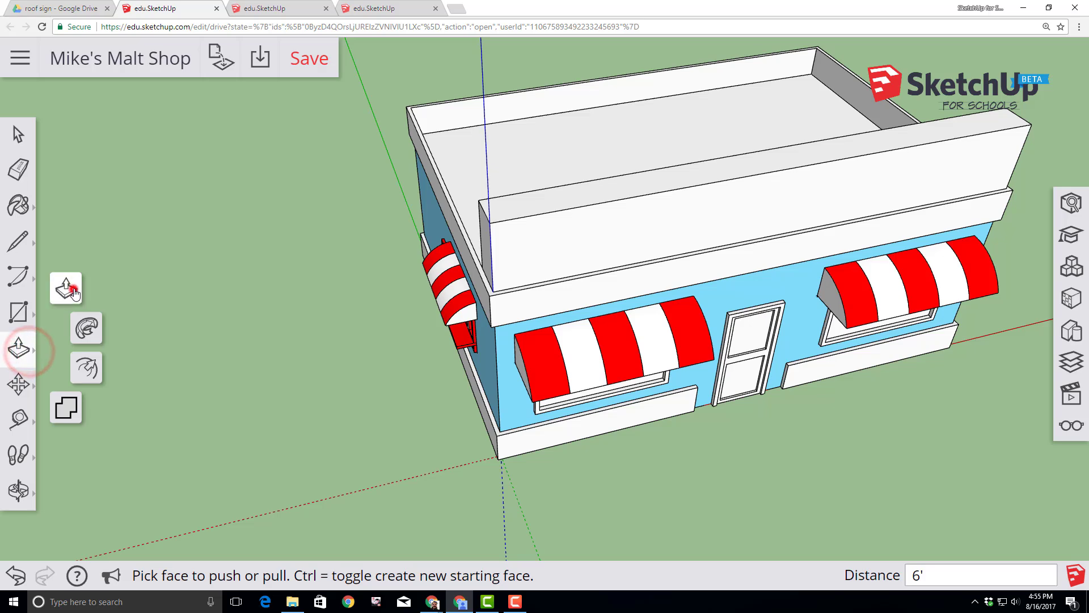
{"action": "left_click", "coordinate": [73, 288]}
{"action": "left_click", "coordinate": [585, 267]}
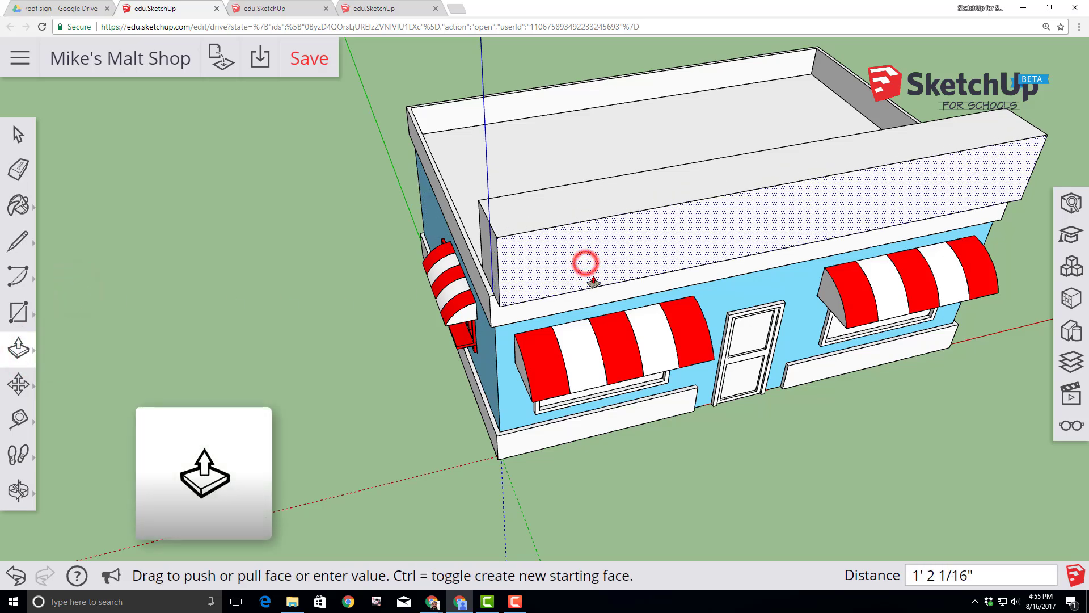
{"action": "left_click", "coordinate": [510, 327]}
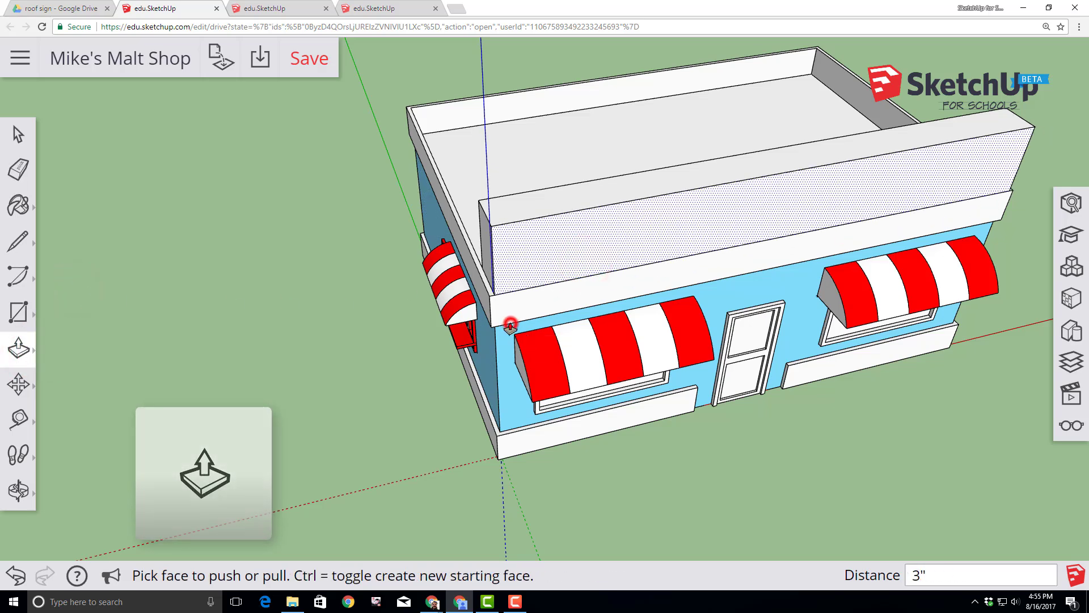
Pull both end faces of the sign wall out 3" so they are flush with the parapet's outer sides
{"action": "left_click", "coordinate": [490, 267]}
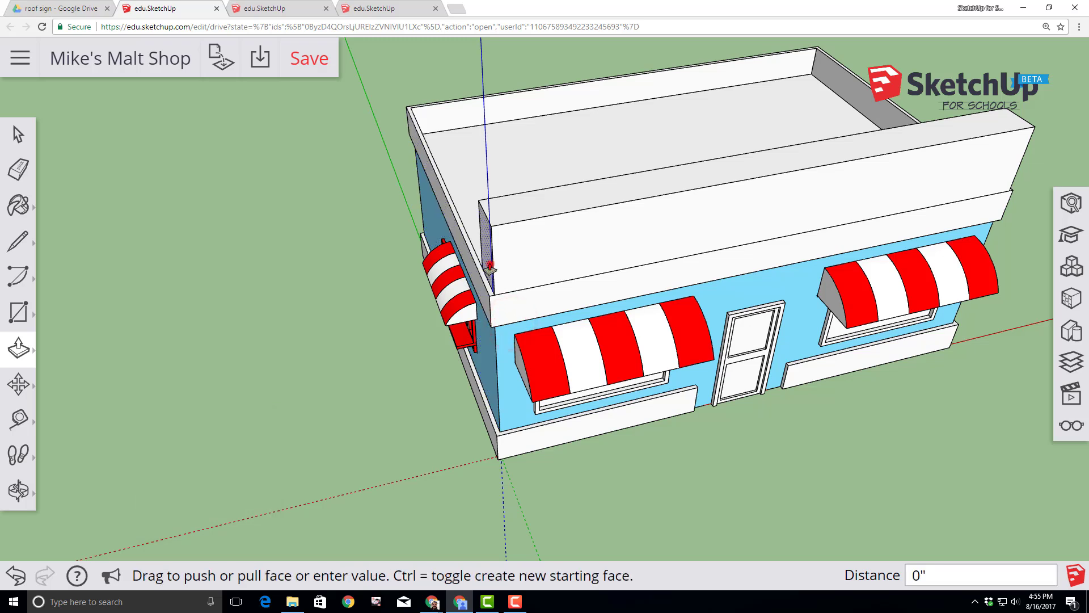
{"action": "left_click", "coordinate": [477, 292]}
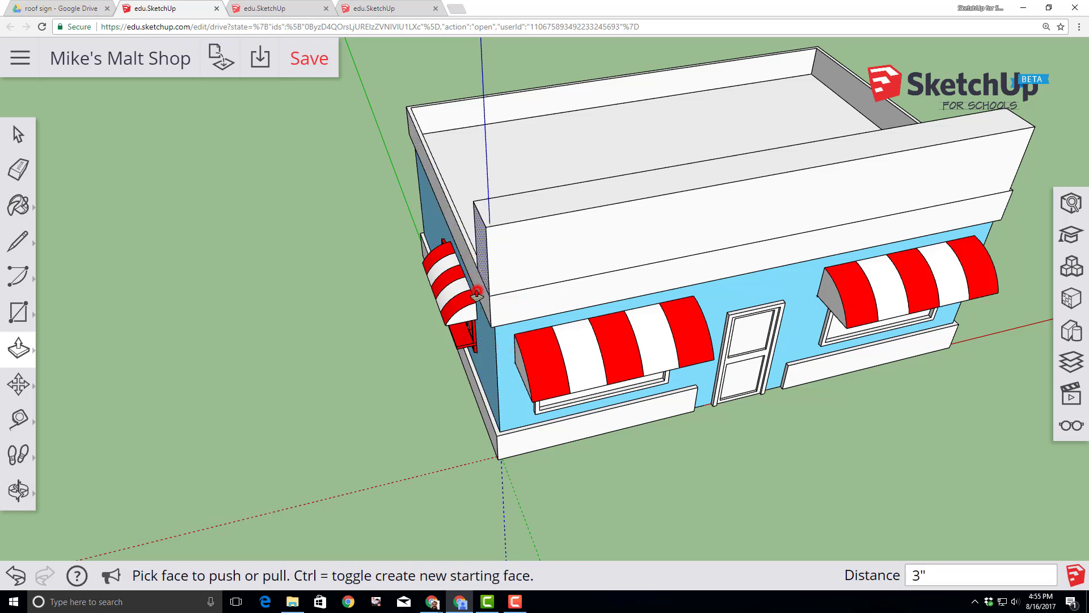
{"action": "left_click", "coordinate": [18, 490]}
{"action": "left_click", "coordinate": [75, 410]}
{"action": "left_click_drag", "start_coordinate": [993, 407], "coordinate": [453, 288]}
{"action": "left_click", "coordinate": [18, 347]}
{"action": "left_click", "coordinate": [69, 285]}
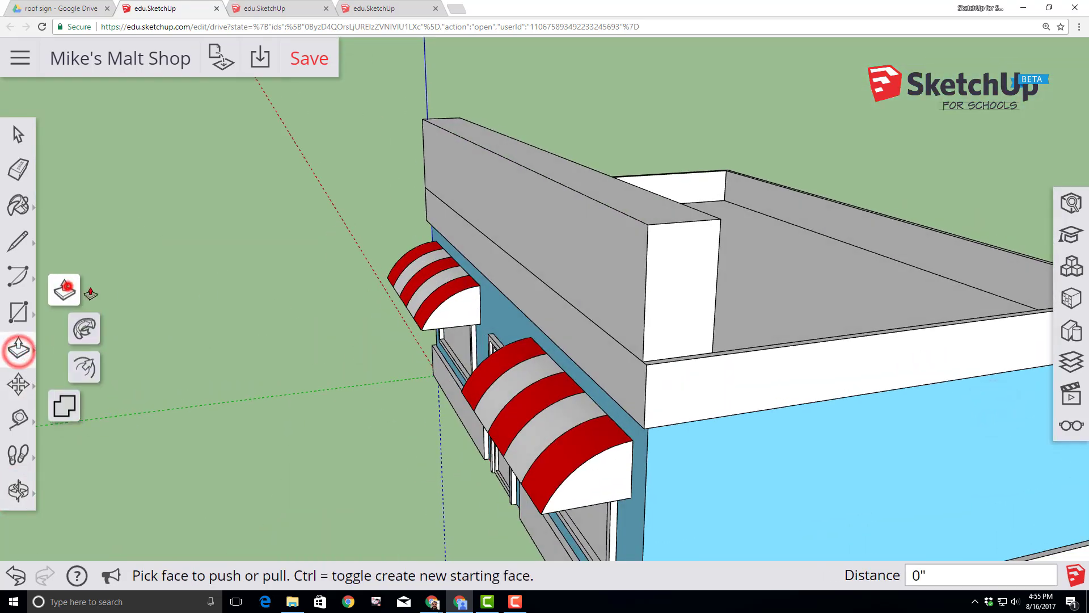
{"action": "double_click", "coordinate": [654, 312]}
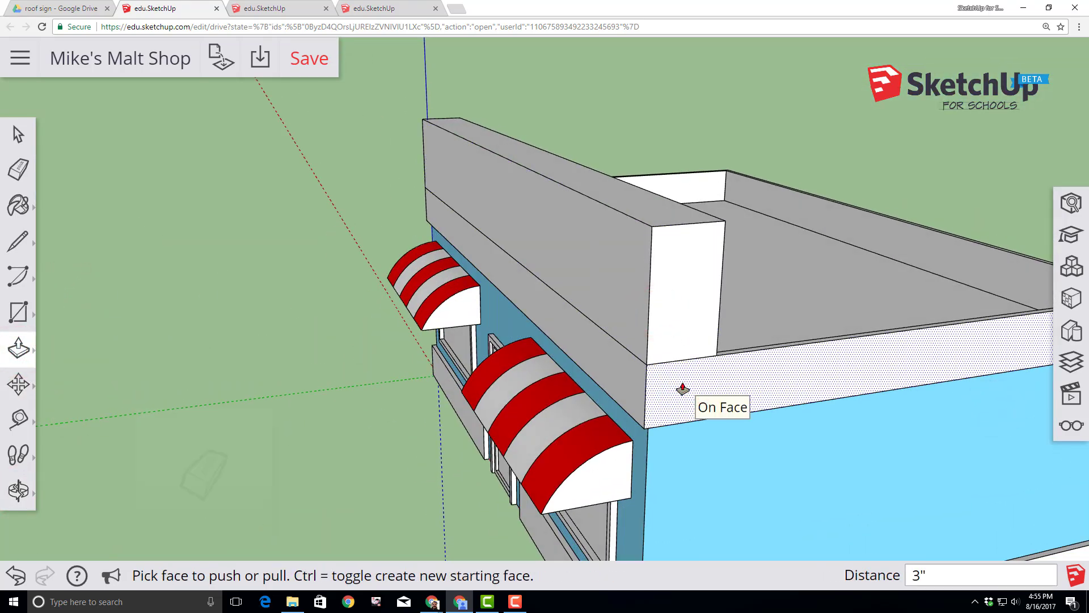
Erase the leftover edges between the sign wall and the parapet on the front and both ends, and save the model
{"action": "key", "text": "e"}
{"action": "left_click", "coordinate": [7, 169]}
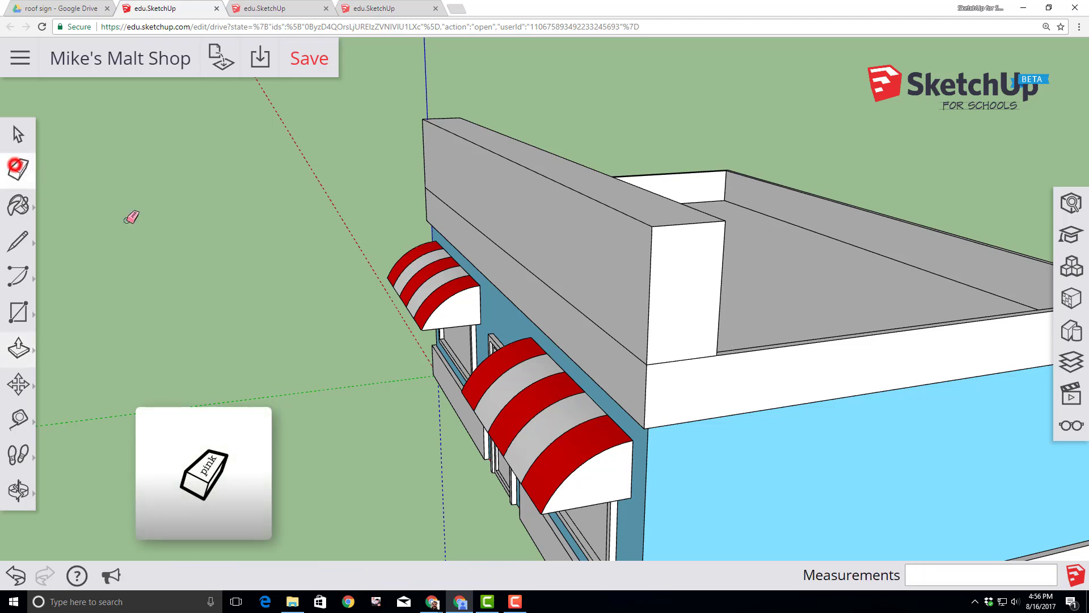
{"action": "left_click", "coordinate": [679, 361]}
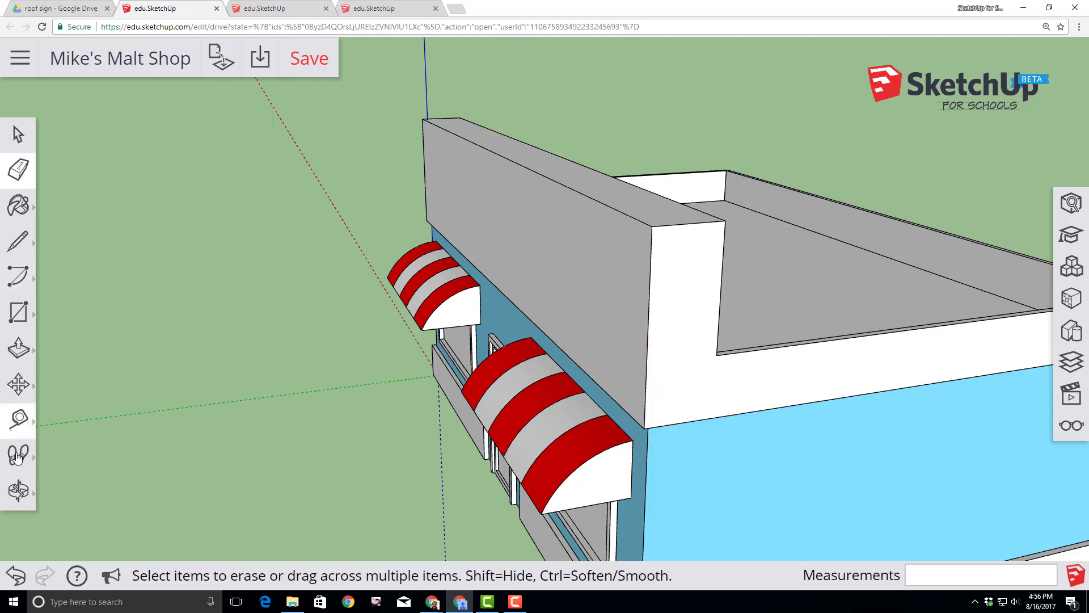
{"action": "left_click", "coordinate": [19, 491]}
{"action": "left_click", "coordinate": [65, 410]}
{"action": "mouse_move", "coordinate": [89, 390]}
{"action": "left_mouse_down"}
{"action": "mouse_move", "coordinate": [729, 404]}
{"action": "mouse_move", "coordinate": [397, 272]}
{"action": "left_mouse_up"}
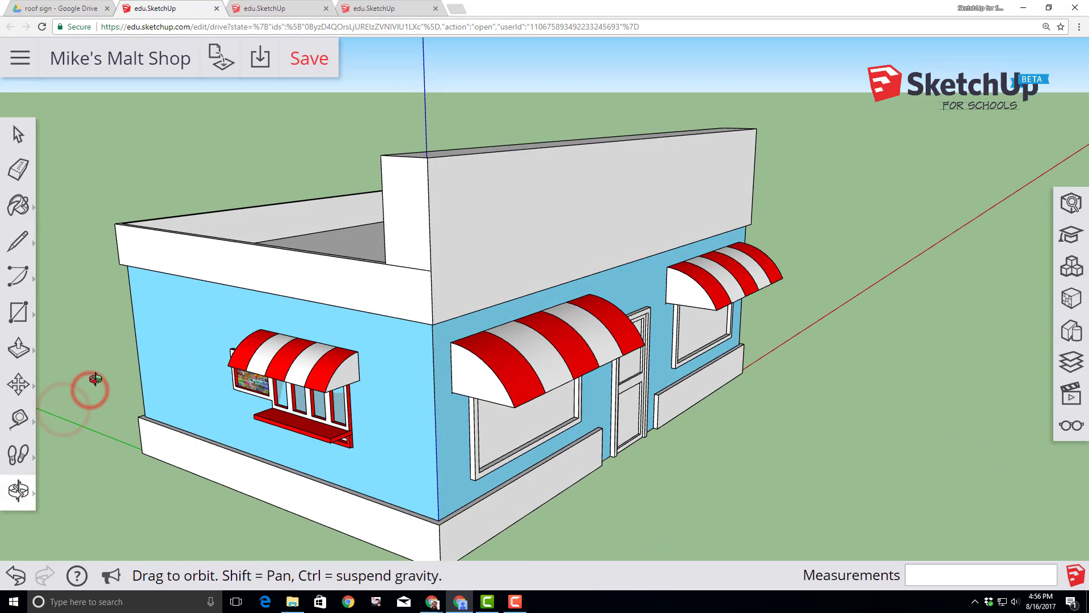
{"action": "left_click", "coordinate": [18, 169]}
{"action": "left_click", "coordinate": [400, 267]}
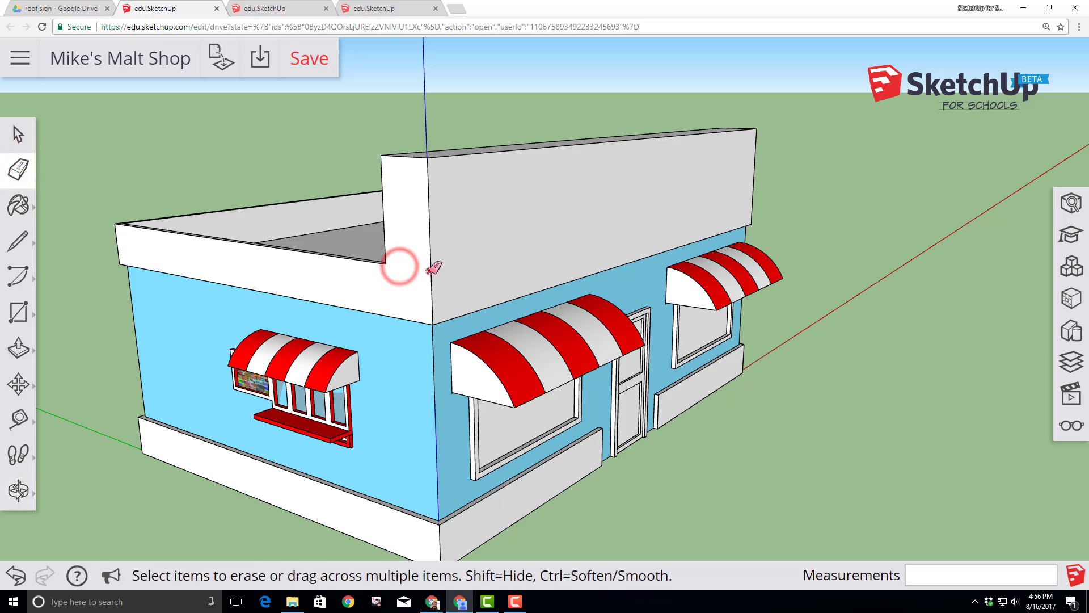
{"action": "left_click", "coordinate": [429, 271]}
{"action": "middle_click_drag", "start_coordinate": [452, 307], "coordinate": [452, 307]}
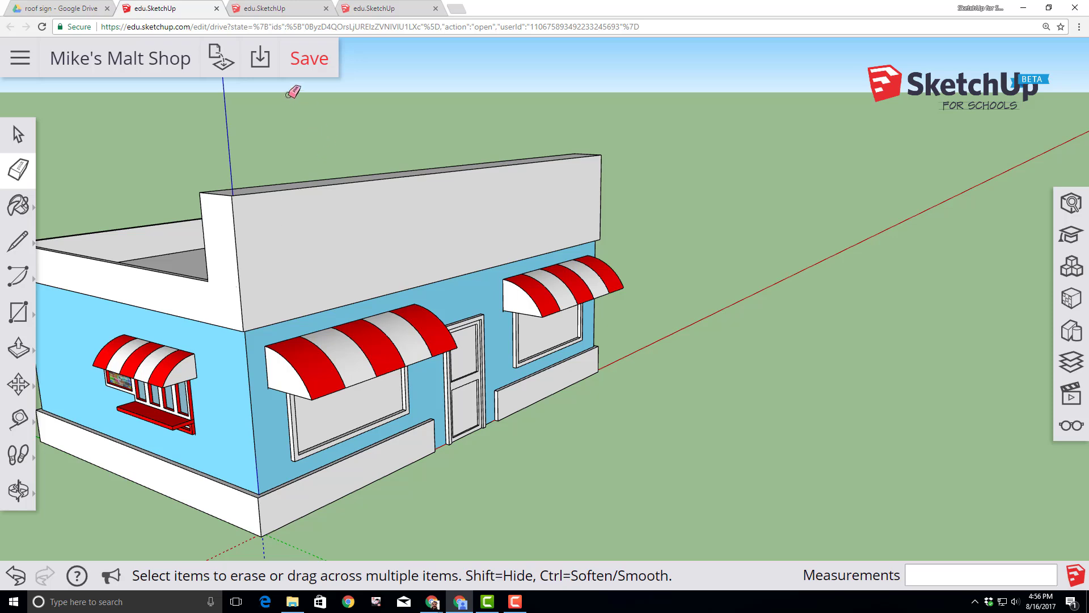
{"action": "left_click", "coordinate": [310, 58]}
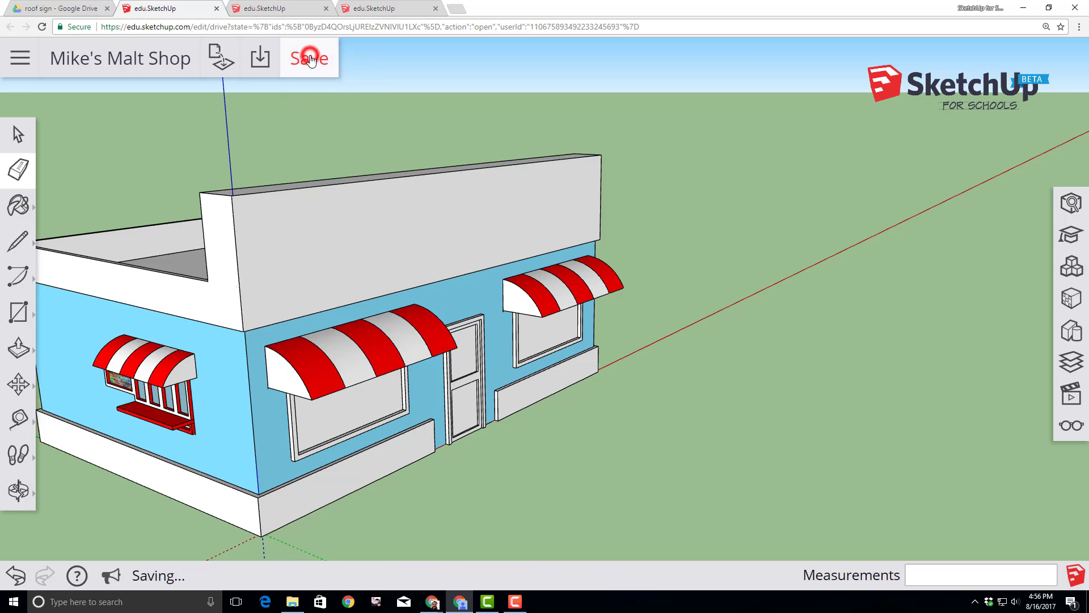
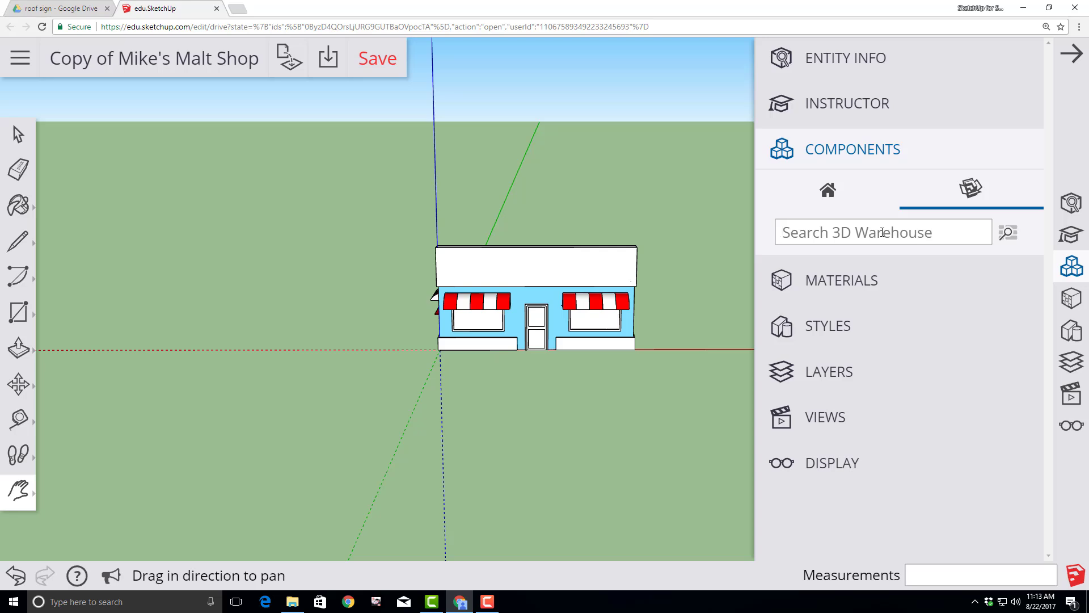
Search the online component library for "SketchUp for Schools ice cream" and place the Ice Cream Shop Sign by SketchUp on the front sign wall
{"action": "type", "text": "SketchUp for Schools ice cream"}
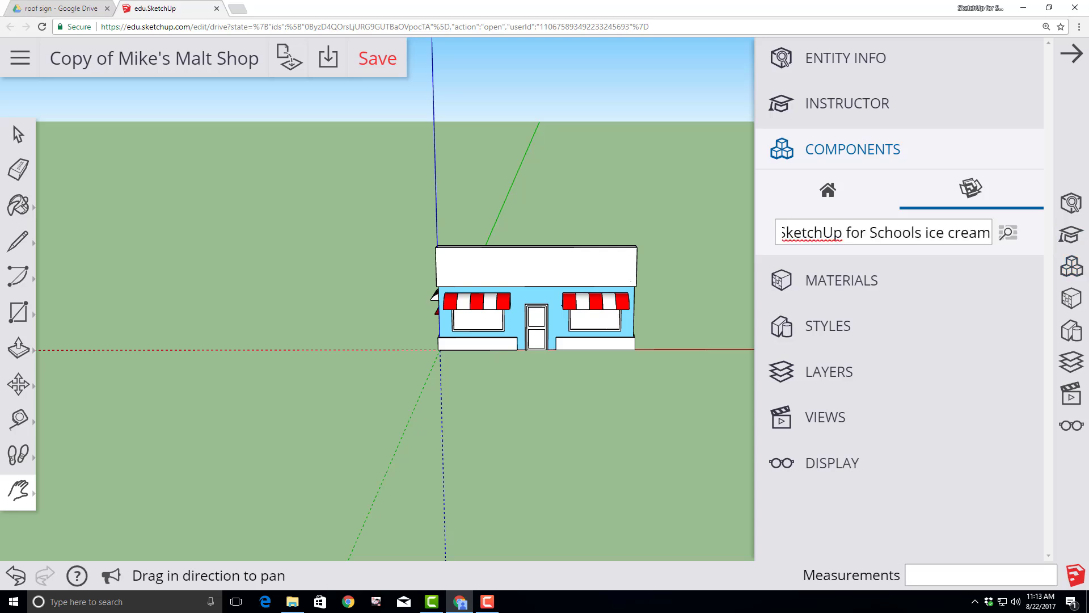
{"action": "key", "text": "Return"}
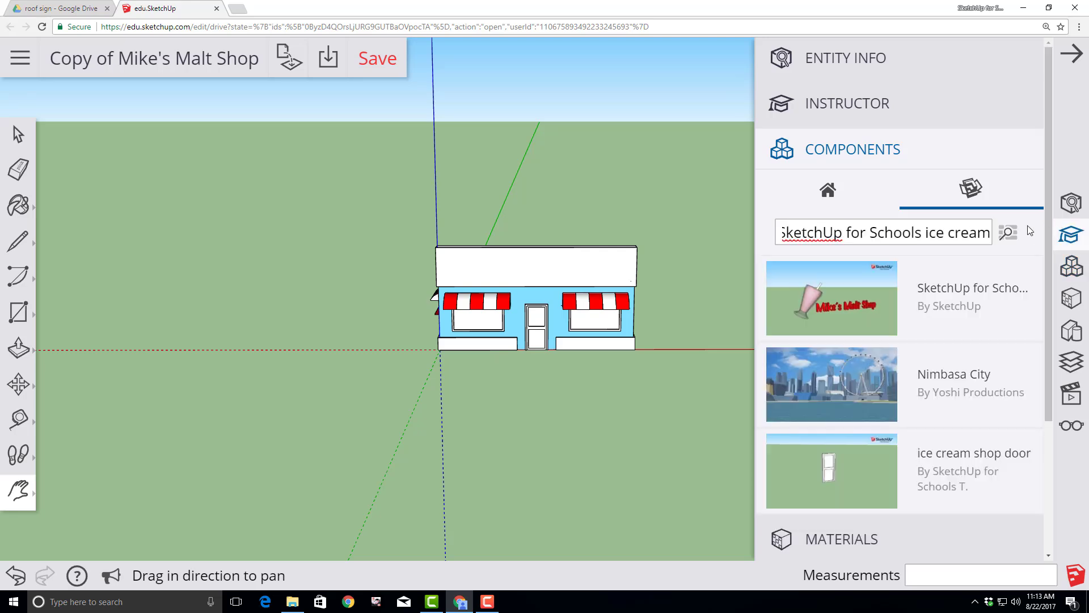
{"action": "left_click", "coordinate": [825, 313]}
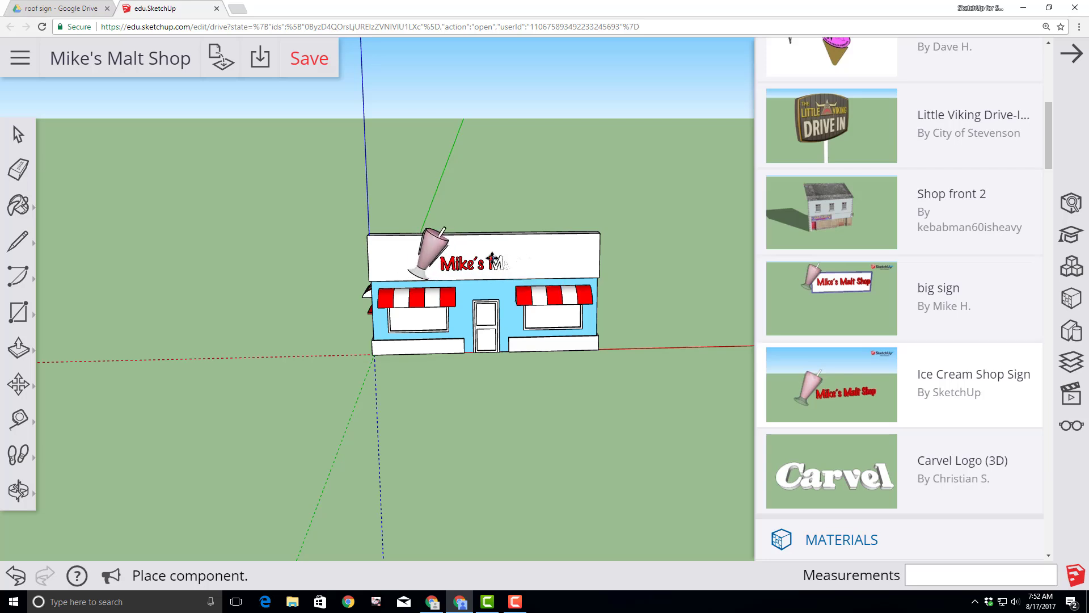
{"action": "left_click", "coordinate": [490, 256]}
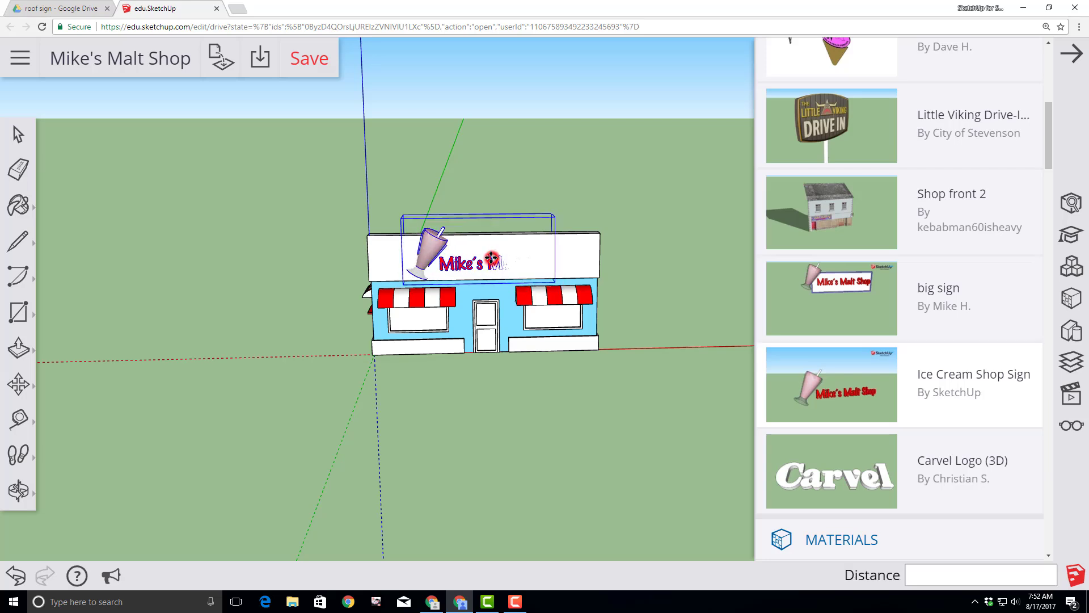
Move the shop sign slightly forward from the sign wall so its lettering and milkshake stand clear of the front face
{"action": "left_click", "coordinate": [19, 487]}
{"action": "left_click", "coordinate": [66, 410]}
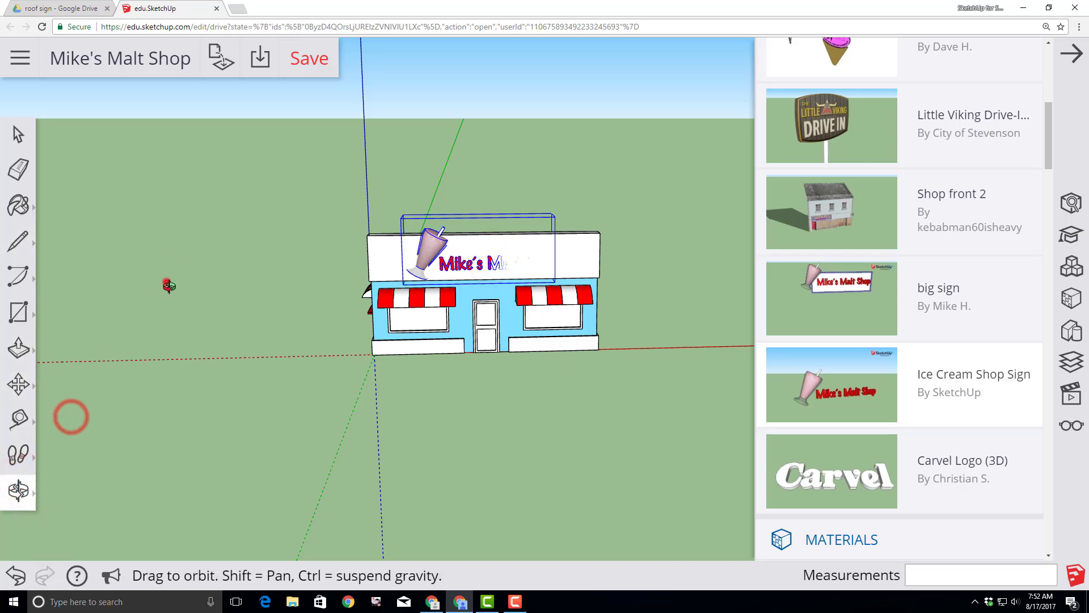
{"action": "middle_click_drag", "start_coordinate": [166, 282], "coordinate": [629, 334]}
{"action": "scroll", "coordinate": [645, 315], "scroll_direction": "up", "scroll_amount": 3}
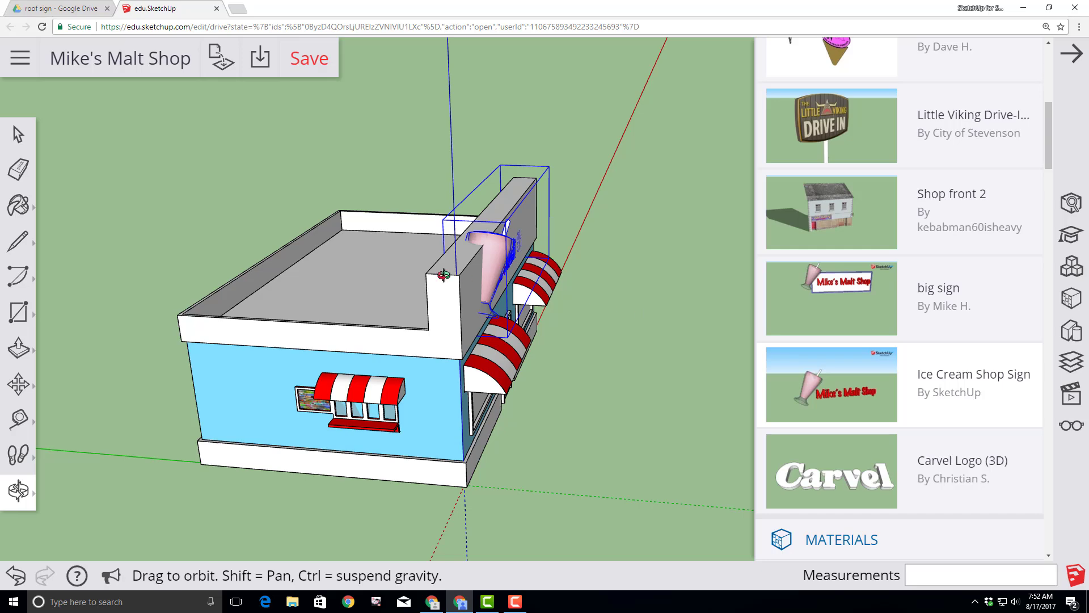
{"action": "scroll", "coordinate": [444, 275], "scroll_direction": "up", "scroll_amount": 2}
{"action": "left_click_drag", "start_coordinate": [360, 236], "coordinate": [418, 445]}
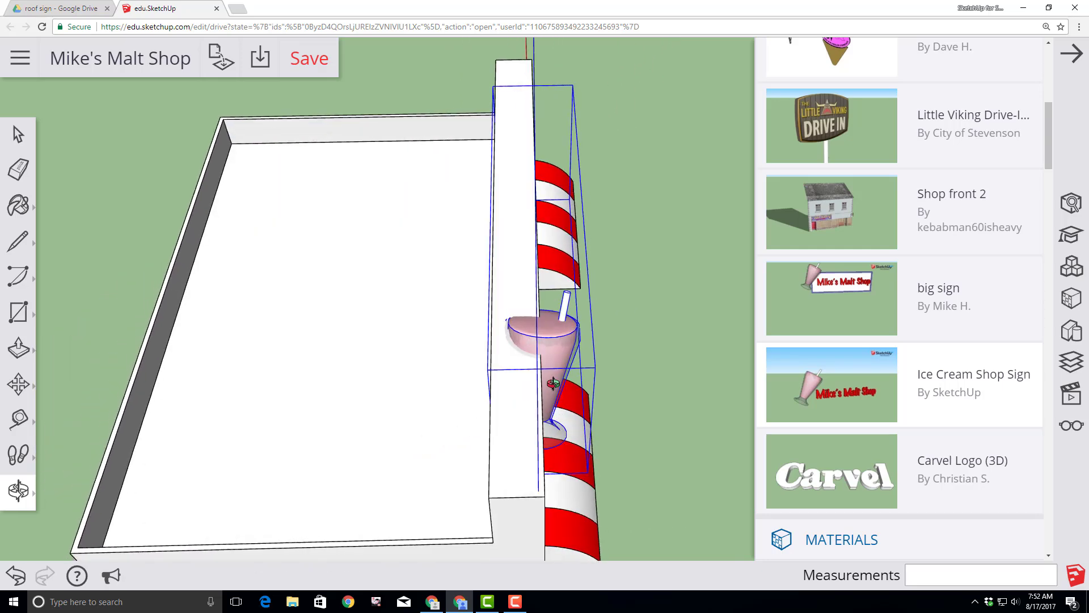
{"action": "scroll", "coordinate": [553, 384], "scroll_direction": "up", "scroll_amount": 2}
{"action": "left_click", "coordinate": [17, 385]}
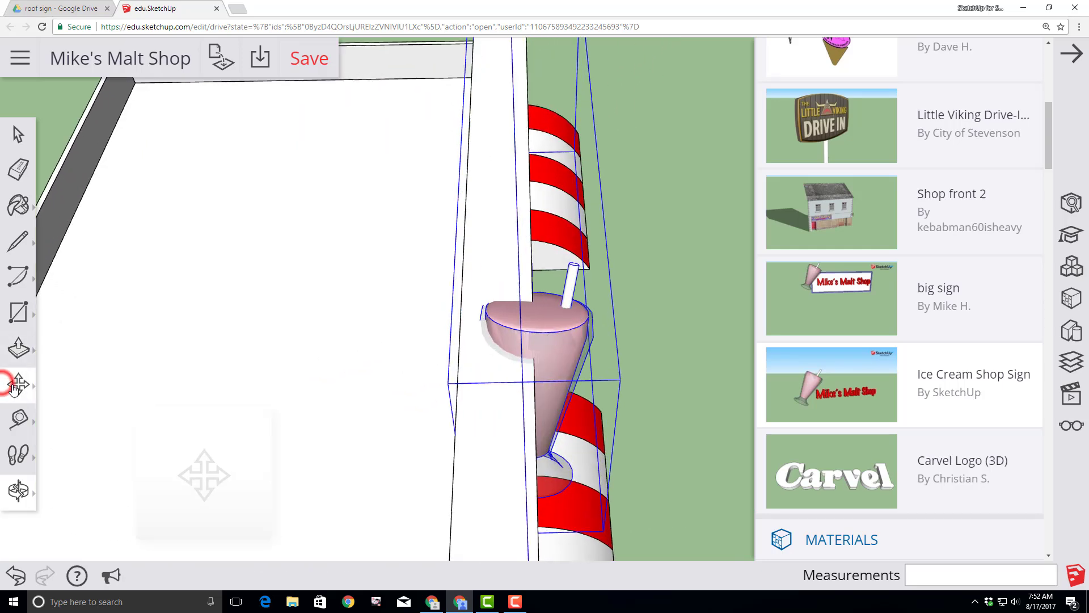
{"action": "left_click", "coordinate": [65, 343]}
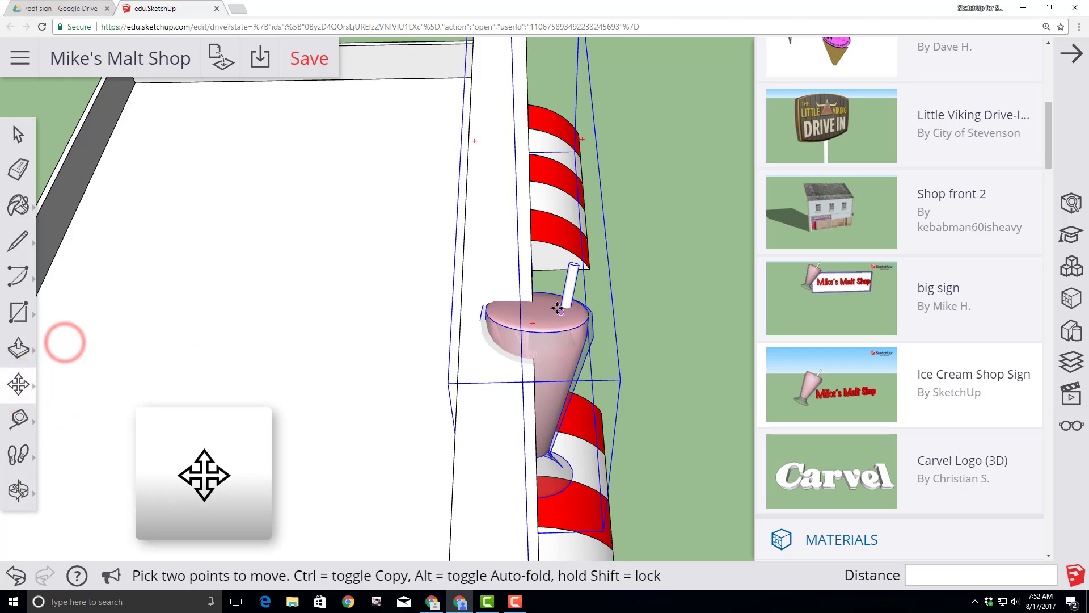
{"action": "left_click", "coordinate": [531, 335]}
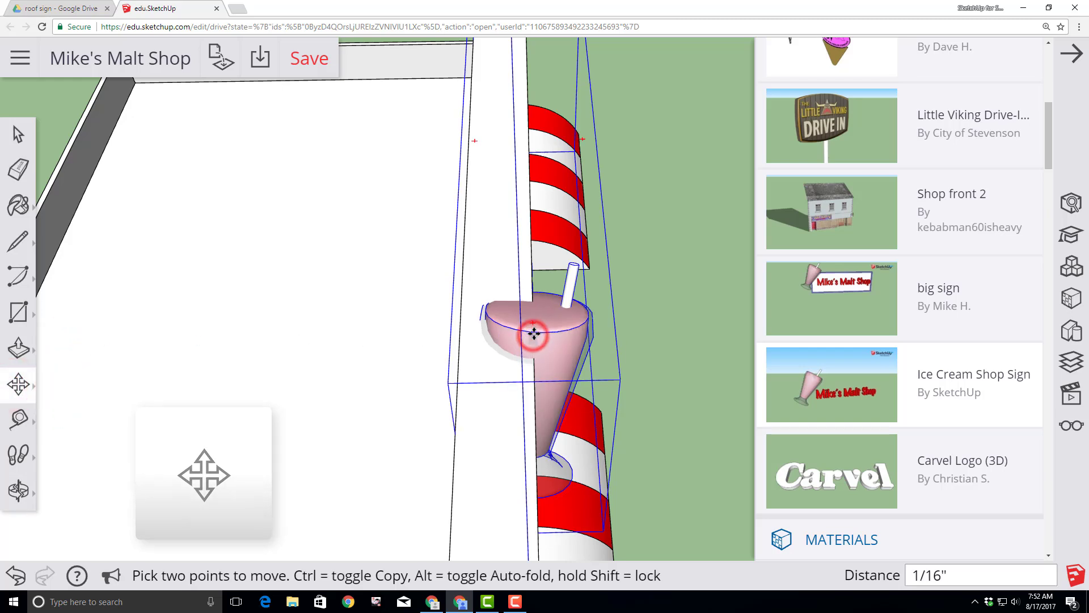
{"action": "left_click", "coordinate": [537, 333]}
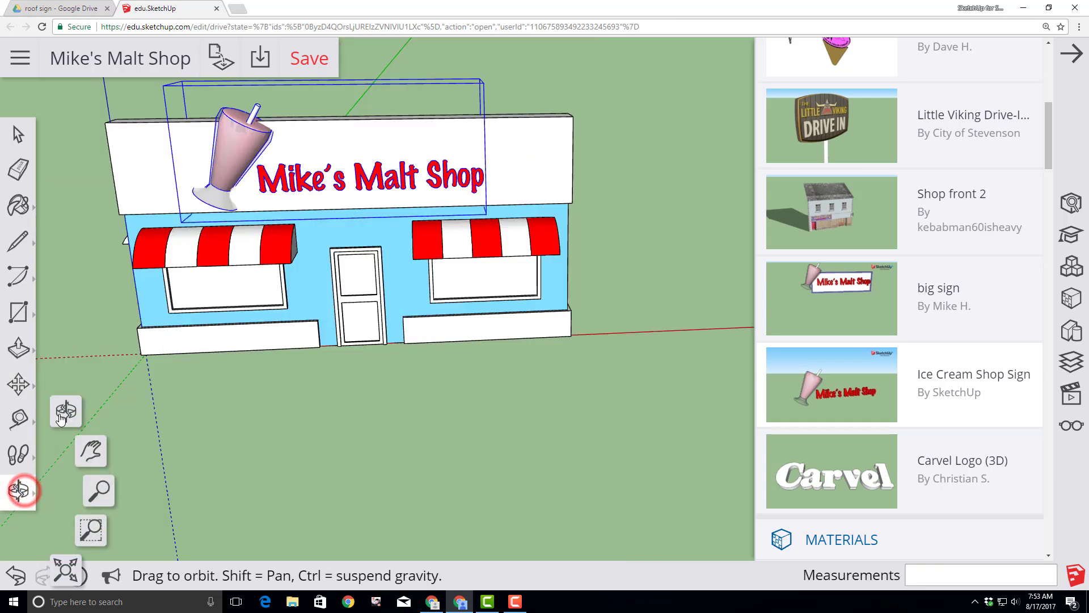
Draw a line across the sign wall's top face at its midpoint, from the back edge to the front edge
{"action": "left_click_drag", "start_coordinate": [94, 390], "coordinate": [625, 461]}
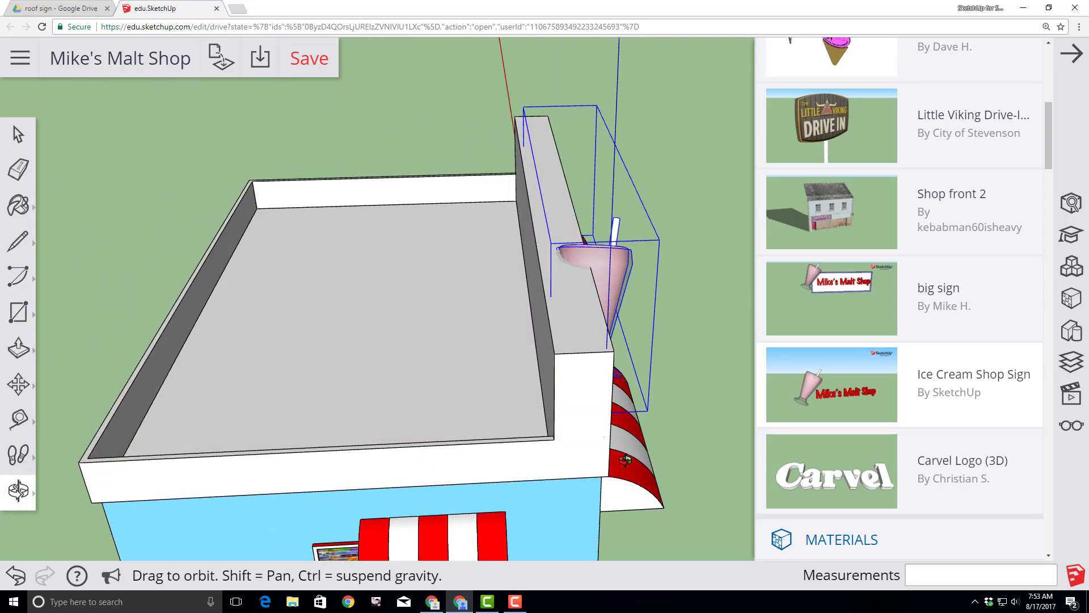
{"action": "left_click", "coordinate": [18, 241]}
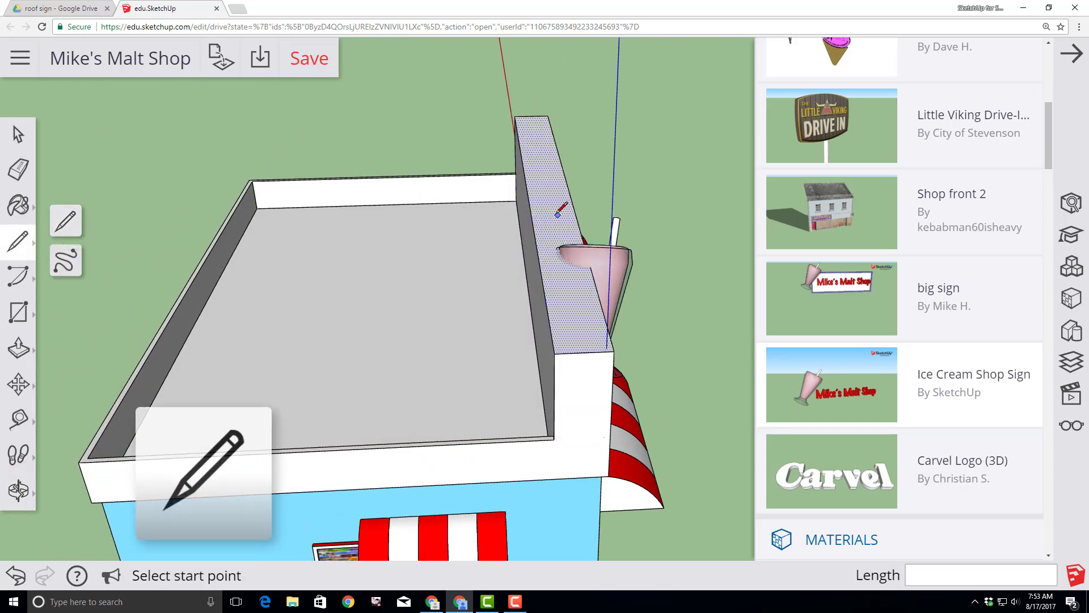
{"action": "left_click", "coordinate": [64, 227]}
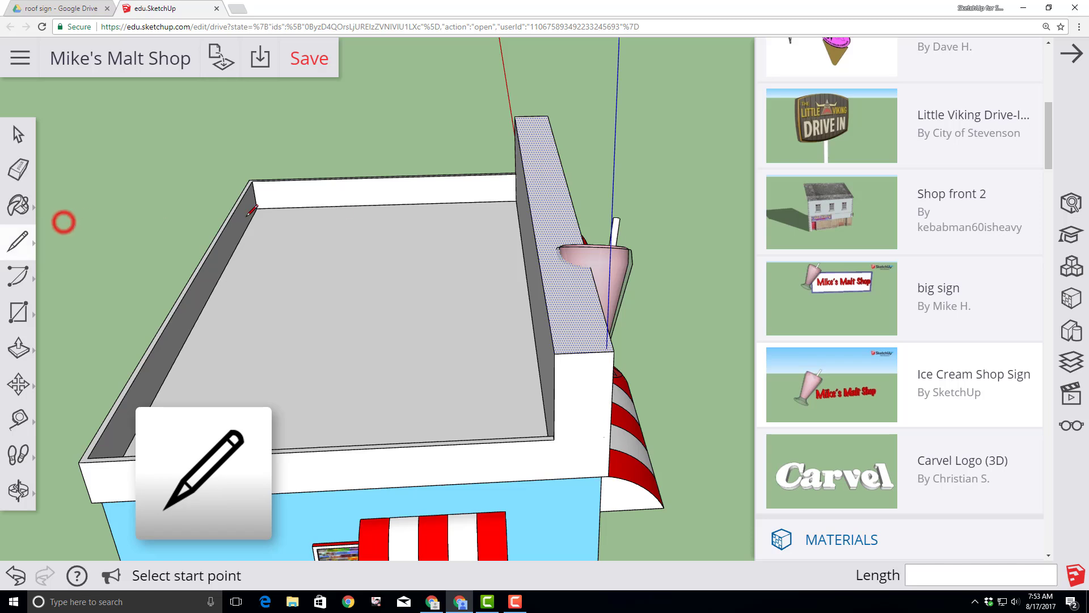
{"action": "left_click", "coordinate": [528, 200]}
{"action": "left_click", "coordinate": [569, 199]}
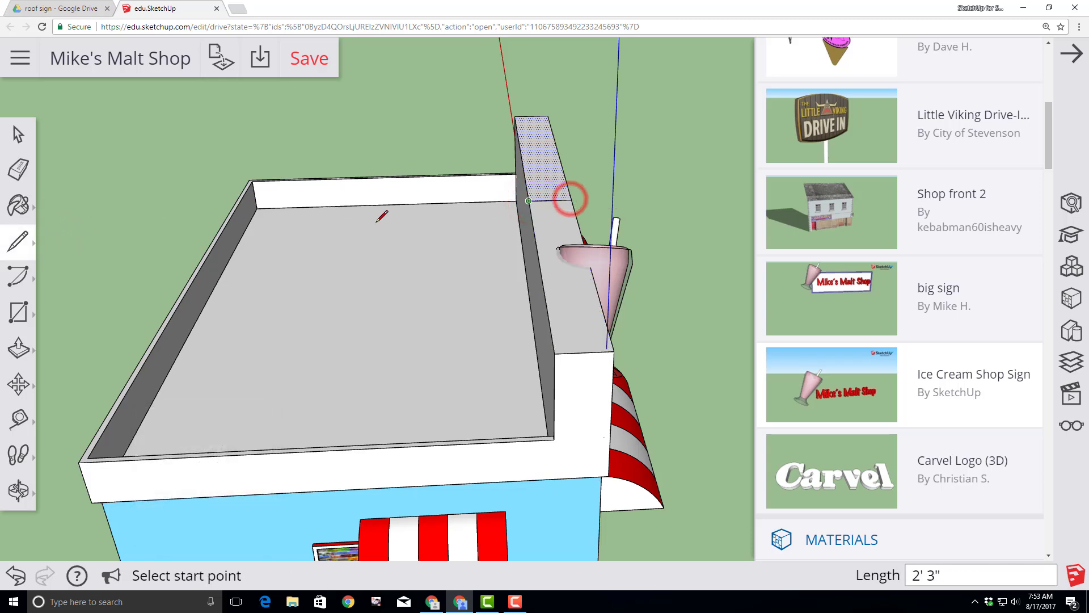
Draw a rectangle about 3' 7 11/16" by 2' 3" on the sign wall's top face at the end nearest the milkshake
{"action": "left_click", "coordinate": [18, 312]}
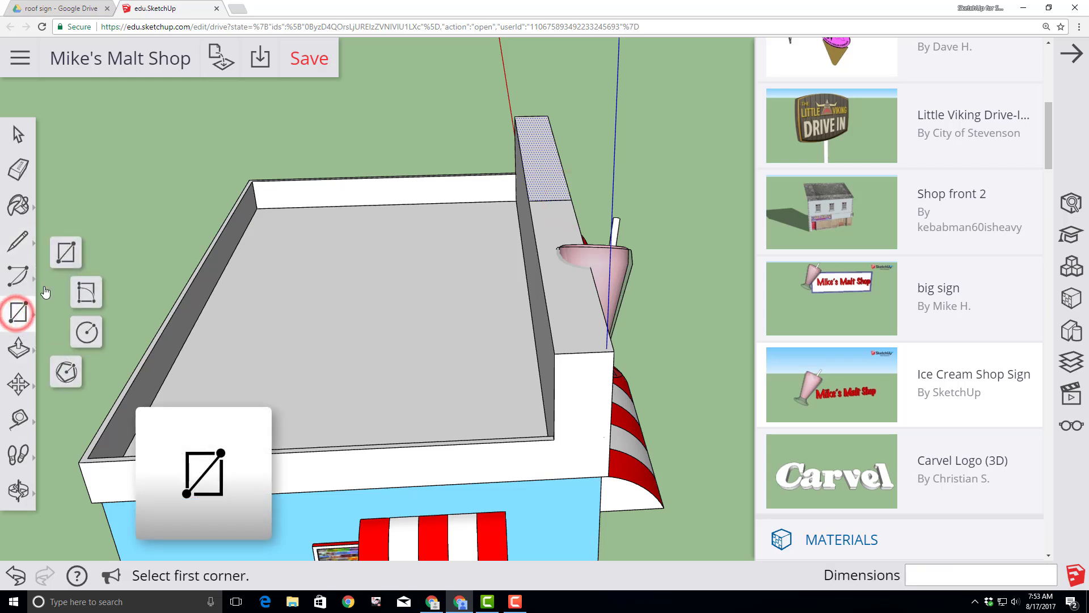
{"action": "left_click", "coordinate": [66, 252]}
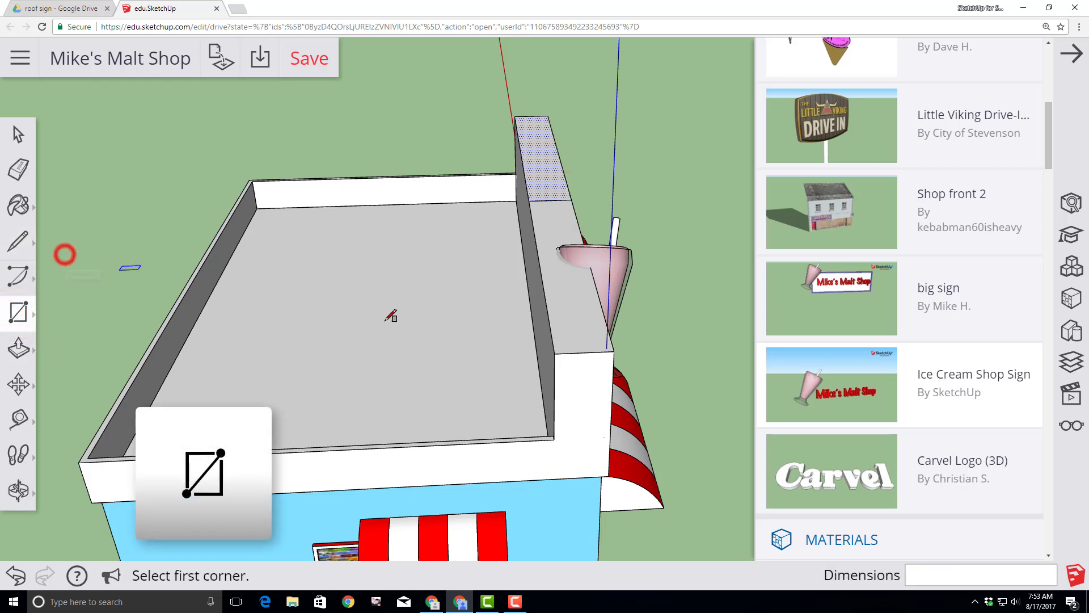
{"action": "left_click", "coordinate": [554, 353]}
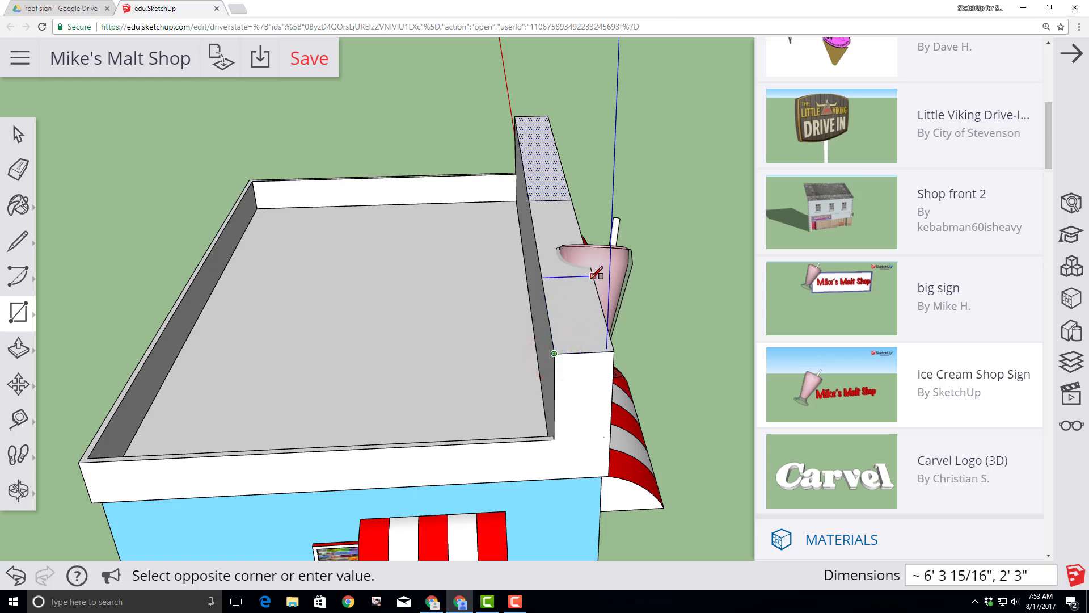
{"action": "left_click", "coordinate": [601, 304]}
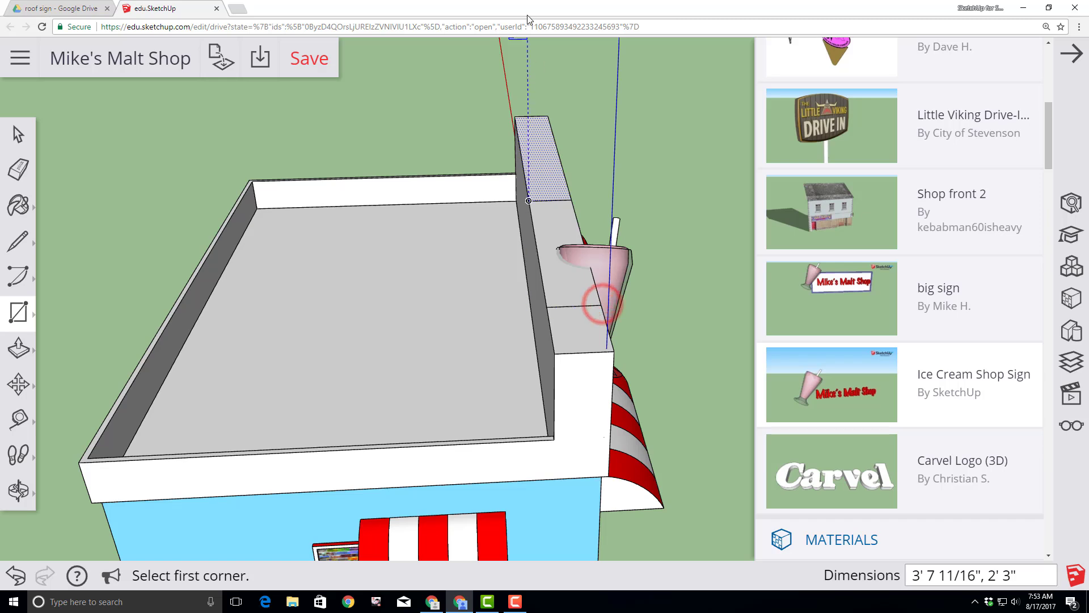
Draw a matching rectangle across the opposite end of the sign wall's top face, in line with the first one
{"action": "left_click", "coordinate": [18, 491]}
{"action": "left_click", "coordinate": [66, 414]}
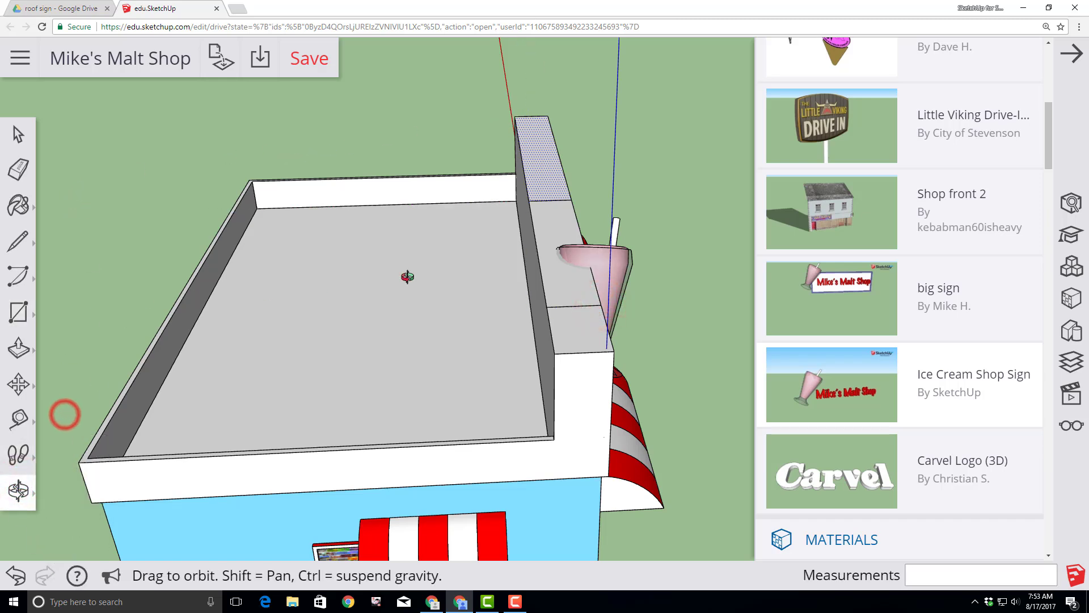
{"action": "left_click_drag", "start_coordinate": [711, 204], "coordinate": [241, 436]}
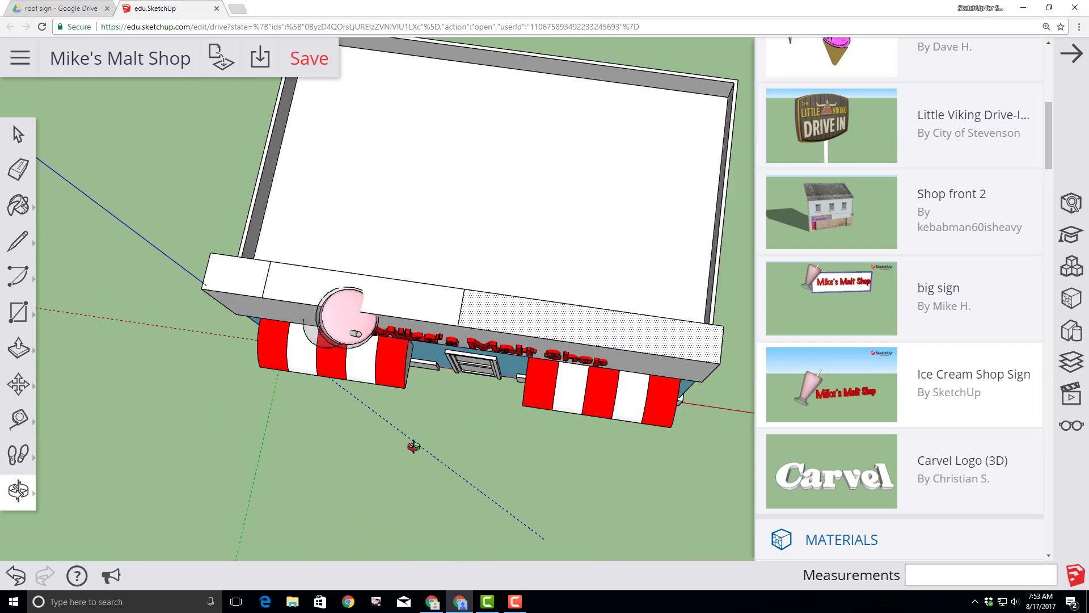
{"action": "left_click", "coordinate": [19, 314]}
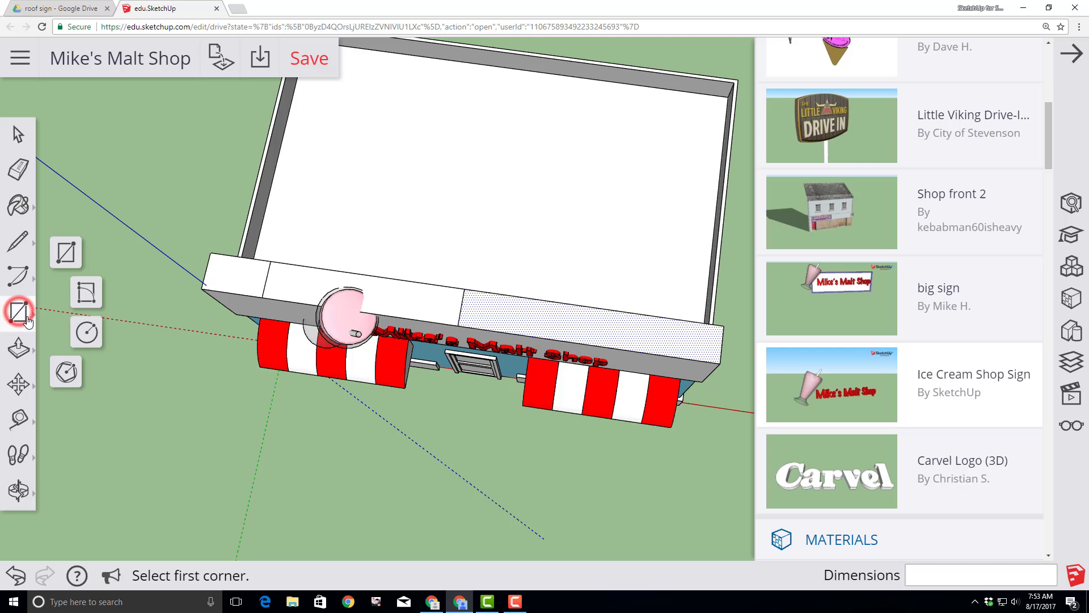
{"action": "left_click", "coordinate": [60, 249]}
{"action": "left_click", "coordinate": [720, 363]}
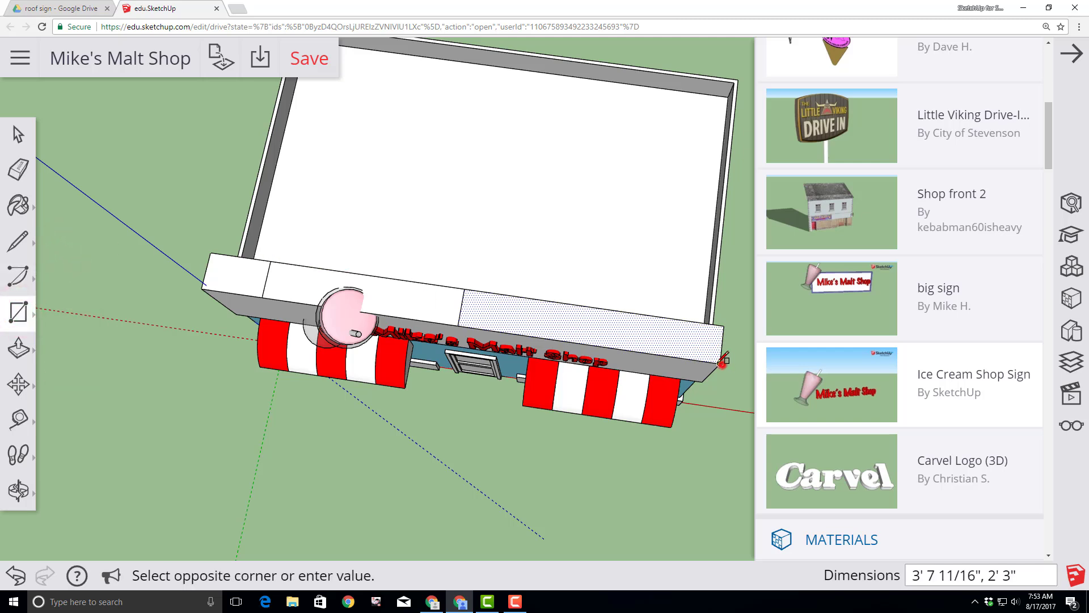
{"action": "left_click", "coordinate": [663, 316]}
Move the middle line on the sign wall's top up 4' along the blue axis to form a peak
{"action": "left_click", "coordinate": [18, 491]}
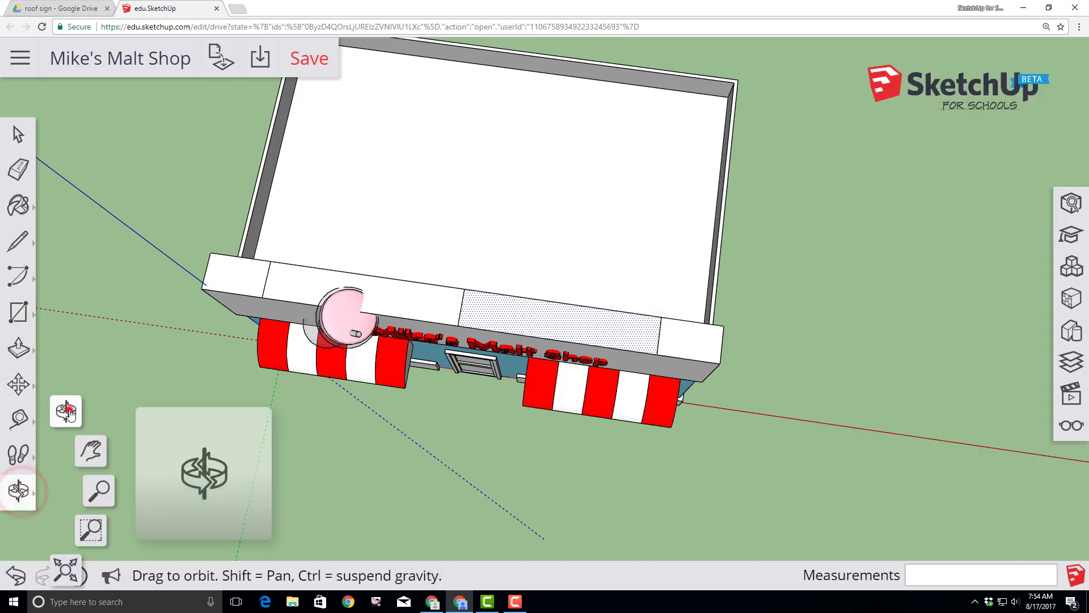
{"action": "left_click", "coordinate": [68, 413]}
{"action": "left_click_drag", "start_coordinate": [309, 464], "coordinate": [418, 172]}
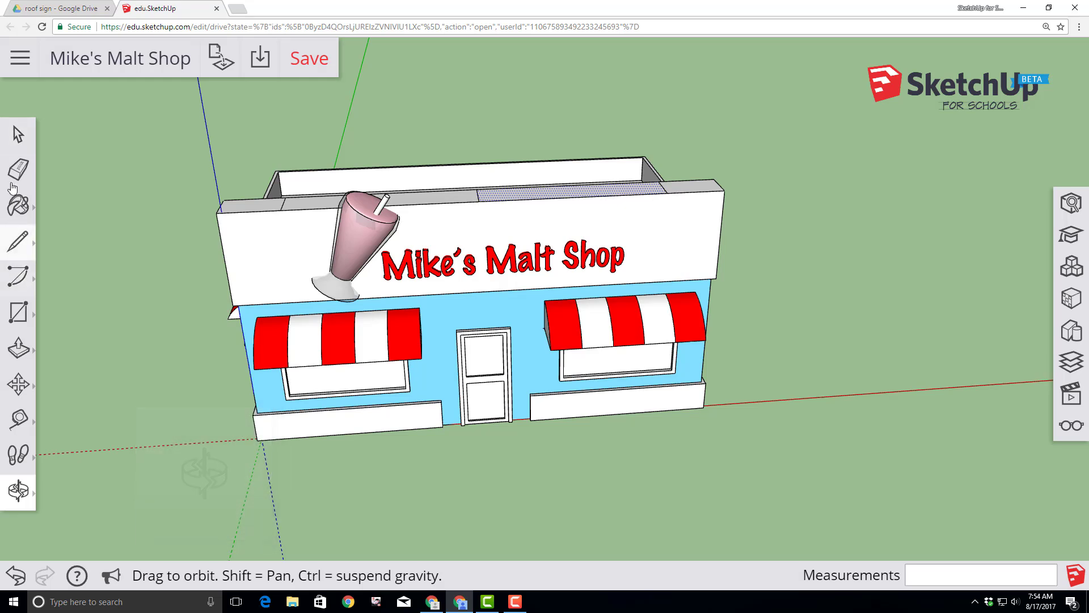
{"action": "left_click", "coordinate": [20, 133]}
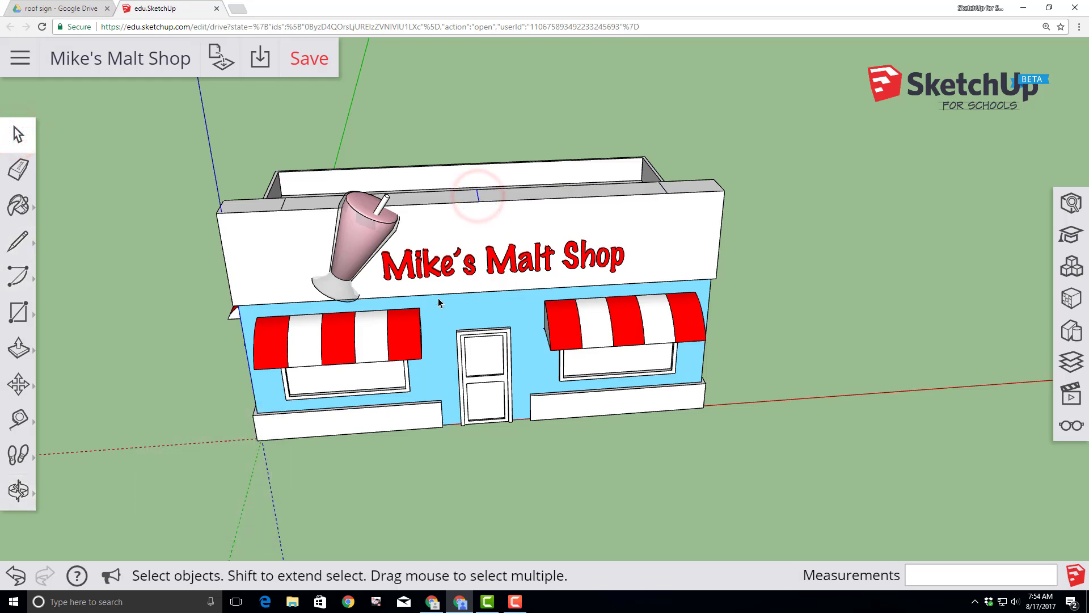
{"action": "left_click", "coordinate": [18, 385]}
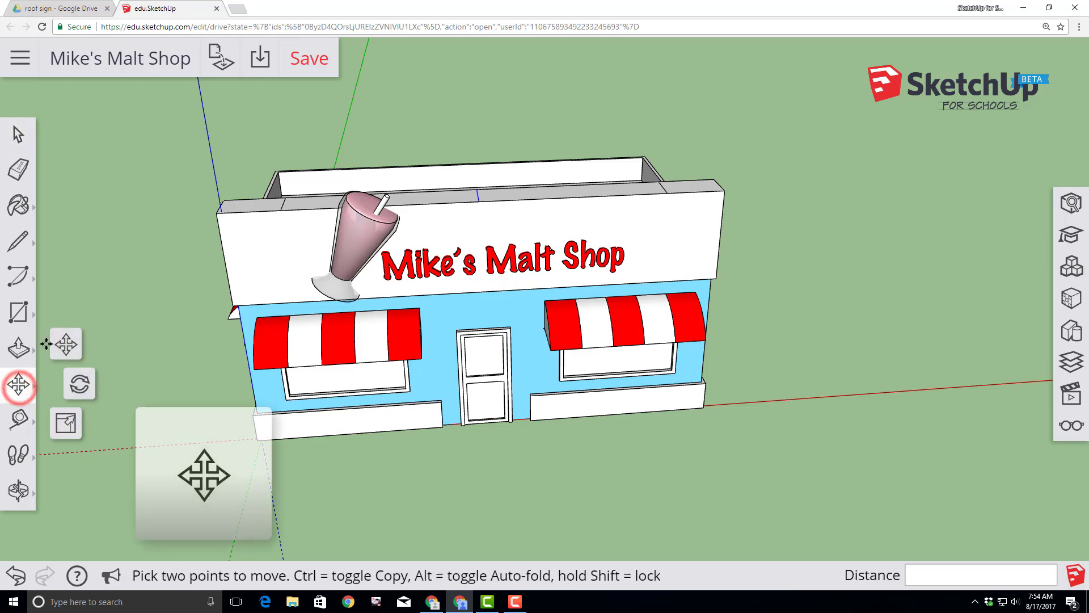
{"action": "left_click", "coordinate": [62, 346]}
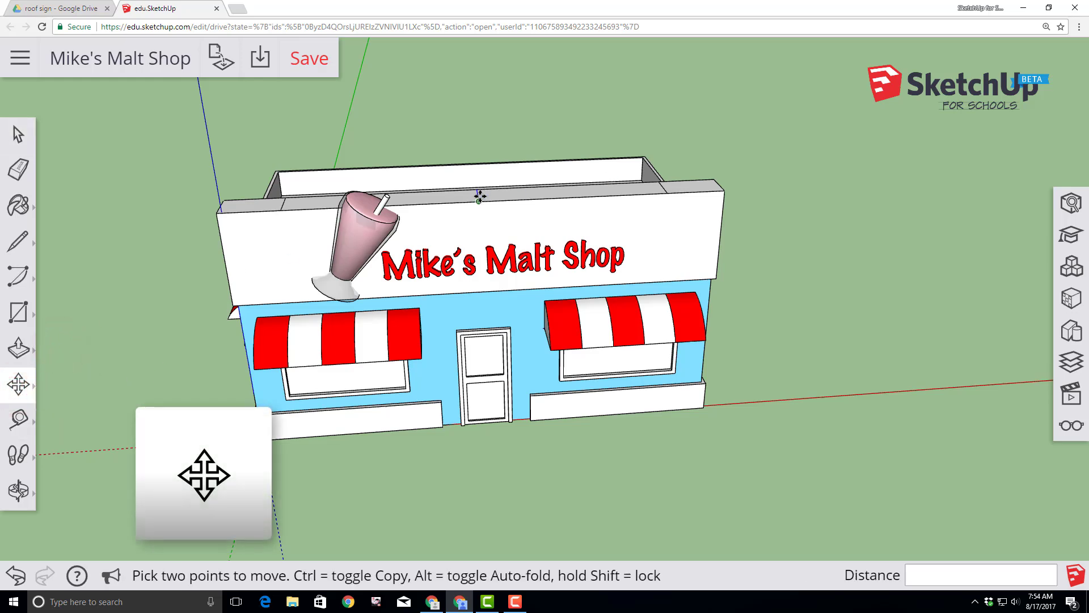
{"action": "scroll", "coordinate": [477, 194], "scroll_direction": "up", "scroll_amount": 4}
{"action": "left_click", "coordinate": [478, 194]}
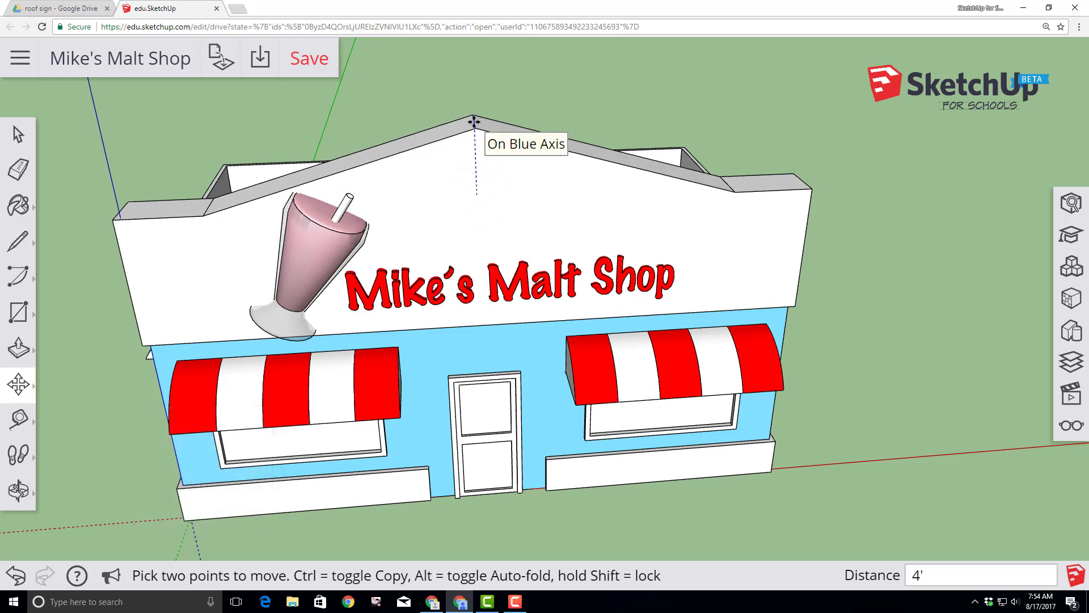
{"action": "key", "text": "Return"}
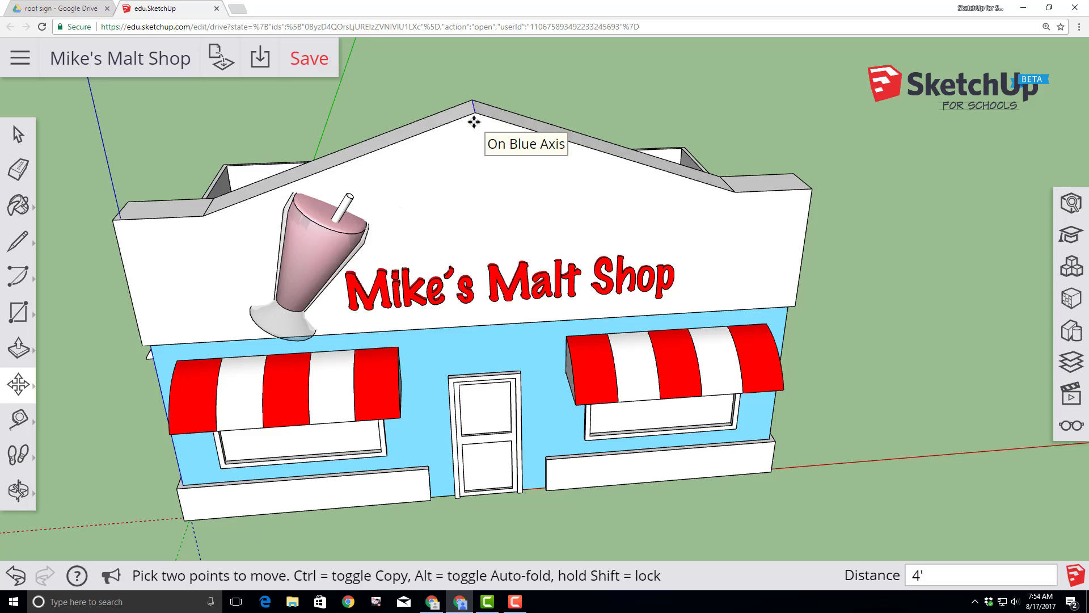
Offset the outline of the sign wall's peaked front face inward by 10"
{"action": "middle_click_drag", "start_coordinate": [238, 238], "coordinate": [112, 458]}
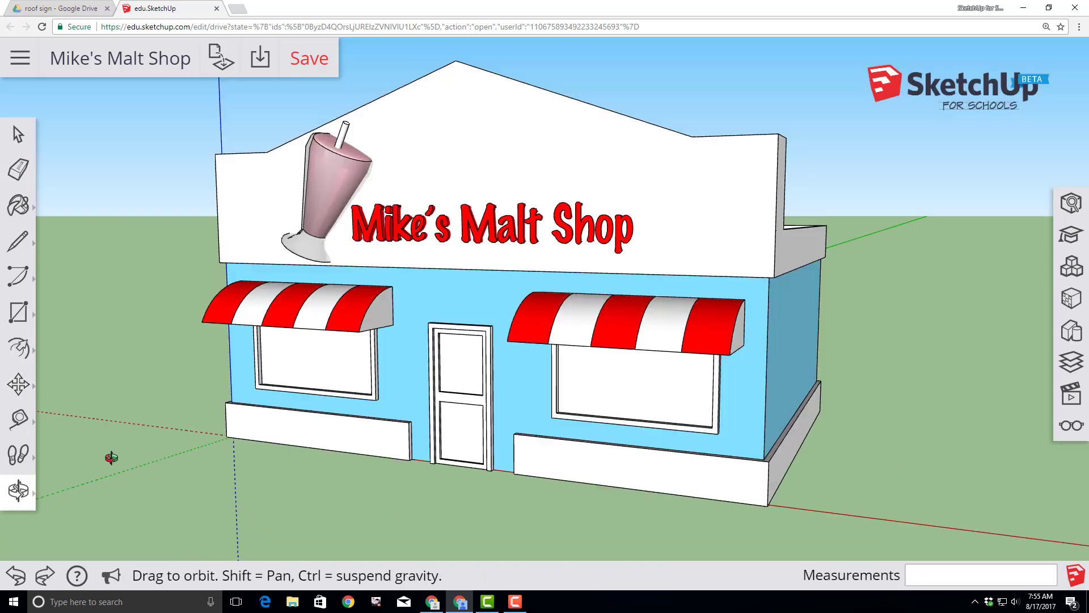
{"action": "left_click_drag", "start_coordinate": [140, 491], "coordinate": [99, 465]}
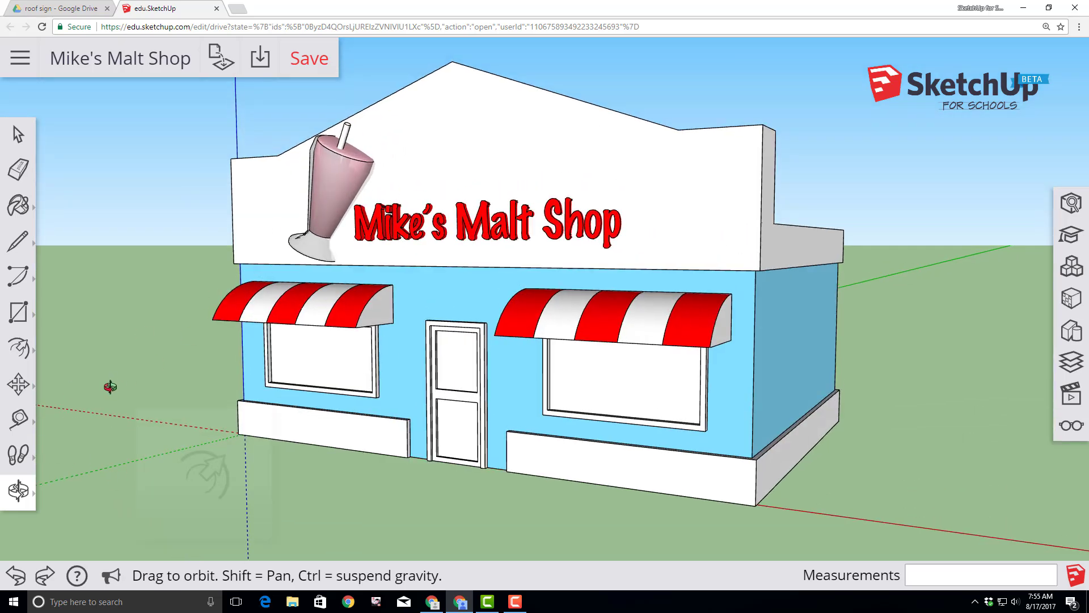
{"action": "left_click", "coordinate": [19, 350]}
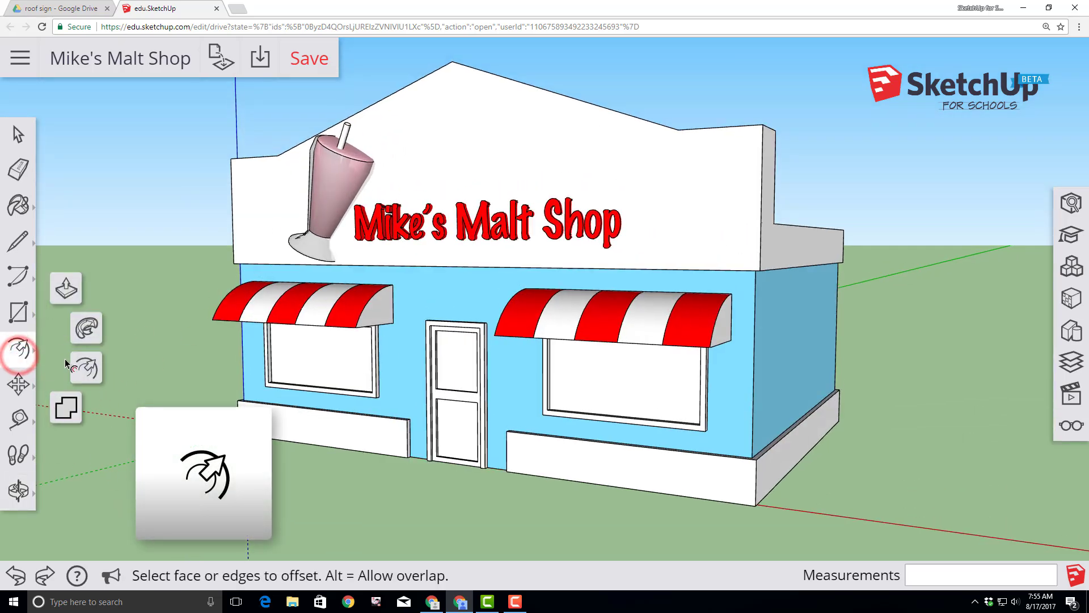
{"action": "left_click", "coordinate": [244, 224]}
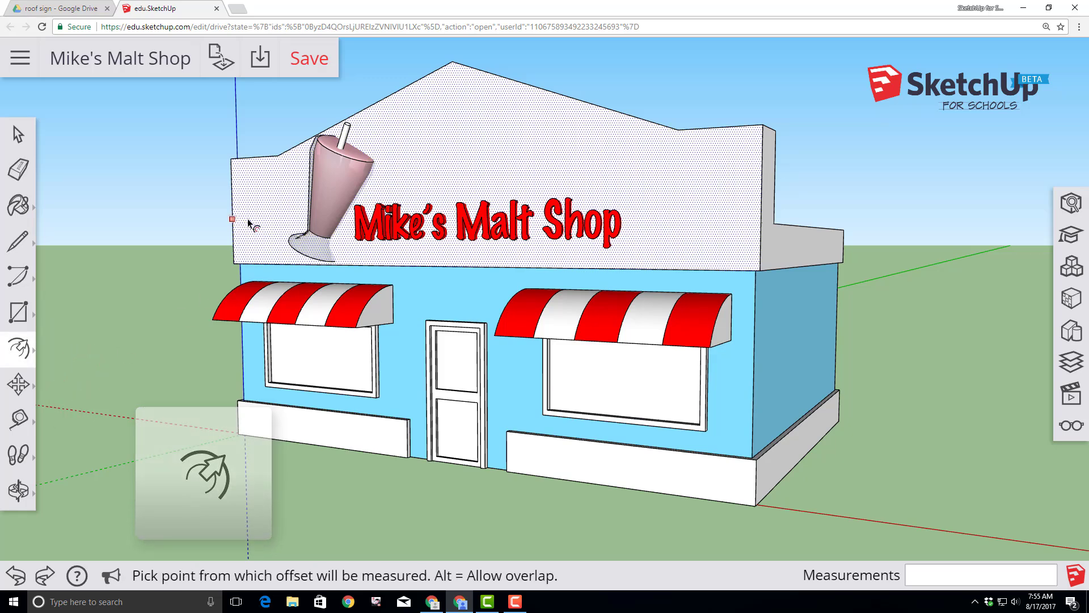
{"action": "left_click", "coordinate": [251, 250]}
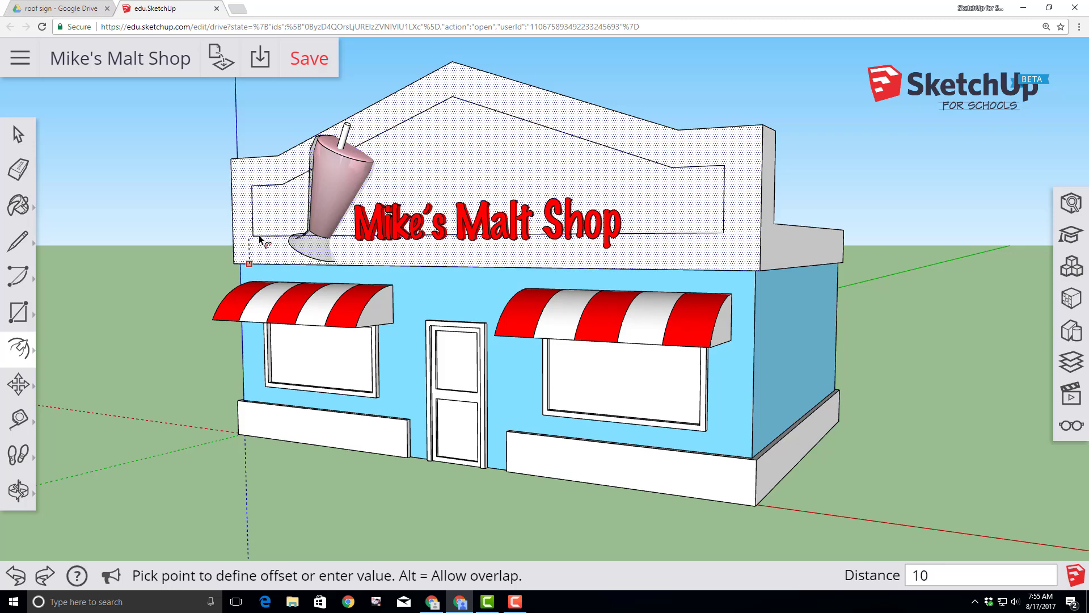
{"action": "key", "text": "Return"}
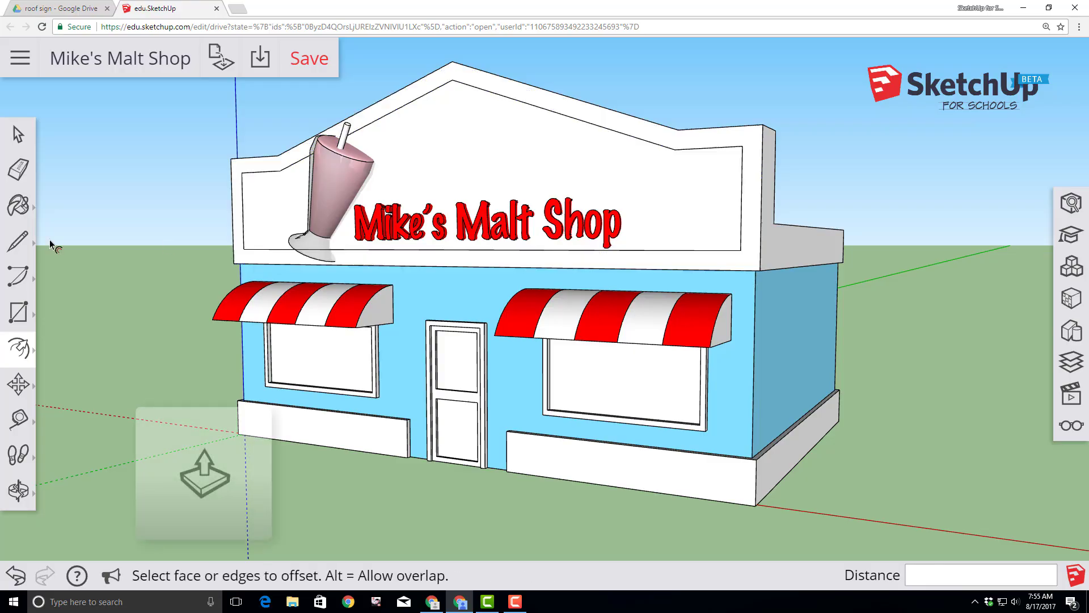
Push the sign wall's inner front panel back 3" to leave a raised border around it
{"action": "left_click", "coordinate": [15, 347]}
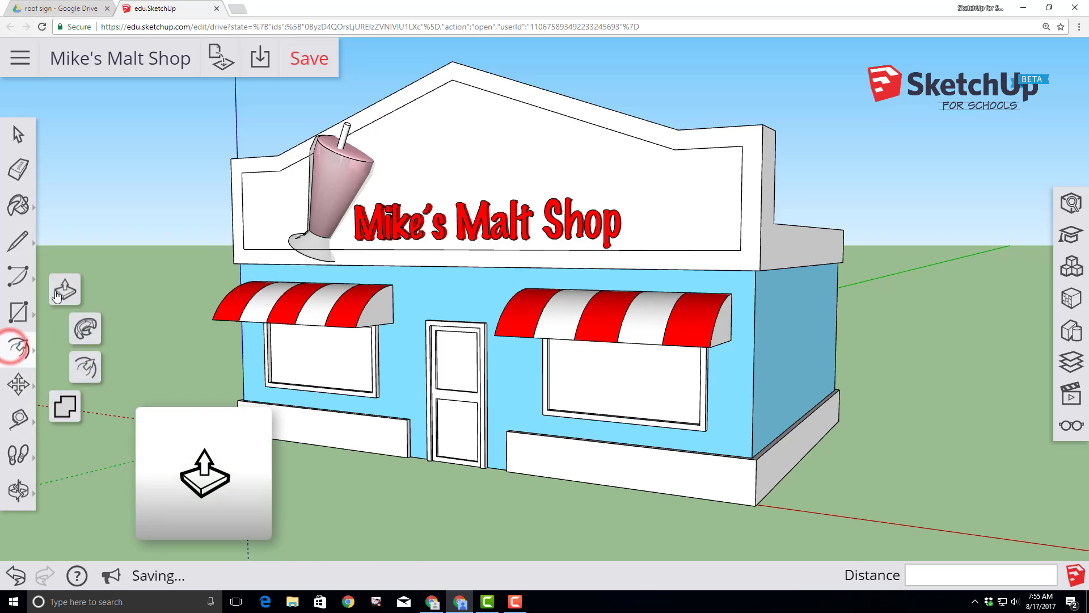
{"action": "left_click", "coordinate": [65, 289]}
{"action": "left_click", "coordinate": [261, 227]}
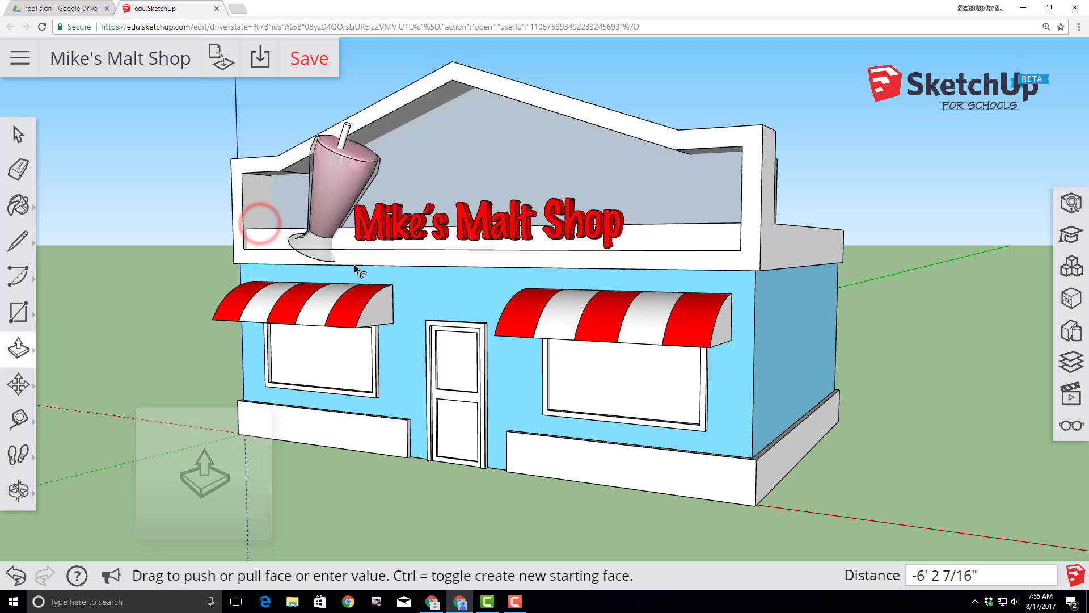
{"action": "left_click", "coordinate": [410, 354]}
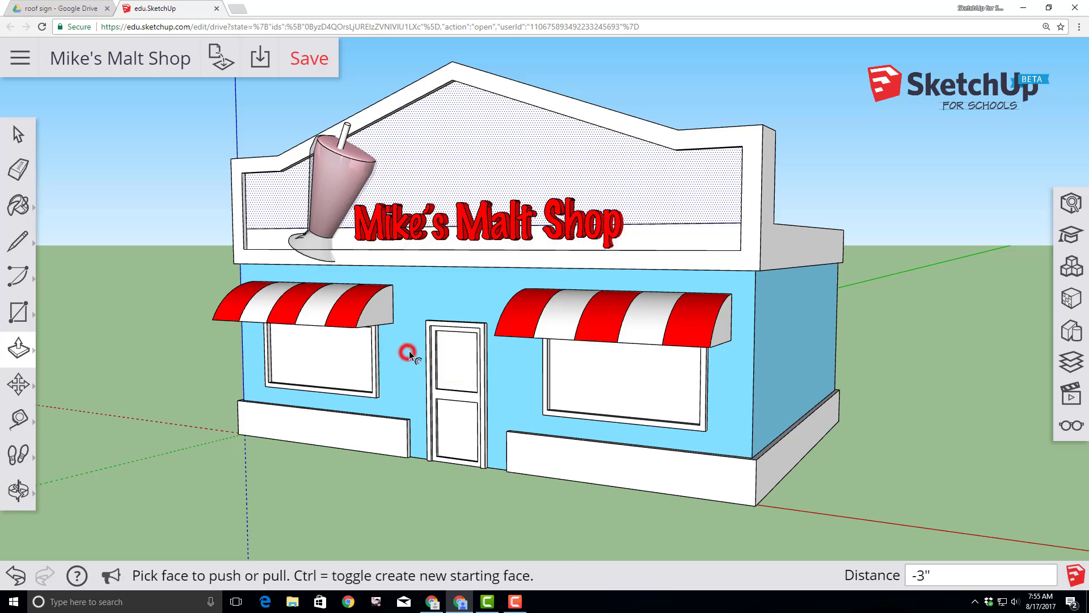
Erase the leftover line across the recessed sign panel and paint the panel the walls' light blue, saving the model
{"action": "left_click", "coordinate": [17, 170]}
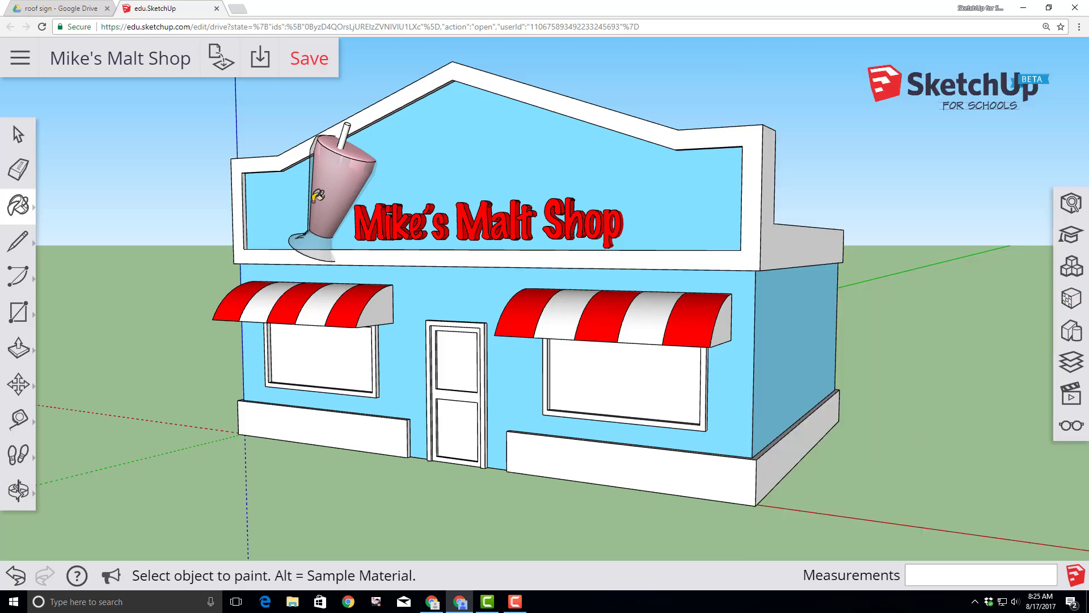
{"action": "left_click", "coordinate": [309, 61]}
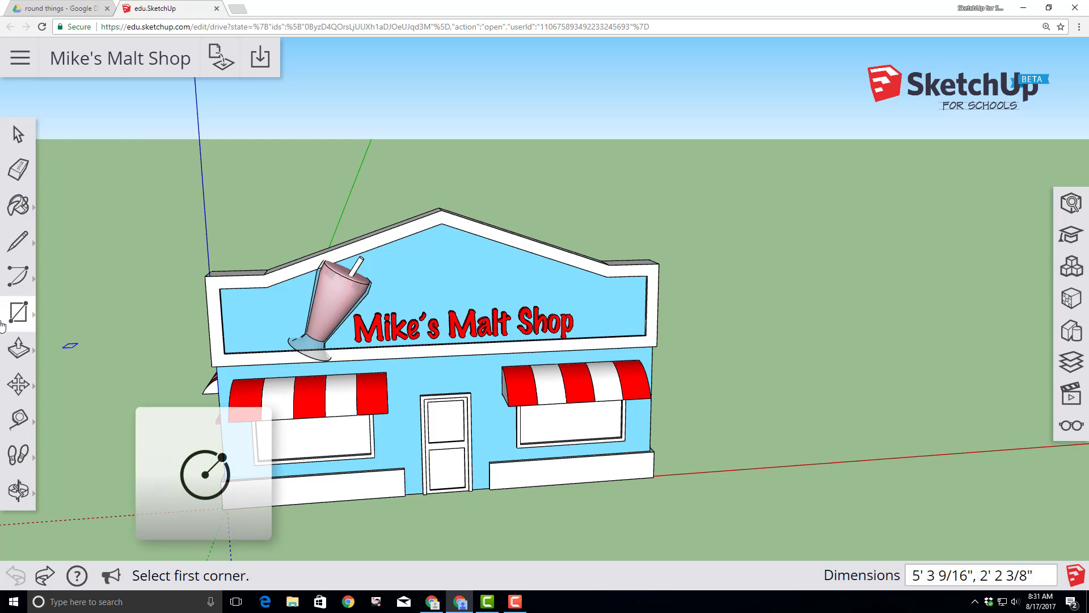
Draw a circle with a 1' radius on the ground, centred on the building's front corner at the milkshake end
{"action": "left_click", "coordinate": [16, 317]}
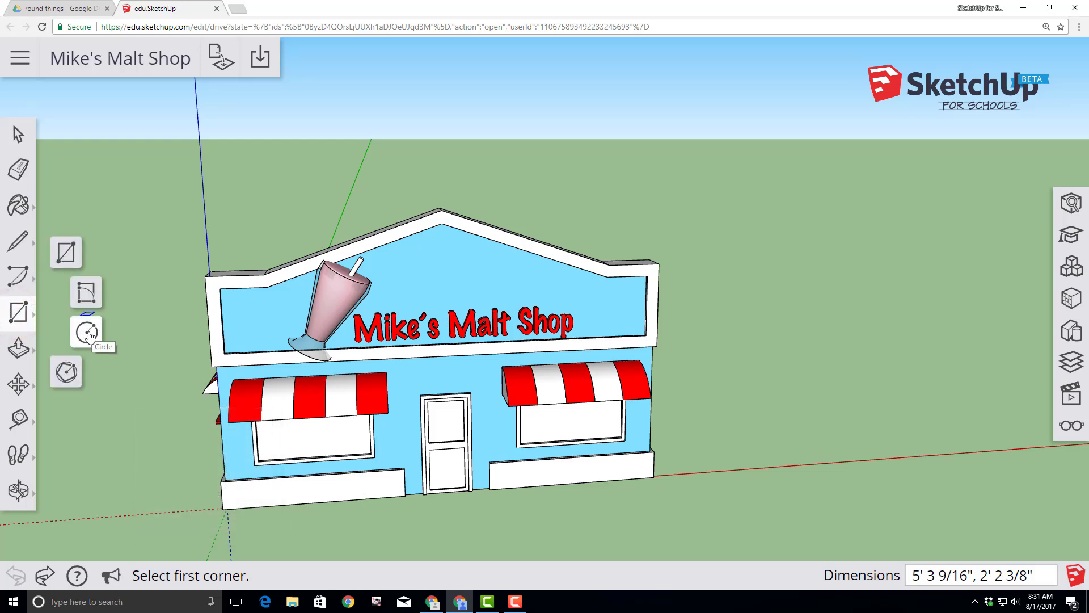
{"action": "left_click", "coordinate": [89, 335]}
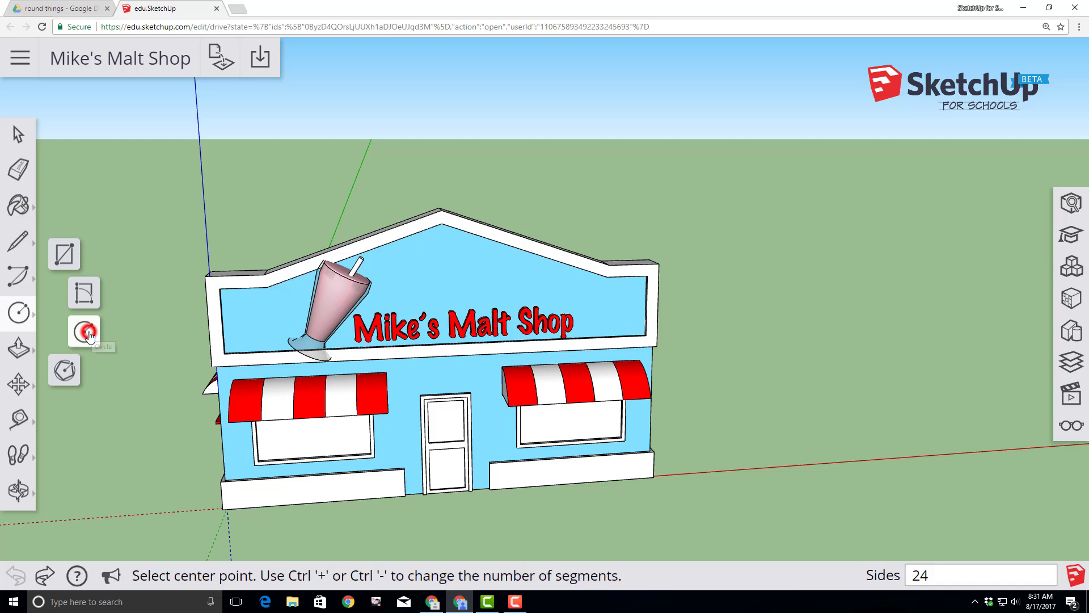
{"action": "left_click", "coordinate": [222, 509]}
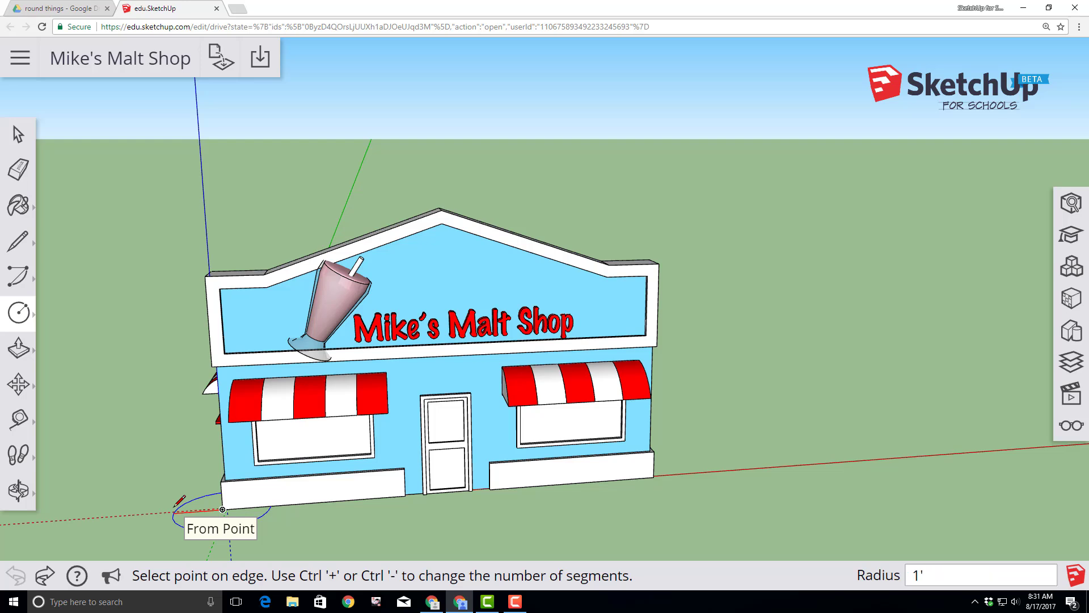
{"action": "left_click", "coordinate": [175, 505]}
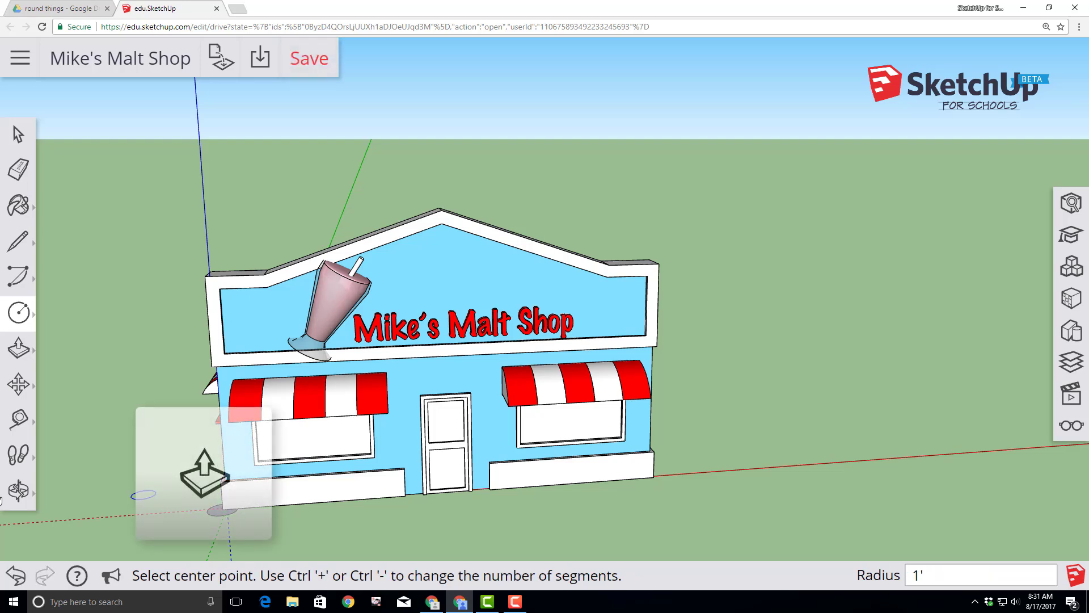
Pull the circle at the building's front corner up 2' to form a short round column
{"action": "left_click", "coordinate": [16, 339]}
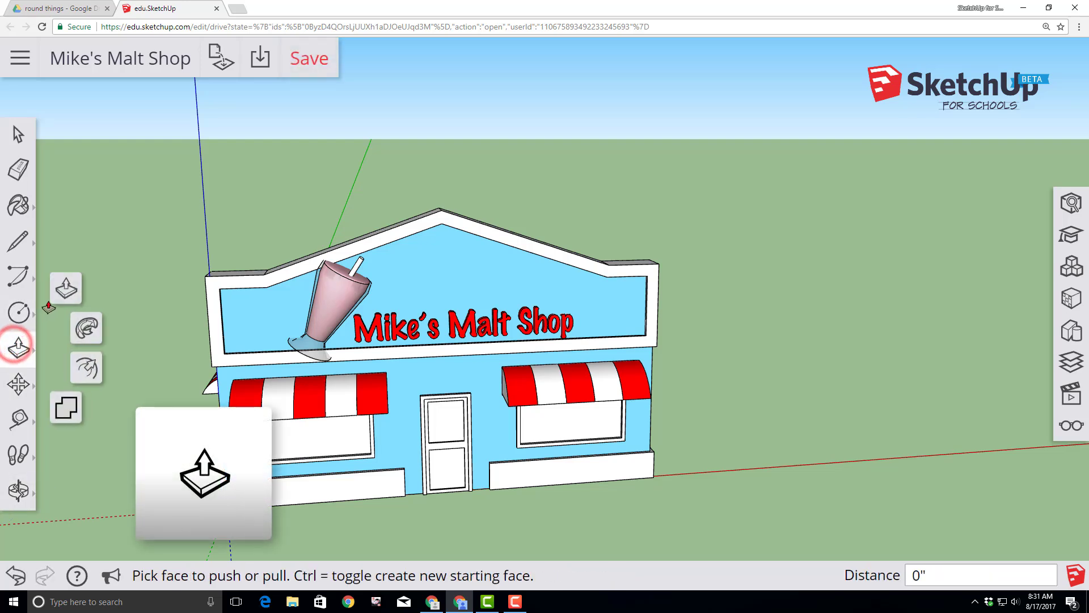
{"action": "left_click", "coordinate": [215, 504]}
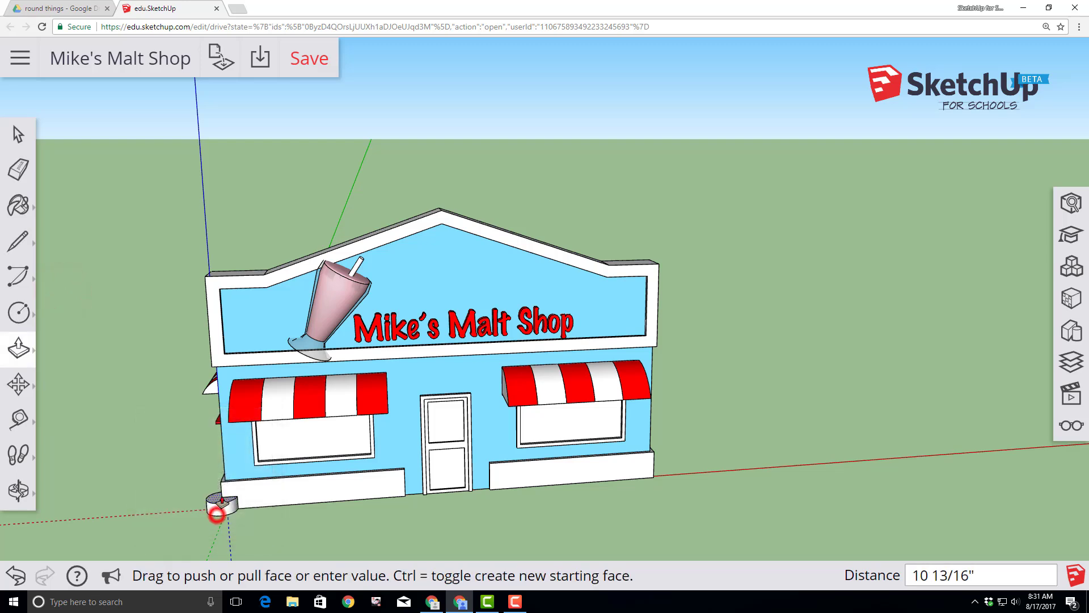
{"action": "left_click", "coordinate": [257, 484]}
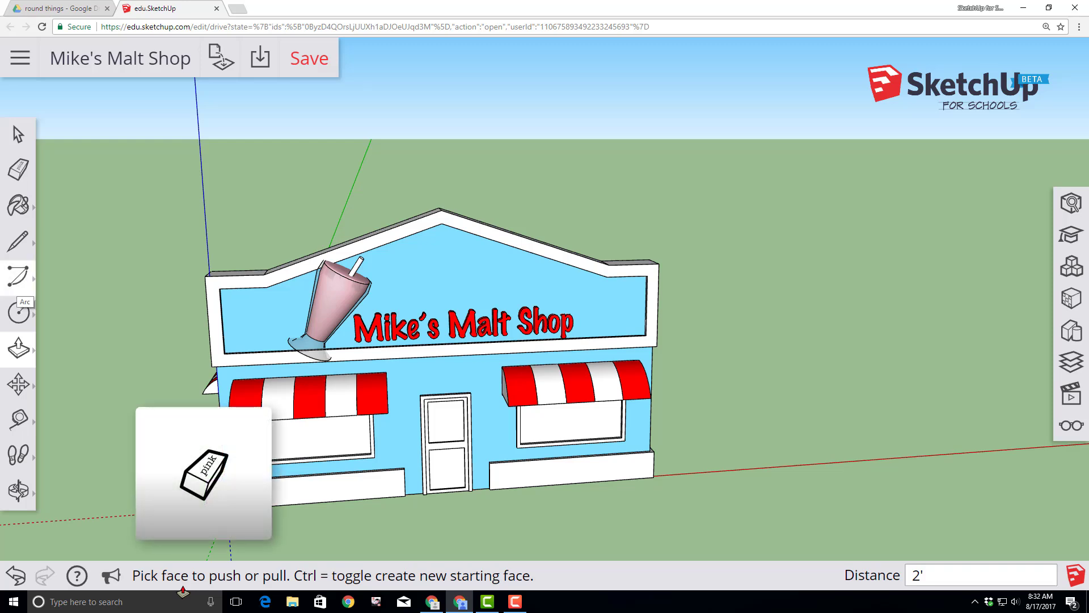
Erase the leftover edges on top of the front corner column
{"action": "left_click", "coordinate": [18, 169]}
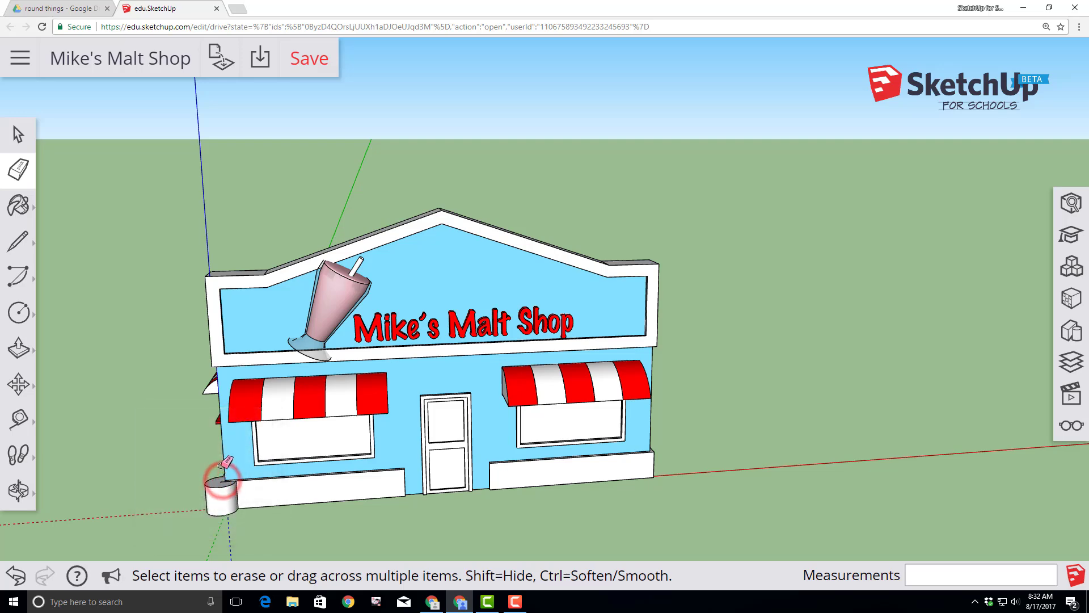
{"action": "scroll", "coordinate": [219, 479], "scroll_direction": "up", "scroll_amount": 3}
{"action": "scroll", "coordinate": [206, 481], "scroll_direction": "up", "scroll_amount": 2}
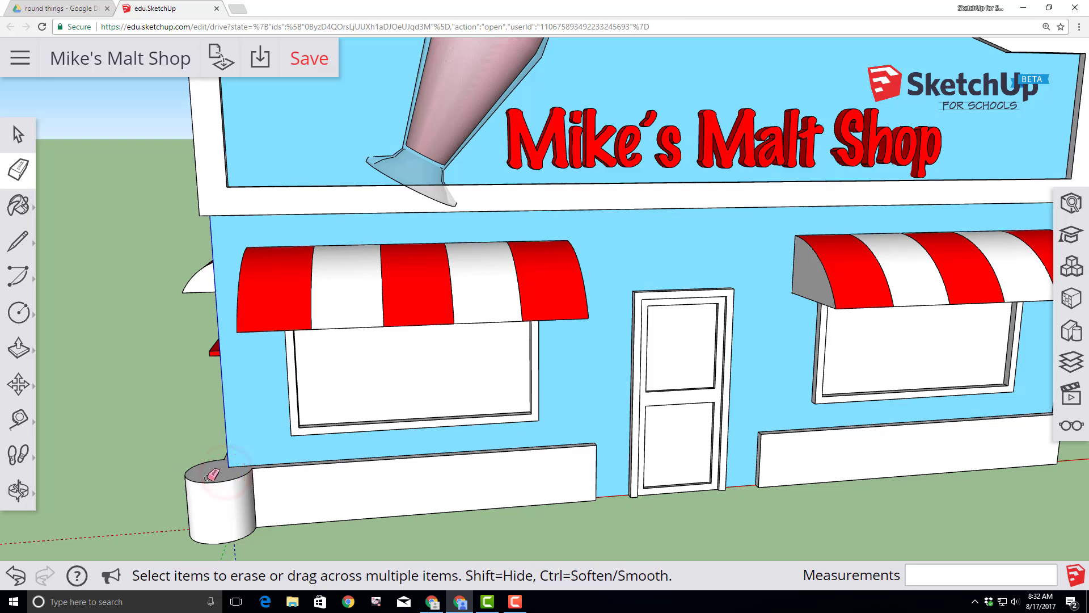
Start a circle on the ground centred on the end of the low front wall beside the door
{"action": "left_click", "coordinate": [19, 313]}
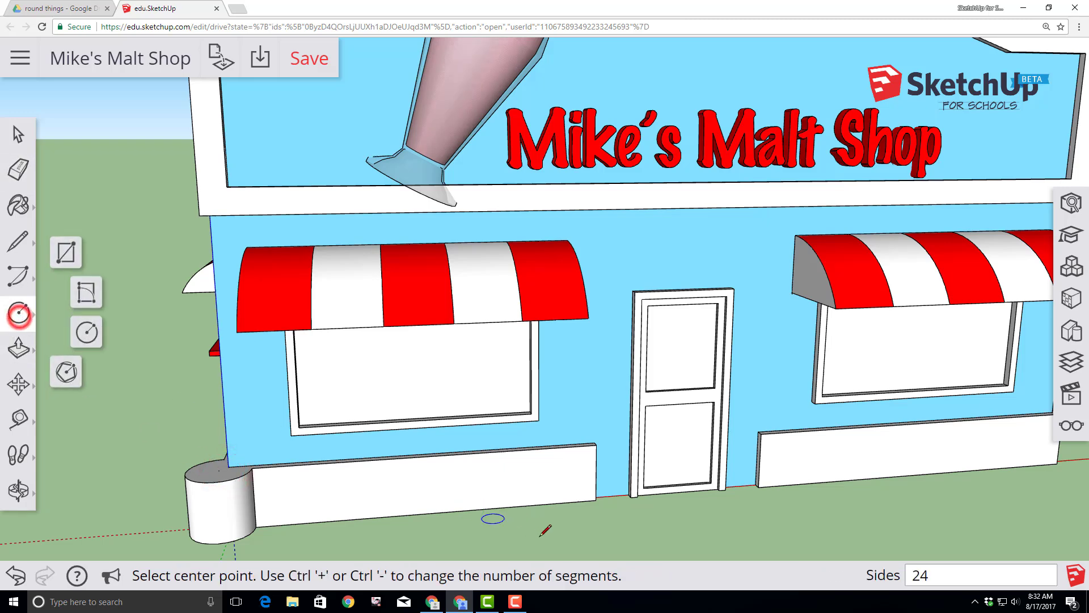
{"action": "left_click", "coordinate": [596, 499]}
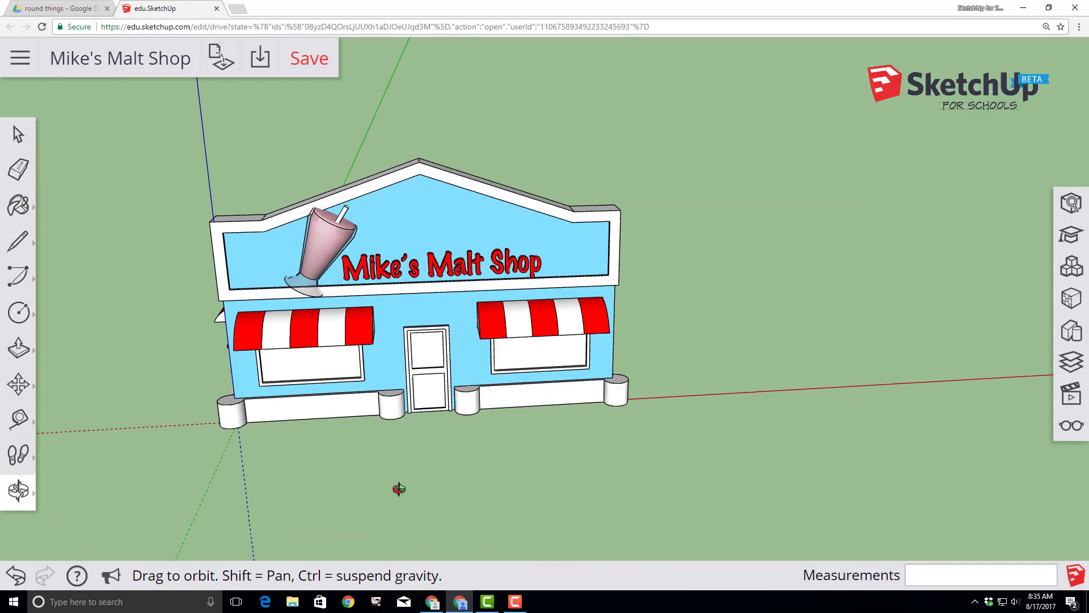
Paint the low base walls and round columns on the front and drive-through side with the speckled brown-grey material from Asphalt and Concrete
{"action": "left_click_drag", "start_coordinate": [398, 488], "coordinate": [688, 440]}
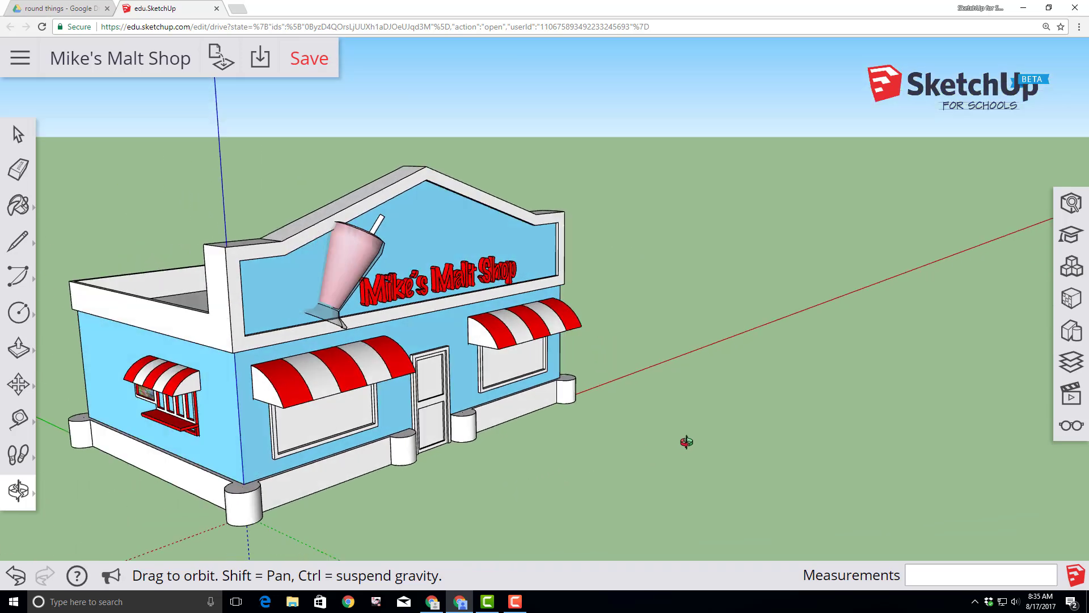
{"action": "key", "text": "e"}
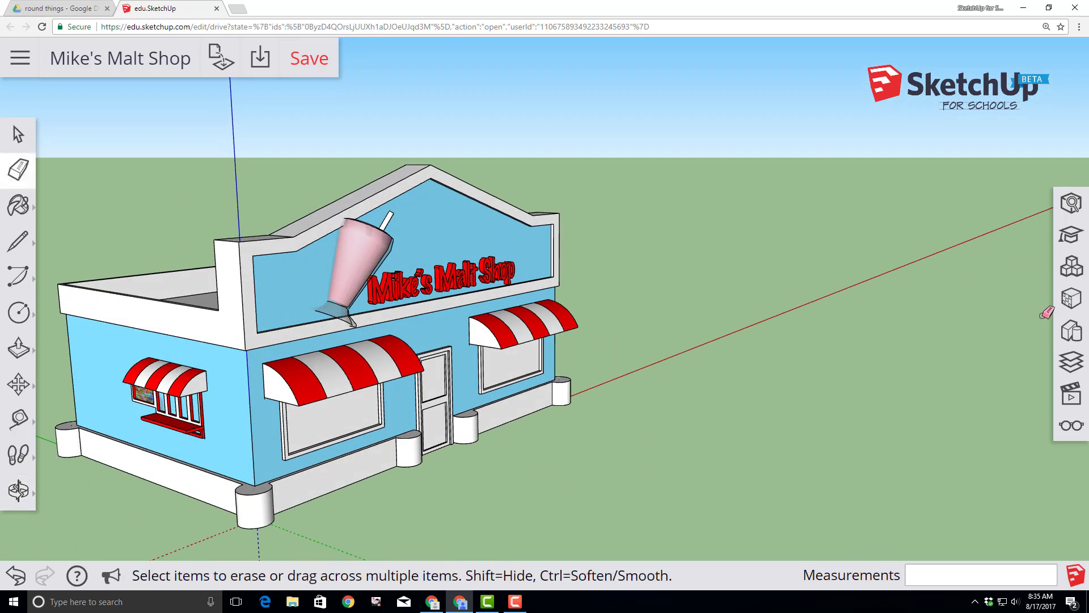
{"action": "left_click", "coordinate": [1071, 298]}
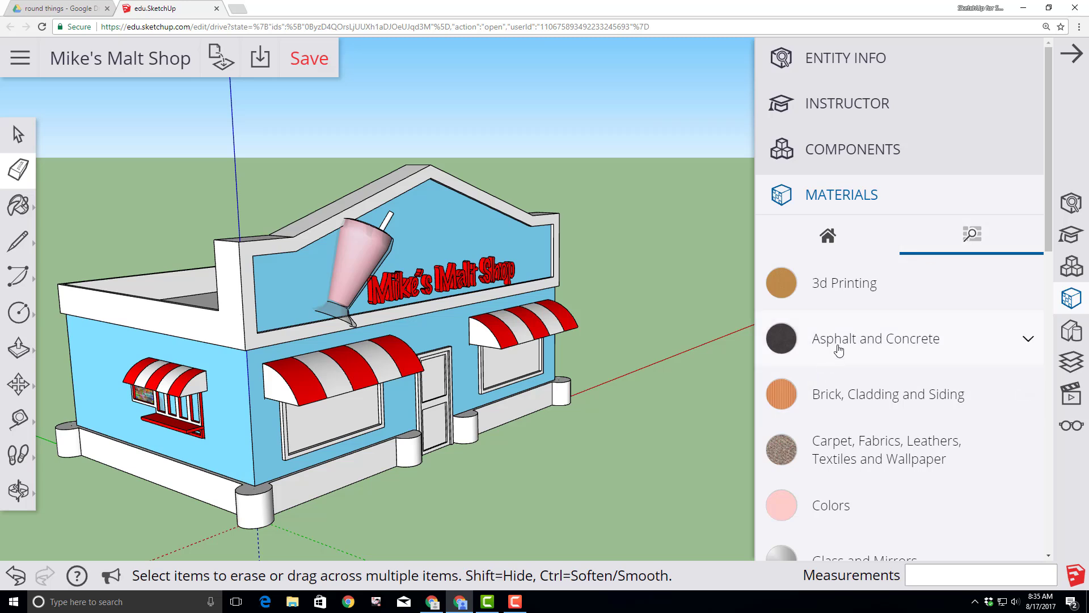
{"action": "left_click", "coordinate": [839, 344]}
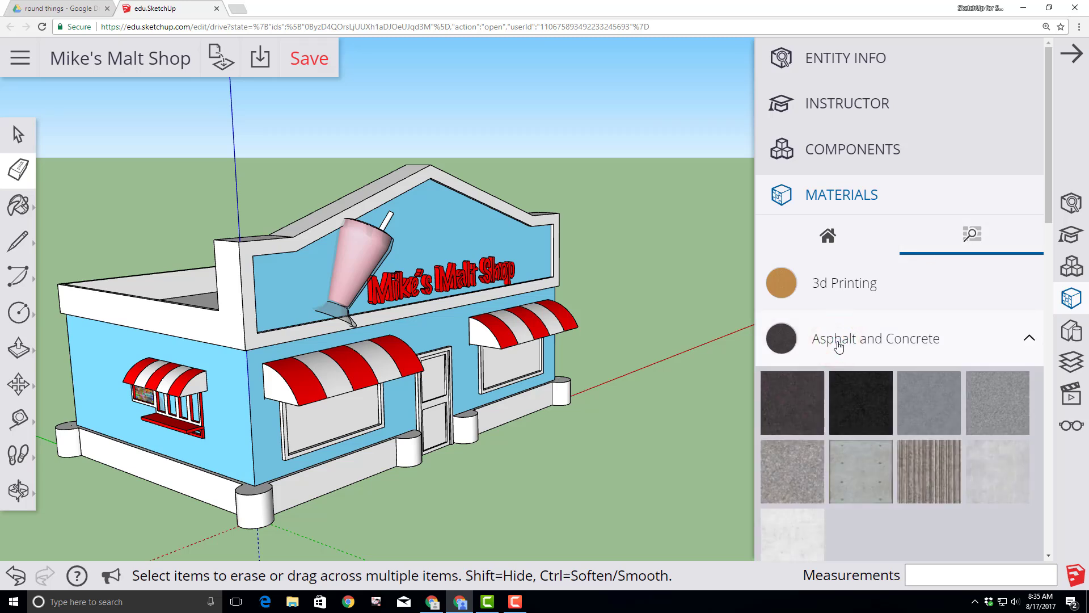
{"action": "left_click", "coordinate": [795, 480]}
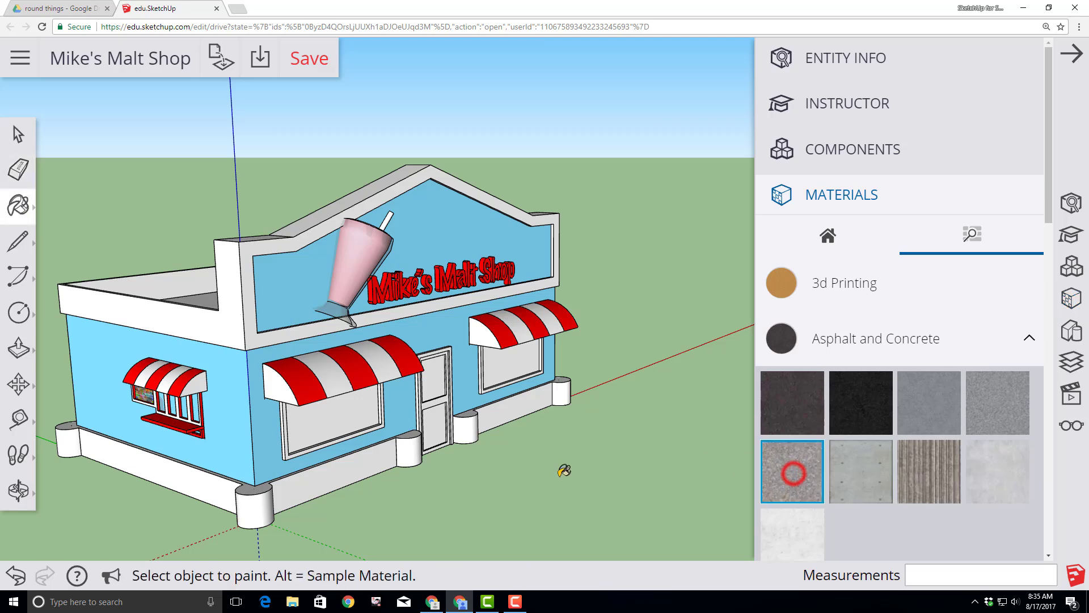
{"action": "left_click", "coordinate": [260, 499]}
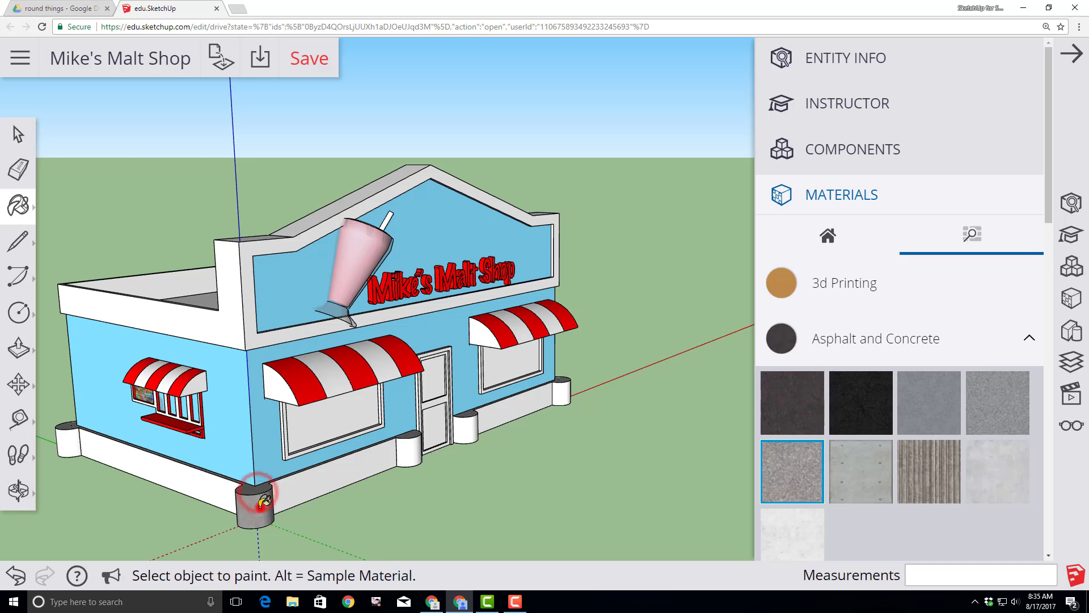
{"action": "left_click", "coordinate": [233, 495]}
{"action": "left_click", "coordinate": [312, 480]}
{"action": "left_click", "coordinate": [409, 448]}
{"action": "left_click", "coordinate": [475, 427]}
{"action": "left_click", "coordinate": [562, 393]}
Paint the base walls and round columns around the rest of the building with the same speckled brown-grey material
{"action": "left_click", "coordinate": [18, 491]}
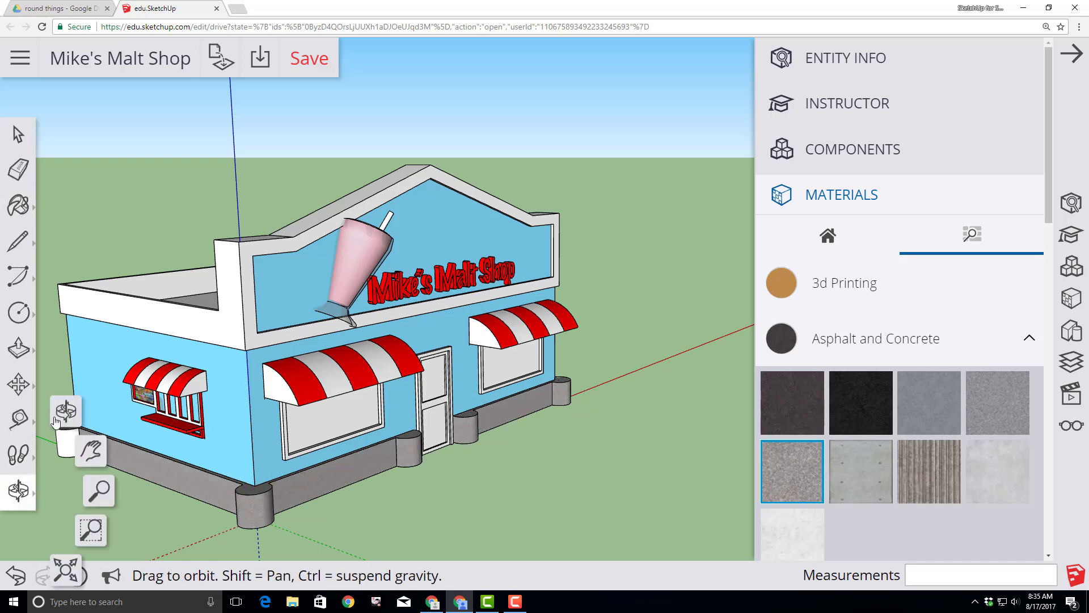
{"action": "left_click_drag", "start_coordinate": [317, 442], "coordinate": [320, 411]}
{"action": "key", "text": "b"}
{"action": "left_click", "coordinate": [500, 429]}
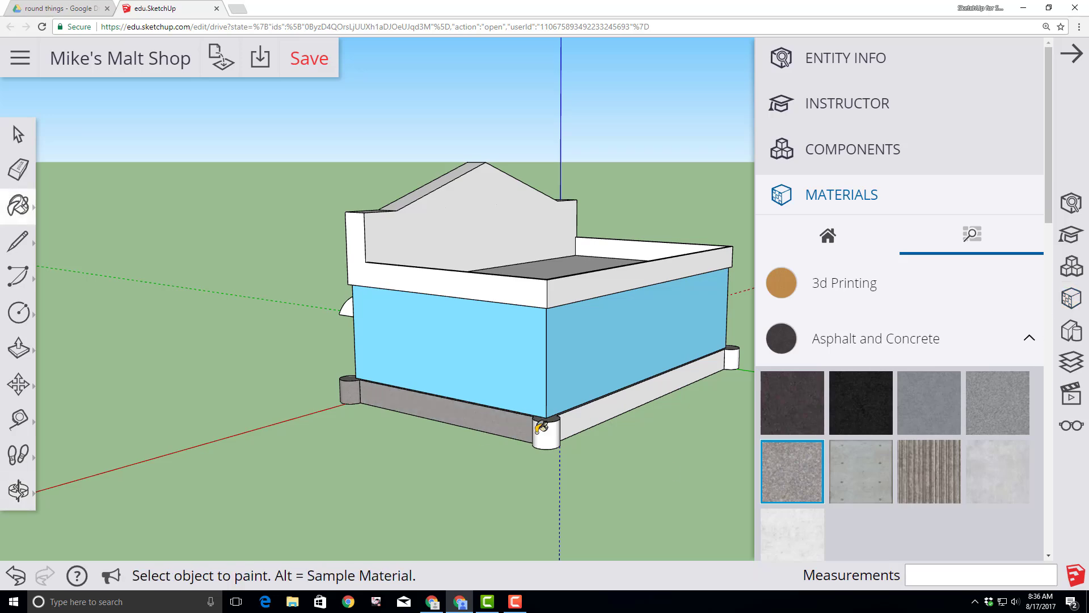
{"action": "left_click", "coordinate": [544, 432]}
{"action": "left_click", "coordinate": [653, 397]}
Paint the sign wall's border and back and the roof parapet in the same speckled material, and save the model
{"action": "mouse_move", "coordinate": [729, 369]}
{"action": "middle_mouse_down"}
{"action": "mouse_move", "coordinate": [647, 426]}
{"action": "mouse_move", "coordinate": [660, 437]}
{"action": "mouse_move", "coordinate": [393, 227]}
{"action": "middle_mouse_up"}
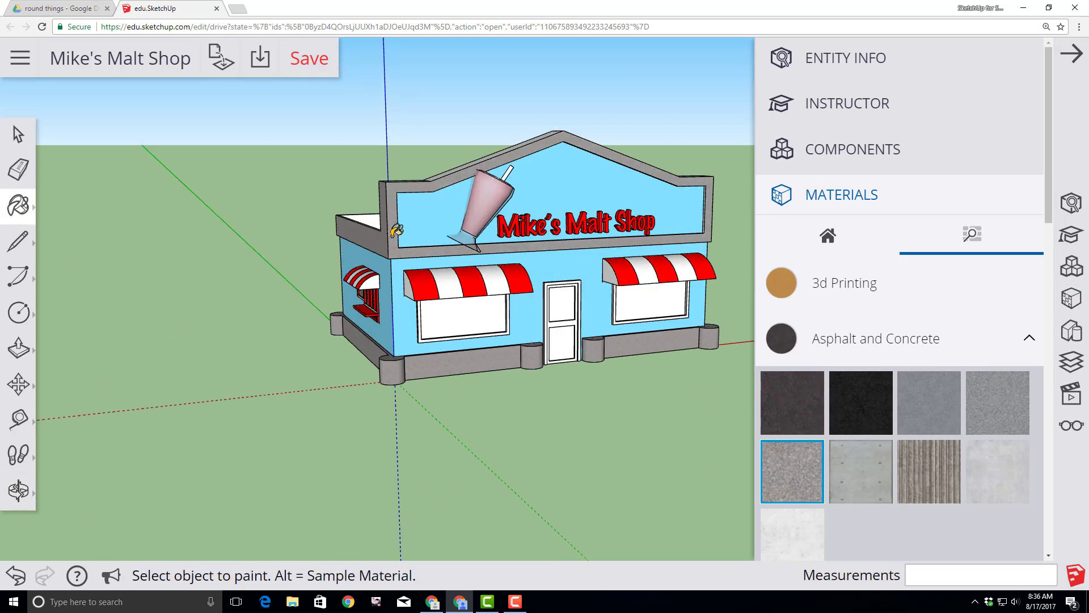
{"action": "mouse_move", "coordinate": [713, 431]}
{"action": "middle_mouse_down"}
{"action": "mouse_move", "coordinate": [696, 384]}
{"action": "mouse_move", "coordinate": [374, 458]}
{"action": "mouse_move", "coordinate": [453, 176]}
{"action": "middle_mouse_up"}
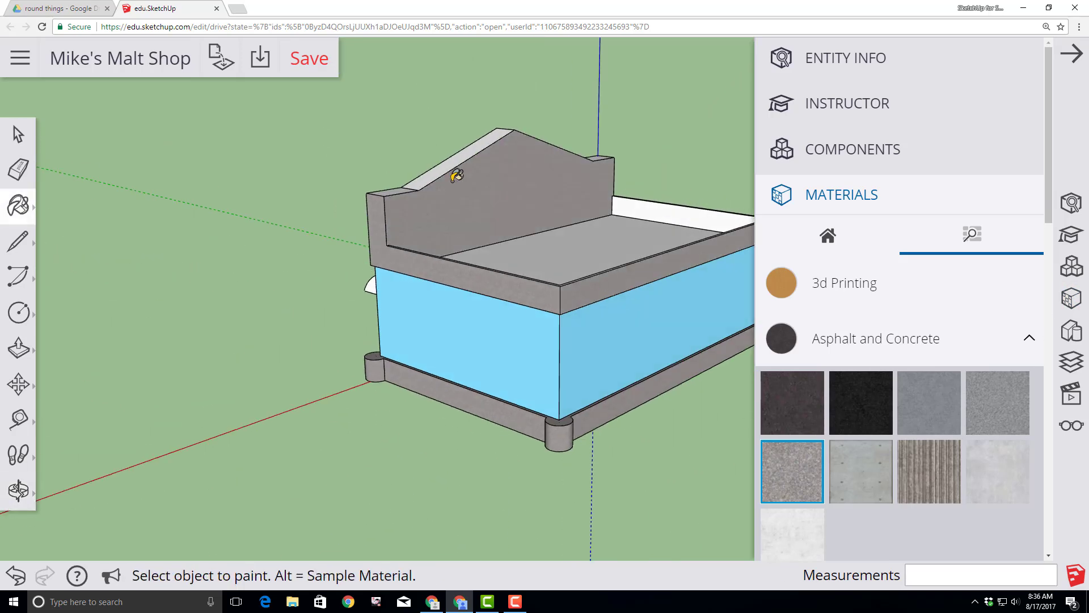
{"action": "middle_click_drag", "start_coordinate": [331, 269], "coordinate": [501, 161]}
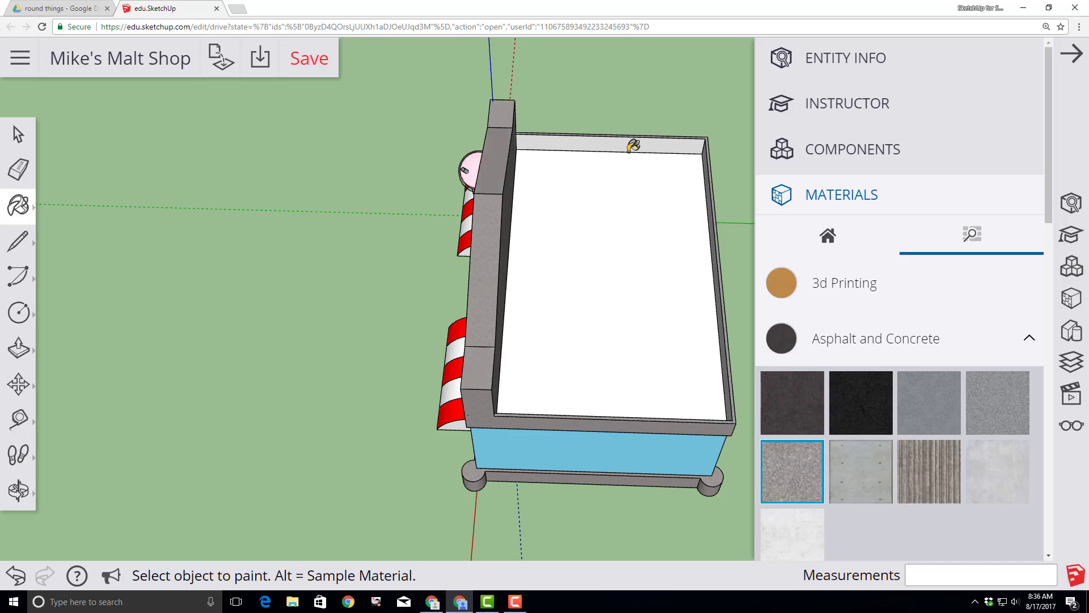
{"action": "middle_click_drag", "start_coordinate": [624, 423], "coordinate": [613, 392]}
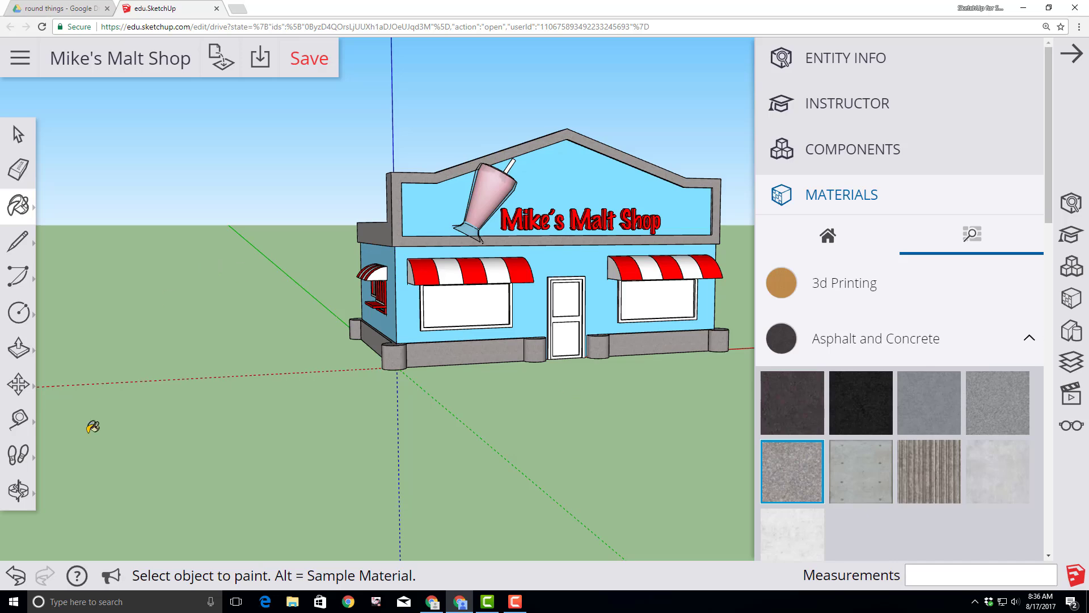
{"action": "left_click", "coordinate": [18, 490]}
{"action": "left_click", "coordinate": [69, 419]}
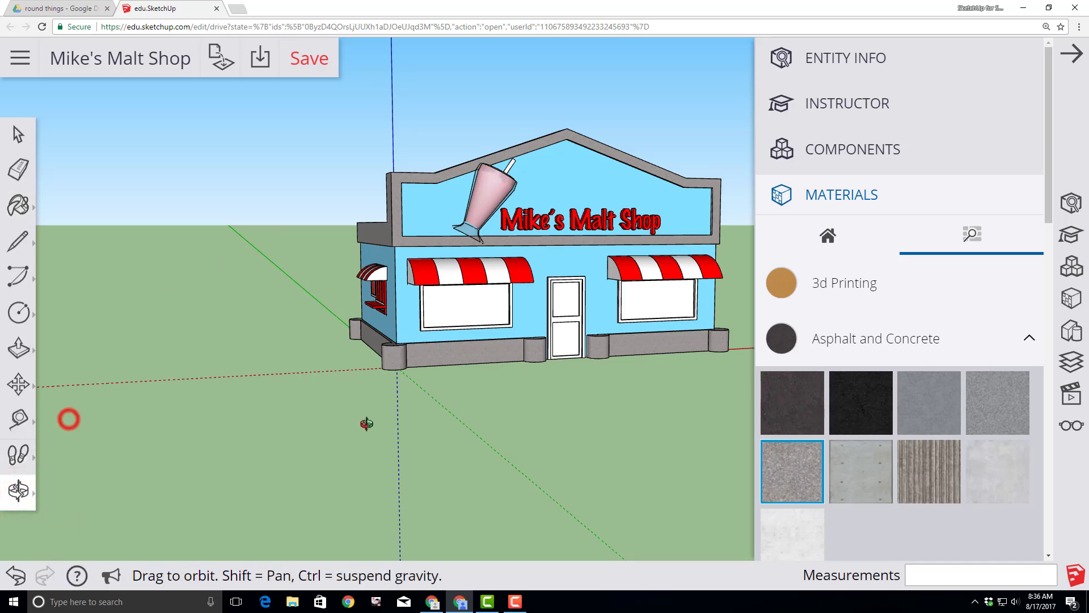
{"action": "left_click_drag", "start_coordinate": [366, 424], "coordinate": [329, 170]}
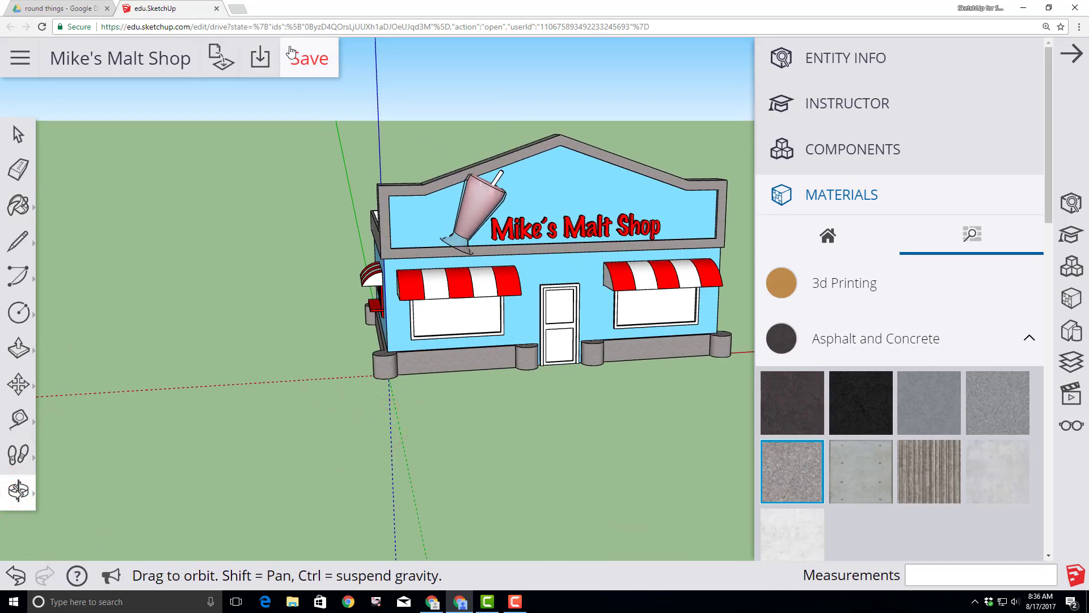
{"action": "left_click", "coordinate": [311, 59]}
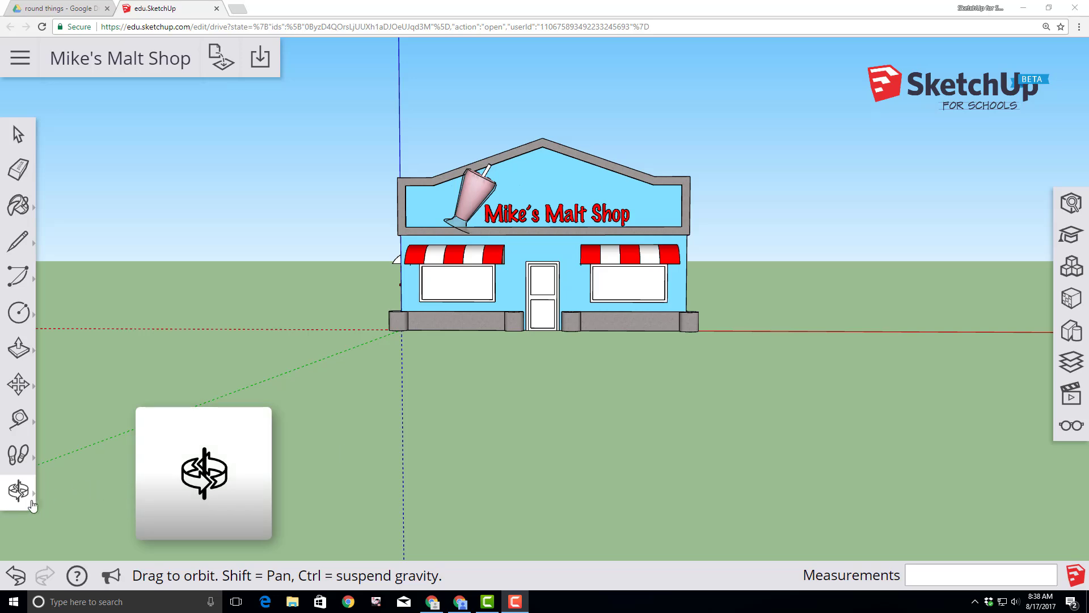
Turn the view toward the drive-through side and search 3D Warehouse for "sketchup for schools mike"
{"action": "left_click", "coordinate": [18, 494]}
{"action": "left_click", "coordinate": [73, 409]}
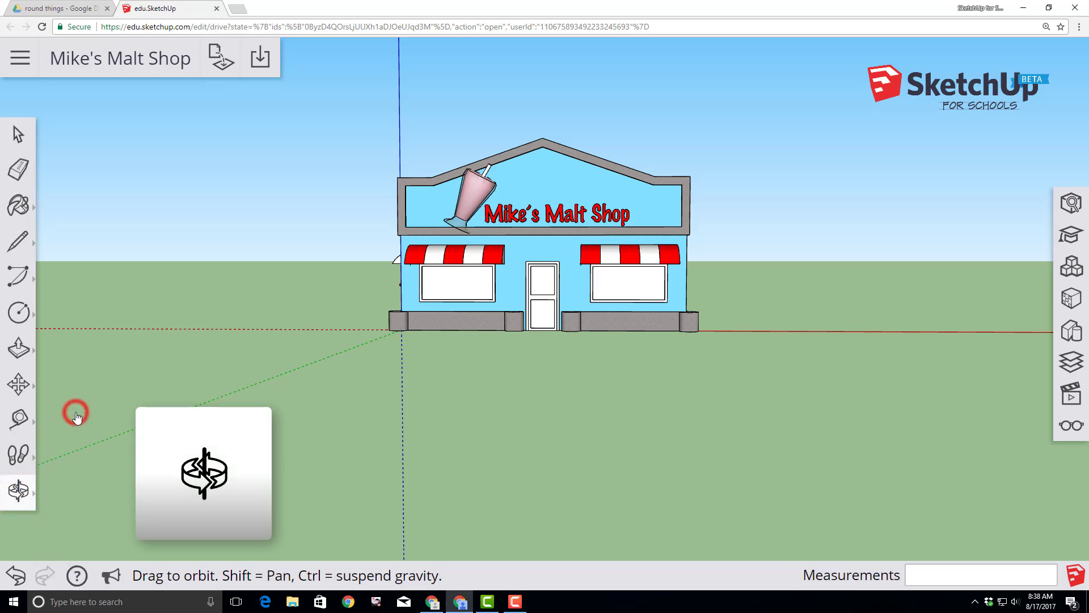
{"action": "left_click_drag", "start_coordinate": [158, 401], "coordinate": [437, 384]}
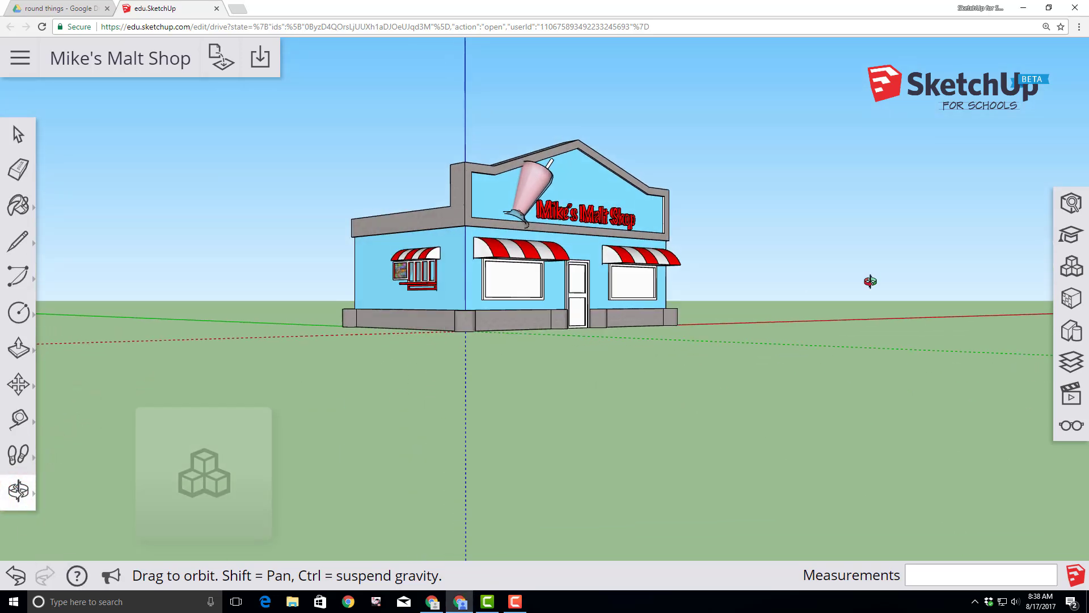
{"action": "left_click", "coordinate": [1070, 269]}
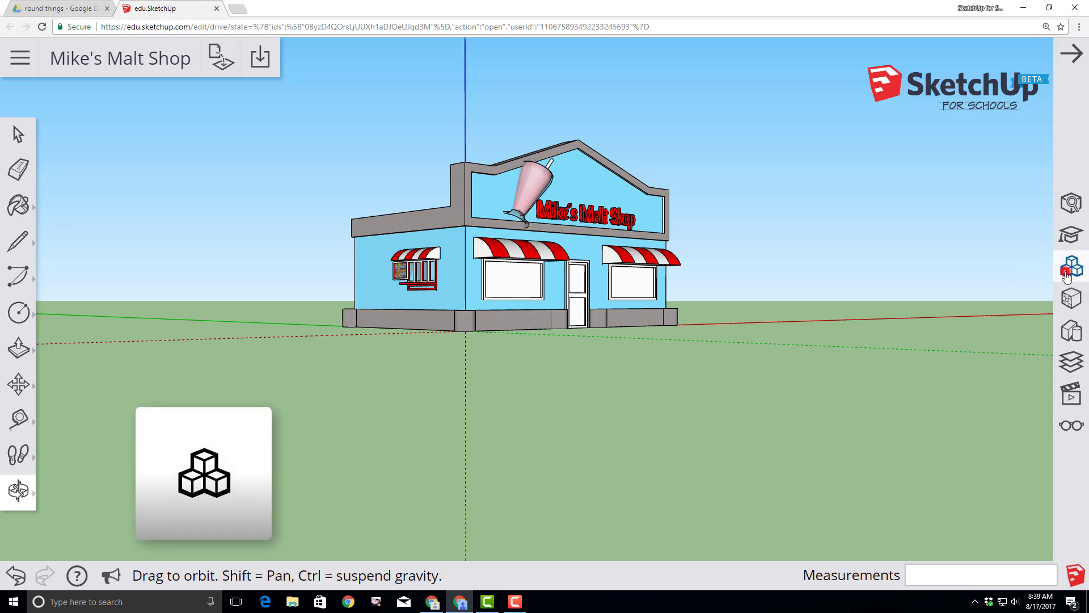
{"action": "left_click", "coordinate": [944, 143]}
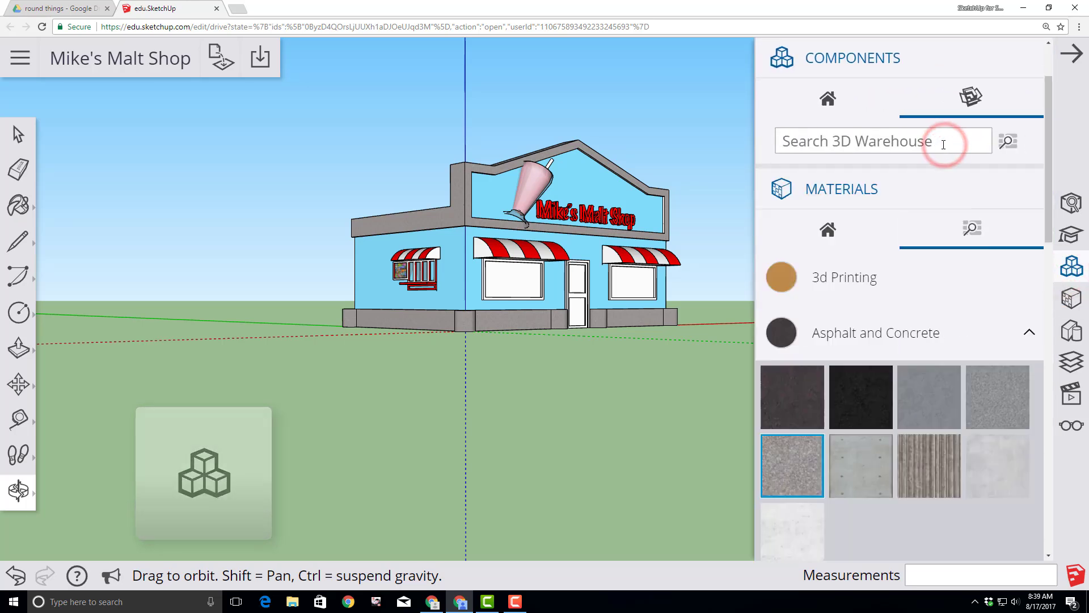
{"action": "type", "text": "sketchup for schools mike"}
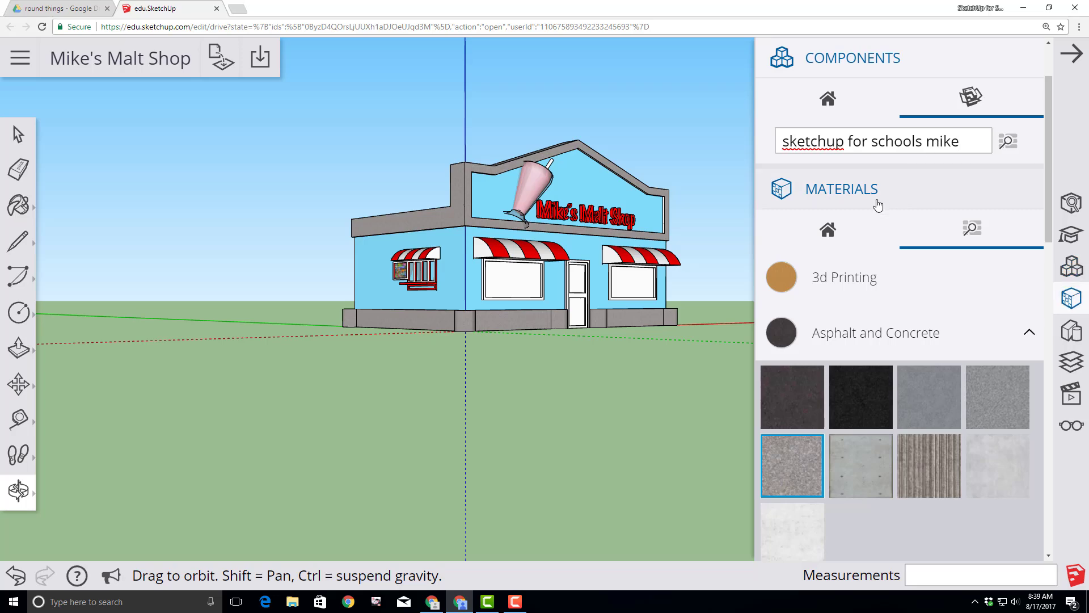
{"action": "left_click", "coordinate": [1006, 142]}
Insert the standing man figure published by SketchUp on the ground in front of the drive-through window
{"action": "scroll", "coordinate": [844, 304], "scroll_direction": "down", "scroll_amount": 6}
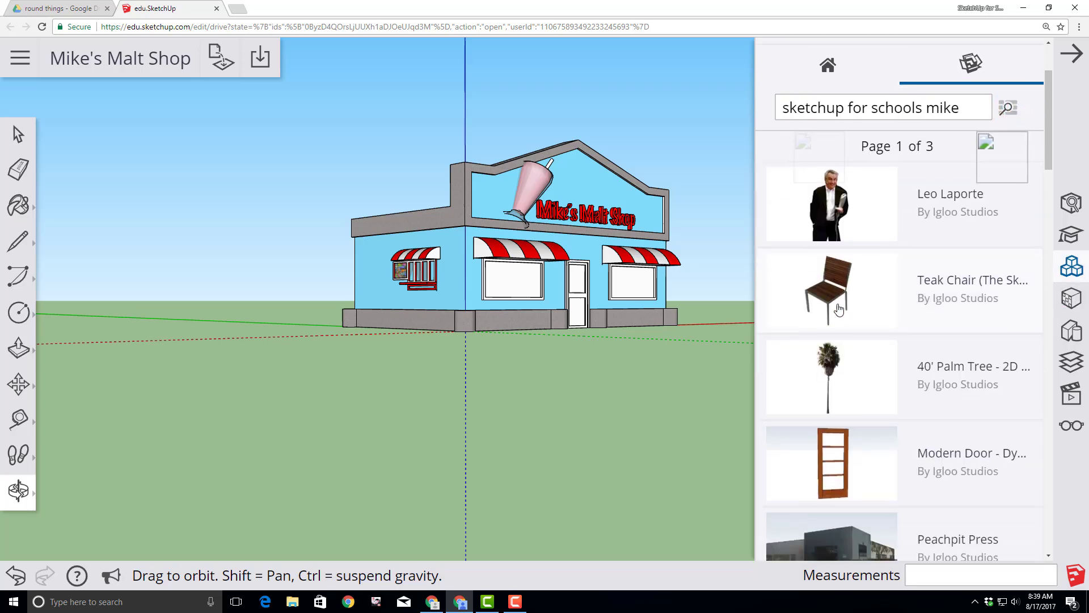
{"action": "scroll", "coordinate": [844, 303], "scroll_direction": "down", "scroll_amount": 4}
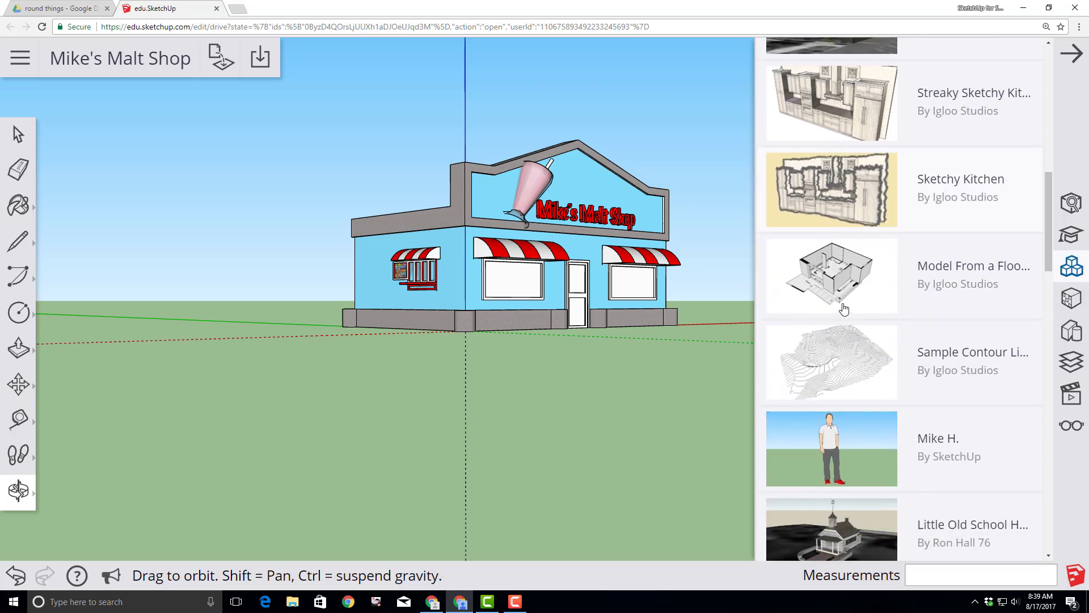
{"action": "left_click", "coordinate": [834, 440]}
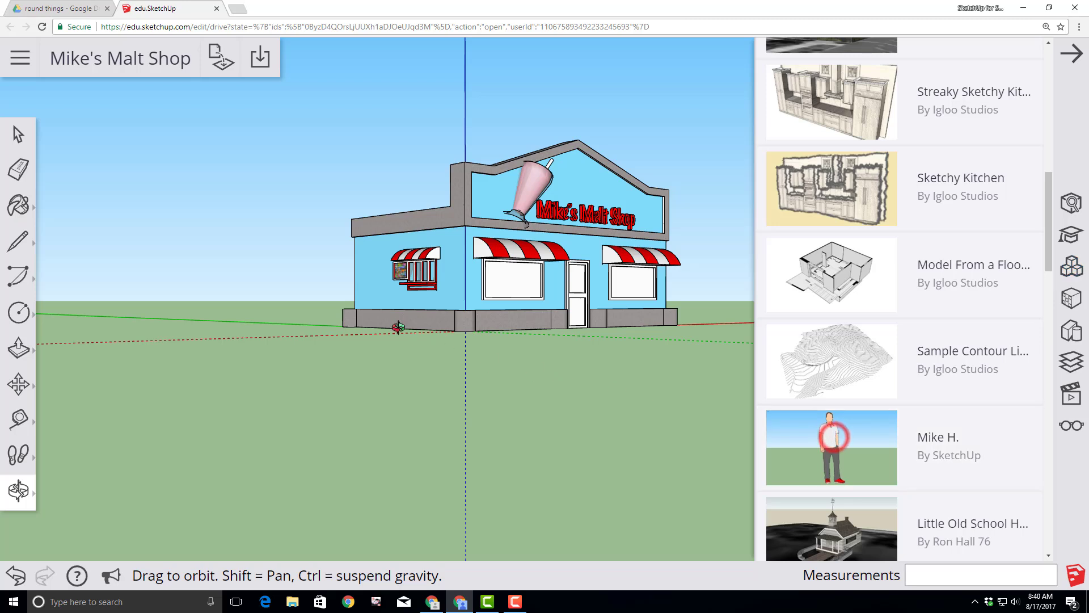
{"action": "left_click", "coordinate": [815, 466]}
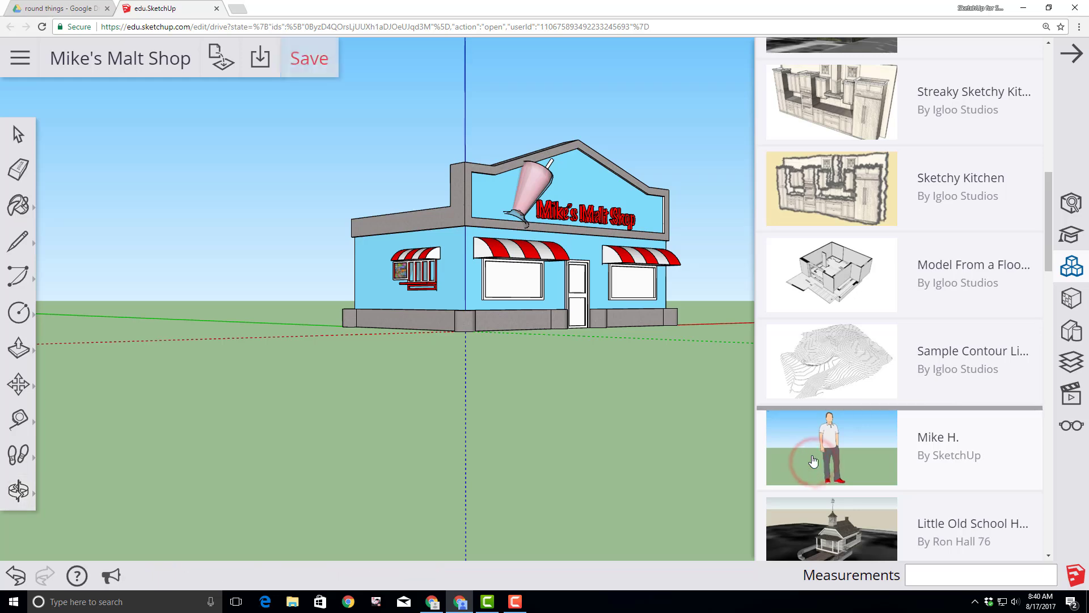
{"action": "left_click", "coordinate": [392, 336]}
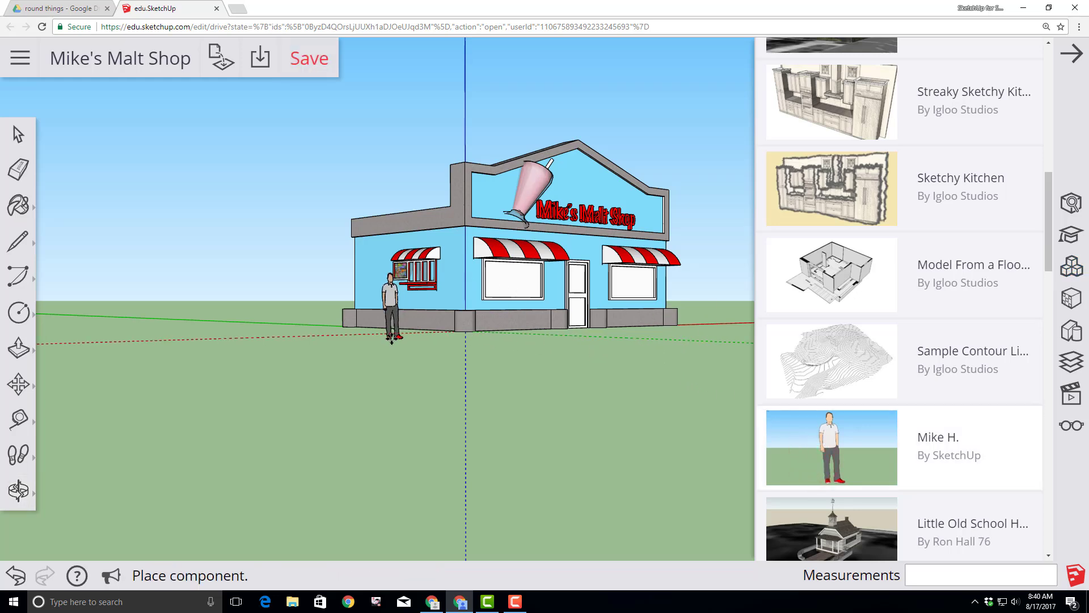
Move the man figure about 1' closer to the drive-through window
{"action": "scroll", "coordinate": [384, 333], "scroll_direction": "up", "scroll_amount": 5}
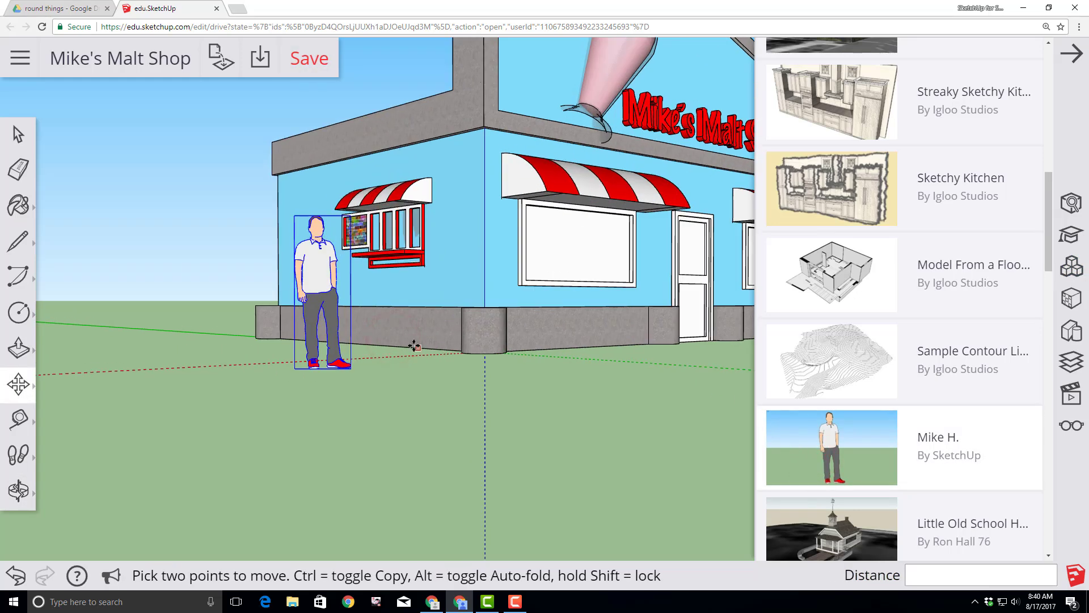
{"action": "left_click", "coordinate": [273, 384]}
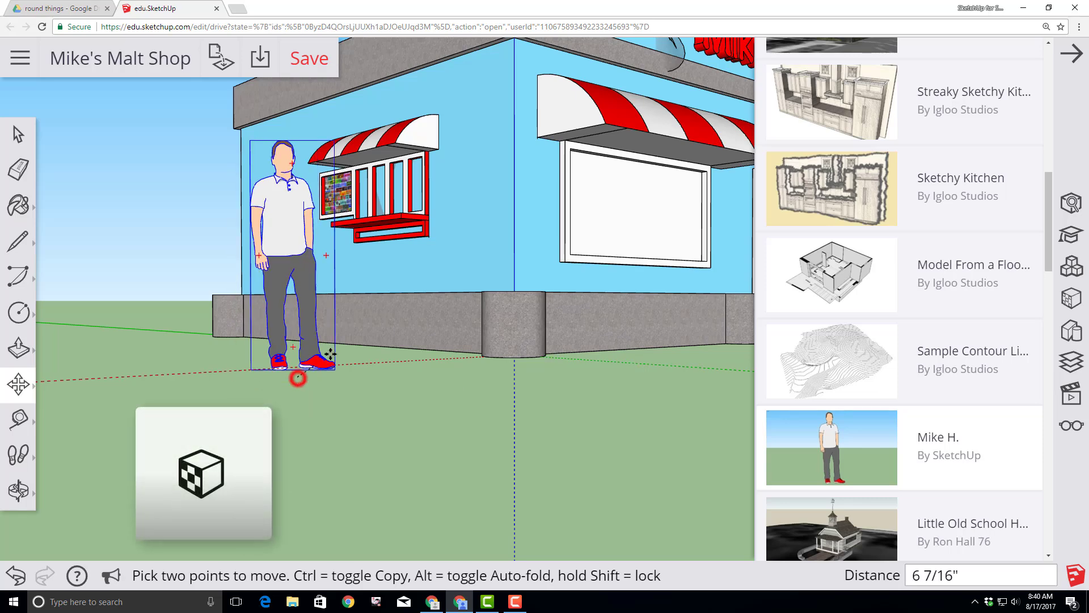
{"action": "left_click", "coordinate": [334, 357]}
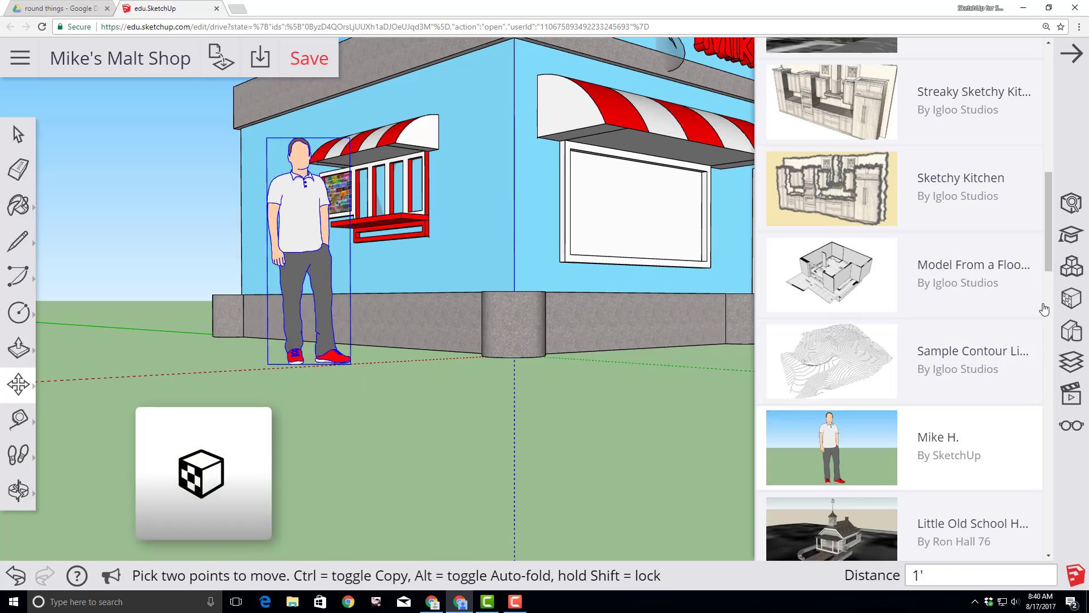
Paint the glass of both front windows with the translucent gray material from Glass and Mirrors
{"action": "left_click", "coordinate": [1074, 301]}
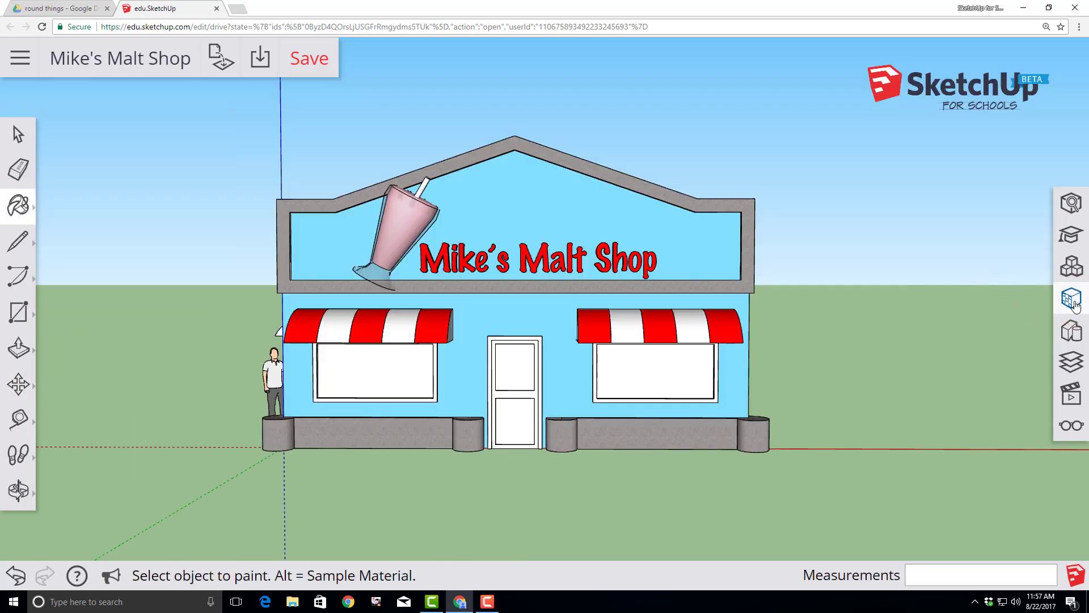
{"action": "left_click", "coordinate": [1074, 301]}
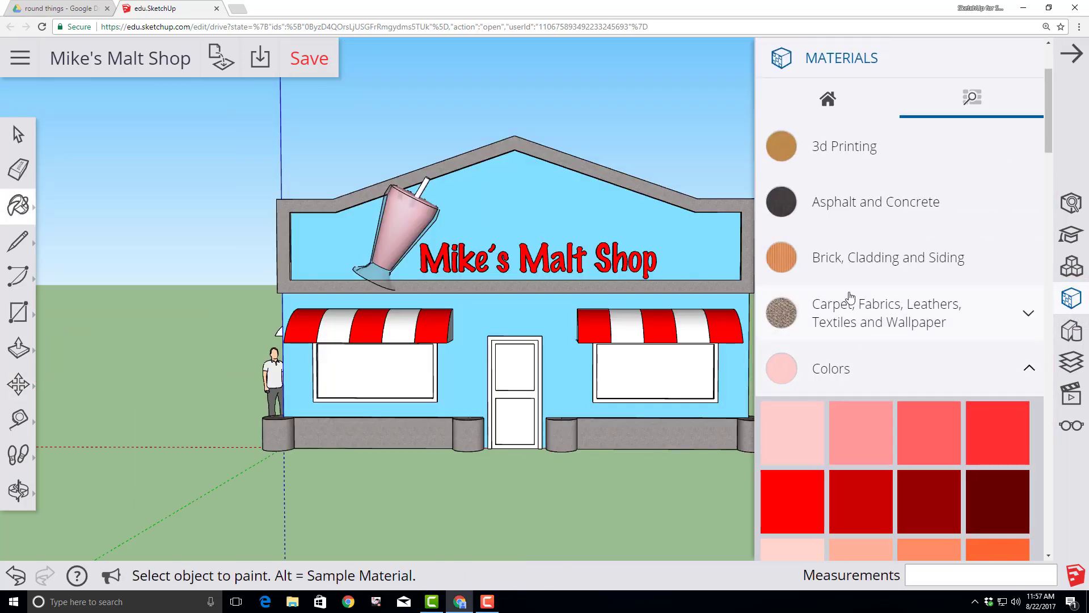
{"action": "left_click", "coordinate": [959, 110]}
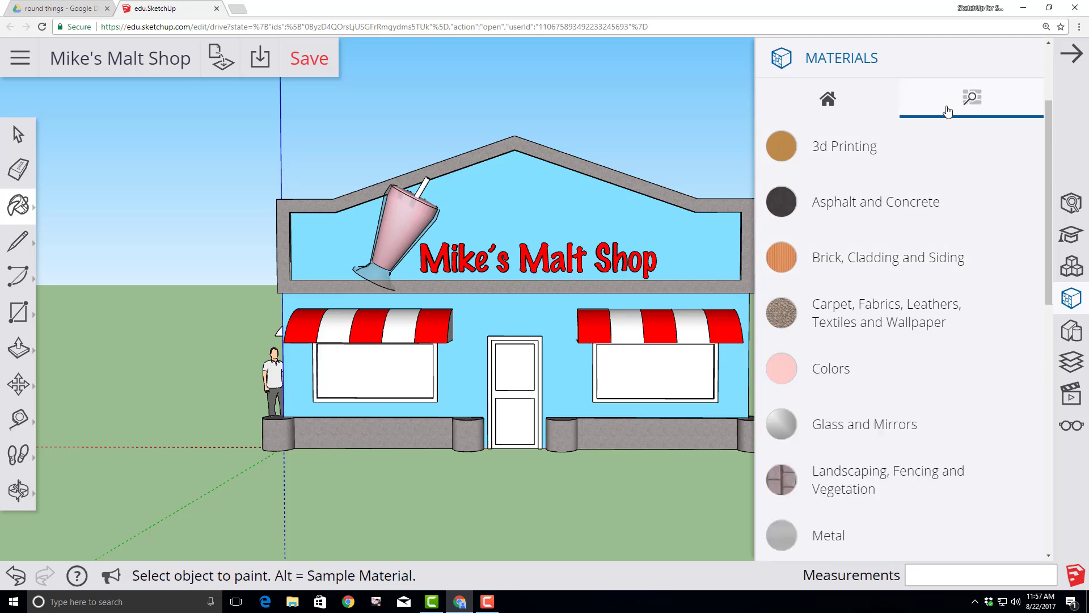
{"action": "left_click", "coordinate": [856, 441]}
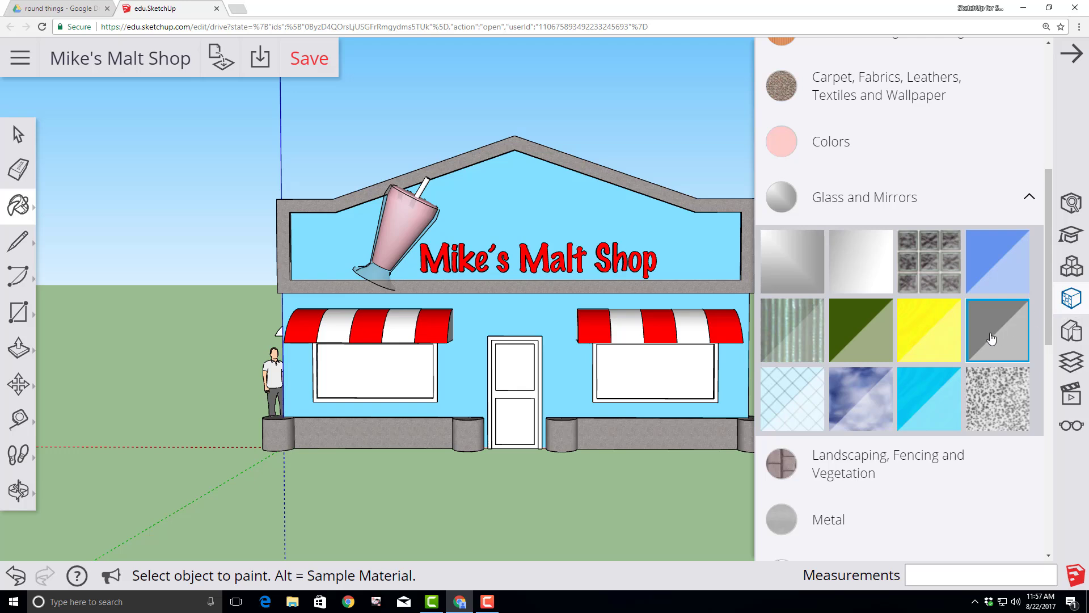
{"action": "left_click", "coordinate": [382, 370]}
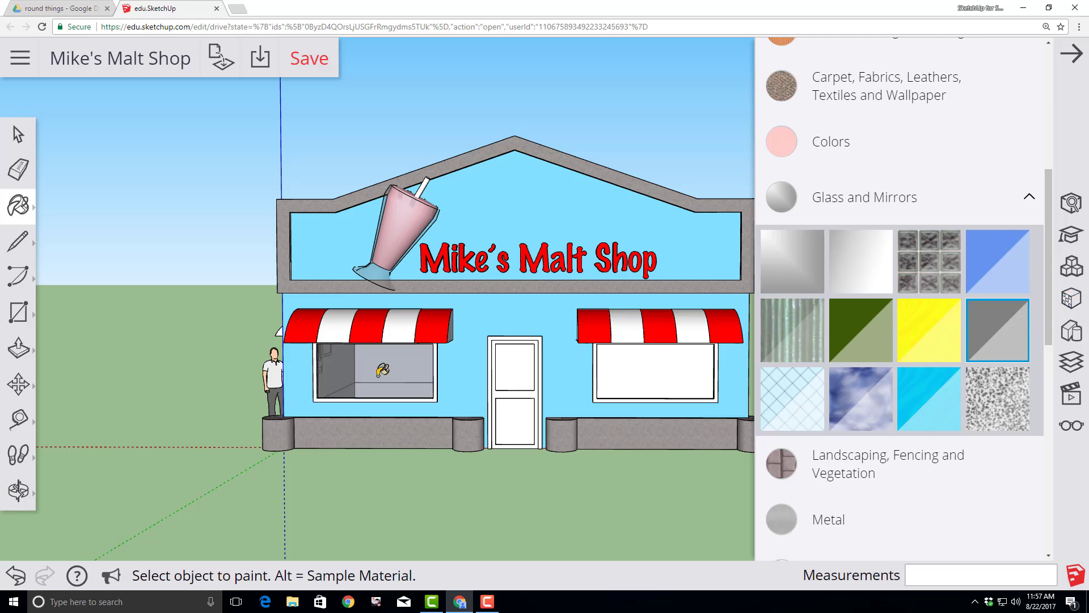
{"action": "left_click", "coordinate": [663, 368]}
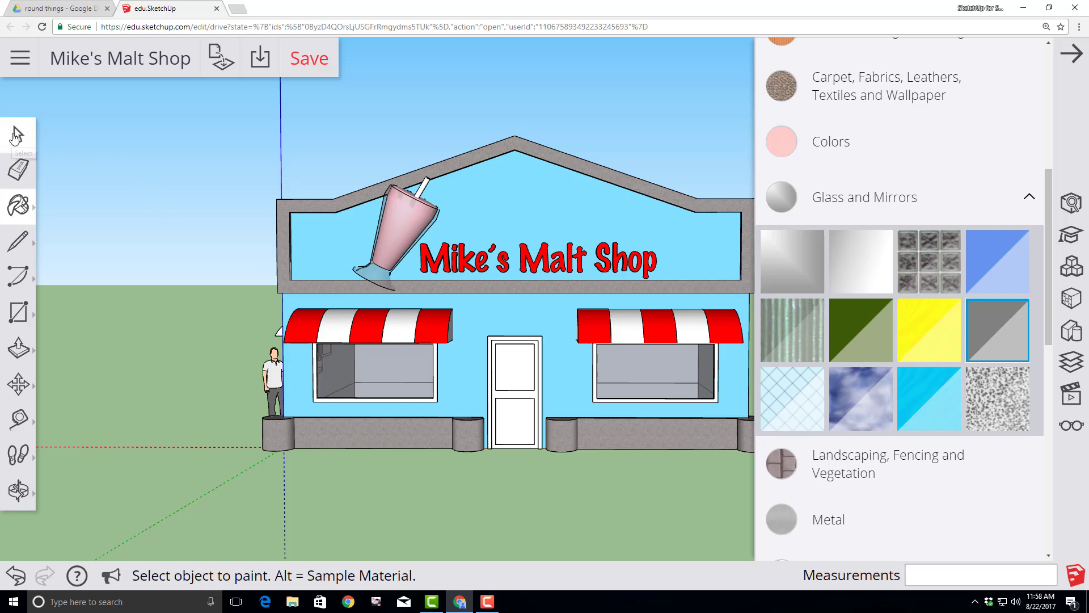
Open the front door for editing and paint its upper and lower panels with the same translucent gray glass
{"action": "left_click", "coordinate": [15, 137]}
{"action": "double_click", "coordinate": [506, 379]}
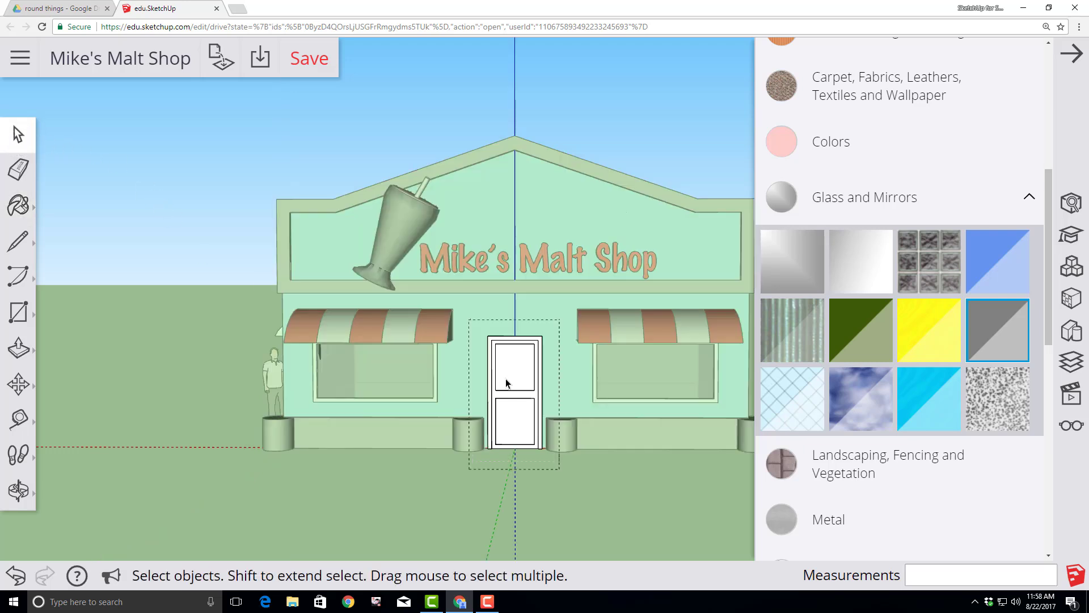
{"action": "left_click", "coordinate": [997, 332]}
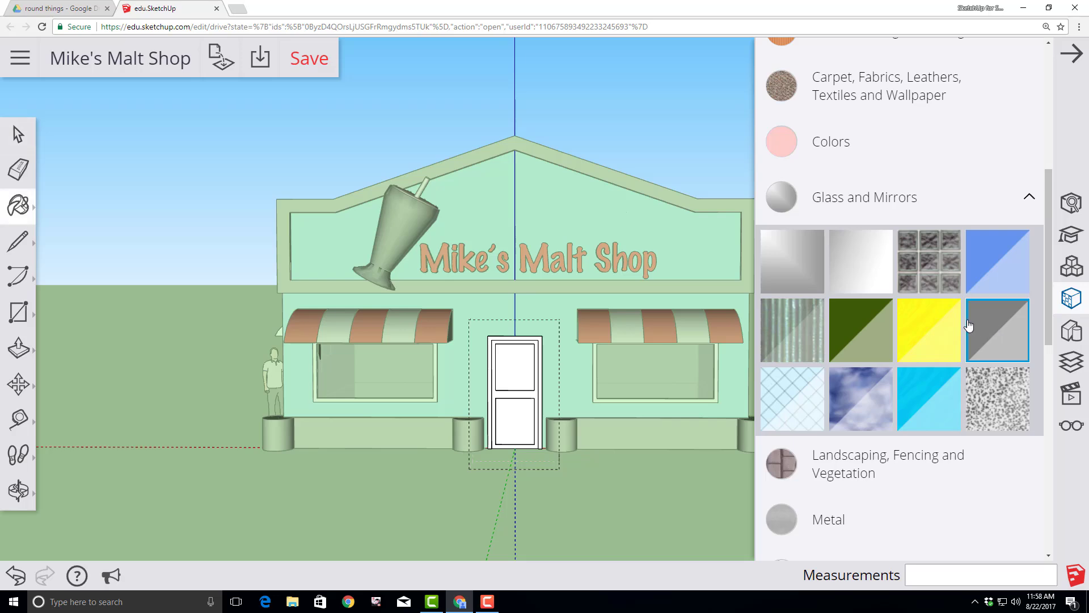
{"action": "scroll", "coordinate": [523, 371], "scroll_direction": "up", "scroll_amount": 4}
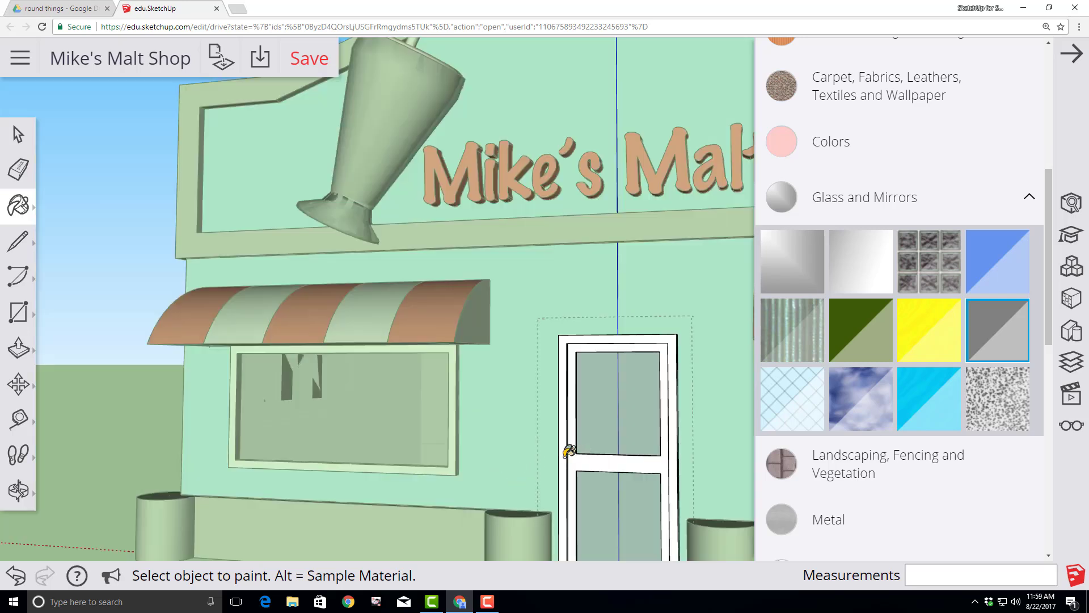
Paint the front door's outer frame bright red from the Colors collection
{"action": "scroll", "coordinate": [861, 317], "scroll_direction": "up", "scroll_amount": 4}
{"action": "left_click", "coordinate": [831, 371]}
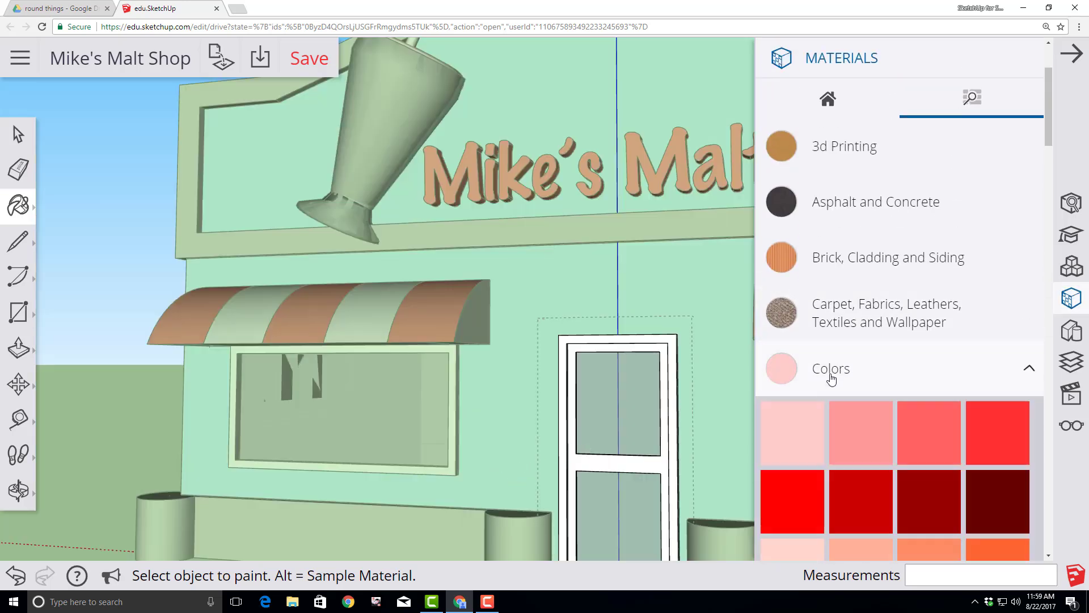
{"action": "scroll", "coordinate": [815, 404], "scroll_direction": "down", "scroll_amount": 3}
{"action": "left_click", "coordinate": [780, 390]}
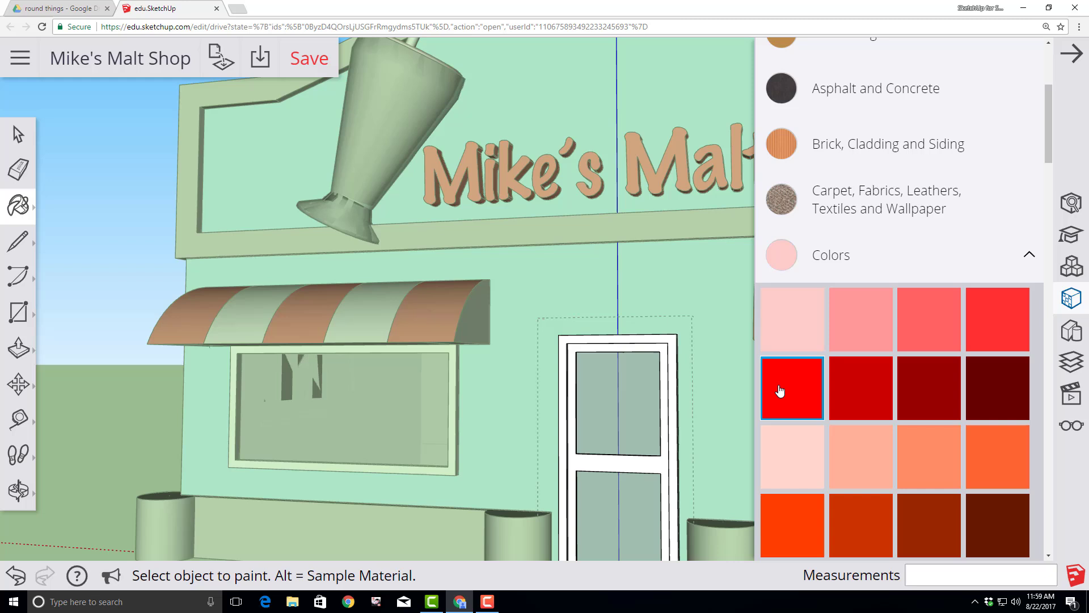
{"action": "left_click", "coordinate": [676, 441]}
{"action": "scroll", "coordinate": [622, 408], "scroll_direction": "down", "scroll_amount": 3}
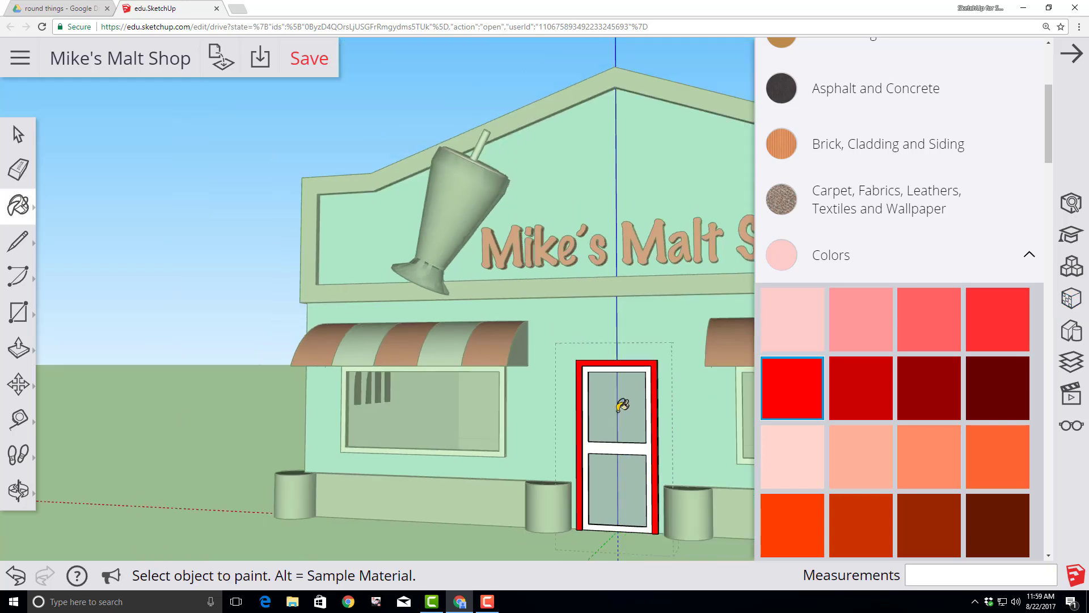
Finish editing the front door and save the model
{"action": "left_click", "coordinate": [18, 135]}
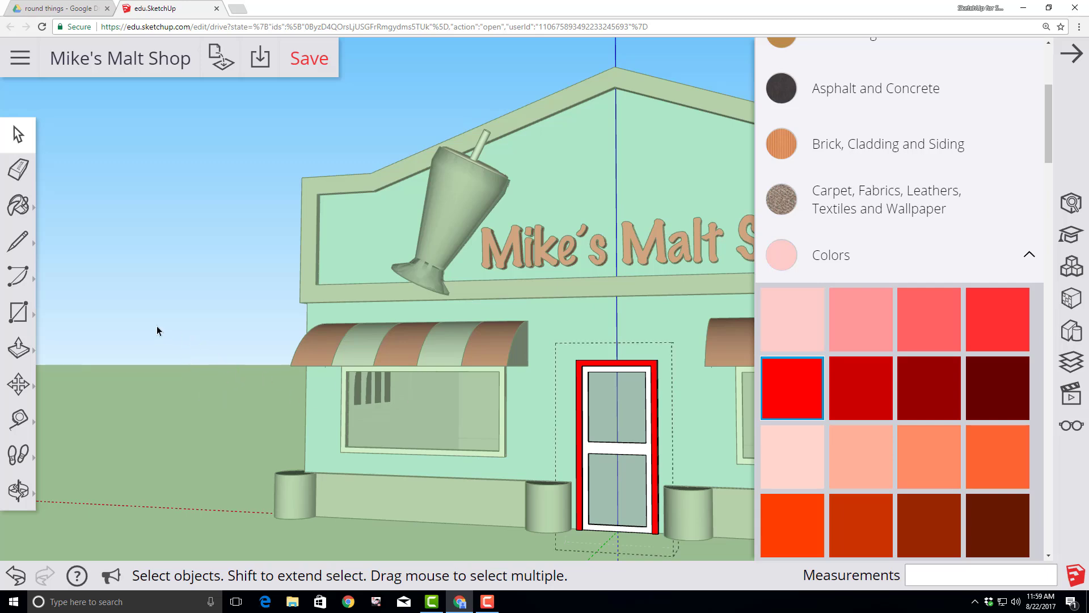
{"action": "left_click", "coordinate": [247, 311]}
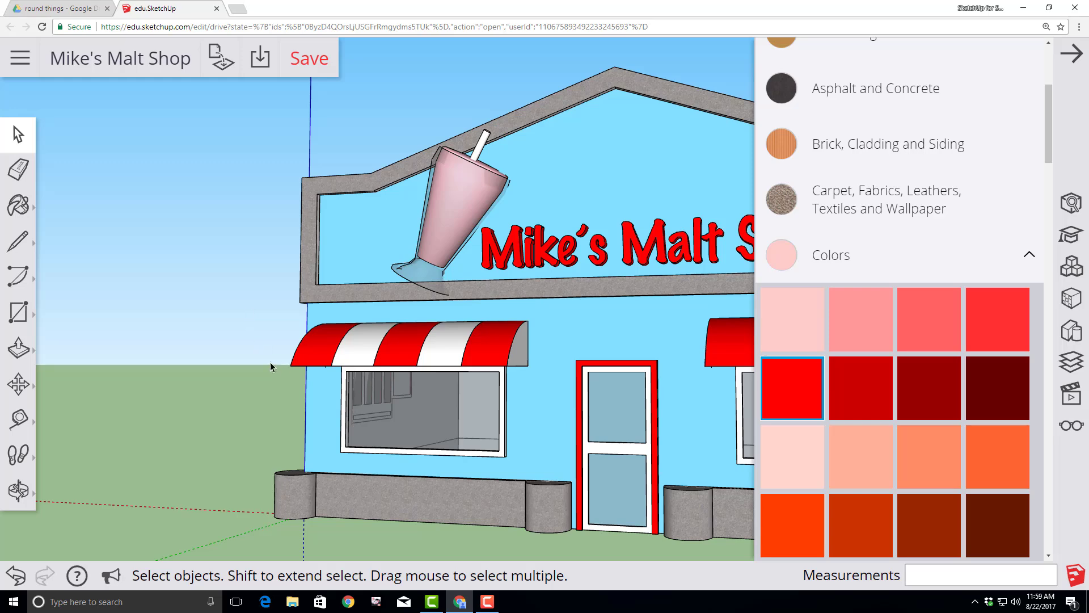
{"action": "middle_click_drag", "start_coordinate": [270, 366], "coordinate": [294, 392]}
{"action": "scroll", "coordinate": [290, 391], "scroll_direction": "down", "scroll_amount": 5}
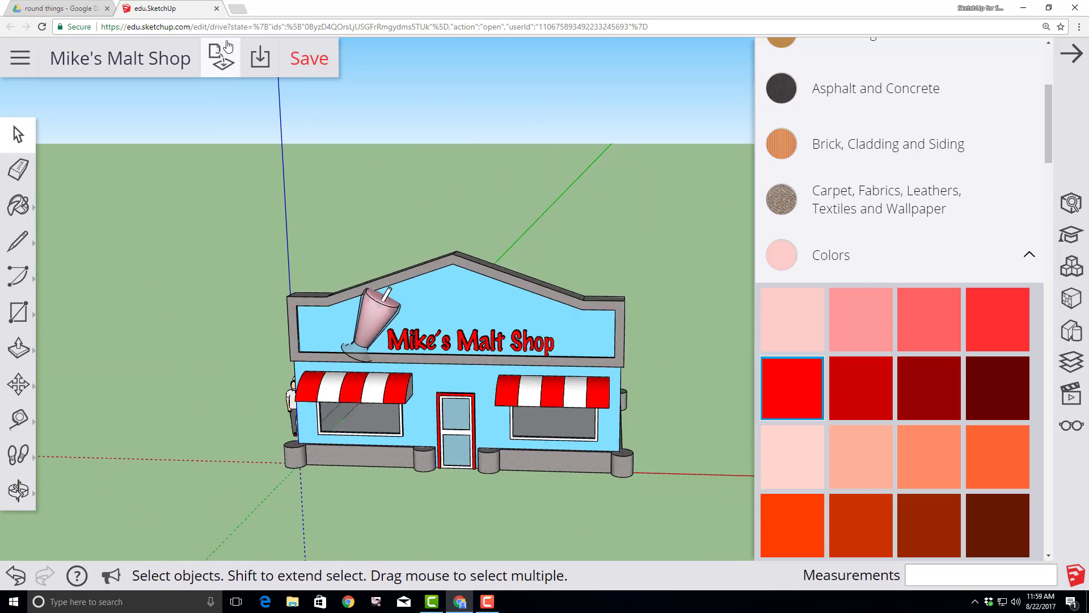
{"action": "left_click", "coordinate": [307, 60]}
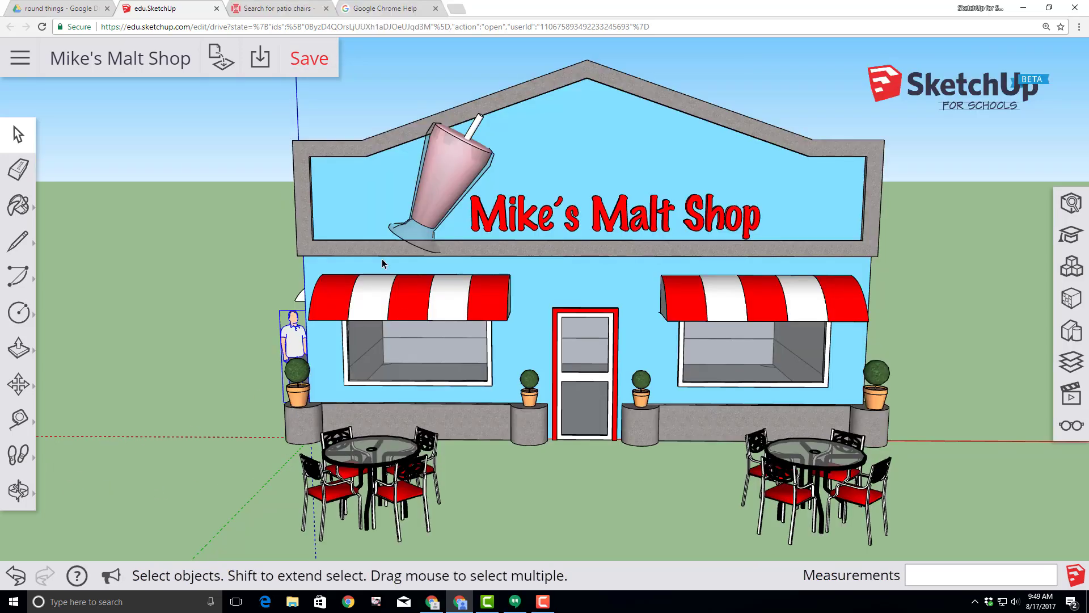
Orbit the furnished malt shop to an angled front view that includes the man at the drive-through side, and save it
{"action": "left_click", "coordinate": [19, 491]}
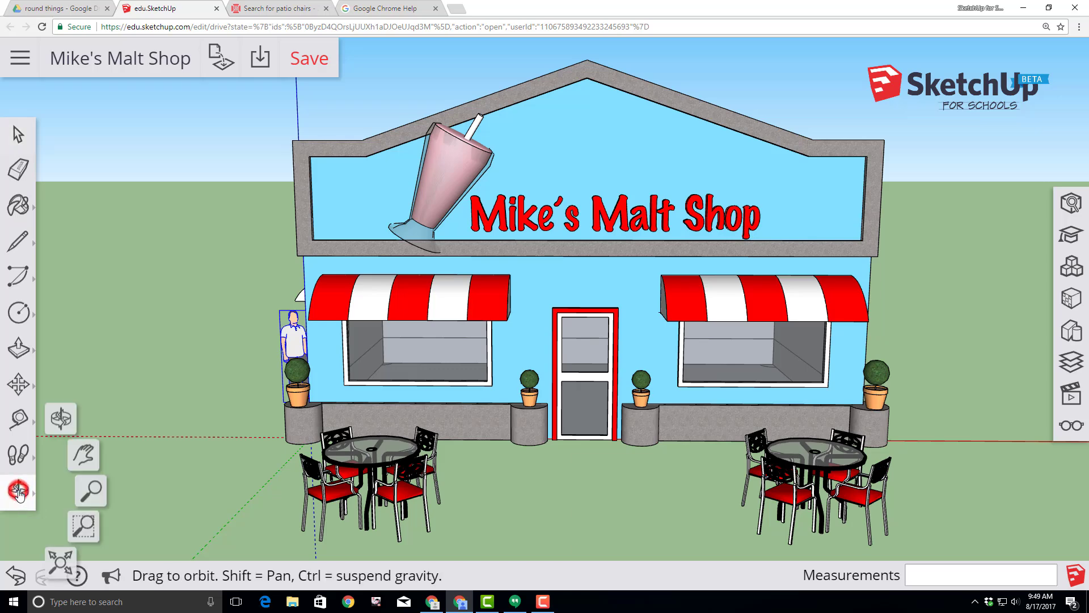
{"action": "left_click", "coordinate": [63, 411]}
{"action": "left_click_drag", "start_coordinate": [180, 456], "coordinate": [3, 453]}
{"action": "left_click_drag", "start_coordinate": [100, 443], "coordinate": [275, 414]}
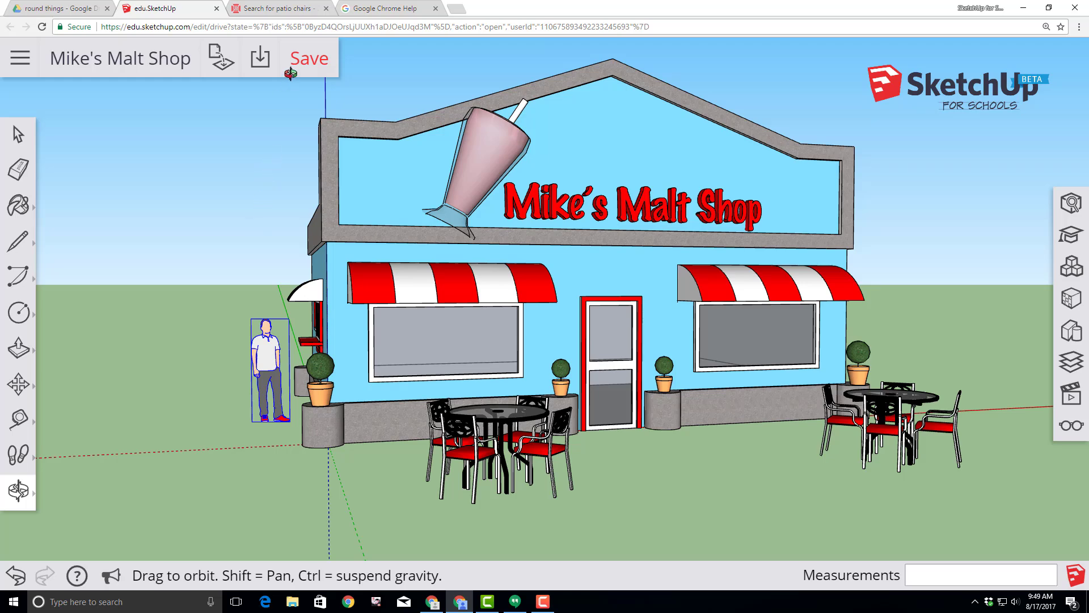
{"action": "left_click", "coordinate": [308, 59]}
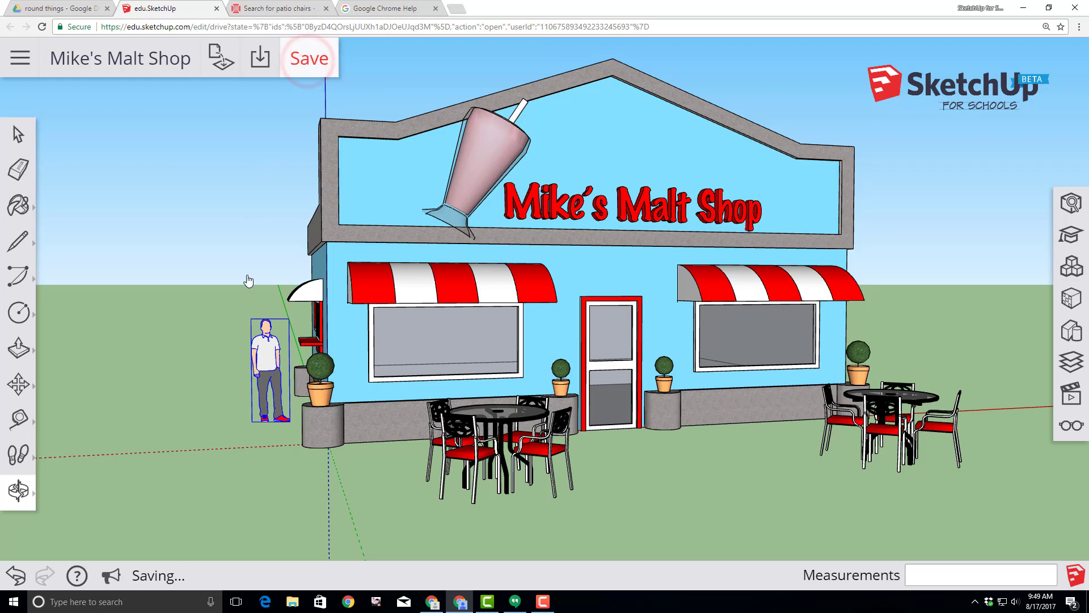